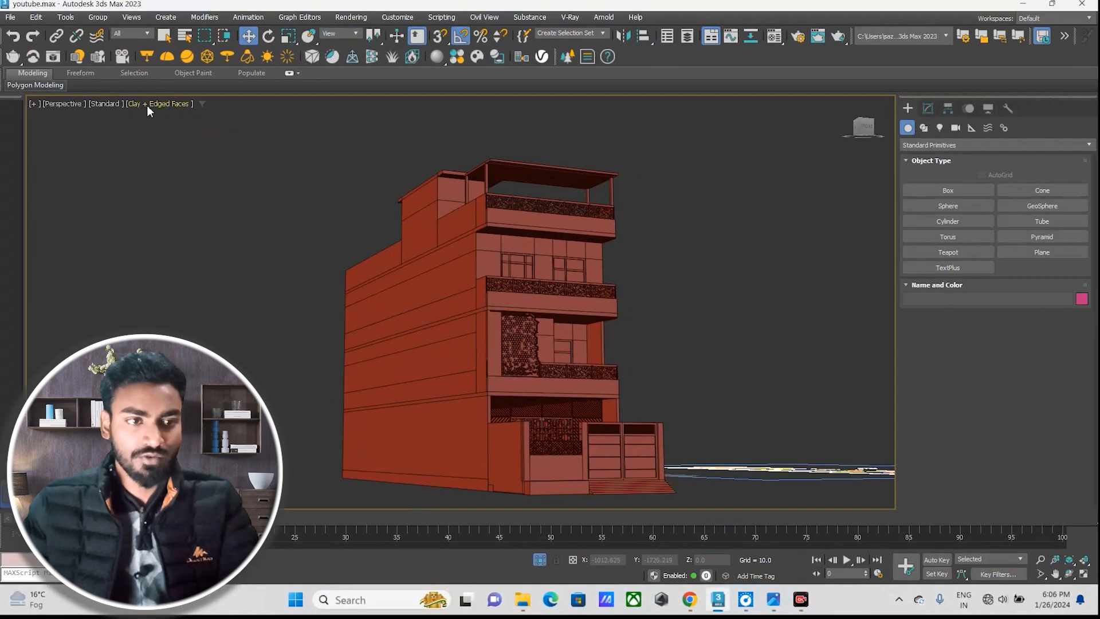
# Switch the perspective viewport's shading from Clay to Default Shading.
pyautogui.click(138, 102)
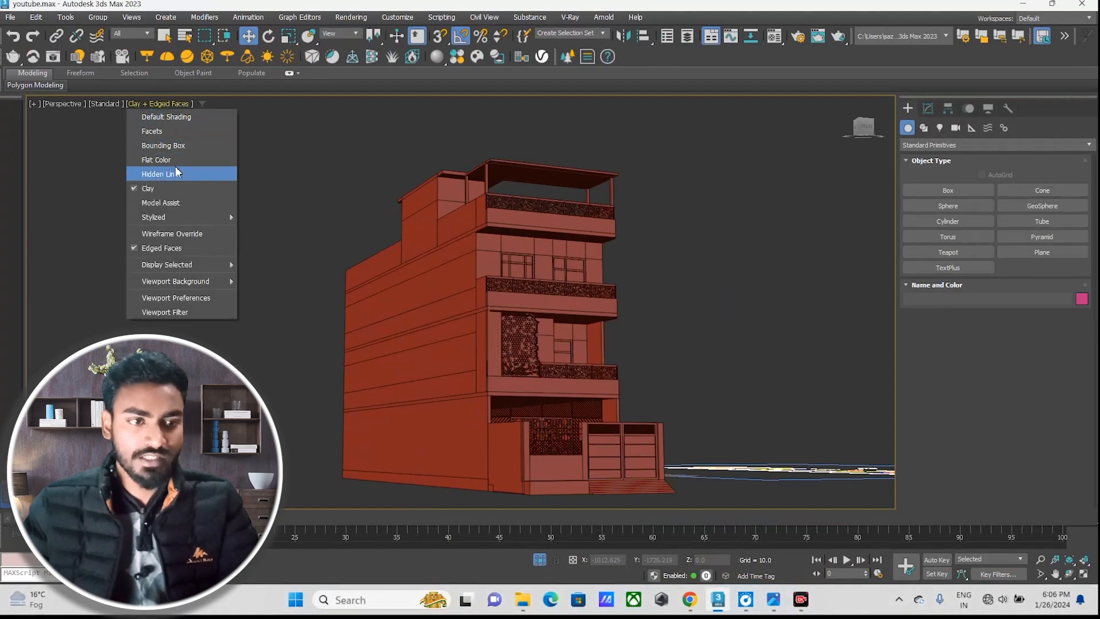
pyautogui.click(179, 118)
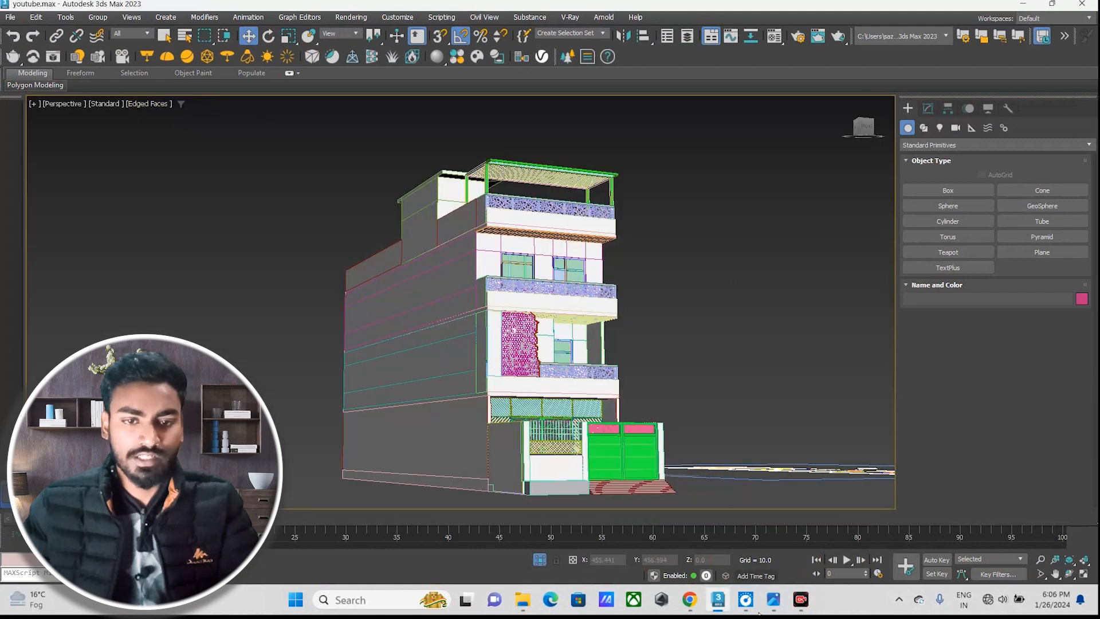
pyautogui.scroll(2, 507, 342)
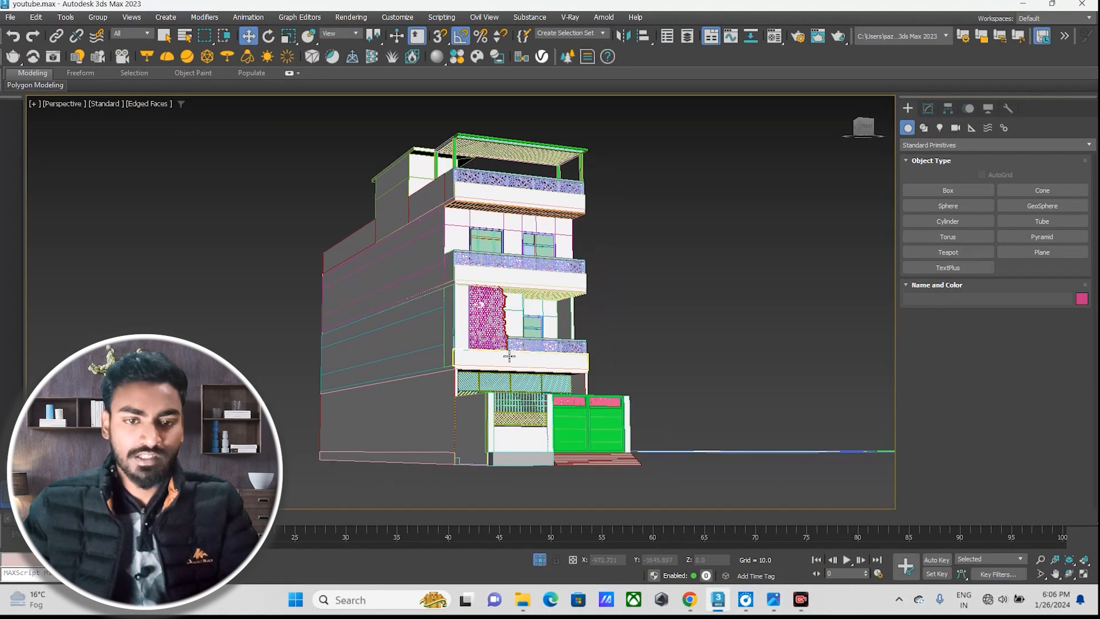
pyautogui.scroll(2, 495, 320)
pyautogui.moveTo(495, 320); pyautogui.dragTo(493, 303, button='middle')
pyautogui.keyDown('alt'); pyautogui.moveTo(510, 389); pyautogui.dragTo(555, 399, button='middle'); pyautogui.keyUp('alt')
pyautogui.scroll(-5, 554, 399)
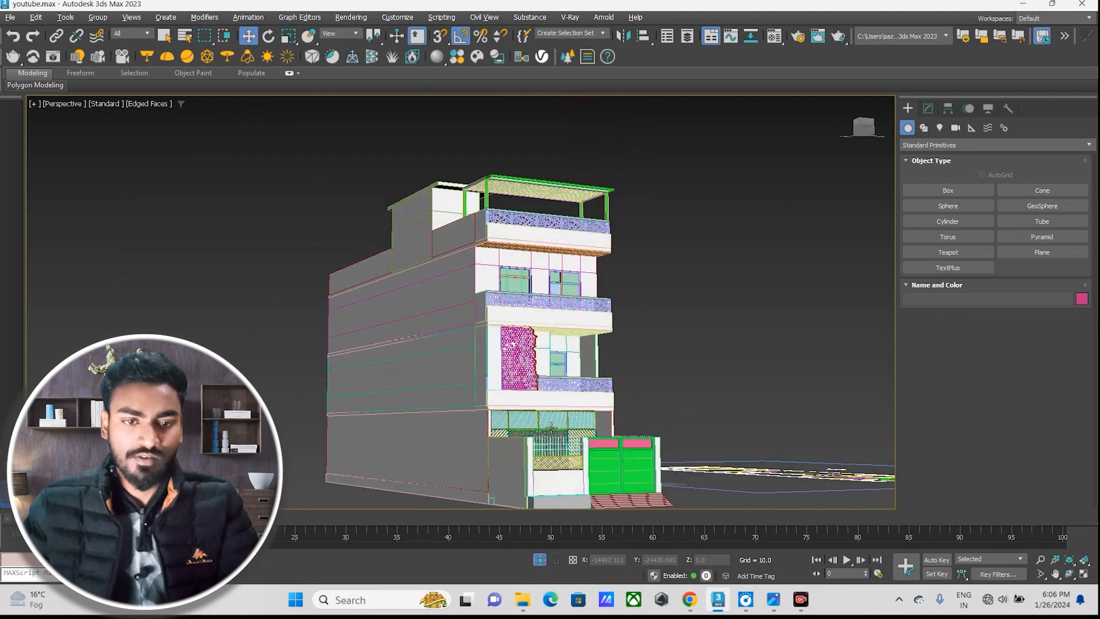
pyautogui.moveTo(532, 355); pyautogui.dragTo(525, 338, button='middle')
pyautogui.scroll(4, 458, 355)
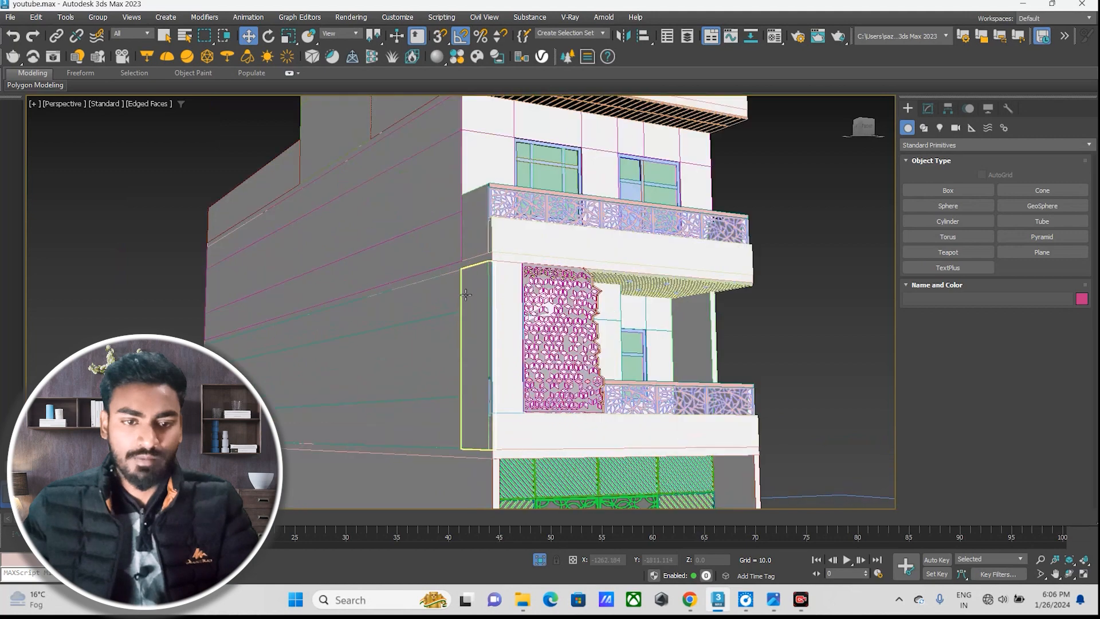
# Turn off the Edged Faces display in the perspective viewport.
pyautogui.click(158, 105)
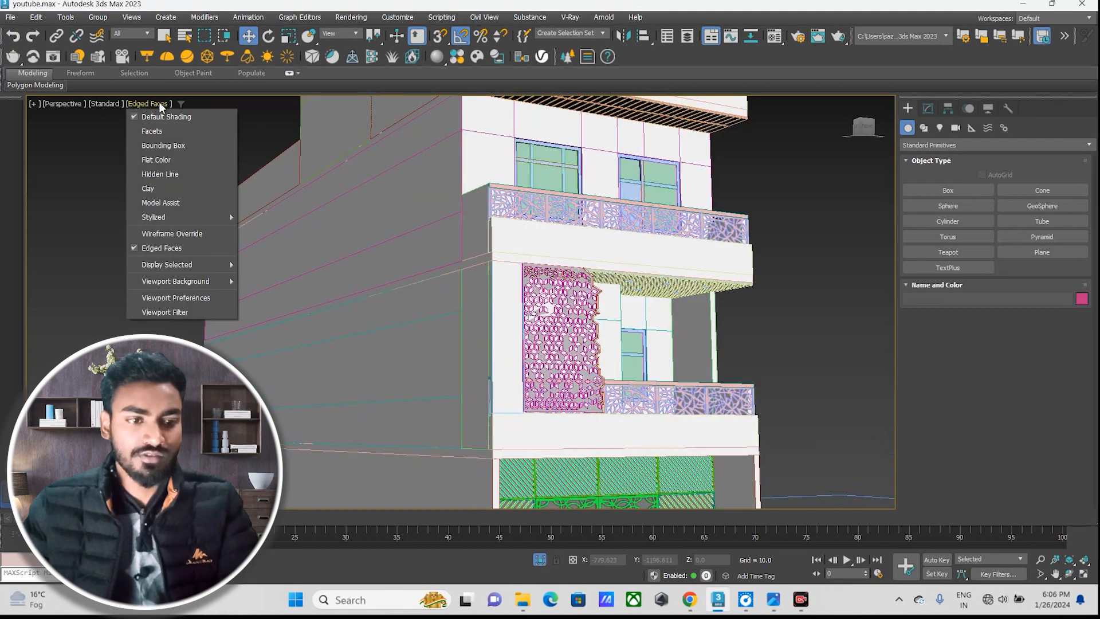
pyautogui.click(172, 248)
pyautogui.scroll(-6, 646, 388)
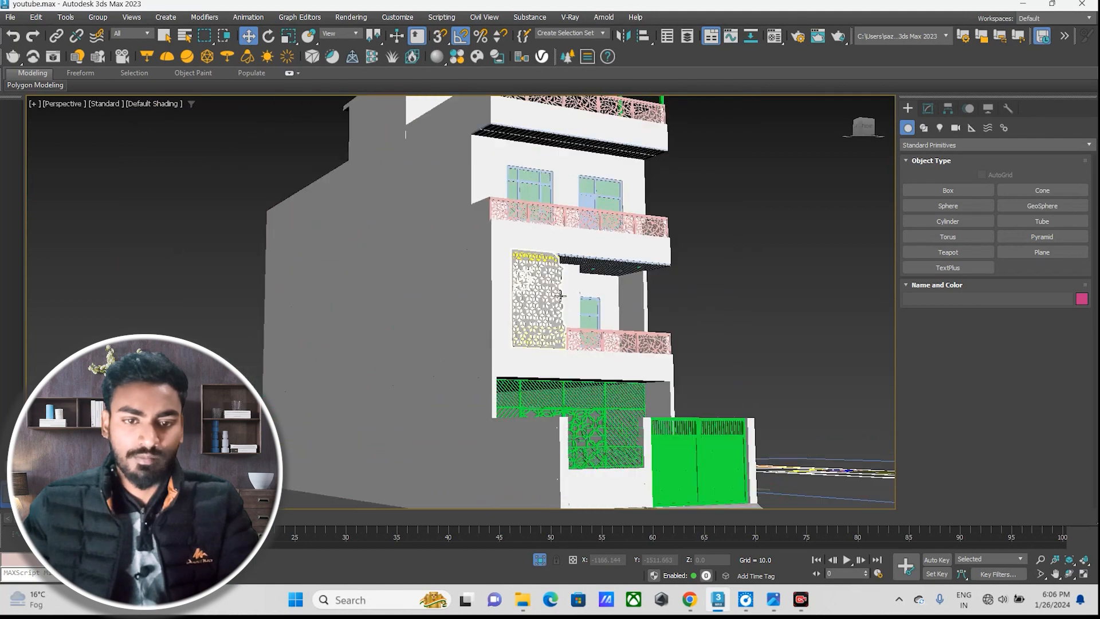
pyautogui.keyDown('alt'); pyautogui.moveTo(647, 387); pyautogui.dragTo(679, 430, button='middle'); pyautogui.keyUp('alt')
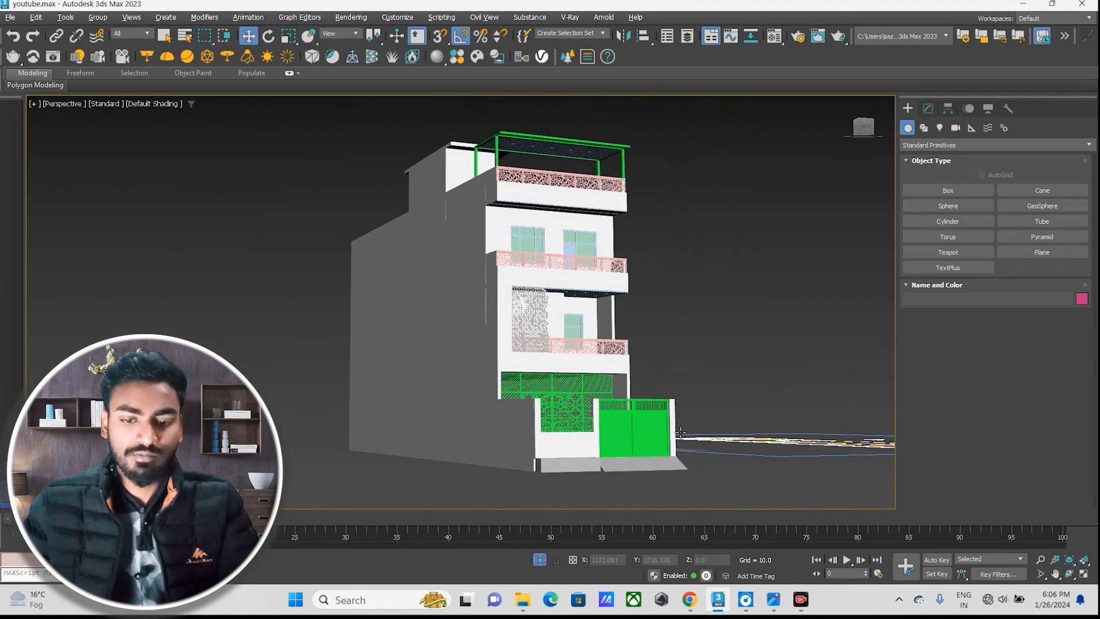
# Switch to the Photos app and examine the facade materials in the reference render el1.jpg, from the roof pergola down to the gate.
pyautogui.click(773, 599)
pyautogui.scroll(6, 494, 223)
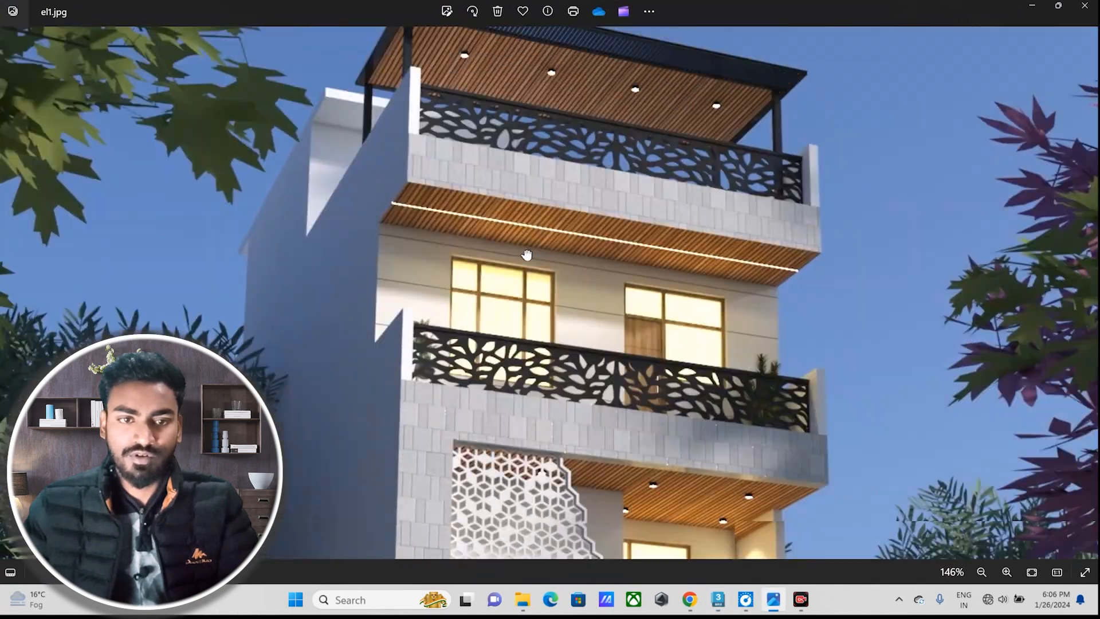
pyautogui.scroll(-3, 601, 136)
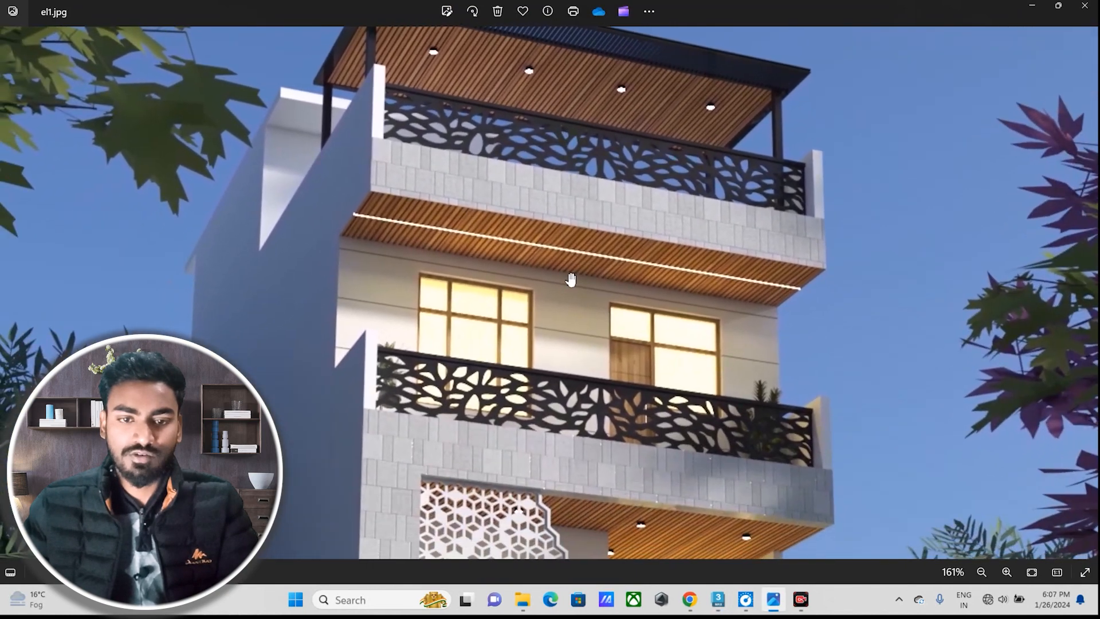
pyautogui.moveTo(555, 243); pyautogui.dragTo(586, 254)
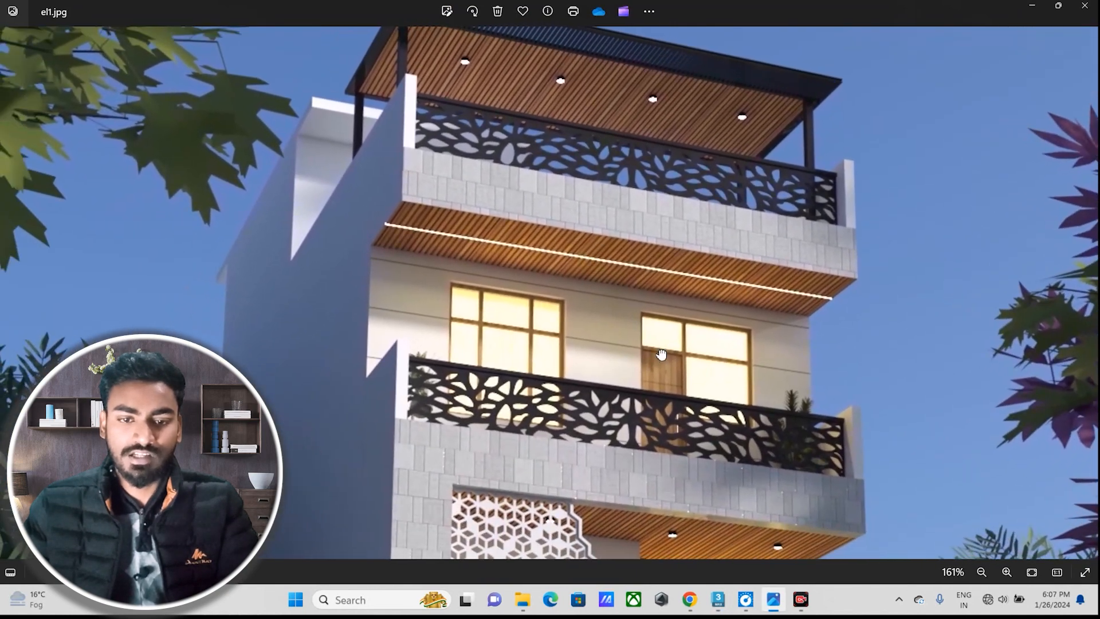
pyautogui.moveTo(659, 355); pyautogui.dragTo(651, 299)
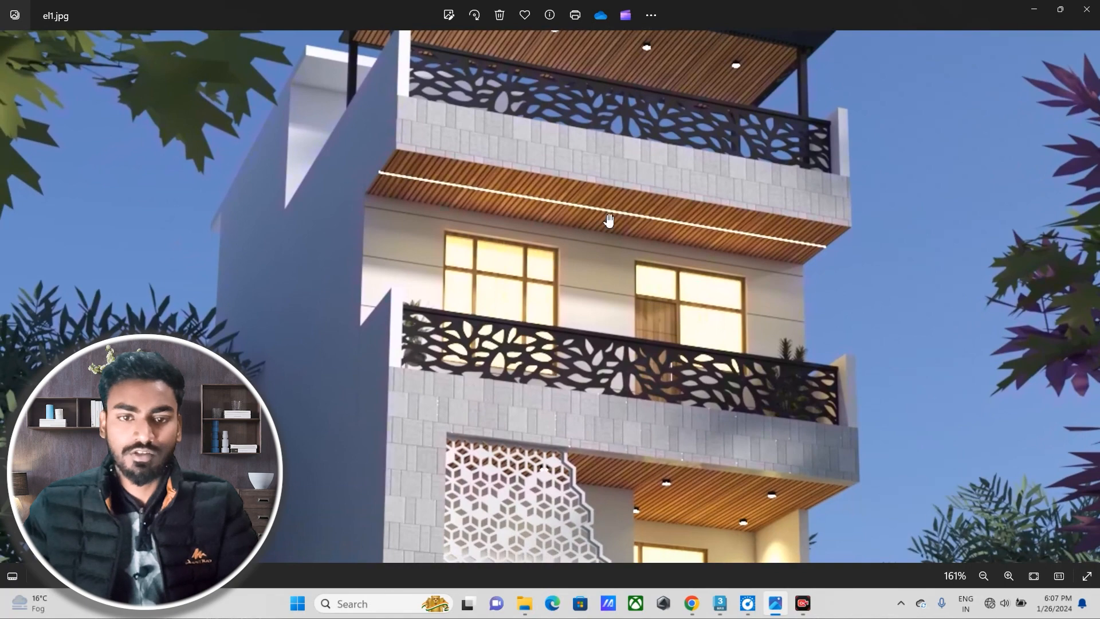
pyautogui.scroll(-2, 631, 269)
pyautogui.scroll(2, 416, 43)
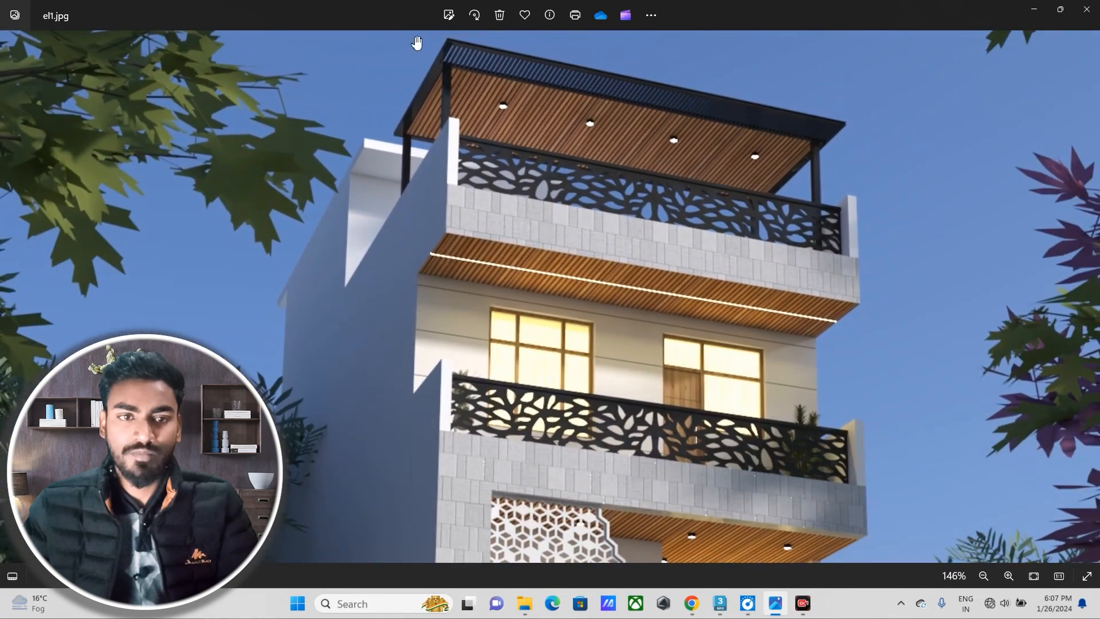
pyautogui.scroll(3, 417, 43)
pyautogui.moveTo(572, 385); pyautogui.dragTo(582, 269)
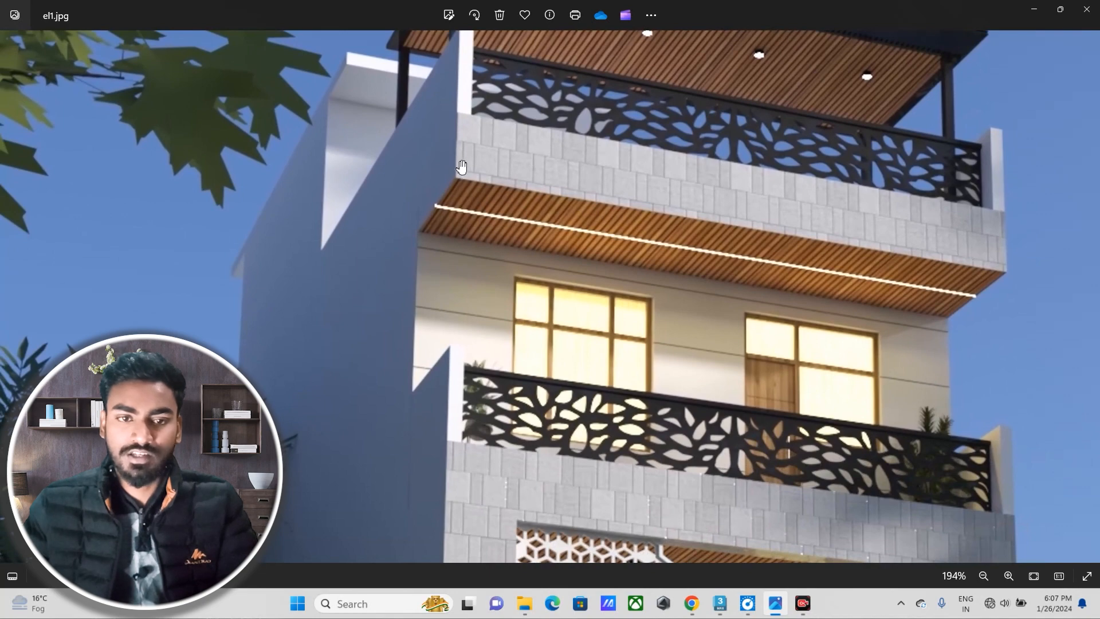
pyautogui.moveTo(584, 407); pyautogui.dragTo(571, 308)
pyautogui.scroll(-5, 523, 315)
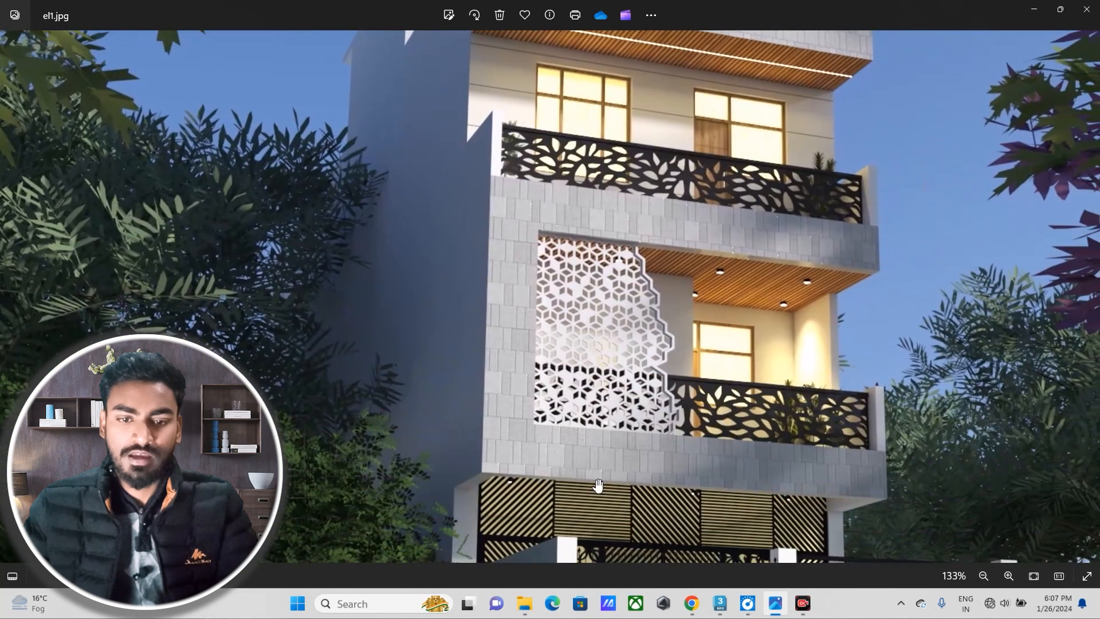
pyautogui.moveTo(680, 493); pyautogui.dragTo(640, 370)
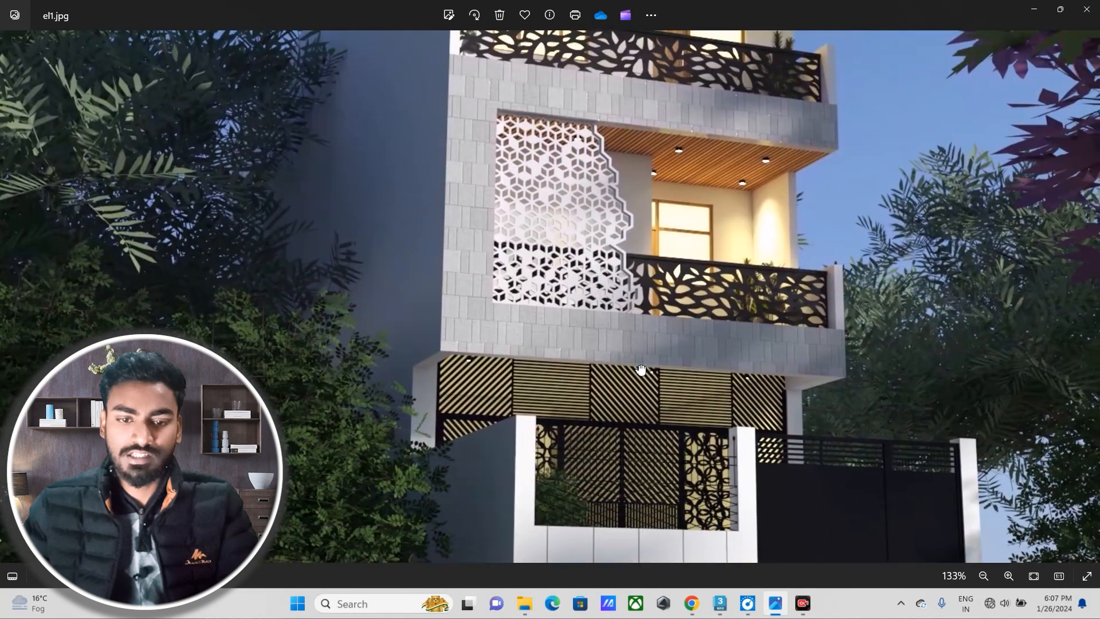
pyautogui.moveTo(762, 511); pyautogui.dragTo(726, 449)
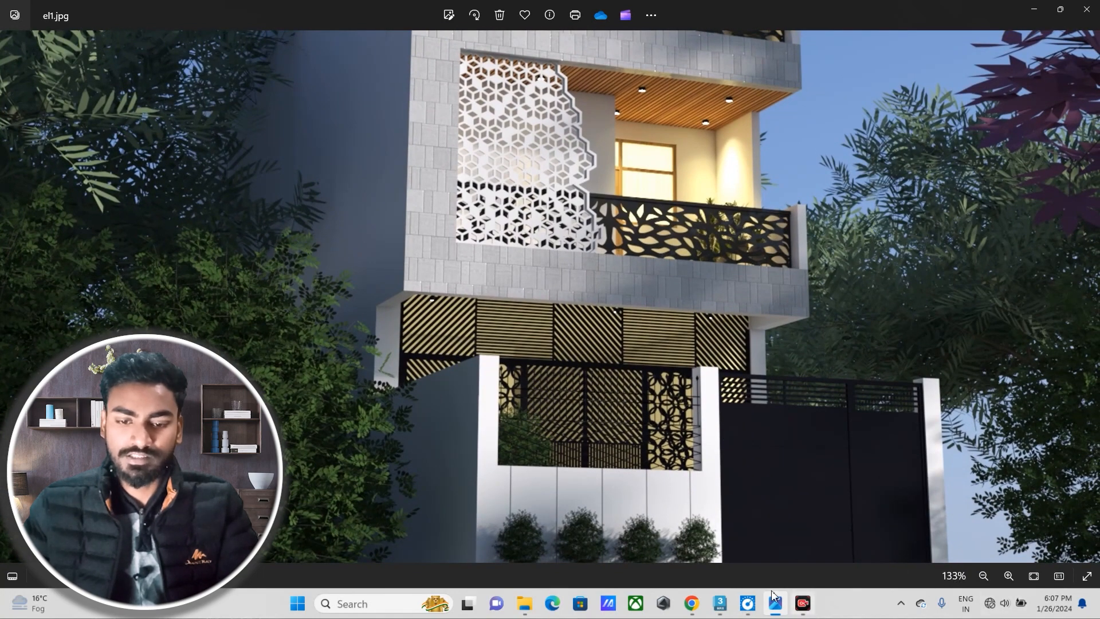
# Return to 3ds Max and compare the building model with the full reference render el1.jpg.
pyautogui.click(729, 510)
pyautogui.scroll(10, 599, 373)
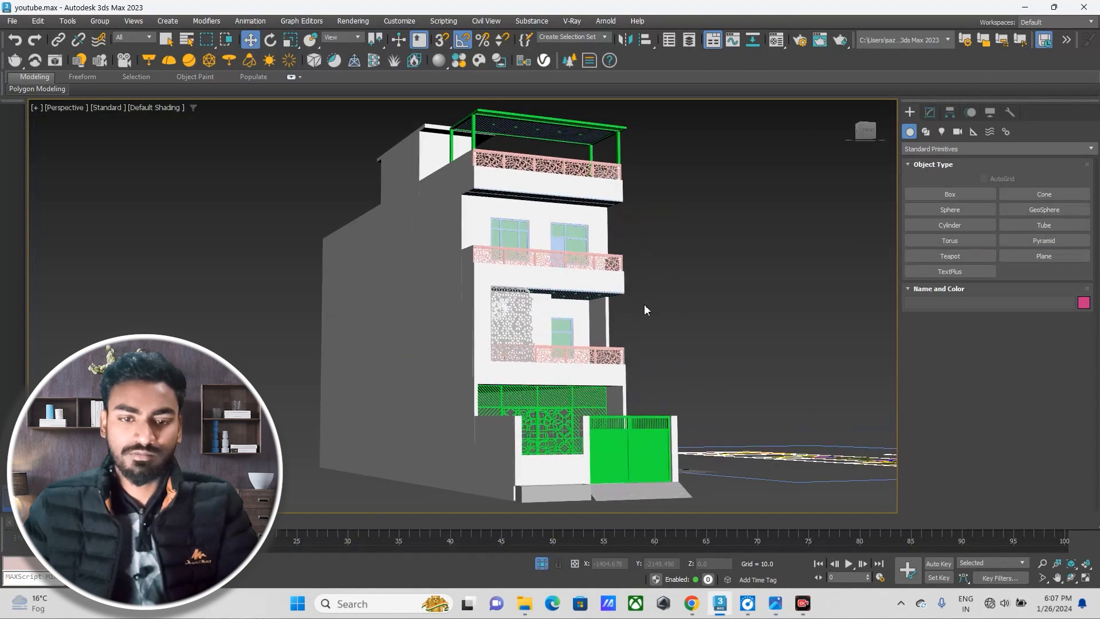
pyautogui.click(775, 602)
pyautogui.scroll(-1, 588, 292)
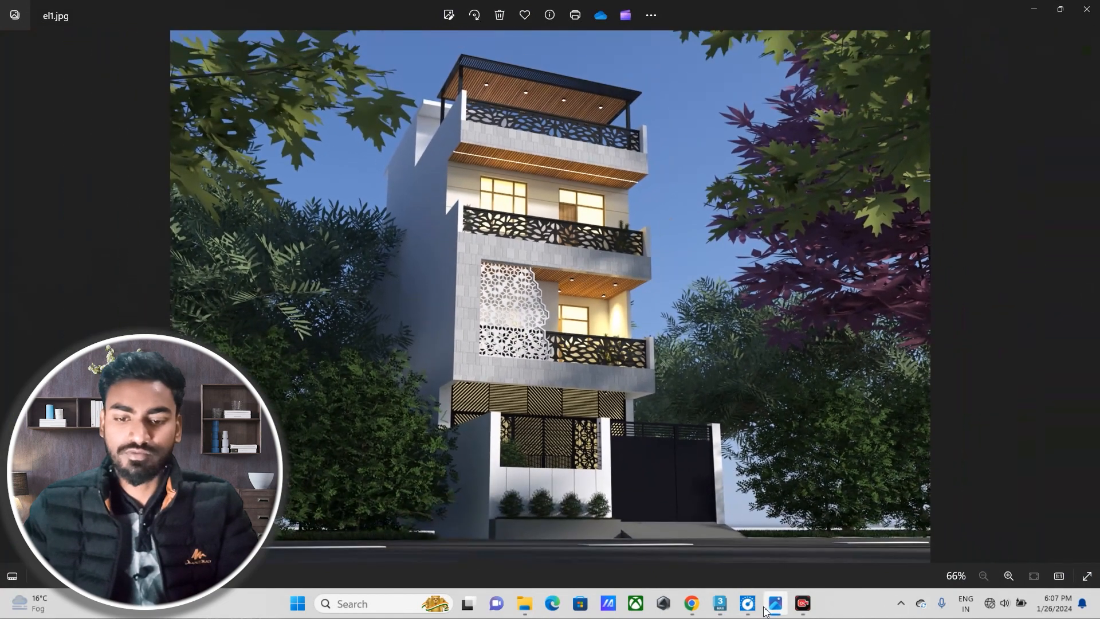
pyautogui.moveTo(720, 603)
pyautogui.click(720, 552)
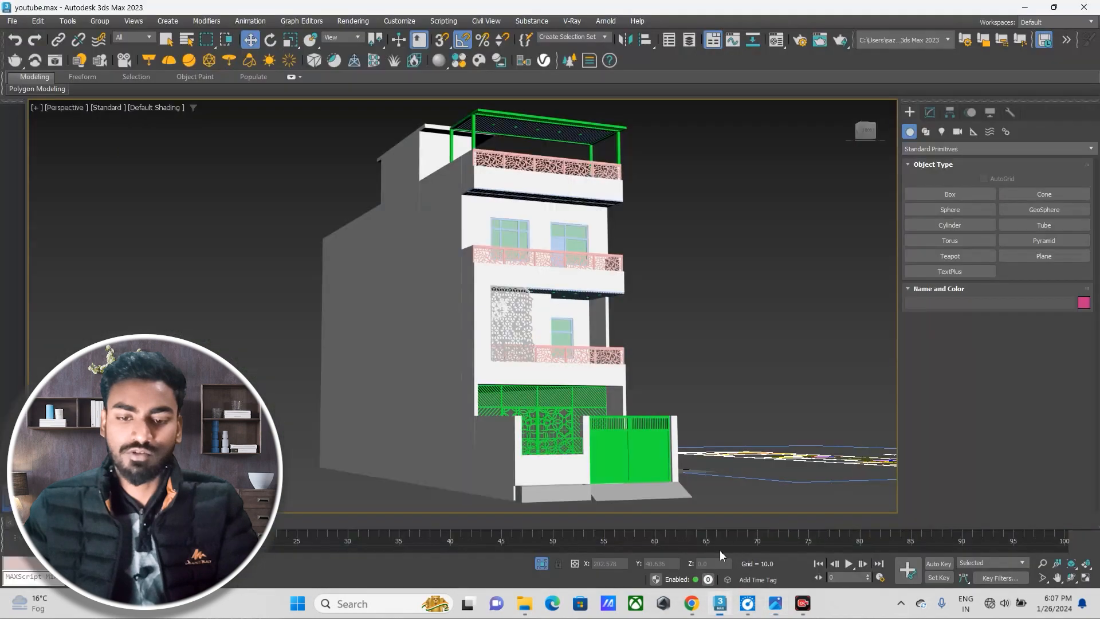
pyautogui.moveTo(523, 308); pyautogui.dragTo(559, 311, button='middle')
pyautogui.moveTo(570, 216); pyautogui.dragTo(566, 229, button='middle')
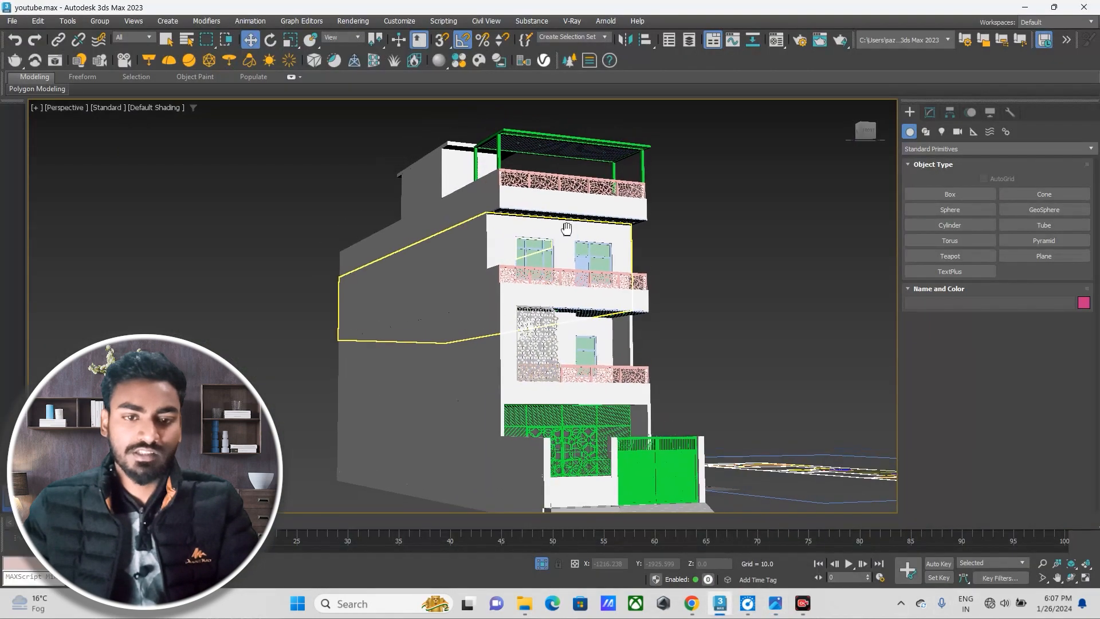
pyautogui.moveTo(550, 337); pyautogui.dragTo(538, 324, button='middle')
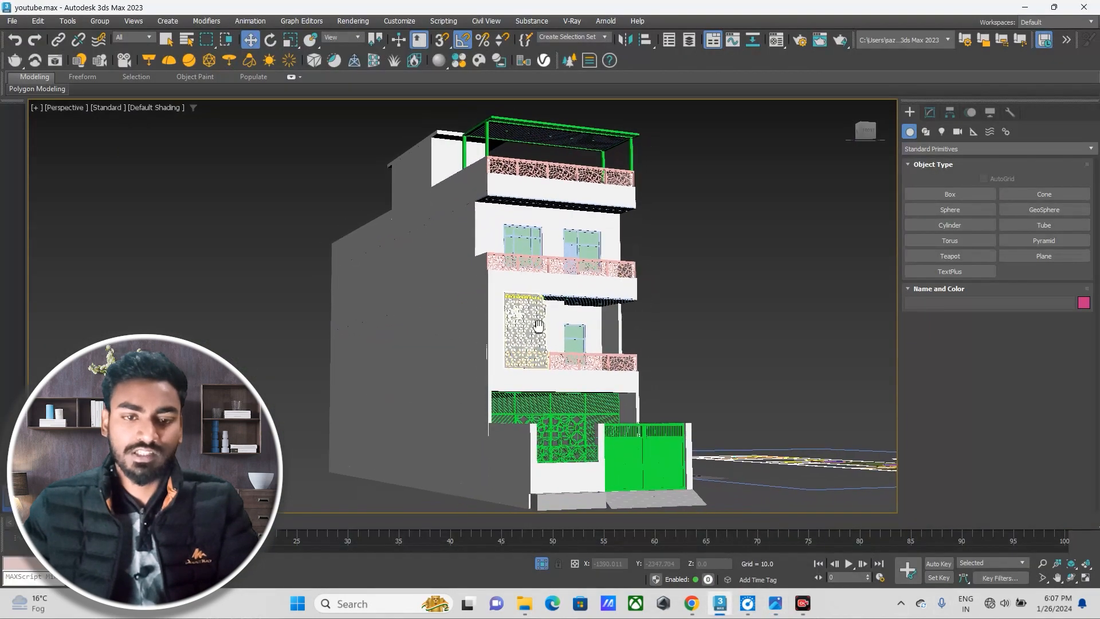
pyautogui.moveTo(528, 309); pyautogui.dragTo(528, 321, button='middle')
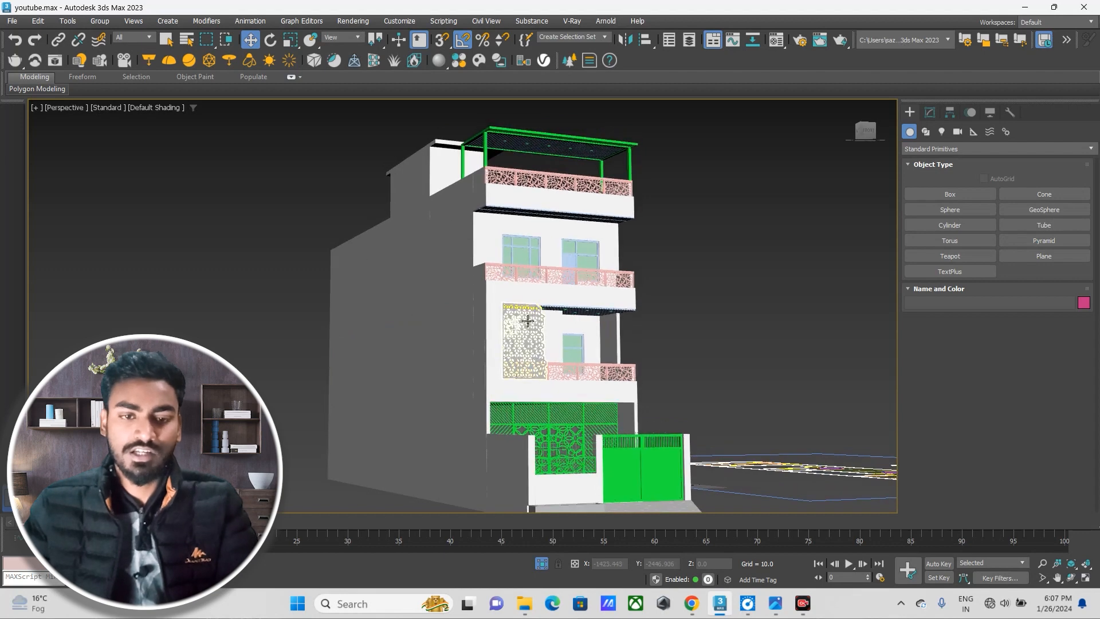
# Choose V-Ray 6 Update 1.1 as the renderer in Render Setup and minimise the dialog.
pyautogui.click(800, 45)
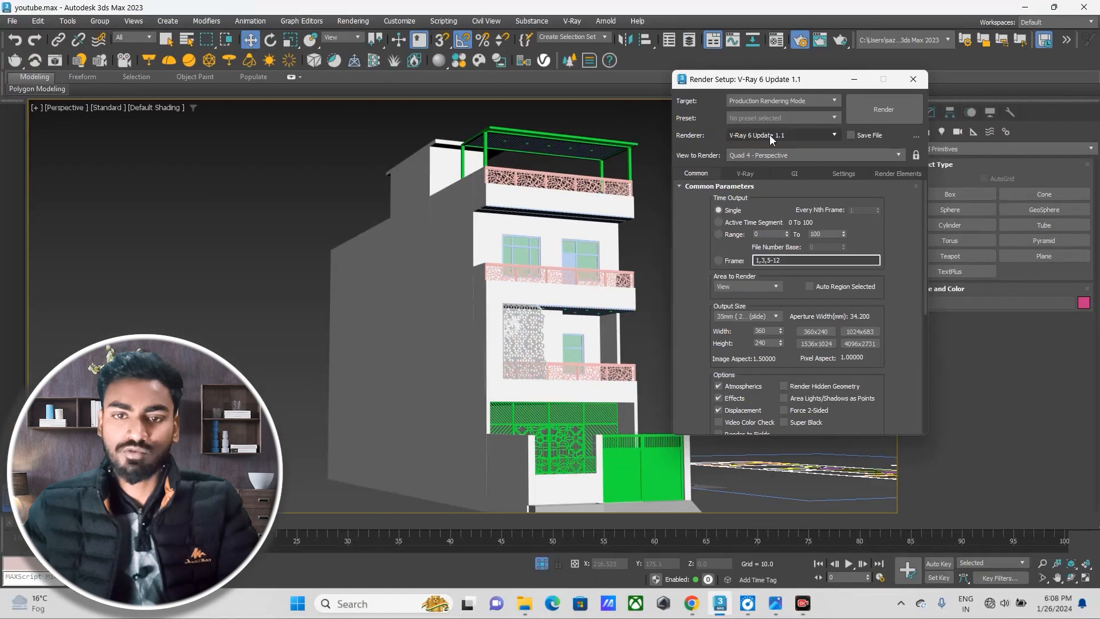
pyautogui.click(848, 131)
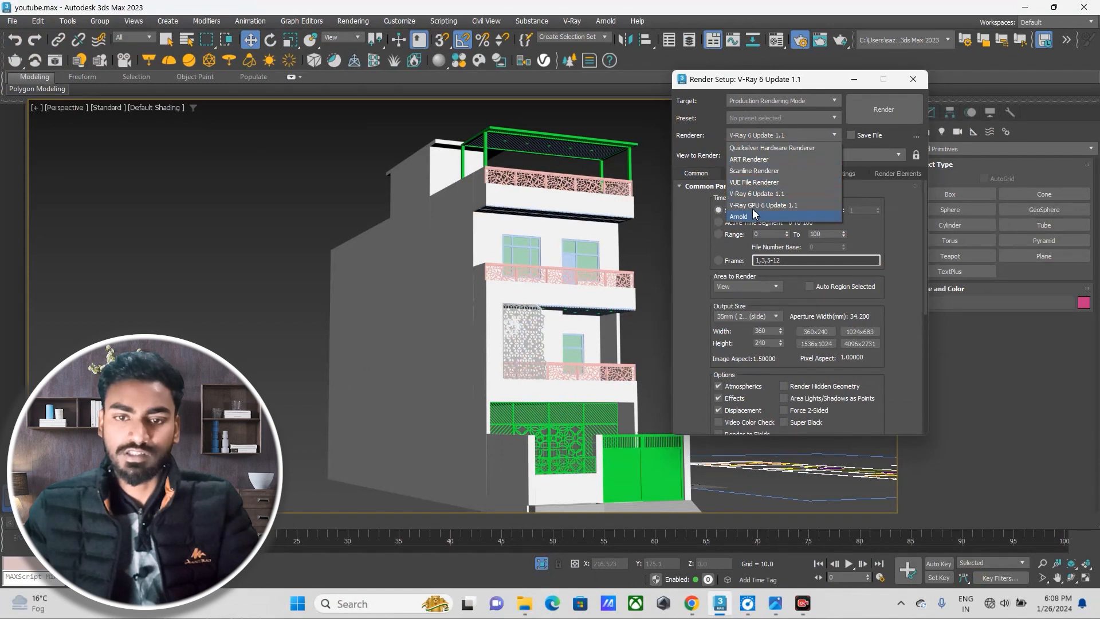
pyautogui.click(760, 195)
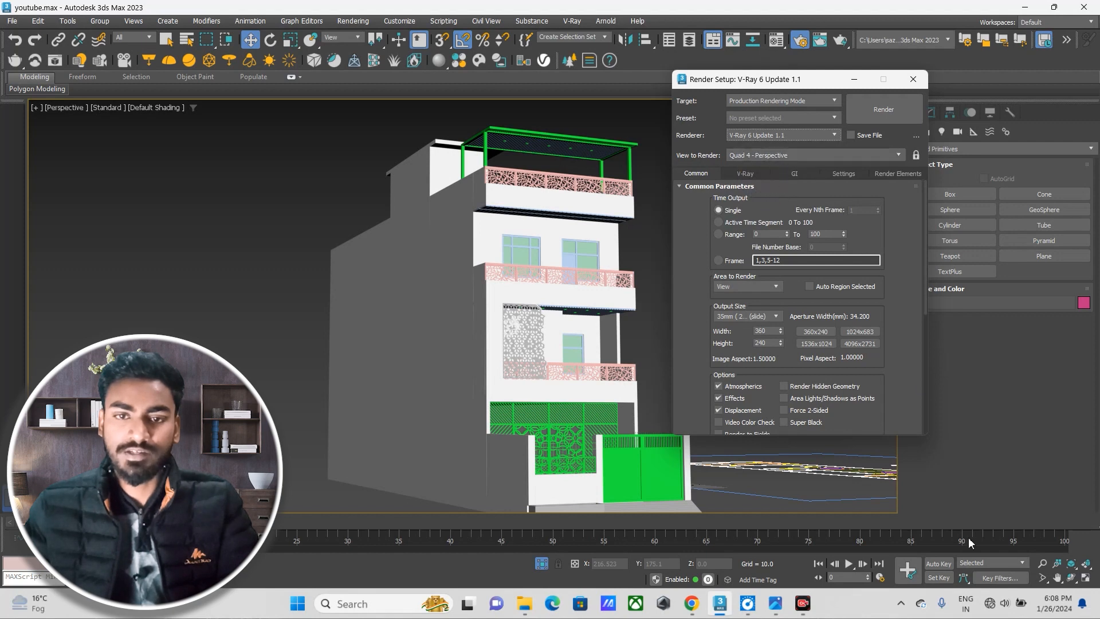
pyautogui.click(859, 81)
# Open the Material Editor, place it beside the building, and browse its sample slots.
pyautogui.moveTo(466, 272); pyautogui.dragTo(487, 251, button='middle')
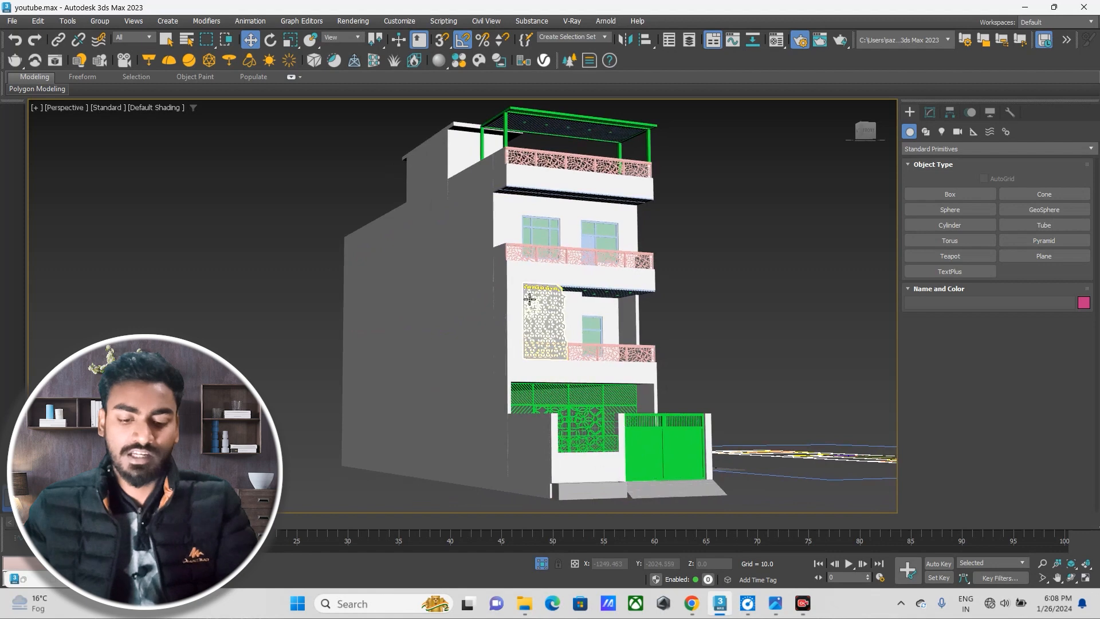
pyautogui.moveTo(529, 298); pyautogui.dragTo(533, 319, button='middle')
pyautogui.click(776, 39)
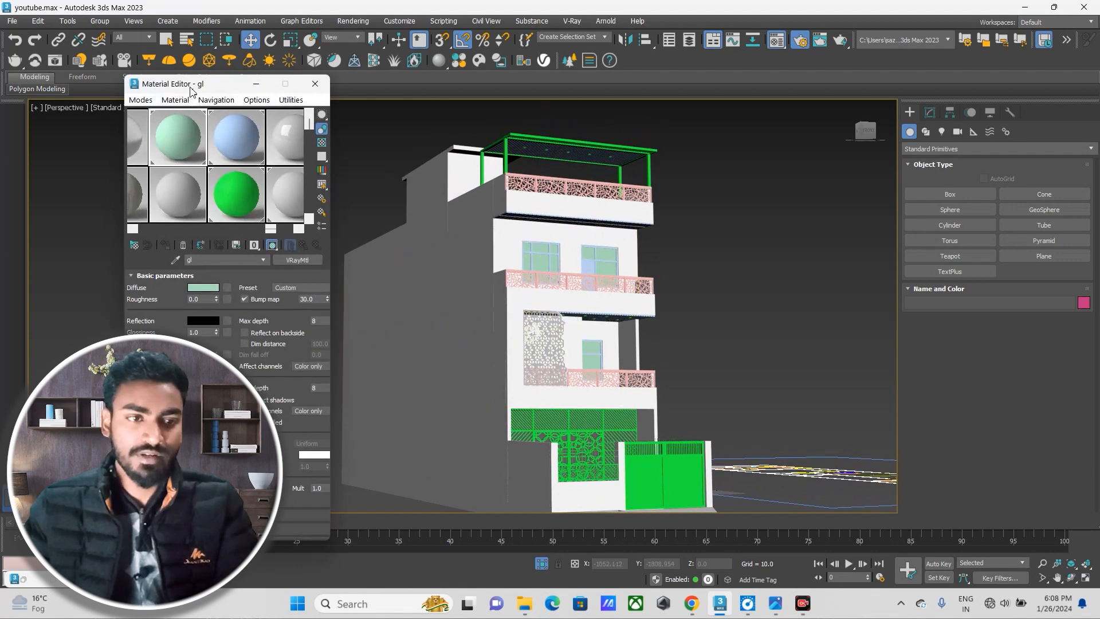
pyautogui.moveTo(191, 89); pyautogui.dragTo(308, 112)
pyautogui.moveTo(382, 256); pyautogui.dragTo(261, 252)
pyautogui.moveTo(424, 146)
pyautogui.mouseDown()
pyautogui.moveTo(422, 194)
pyautogui.moveTo(423, 147)
pyautogui.mouseUp()
pyautogui.scroll(8, 471, 270)
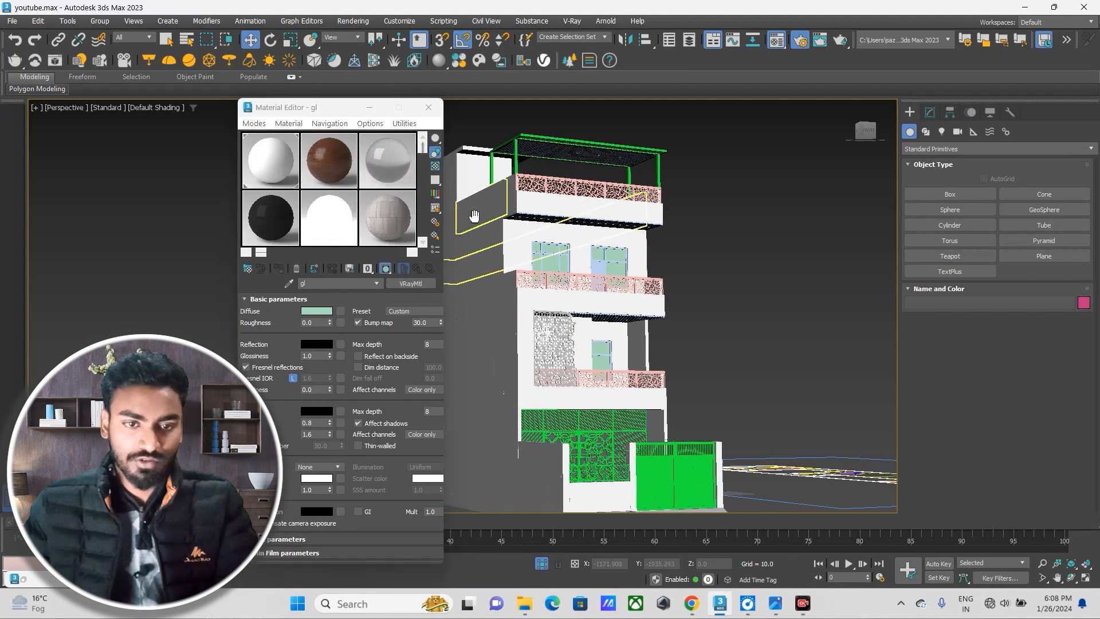
pyautogui.moveTo(559, 312); pyautogui.dragTo(574, 318, button='middle')
pyautogui.rightClick(573, 318)
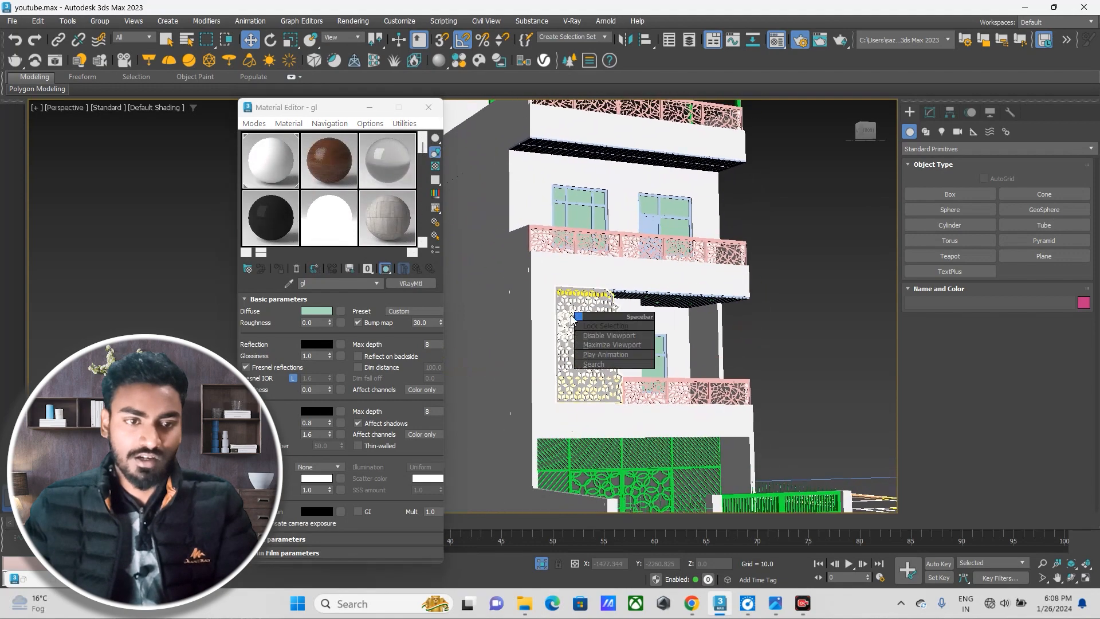
# Reset all Material Editor slots to empty default materials.
pyautogui.click(376, 182)
pyautogui.click(381, 211)
pyautogui.click(404, 124)
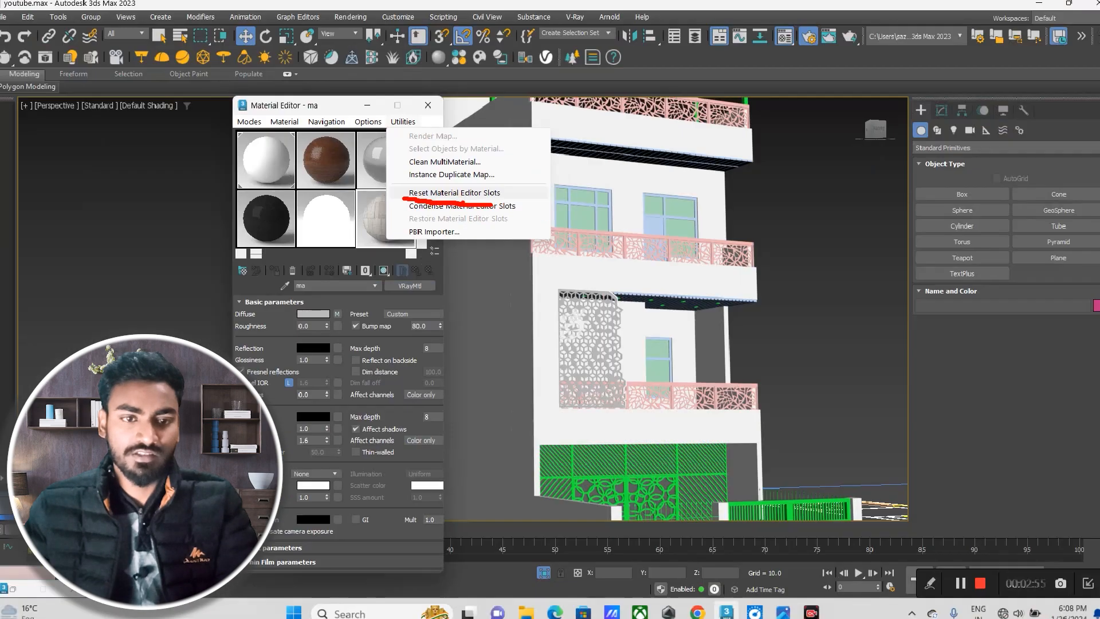
pyautogui.click(462, 194)
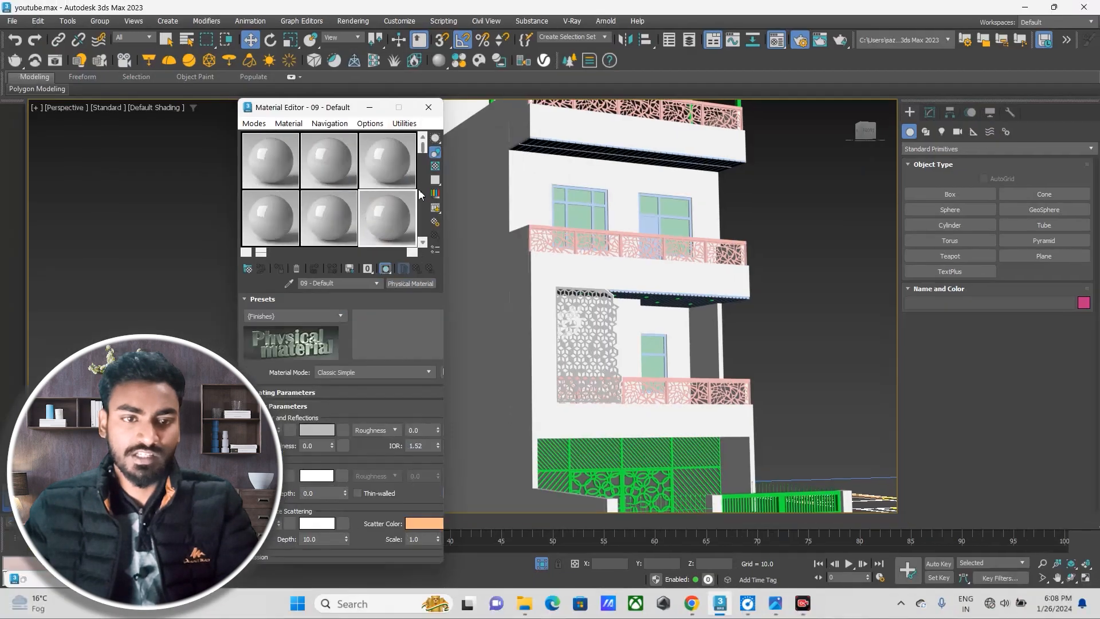
# Make the first sample slot, 01 - Default, the active material.
pyautogui.click(395, 127)
pyautogui.click(295, 162)
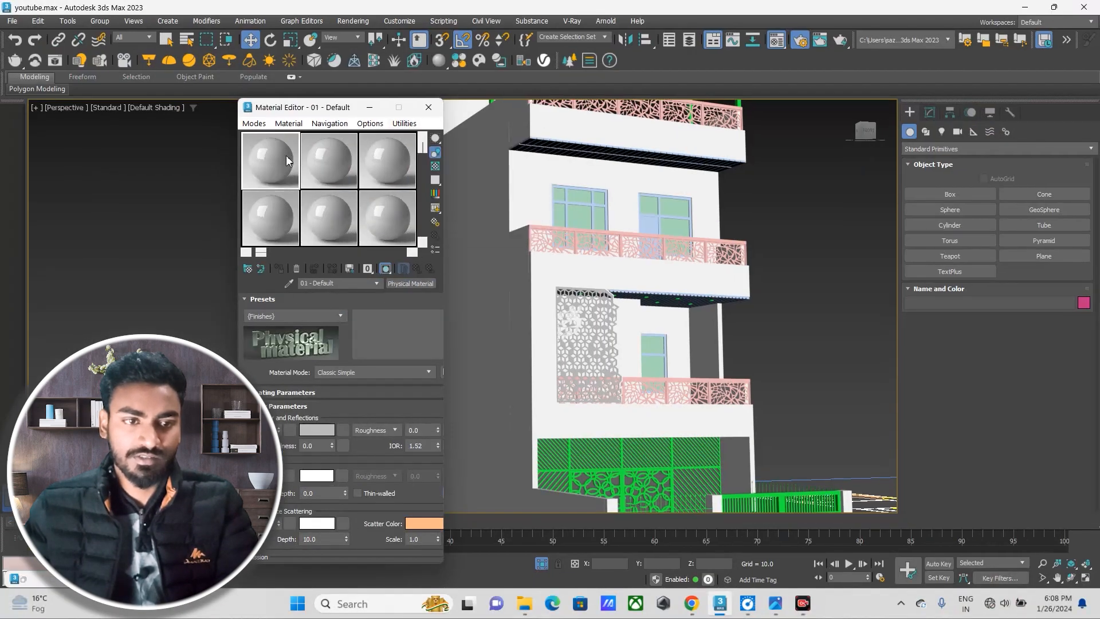
pyautogui.click(292, 211)
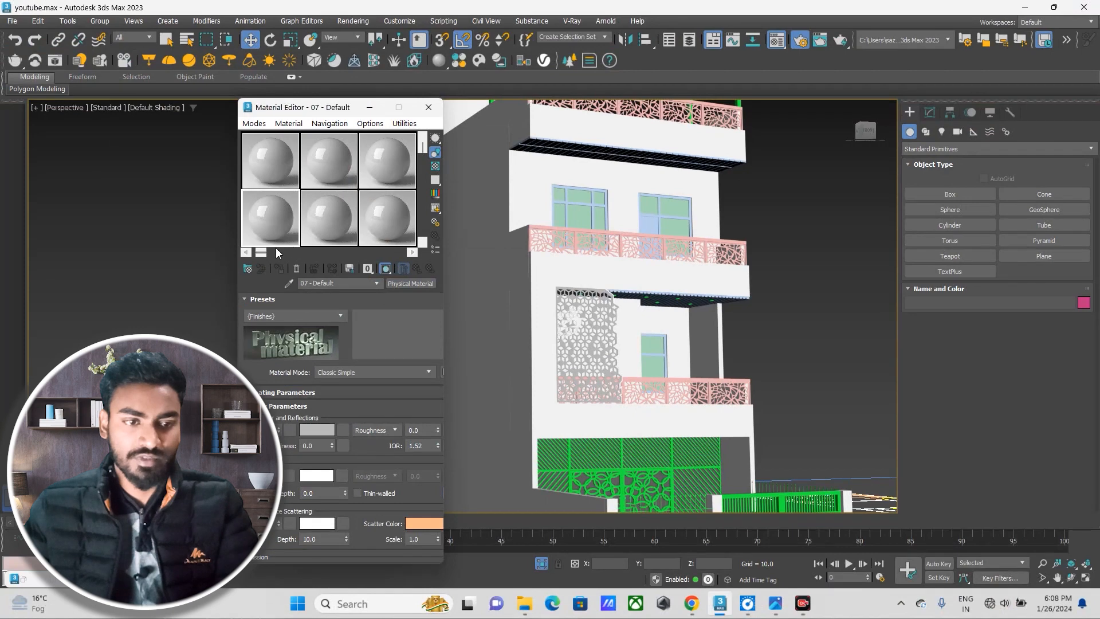
pyautogui.click(275, 169)
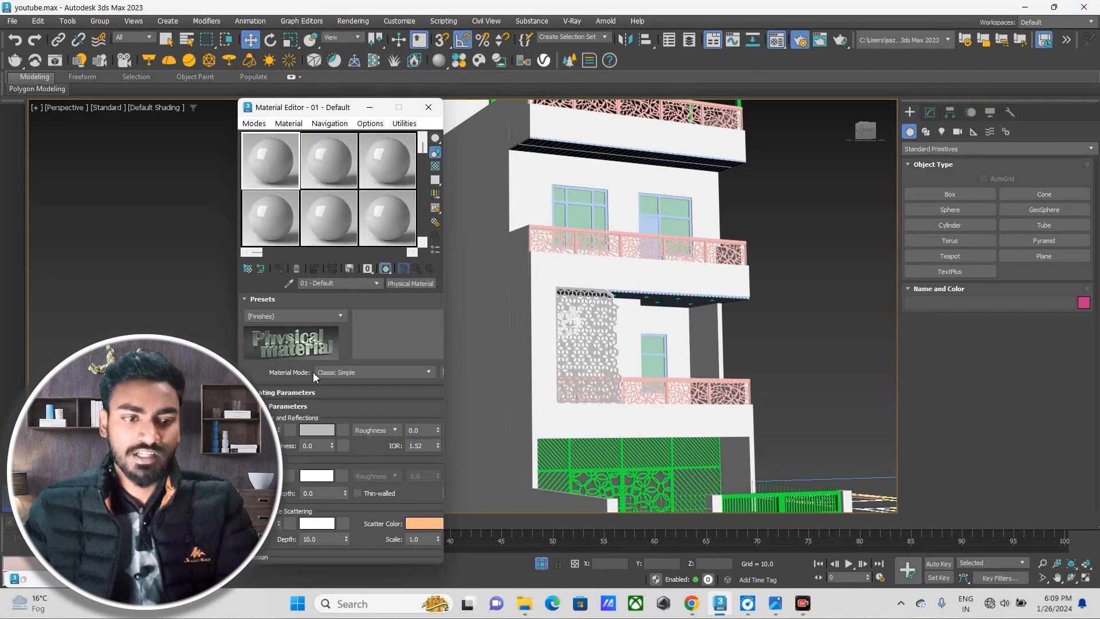
# Change the first sample slot's material type to VRayMtl.
pyautogui.click(351, 205)
pyautogui.click(270, 161)
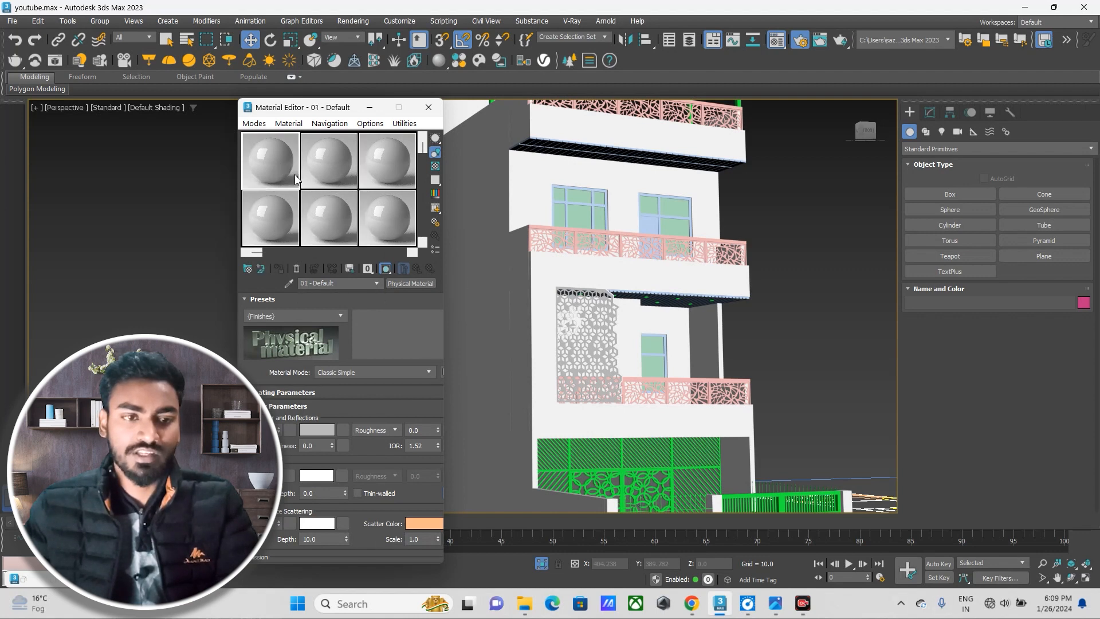
pyautogui.click(412, 284)
pyautogui.click(491, 465)
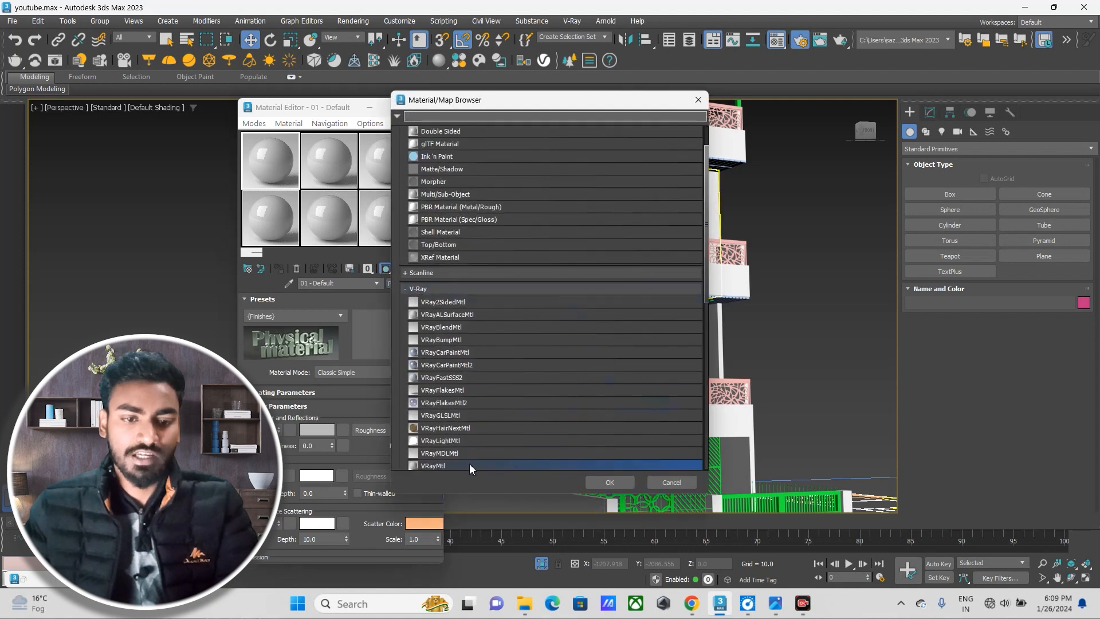
pyautogui.scroll(-1, 464, 412)
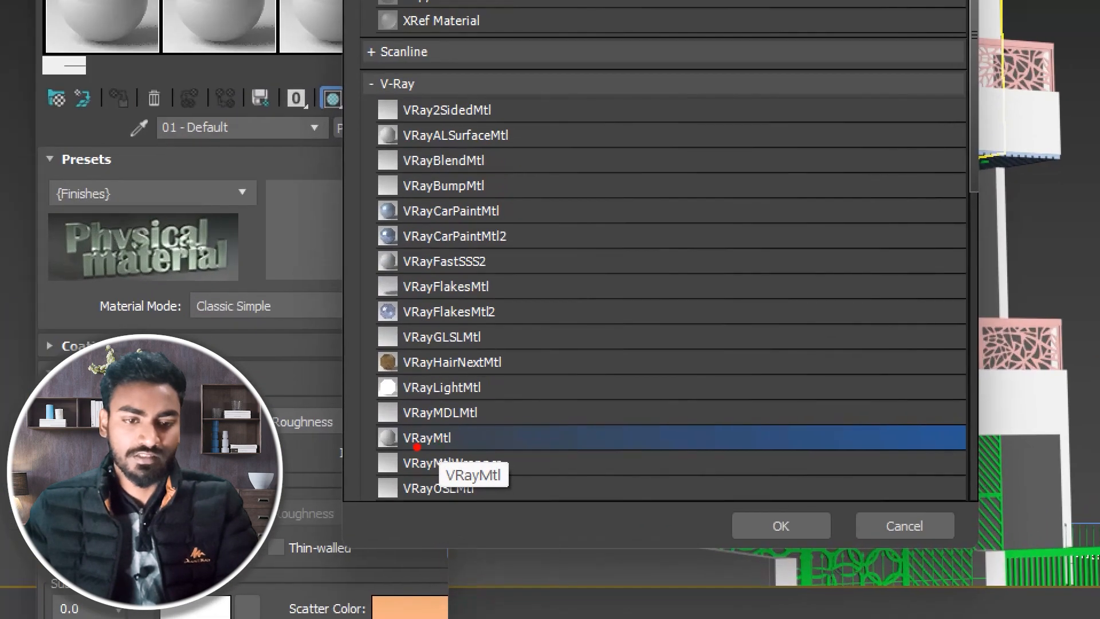
pyautogui.moveTo(371, 452); pyautogui.dragTo(471, 458)
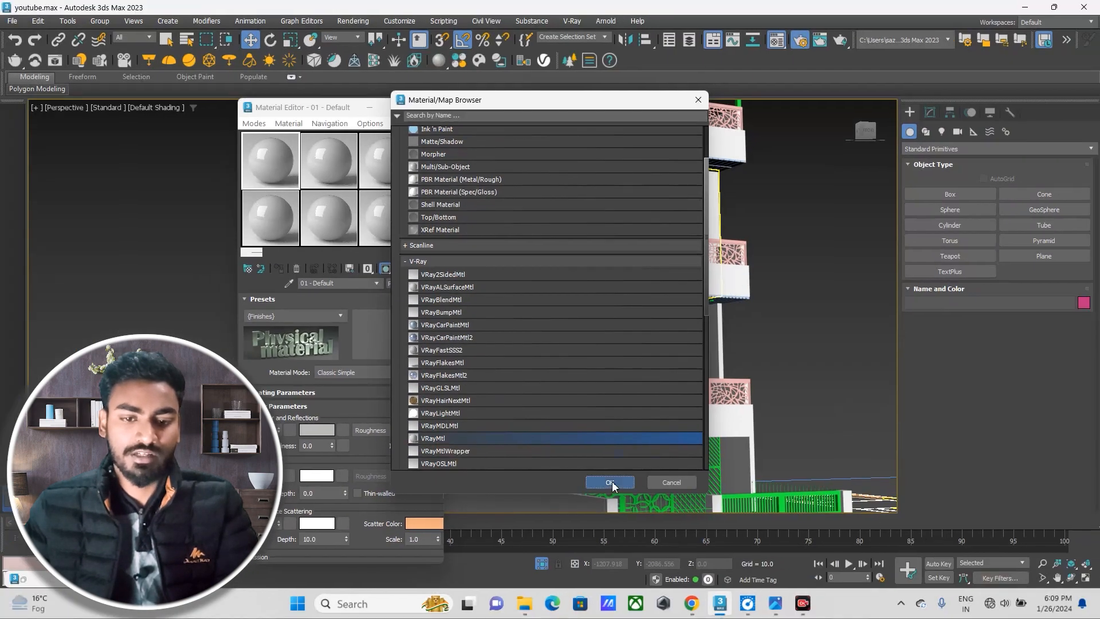
pyautogui.click(611, 481)
# Inspect the first material in an enlarged preview, shift the Material Editor beside it, and close the preview.
pyautogui.doubleClick(270, 190)
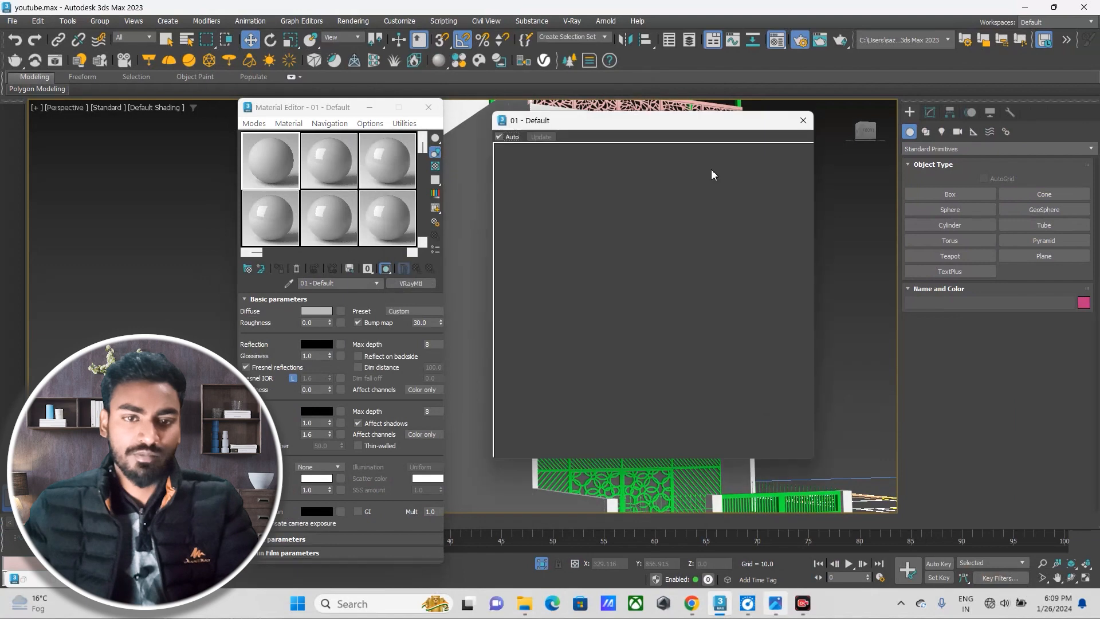
pyautogui.moveTo(658, 122); pyautogui.dragTo(705, 118)
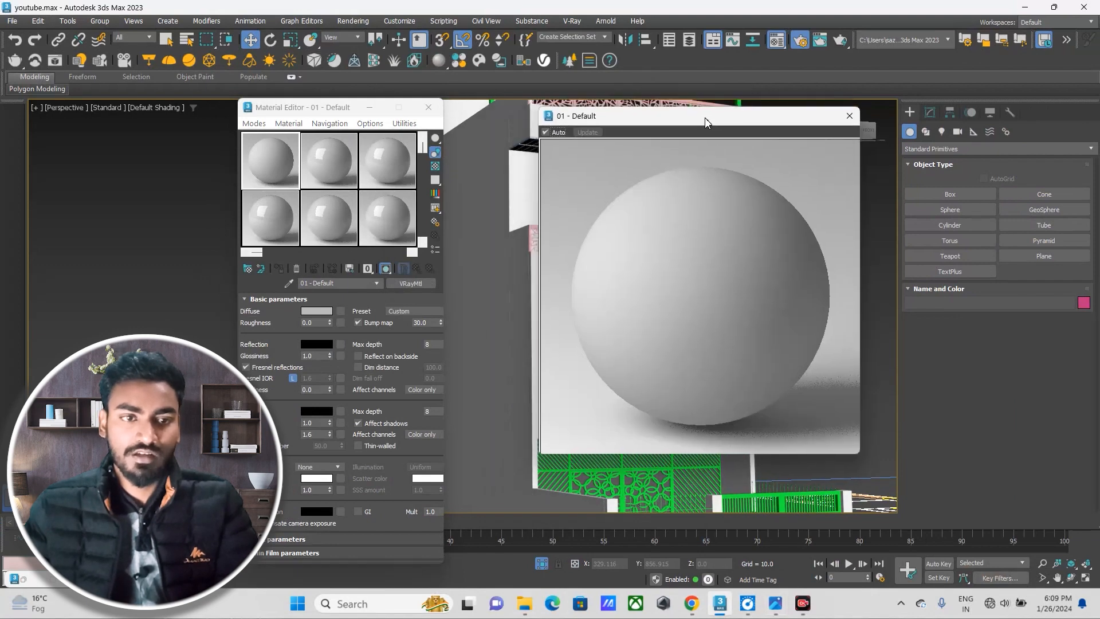
pyautogui.click(370, 108)
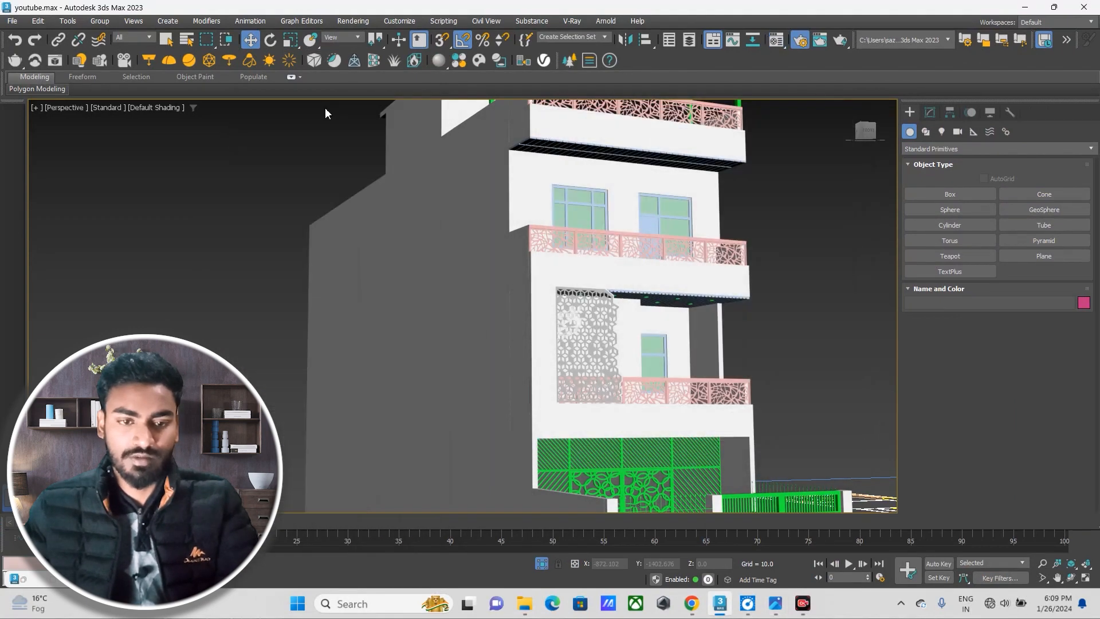
pyautogui.press('m')
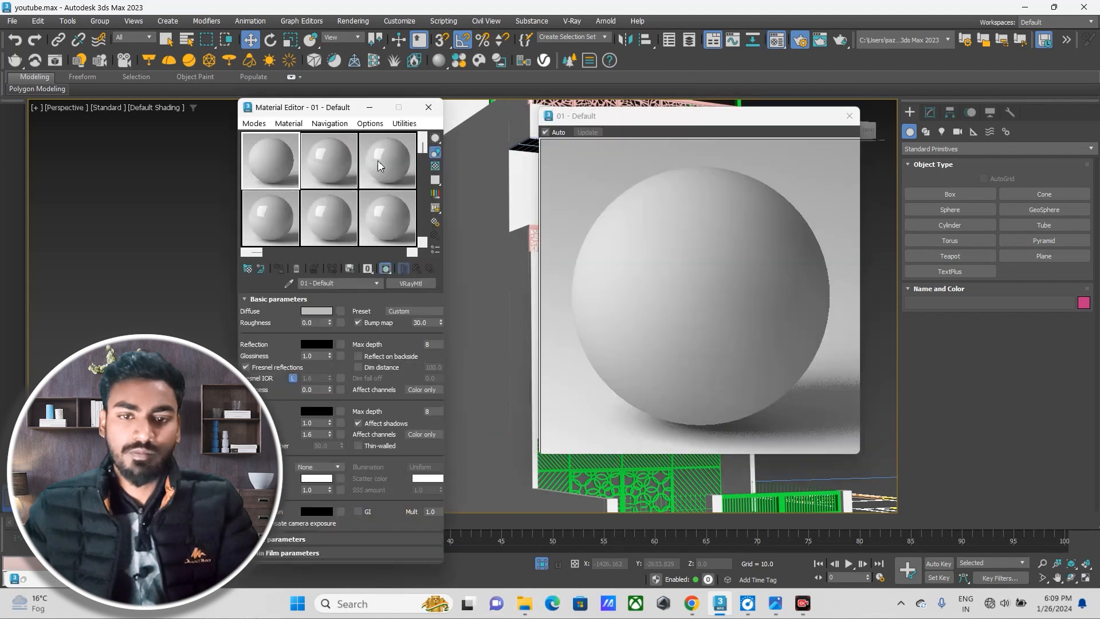
pyautogui.moveTo(332, 113); pyautogui.dragTo(426, 112)
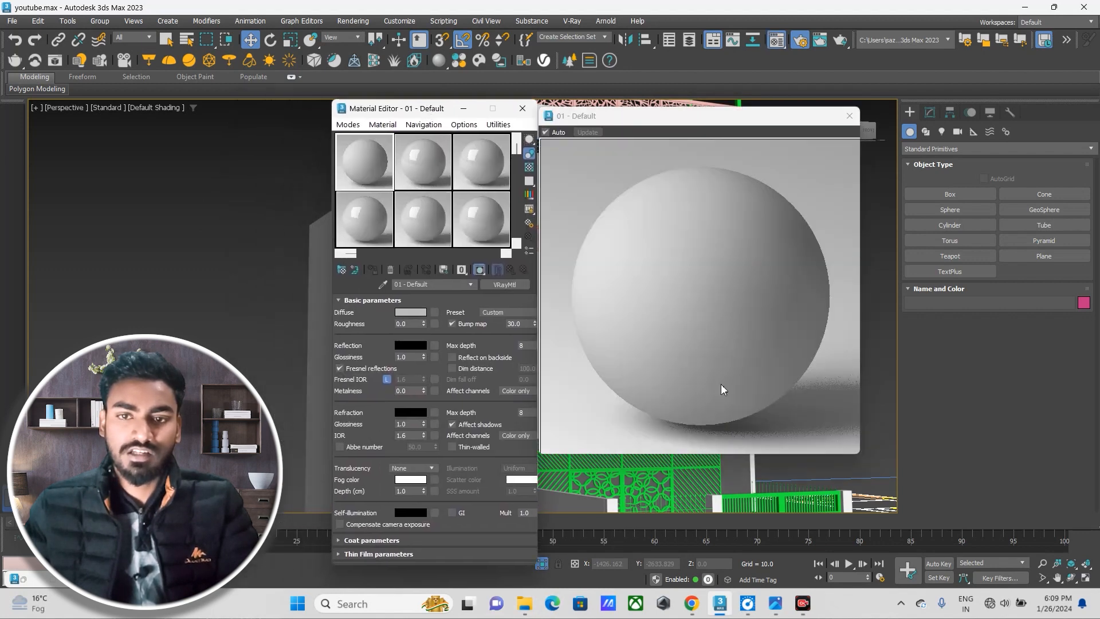
pyautogui.click(850, 116)
# Copy the VRayMtl from the first sample slot onto the other sample slots and reactivate the first slot.
pyautogui.click(408, 178)
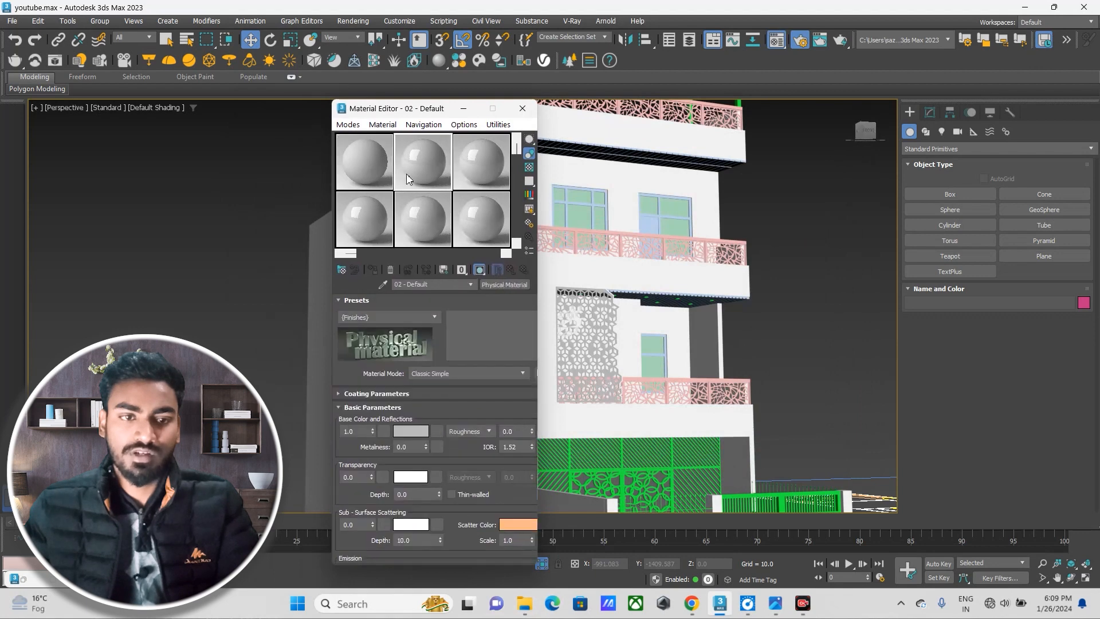
pyautogui.click(356, 173)
pyautogui.moveTo(363, 166); pyautogui.dragTo(466, 168)
pyautogui.moveTo(356, 168); pyautogui.dragTo(480, 221)
pyautogui.click(364, 158)
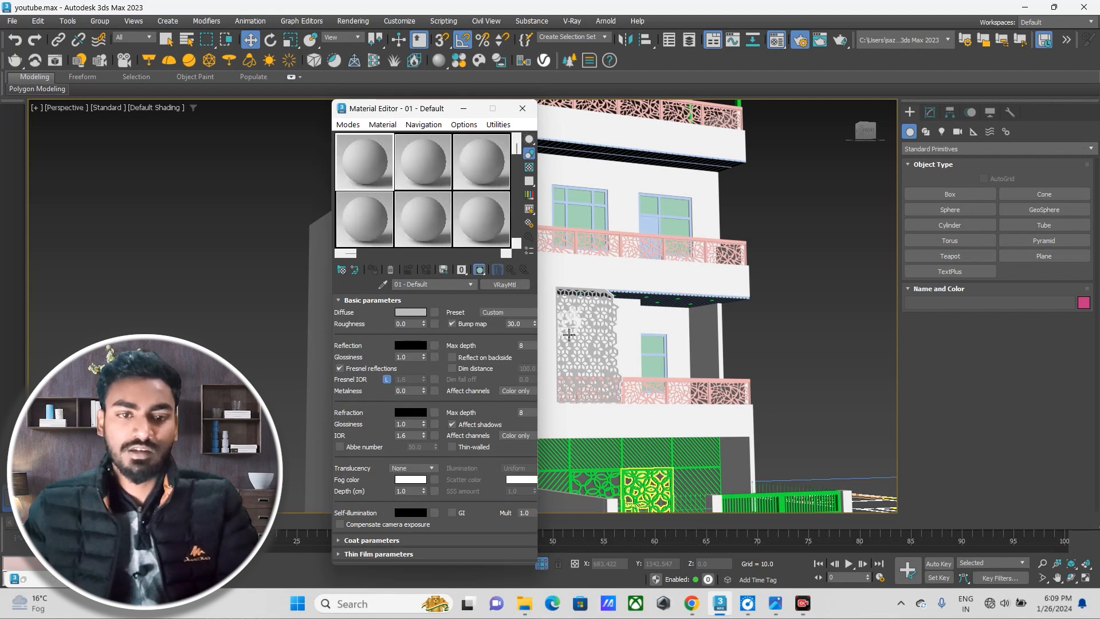
# Move the Material Editor clear of the building and select the wall piece beside the patterned screen.
pyautogui.moveTo(412, 110); pyautogui.dragTo(860, 190)
pyautogui.moveTo(631, 232); pyautogui.dragTo(553, 276, button='middle')
pyautogui.keyDown('alt'); pyautogui.moveTo(579, 314); pyautogui.dragTo(579, 258, button='middle'); pyautogui.keyUp('alt')
pyautogui.scroll(2, 599, 350)
pyautogui.moveTo(599, 350); pyautogui.dragTo(518, 255, button='middle')
pyautogui.moveTo(582, 319); pyautogui.dragTo(558, 364, button='middle')
pyautogui.scroll(-3, 557, 339)
pyautogui.scroll(3, 542, 254)
pyautogui.scroll(-4, 516, 336)
pyautogui.moveTo(542, 254); pyautogui.dragTo(530, 286, button='middle')
pyautogui.scroll(2, 528, 172)
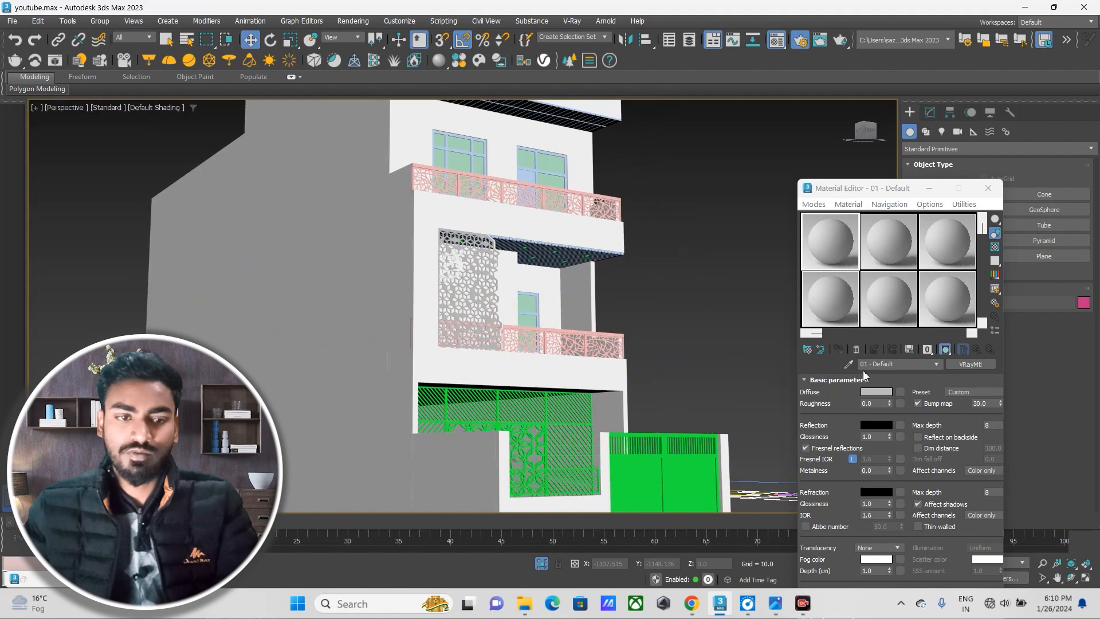
pyautogui.click(413, 263)
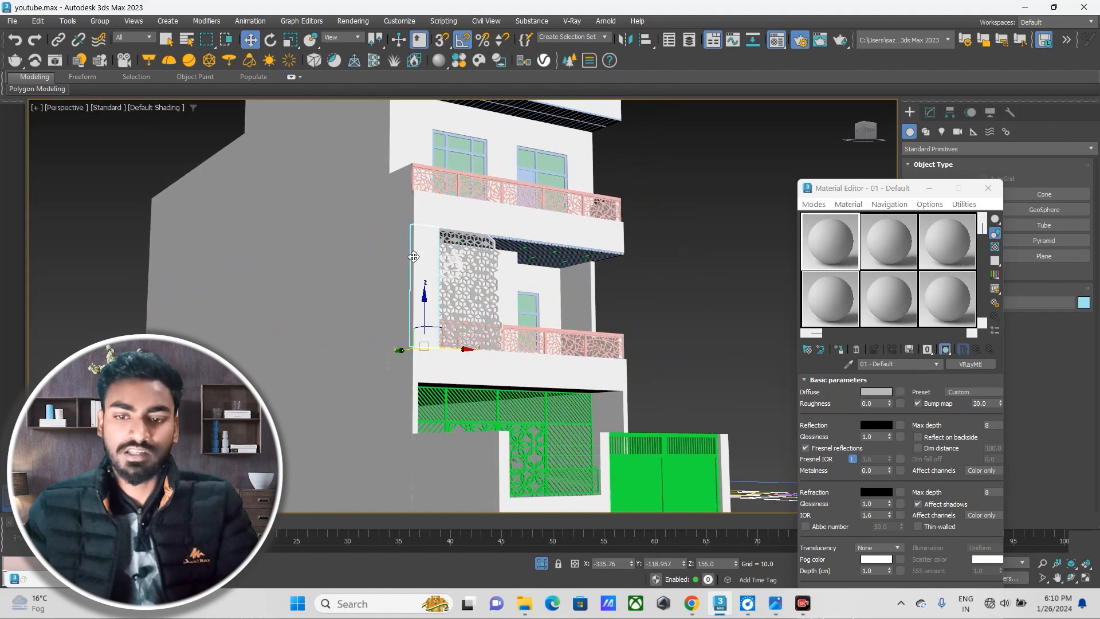
pyautogui.scroll(4, 413, 262)
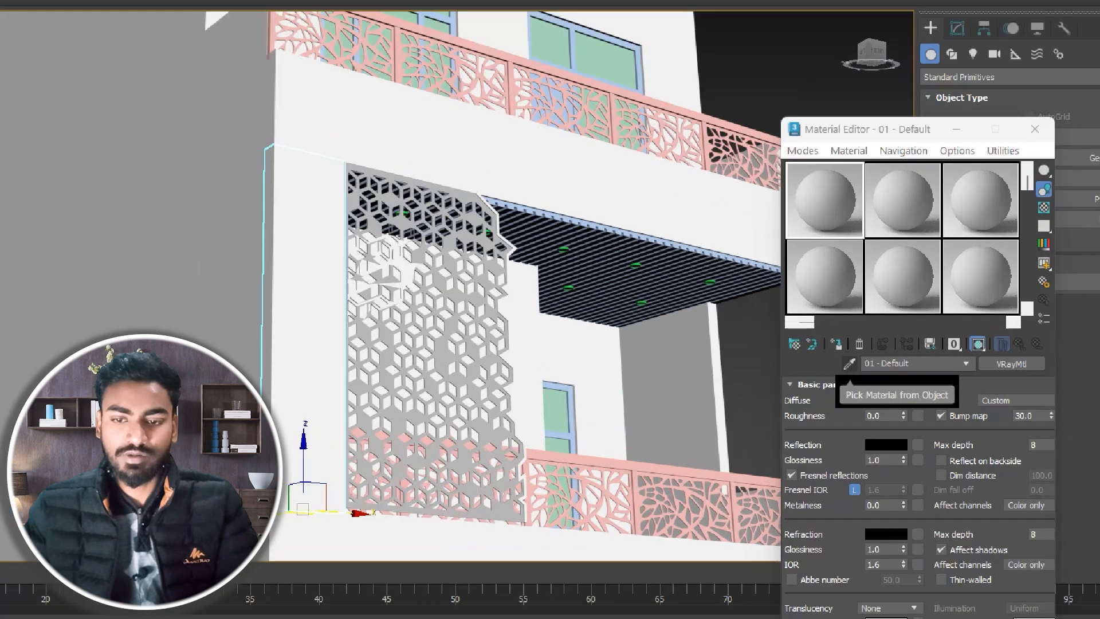
# Pick the wall's white material from the model into the first sample slot and check its enlarged preview.
pyautogui.click(847, 364)
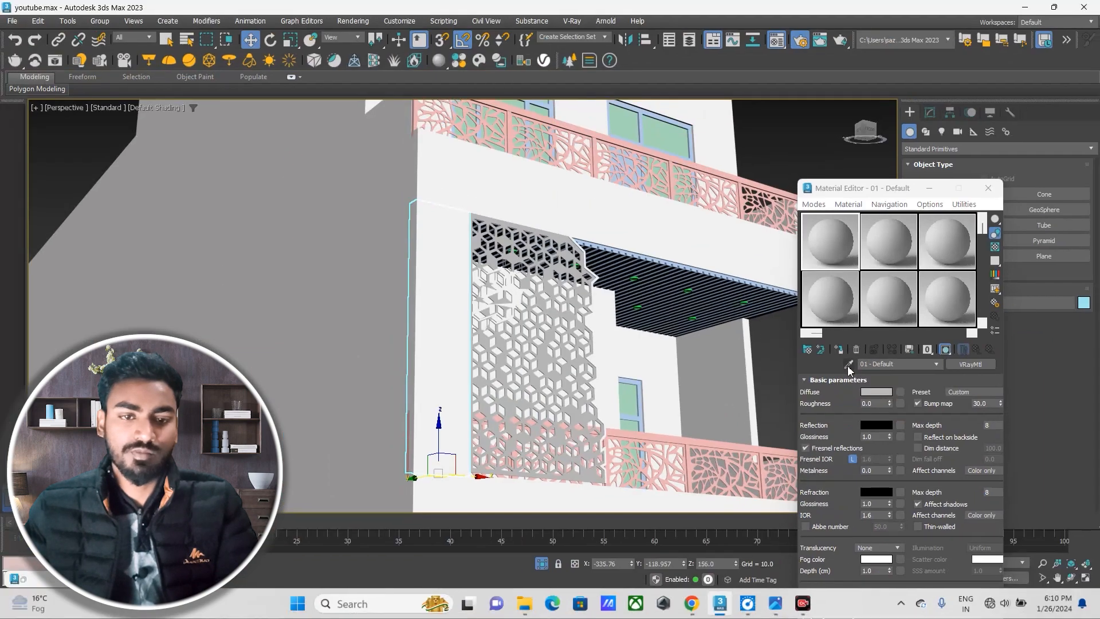
pyautogui.click(848, 364)
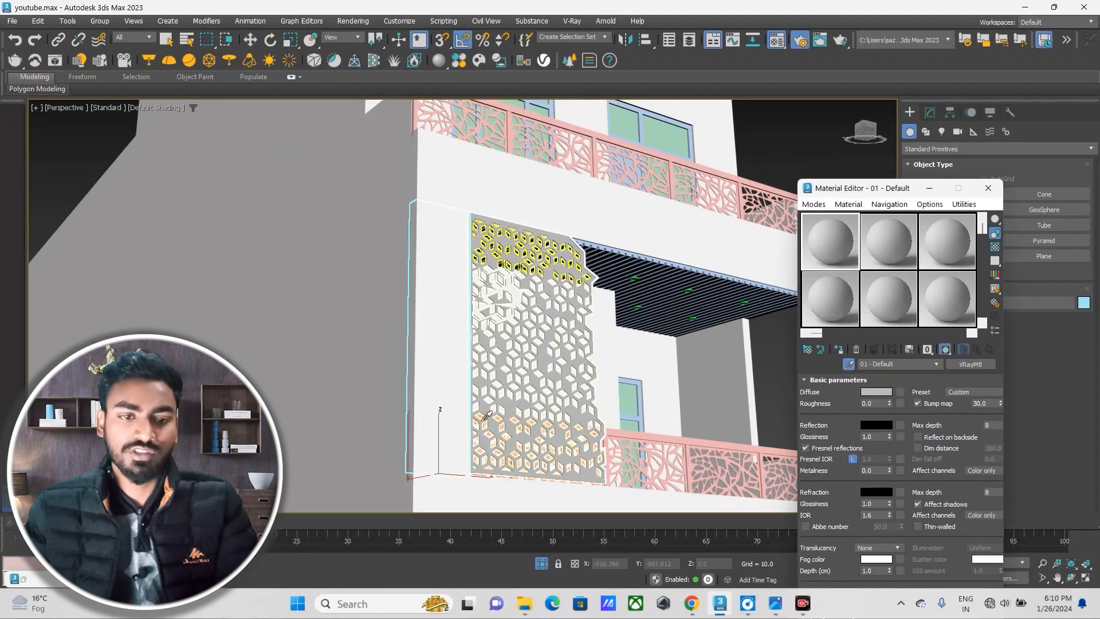
pyautogui.click(514, 291)
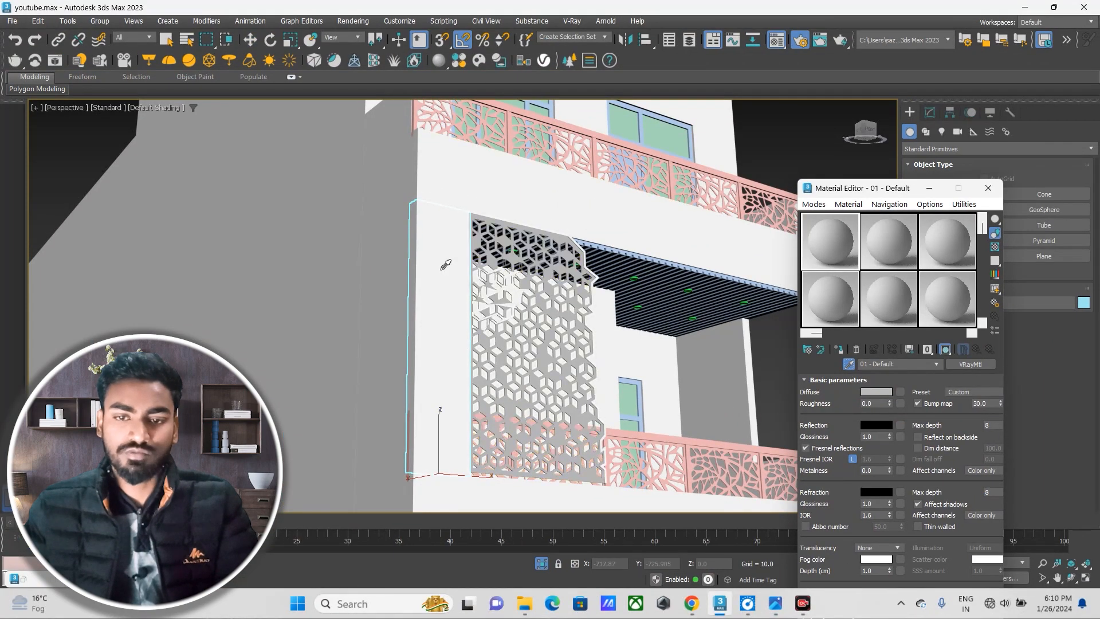
pyautogui.doubleClick(834, 245)
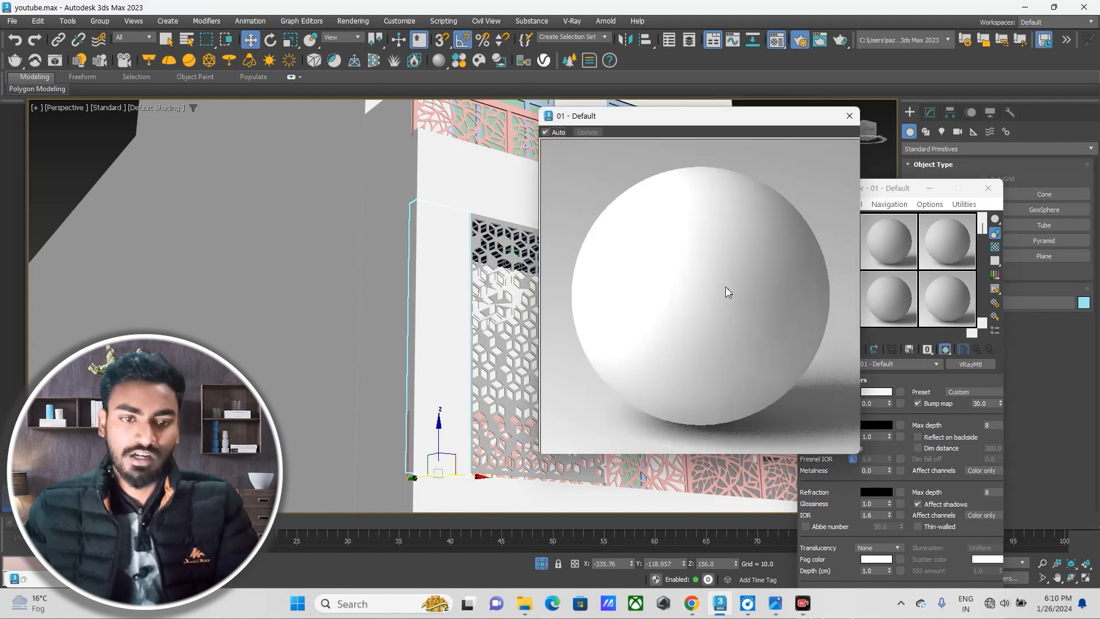
pyautogui.click(855, 120)
# Examine the building's front facade and balconies from several angles.
pyautogui.moveTo(591, 413); pyautogui.dragTo(514, 313, button='middle')
pyautogui.scroll(-3, 535, 344)
pyautogui.scroll(2, 514, 313)
pyautogui.scroll(-4, 545, 361)
pyautogui.keyDown('alt'); pyautogui.moveTo(545, 361); pyautogui.dragTo(530, 292, button='middle'); pyautogui.keyUp('alt')
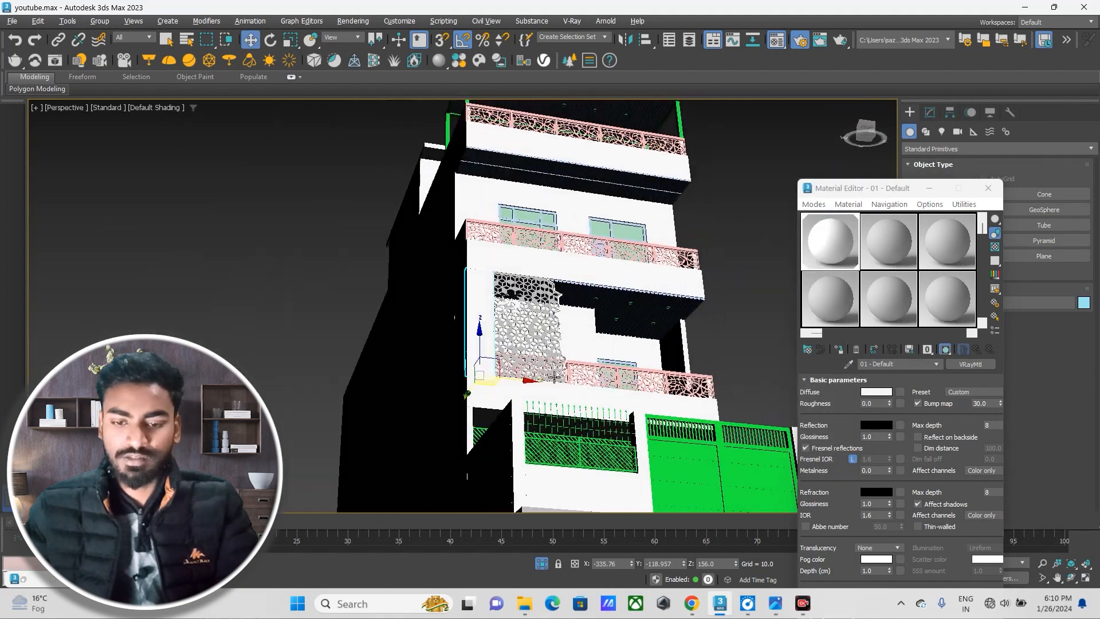
pyautogui.moveTo(495, 229)
pyautogui.mouseDown(button='middle')
pyautogui.moveTo(495, 285)
pyautogui.moveTo(496, 228)
pyautogui.mouseUp(button='middle')
pyautogui.scroll(2, 516, 273)
pyautogui.scroll(-2, 550, 264)
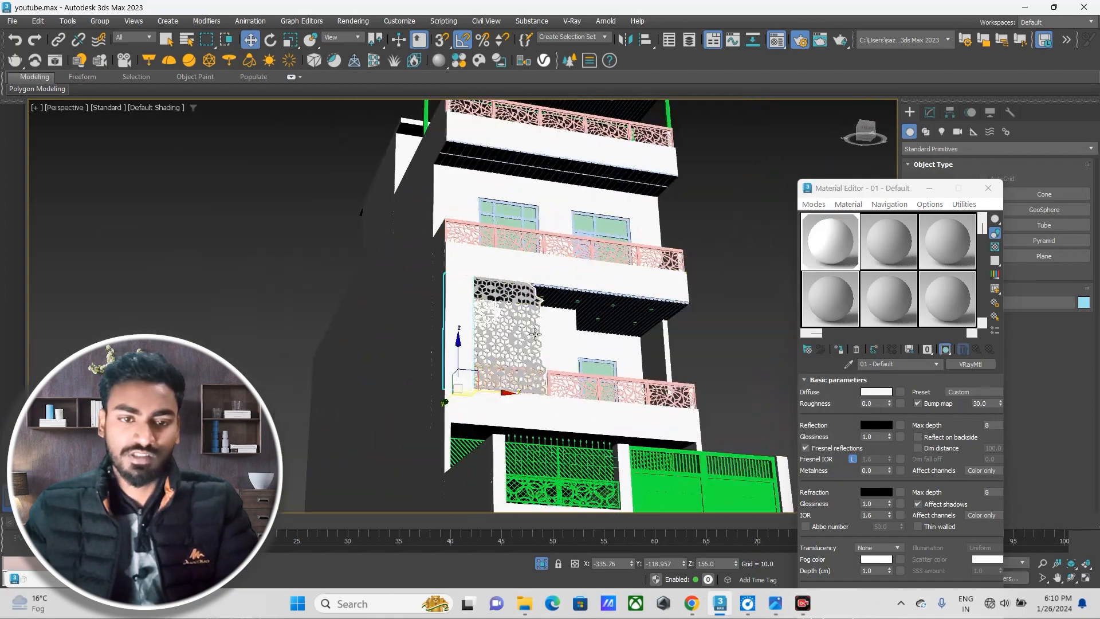
pyautogui.keyDown('alt'); pyautogui.moveTo(541, 304); pyautogui.dragTo(561, 371, button='middle'); pyautogui.keyUp('alt')
# Switch to Photos to examine the facade cladding in the reference render el1.jpg, and return to 3ds Max.
pyautogui.click(774, 603)
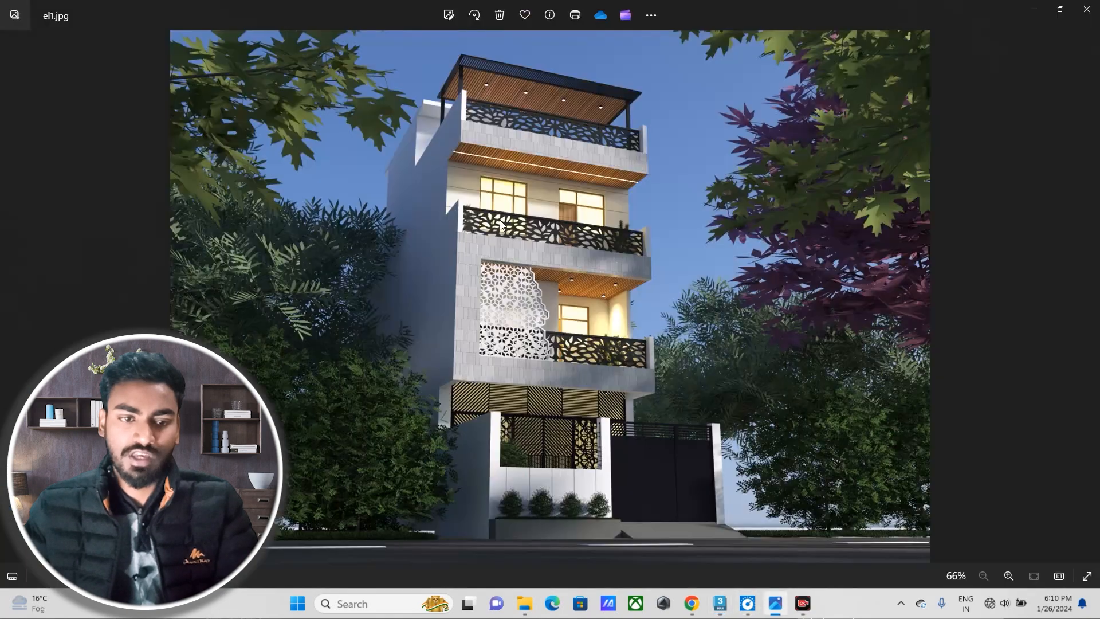
pyautogui.scroll(5, 503, 224)
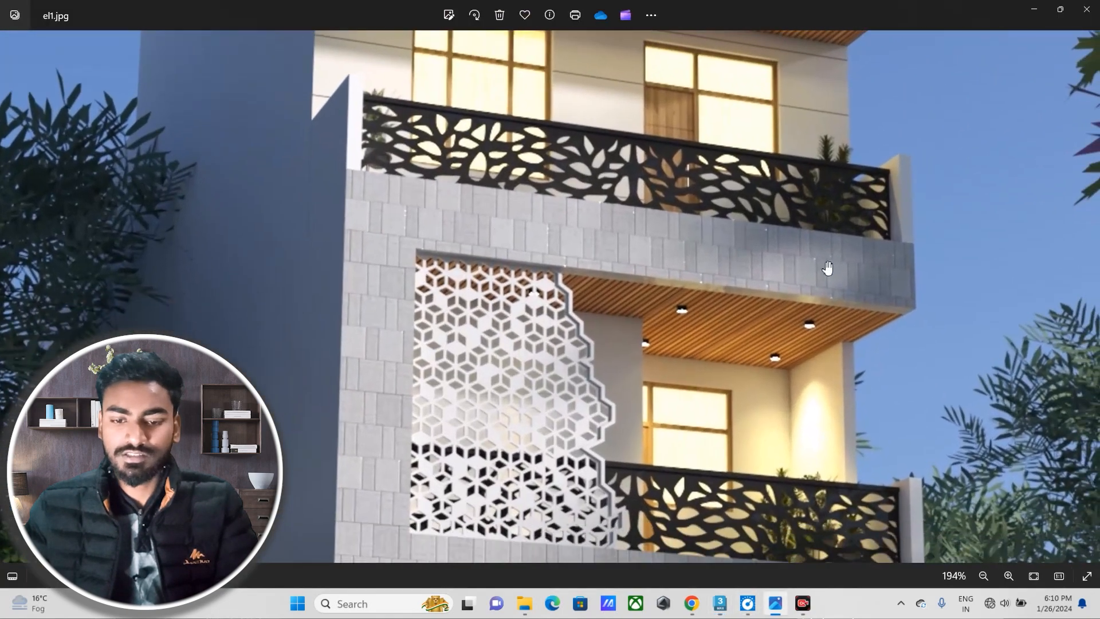
pyautogui.scroll(-4, 388, 405)
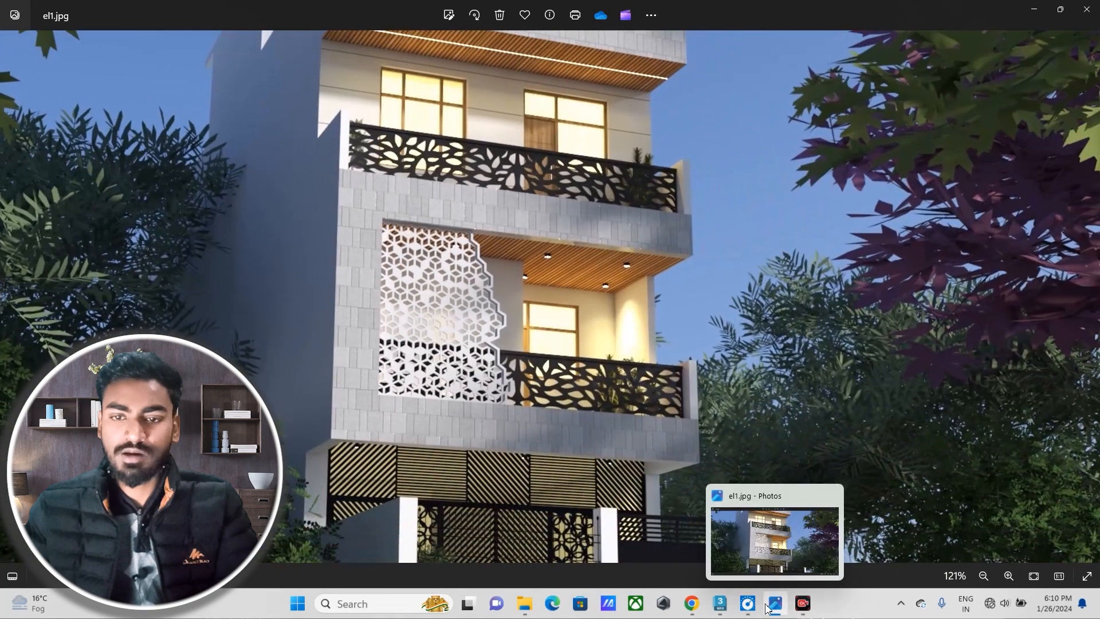
pyautogui.click(719, 602)
# Make the second sample slot active for the wall around the patterned screen and move the Material Editor upward.
pyautogui.moveTo(563, 255); pyautogui.dragTo(526, 209, button='middle')
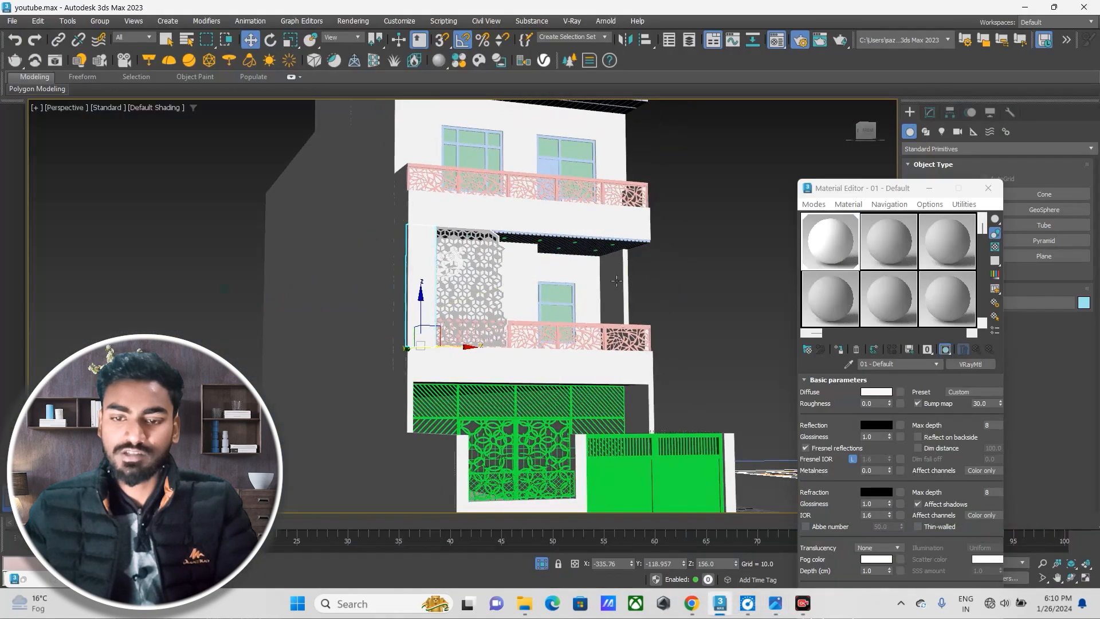
pyautogui.scroll(5, 449, 199)
pyautogui.moveTo(455, 201); pyautogui.dragTo(435, 140, button='middle')
pyautogui.click(909, 267)
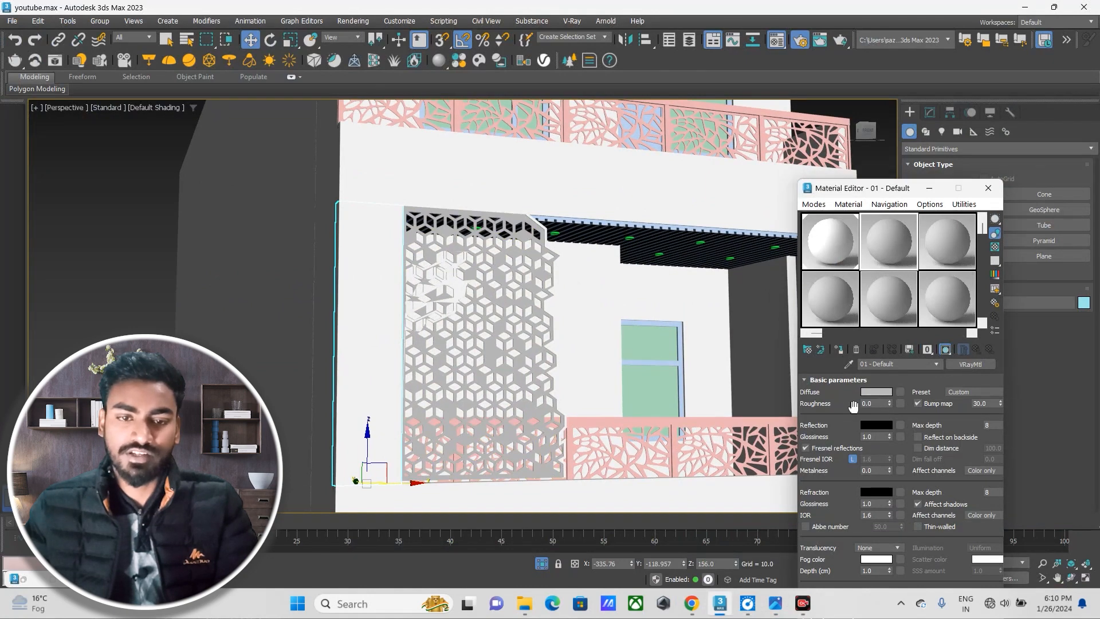
pyautogui.moveTo(867, 194); pyautogui.dragTo(659, 76)
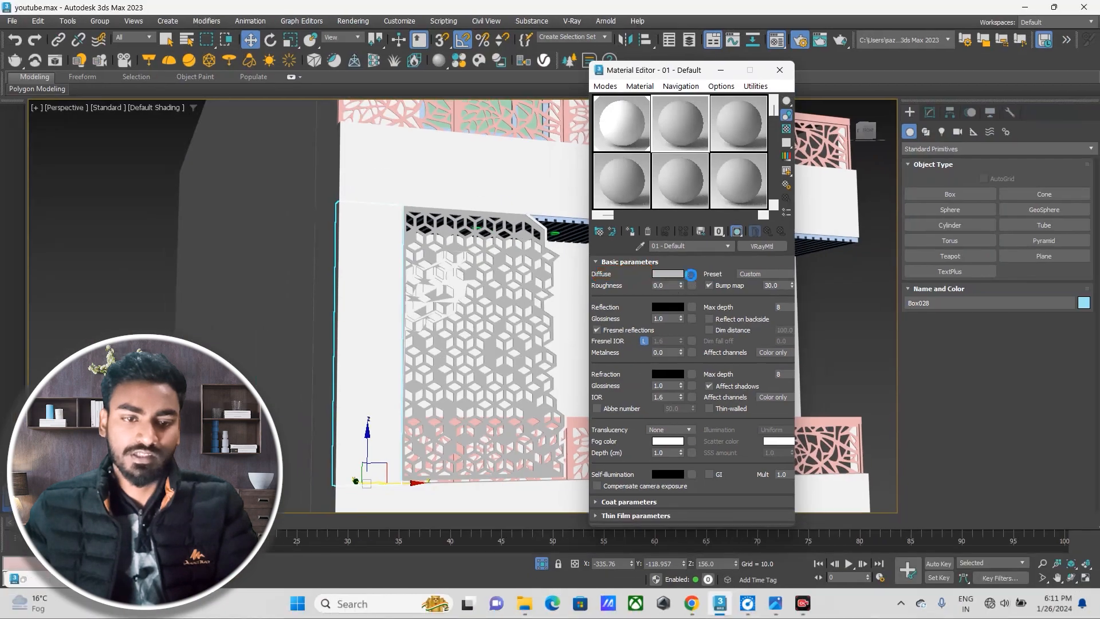
# Assign a Bitmap map to the second material's Diffuse channel.
pyautogui.click(691, 275)
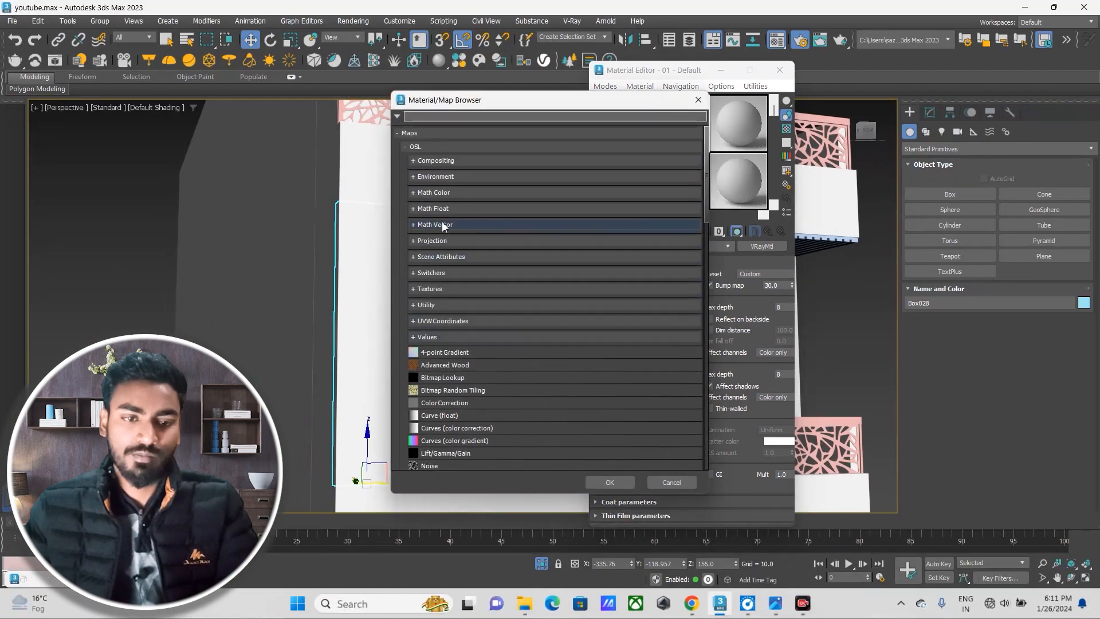
pyautogui.scroll(-5, 430, 229)
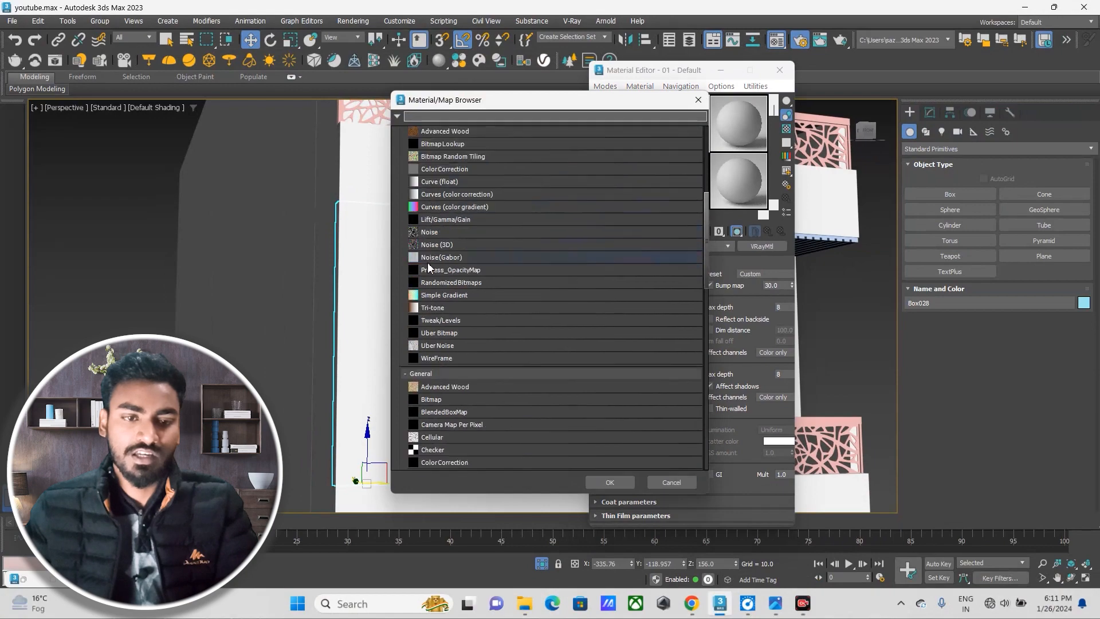
pyautogui.scroll(-2, 458, 291)
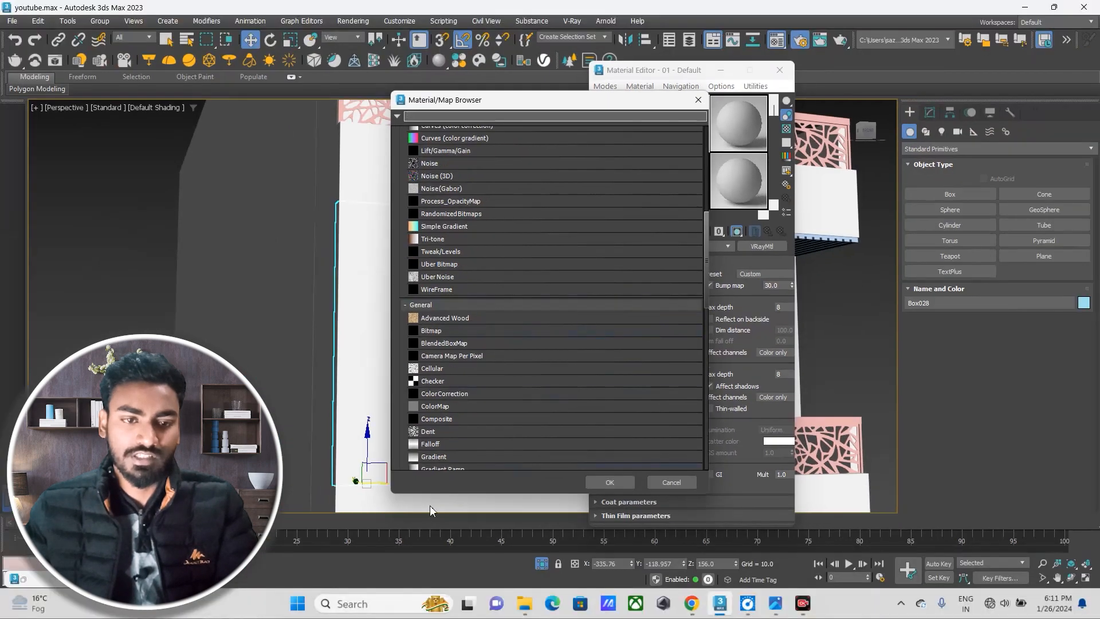
pyautogui.scroll(-3, 448, 427)
pyautogui.scroll(-2, 445, 420)
pyautogui.scroll(4, 448, 424)
pyautogui.scroll(1, 429, 295)
pyautogui.click(432, 305)
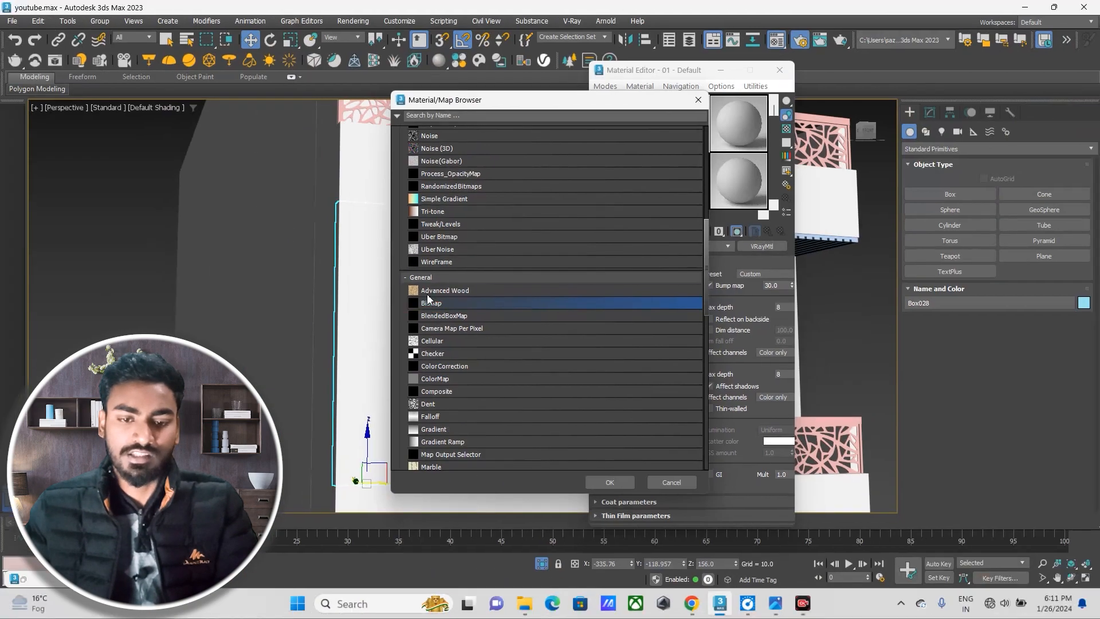
pyautogui.click(424, 251)
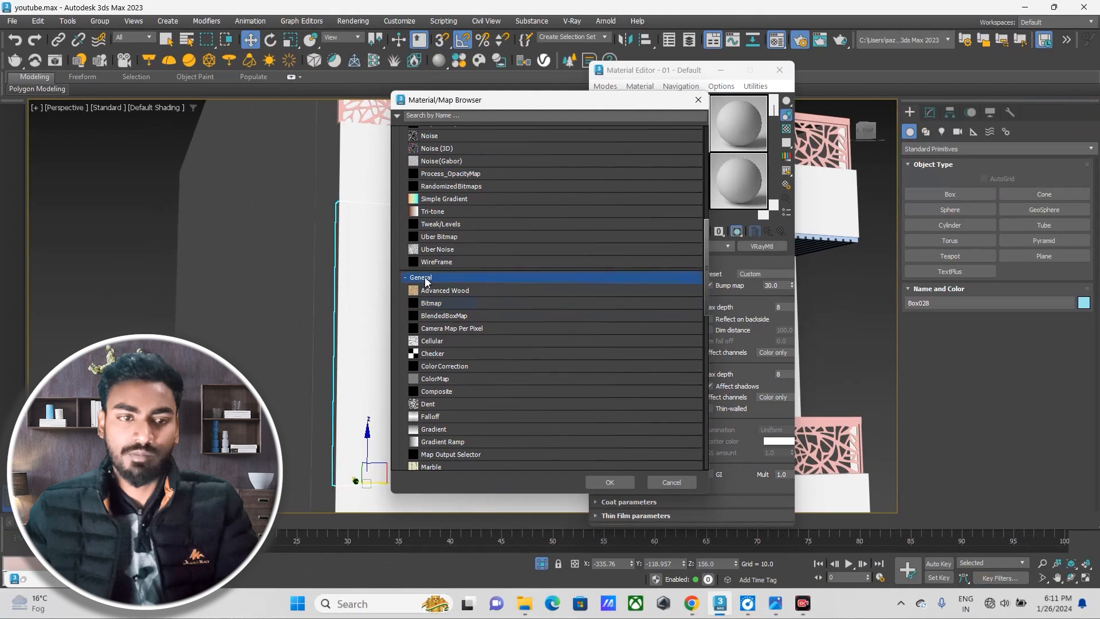
pyautogui.click(425, 280)
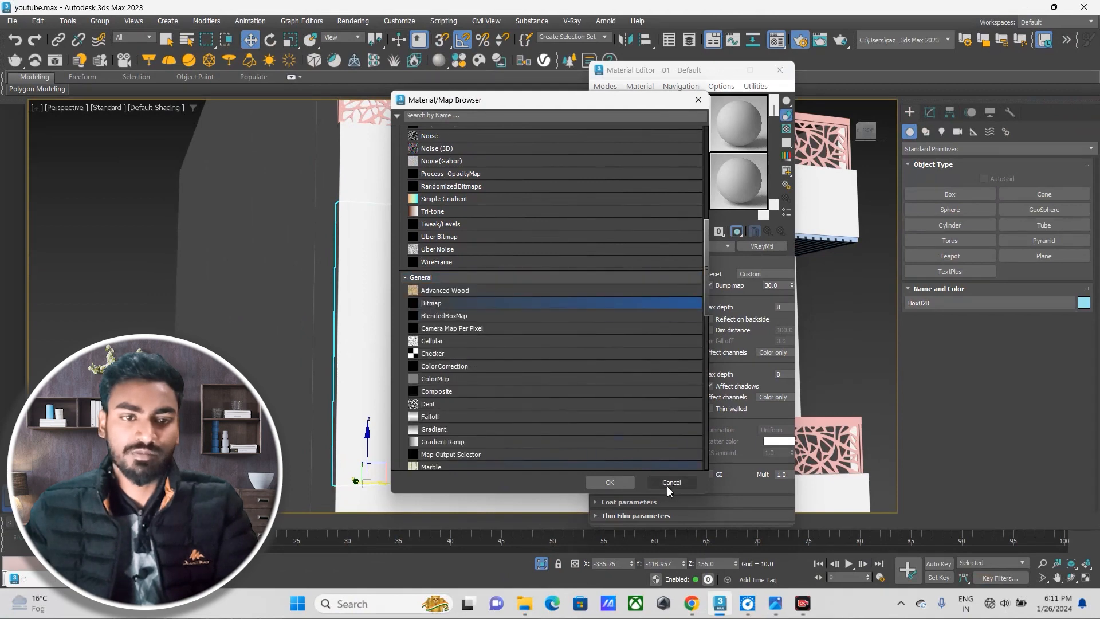
pyautogui.click(610, 482)
# Load Concrete Flemish — Architextures from the Downloads folder as the diffuse bitmap.
pyautogui.moveTo(327, 39); pyautogui.dragTo(512, 52)
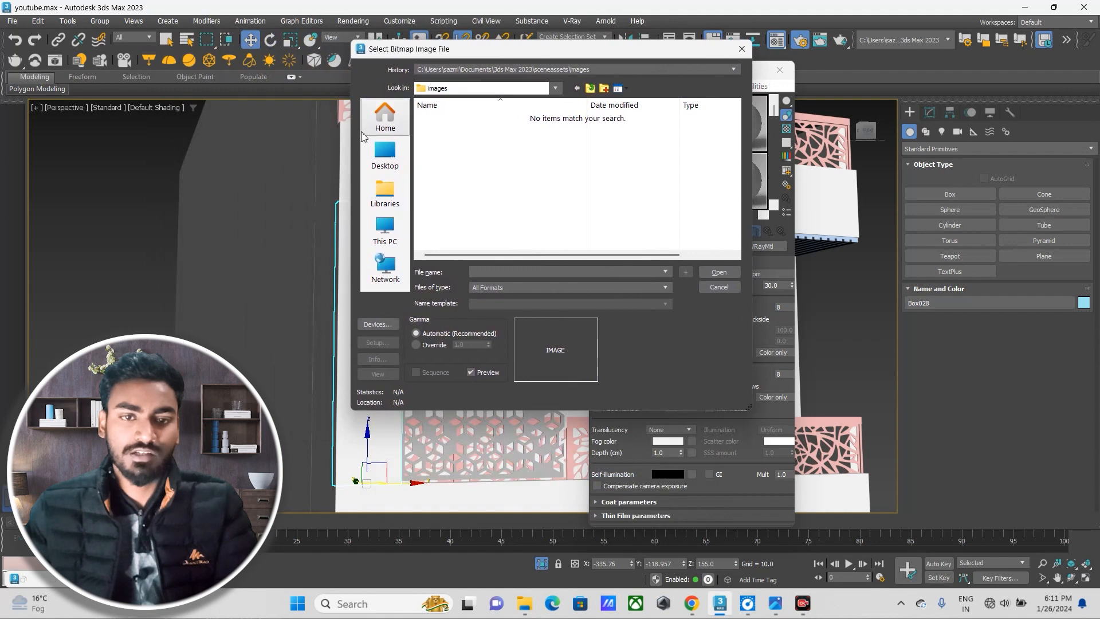
pyautogui.click(384, 122)
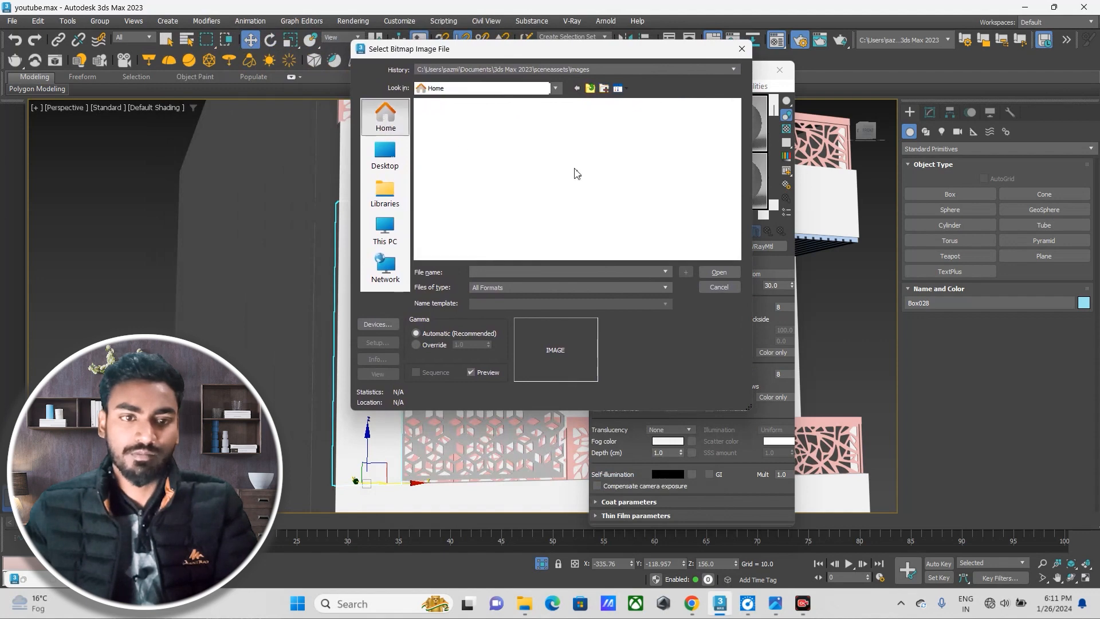
pyautogui.doubleClick(610, 136)
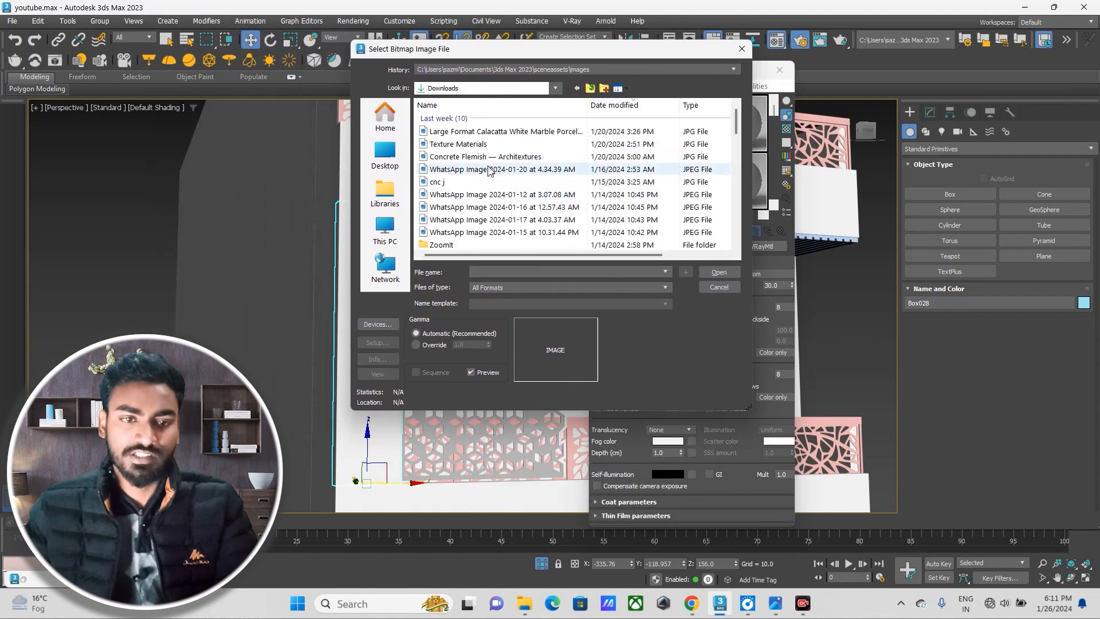
pyautogui.click(479, 131)
pyautogui.click(435, 158)
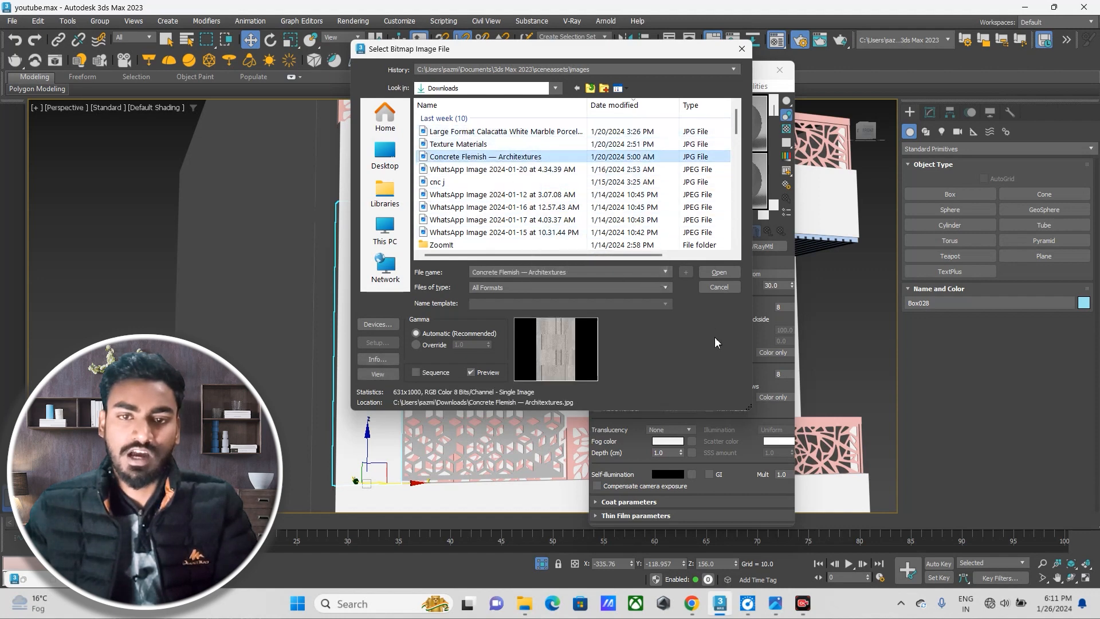
pyautogui.click(714, 273)
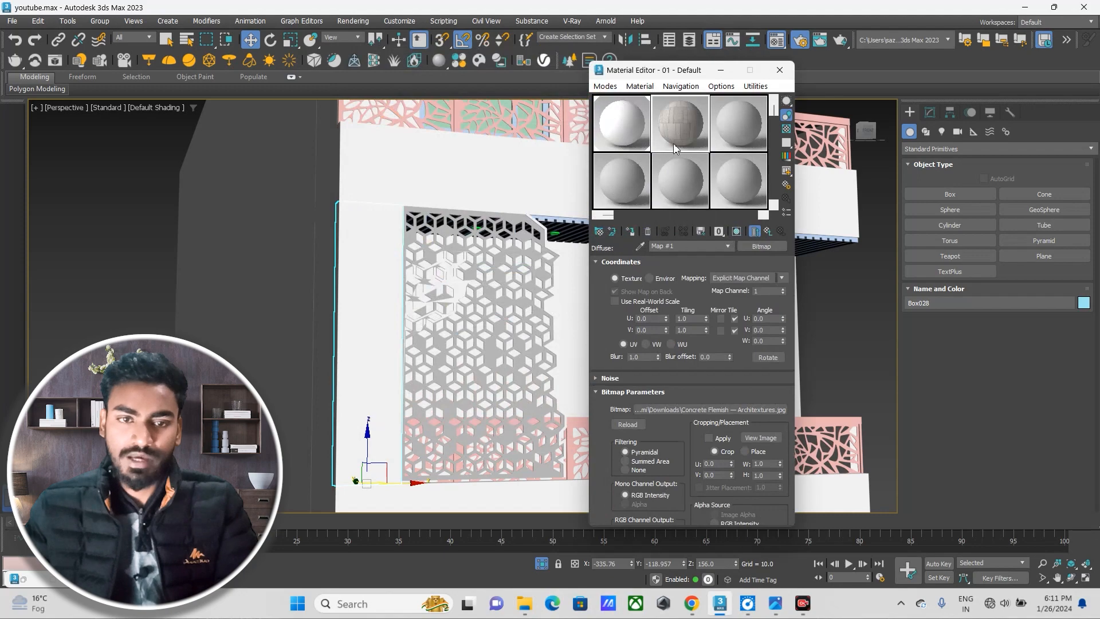
# Preview the concrete-textured material sample enlarged and close the preview.
pyautogui.doubleClick(682, 129)
pyautogui.moveTo(752, 117); pyautogui.dragTo(622, 77)
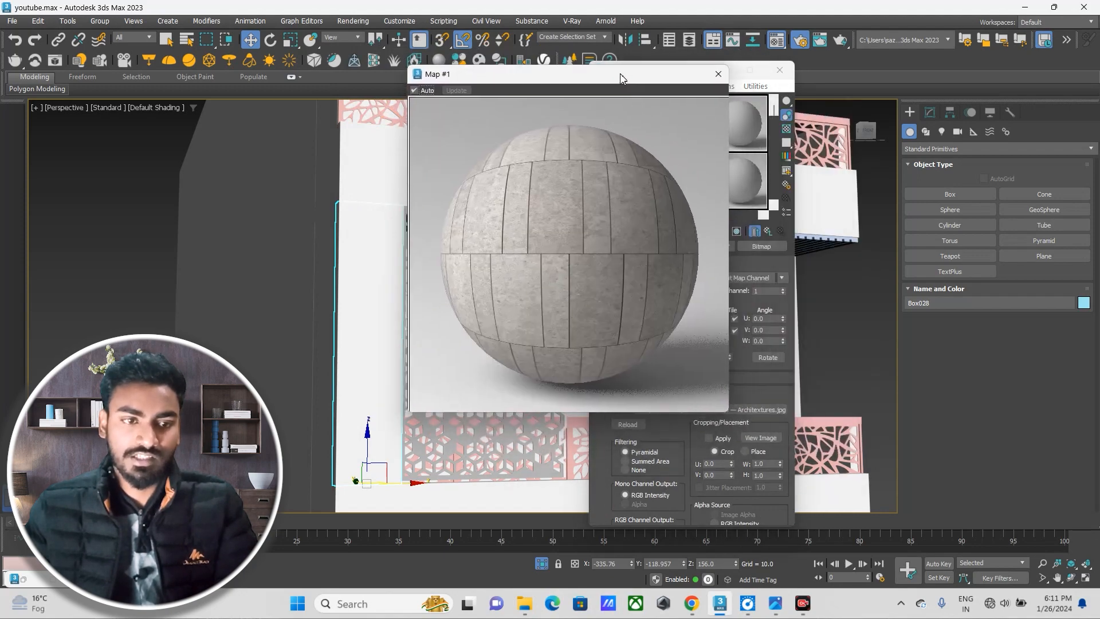
pyautogui.click(717, 74)
# Examine the balcony slabs and the wall around the patterned screen to judge where the concrete cladding belongs.
pyautogui.scroll(-5, 374, 196)
pyautogui.click(374, 196)
pyautogui.scroll(1, 311, 245)
pyautogui.moveTo(311, 245); pyautogui.dragTo(294, 238, button='middle')
pyautogui.scroll(-1, 294, 238)
pyautogui.keyDown('alt'); pyautogui.moveTo(385, 276); pyautogui.dragTo(377, 307, button='middle'); pyautogui.keyUp('alt')
pyautogui.click(378, 306)
pyautogui.scroll(4, 277, 226)
pyautogui.keyDown('alt'); pyautogui.moveTo(309, 273); pyautogui.dragTo(231, 304, button='middle'); pyautogui.keyUp('alt')
pyautogui.scroll(-3, 403, 240)
pyautogui.moveTo(402, 241); pyautogui.dragTo(304, 270, button='middle')
pyautogui.scroll(3, 374, 209)
pyautogui.moveTo(374, 209); pyautogui.dragTo(265, 211, button='middle')
pyautogui.scroll(-4, 373, 209)
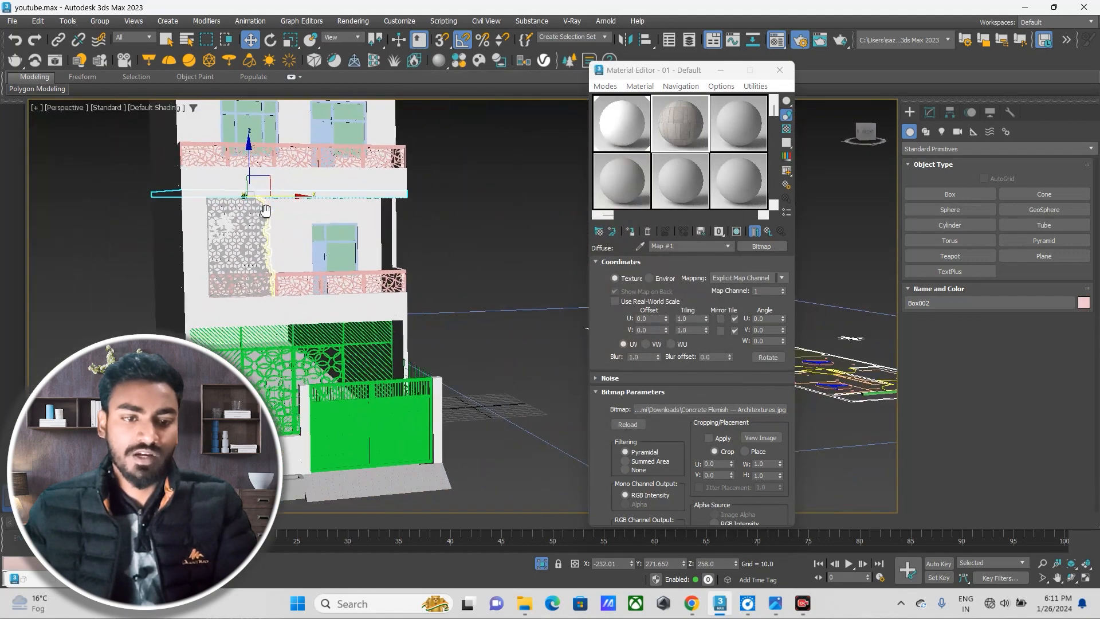
pyautogui.scroll(3, 250, 238)
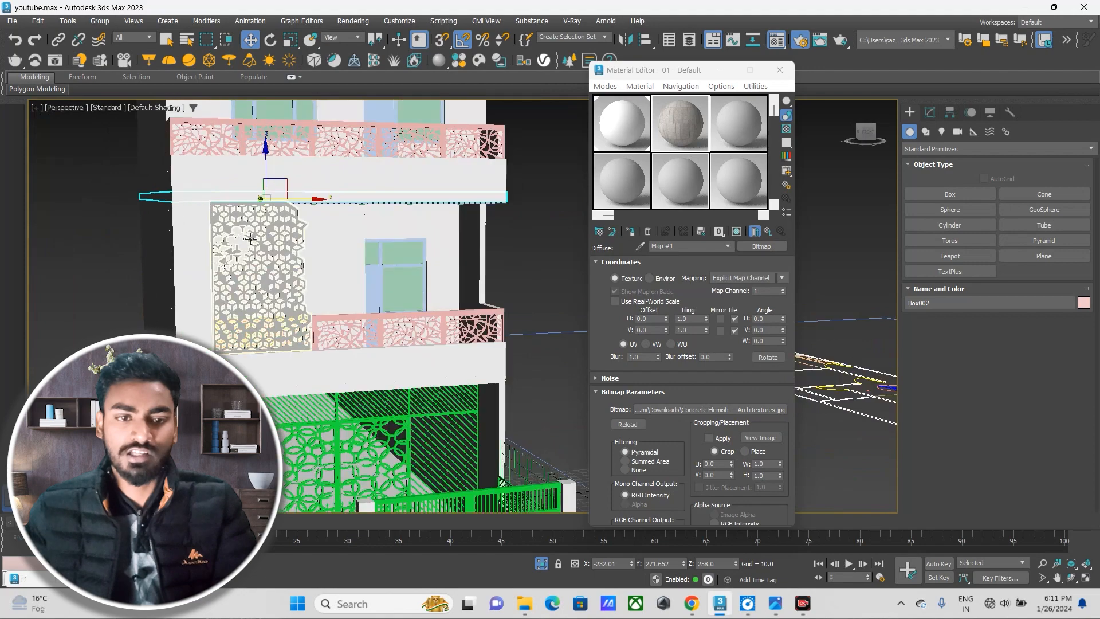
pyautogui.moveTo(250, 238); pyautogui.dragTo(256, 219, button='middle')
pyautogui.moveTo(417, 311); pyautogui.dragTo(479, 351, button='middle')
# Minimize the Material Editor and show the Front view at full size, framed on the screen's floor and balconies.
pyautogui.click(721, 71)
pyautogui.scroll(-4, 430, 315)
pyautogui.hotkey('alt', 'w')
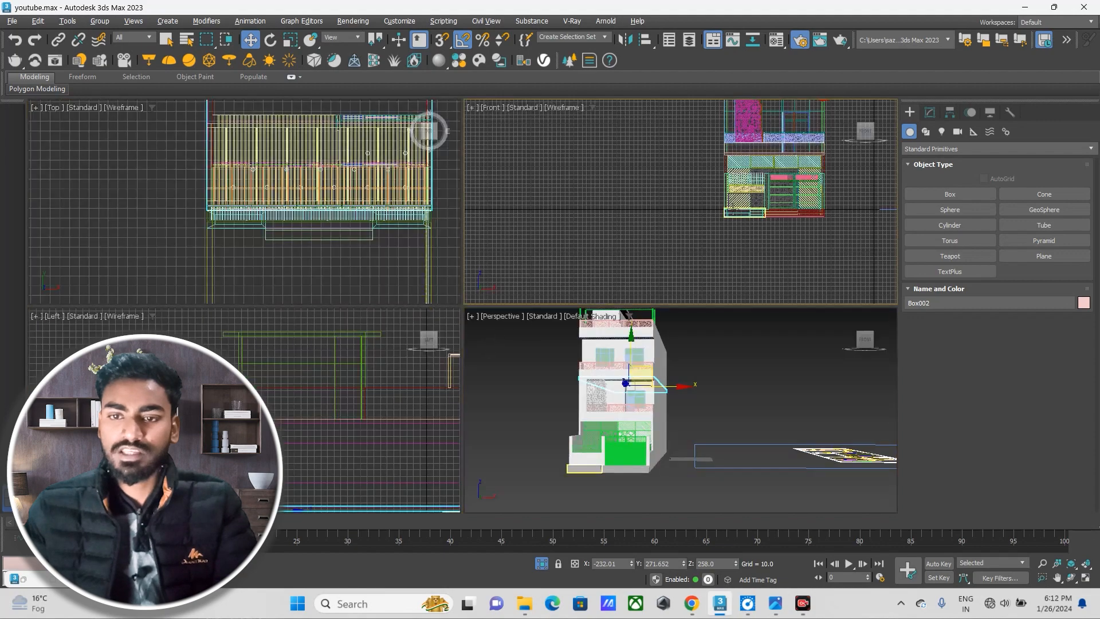
pyautogui.hotkey('alt', 'w')
pyautogui.scroll(-3, 590, 327)
pyautogui.scroll(4, 590, 326)
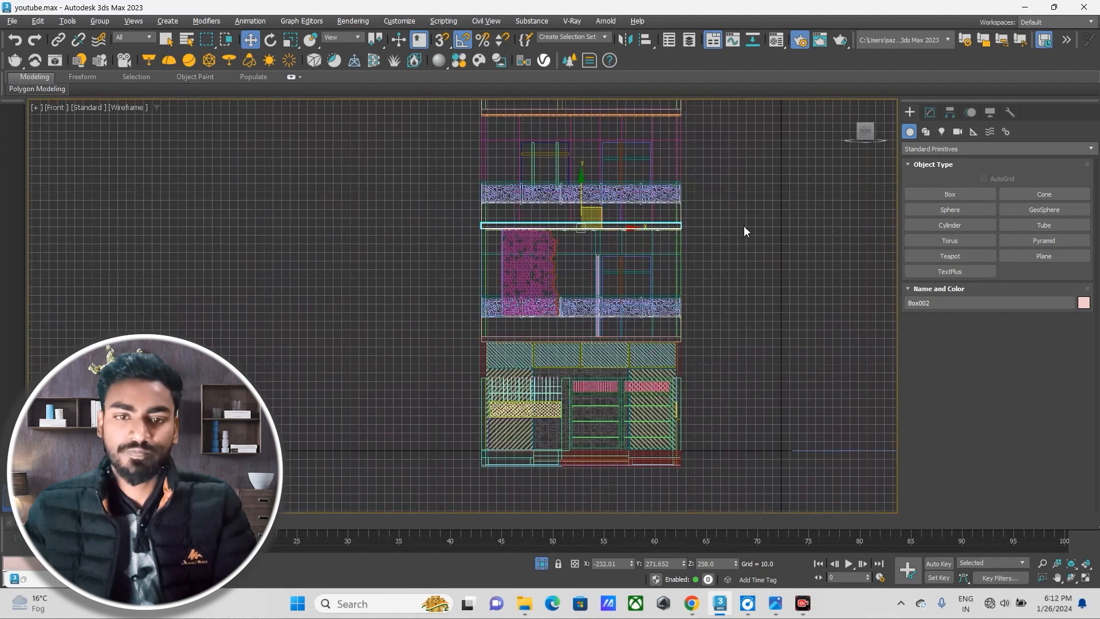
# With snapping on, start a Line at the right end of the ceiling strip, up and across to the upper balcony slab's top left corner.
pyautogui.click(743, 228)
pyautogui.click(925, 132)
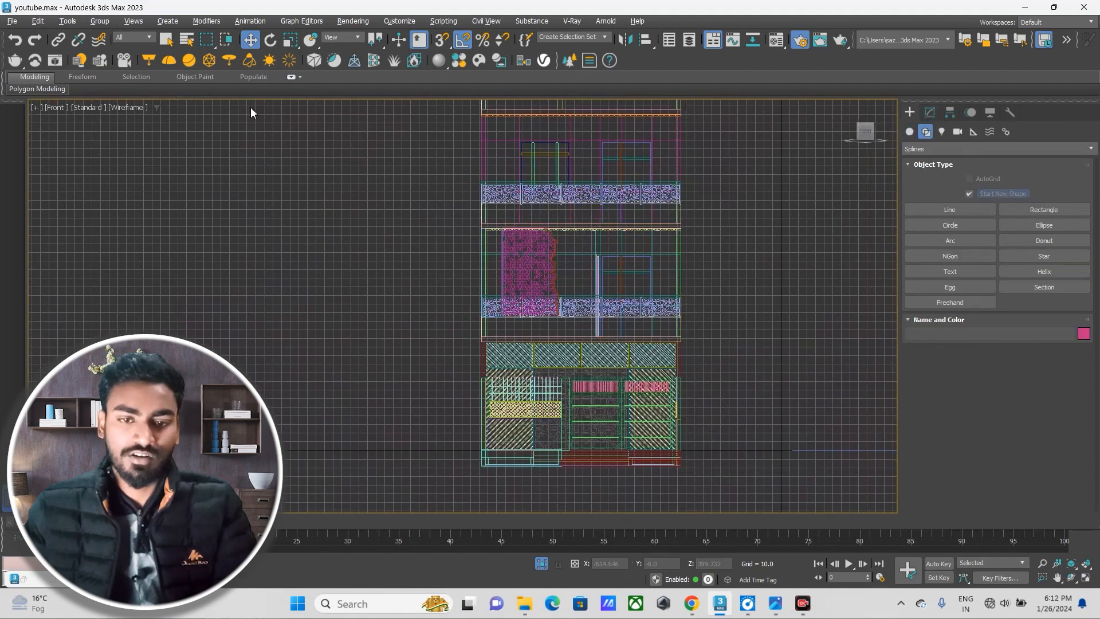
pyautogui.click(950, 210)
pyautogui.scroll(5, 695, 221)
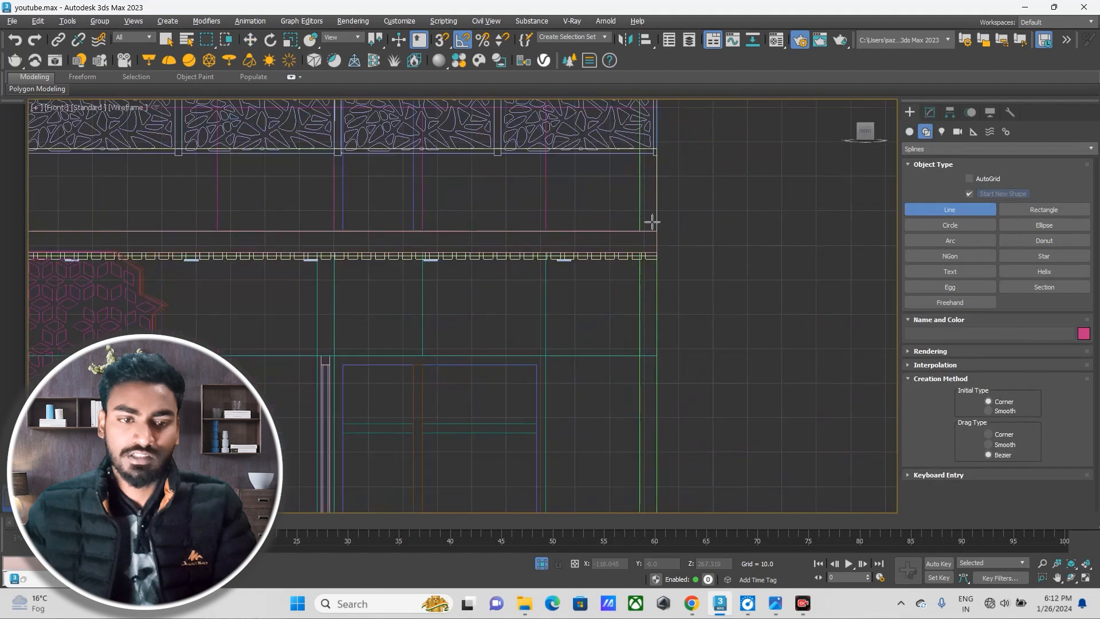
pyautogui.moveTo(651, 224); pyautogui.dragTo(659, 268, button='middle')
pyautogui.press('s')
pyautogui.scroll(5, 664, 294)
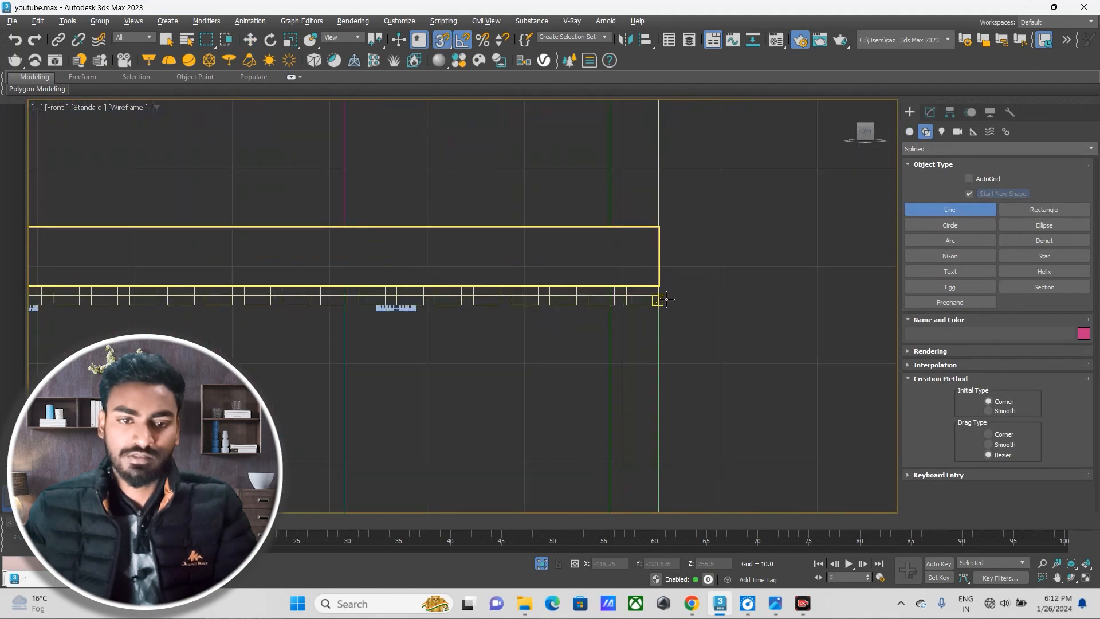
pyautogui.click(659, 306)
pyautogui.scroll(-7, 661, 180)
pyautogui.moveTo(662, 181); pyautogui.dragTo(670, 332, button='middle')
pyautogui.scroll(5, 673, 290)
pyautogui.scroll(-5, 516, 298)
pyautogui.moveTo(361, 312); pyautogui.dragTo(703, 289, button='middle')
pyautogui.scroll(5, 348, 271)
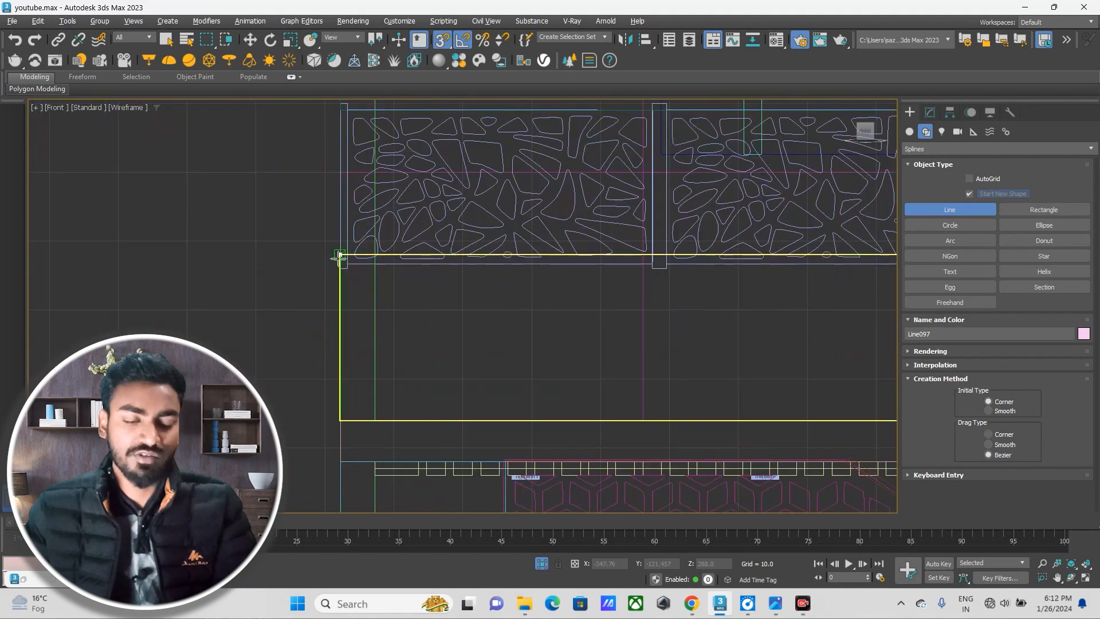
pyautogui.scroll(3, 336, 261)
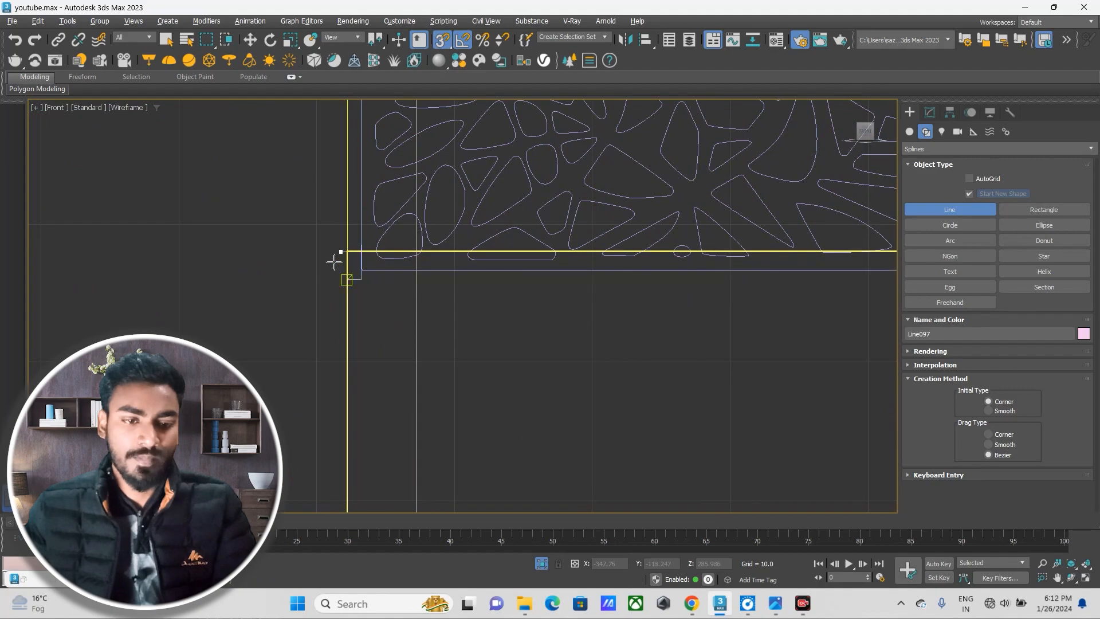
# Continue the line down the facade's left edge to the lower balcony slab's bottom corner and across to its right end.
pyautogui.scroll(-5, 347, 252)
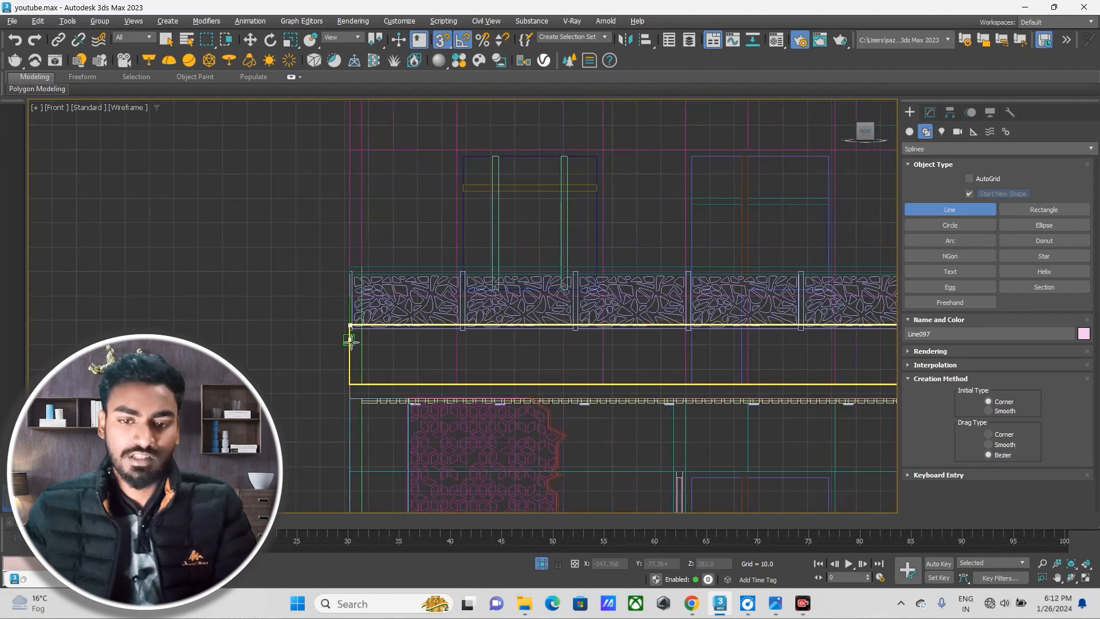
pyautogui.scroll(5, 358, 332)
pyautogui.scroll(5, 360, 372)
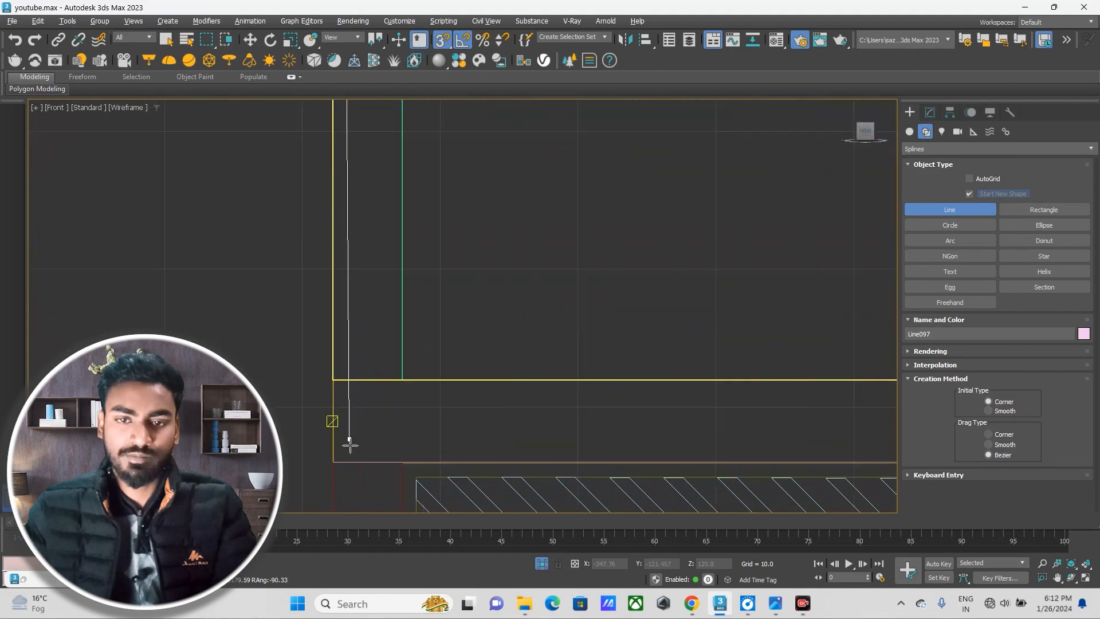
pyautogui.click(345, 455)
pyautogui.scroll(-8, 488, 422)
pyautogui.moveTo(679, 414); pyautogui.dragTo(416, 386, button='middle')
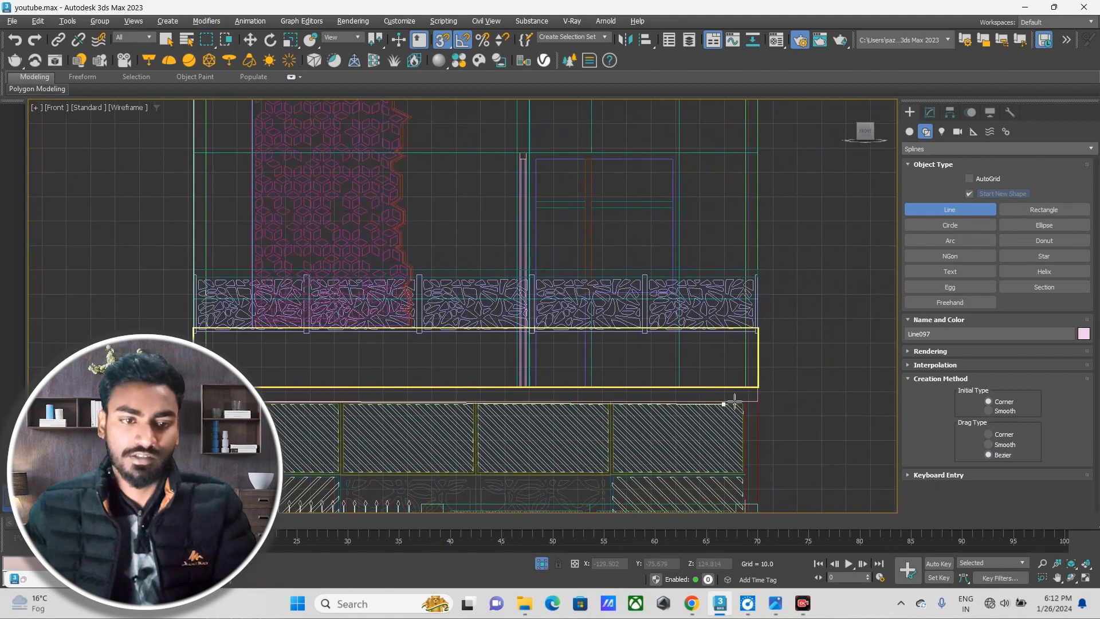
pyautogui.scroll(3, 744, 398)
pyautogui.click(780, 194)
# Run the line back along the lower slab's top, up the patterned screen's left edge and across the ceiling, closing the C-shaped spline.
pyautogui.scroll(-5, 238, 277)
pyautogui.scroll(4, 343, 265)
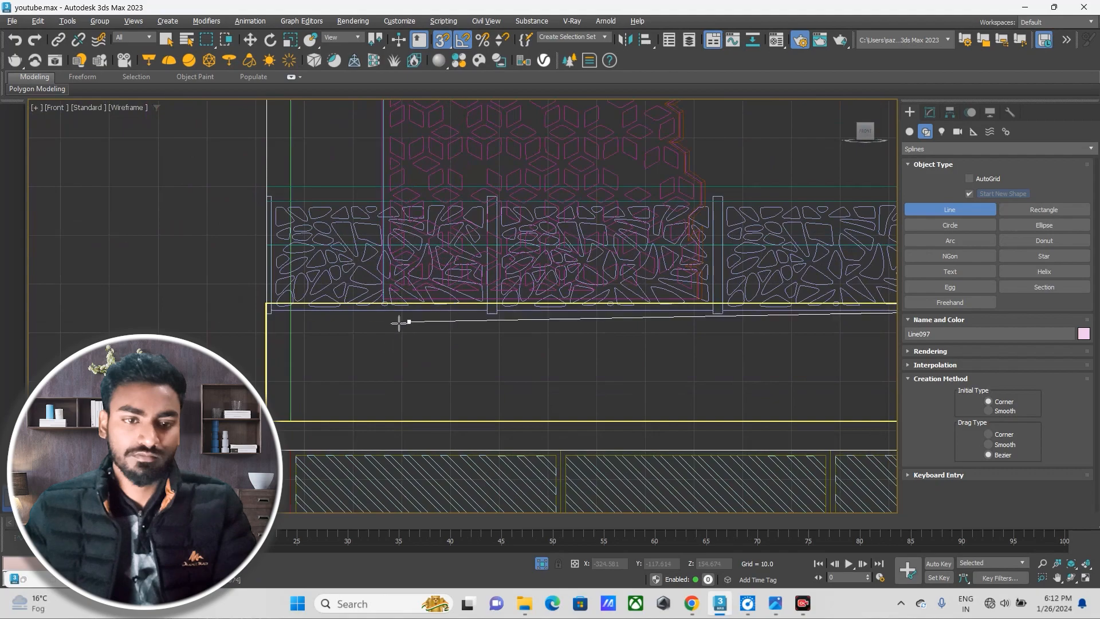
pyautogui.scroll(-4, 390, 315)
pyautogui.scroll(6, 401, 270)
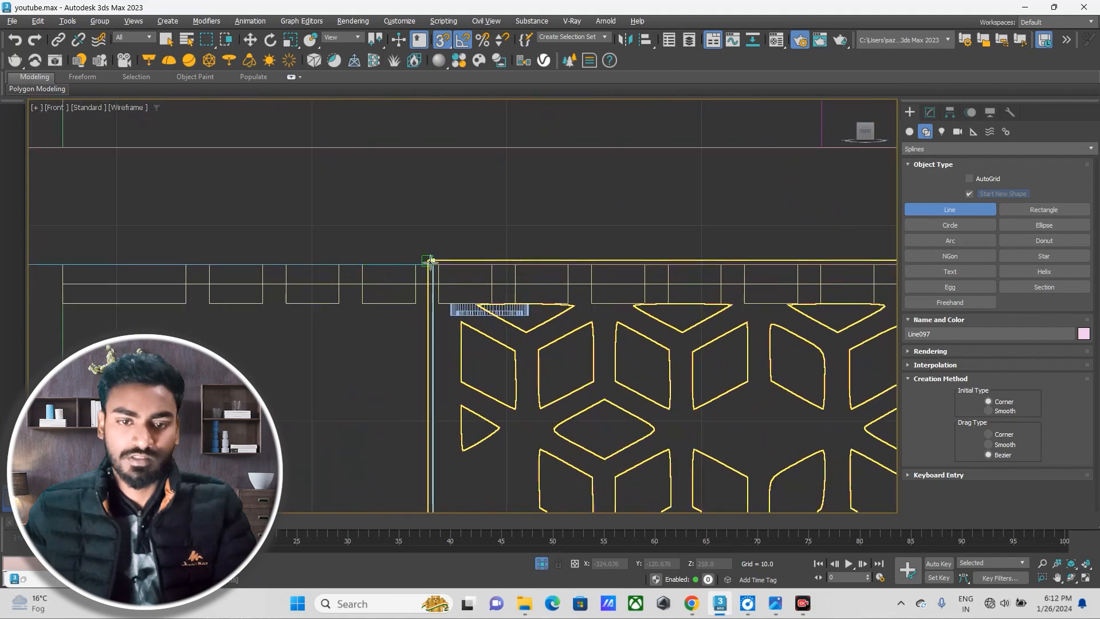
pyautogui.scroll(-4, 500, 291)
pyautogui.moveTo(596, 301); pyautogui.dragTo(150, 293, button='middle')
pyautogui.scroll(-2, 518, 301)
pyautogui.moveTo(686, 312); pyautogui.dragTo(540, 315, button='middle')
pyautogui.scroll(1, 598, 295)
pyautogui.scroll(4, 650, 296)
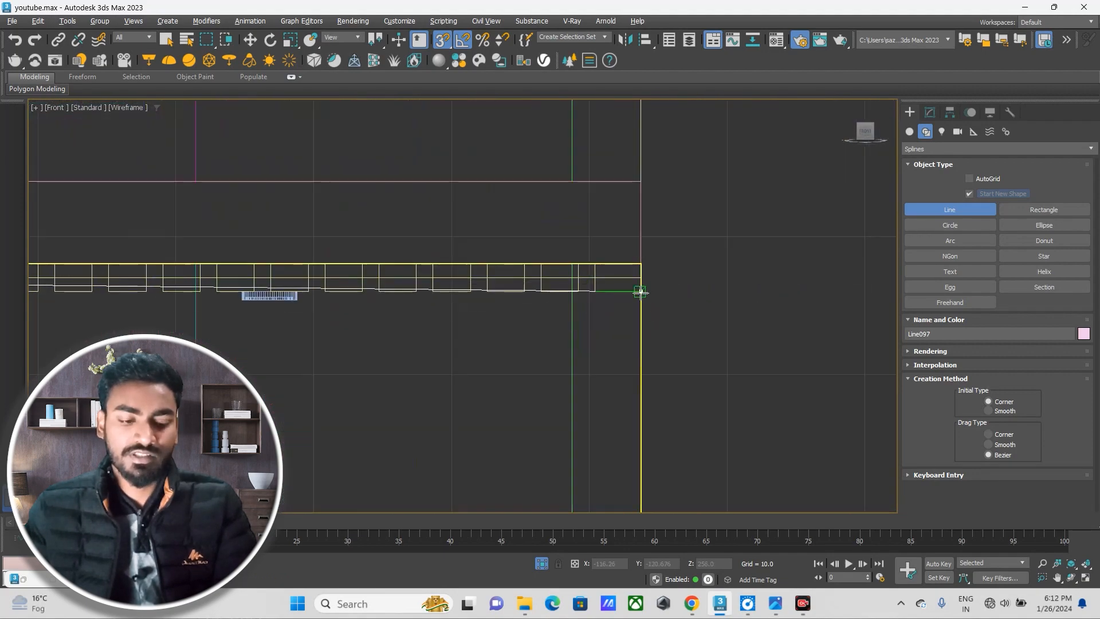
pyautogui.click(641, 291)
pyautogui.click(519, 306)
pyautogui.scroll(-6, 582, 307)
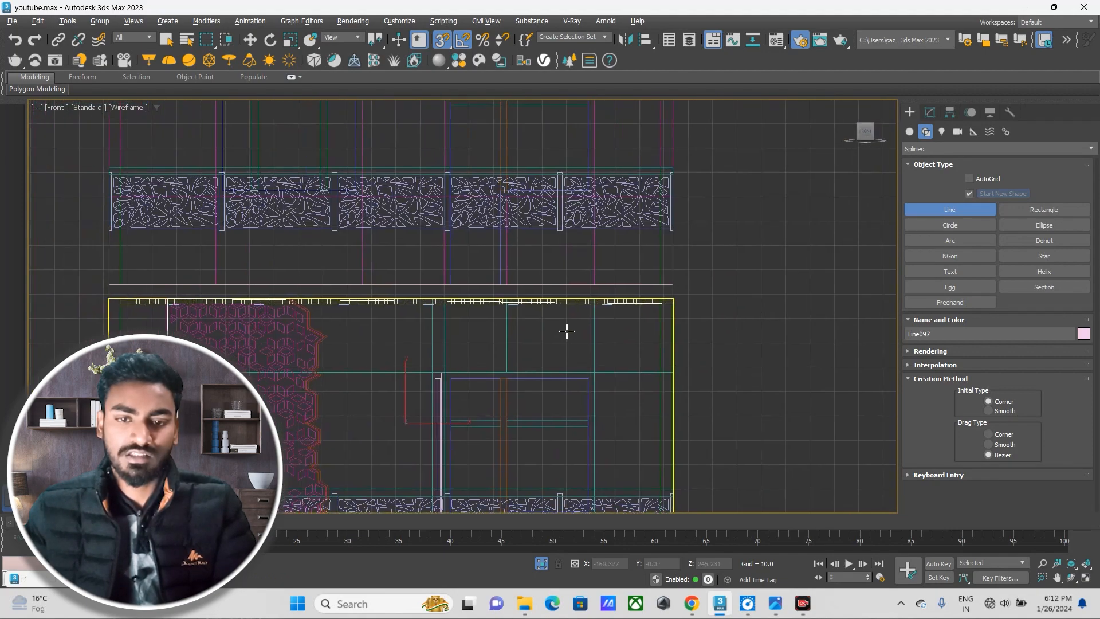
pyautogui.rightClick(566, 328)
# Move the closed C-shaped outline about 270 units along X, clear of the building's right side.
pyautogui.moveTo(585, 292); pyautogui.dragTo(587, 291, button='middle')
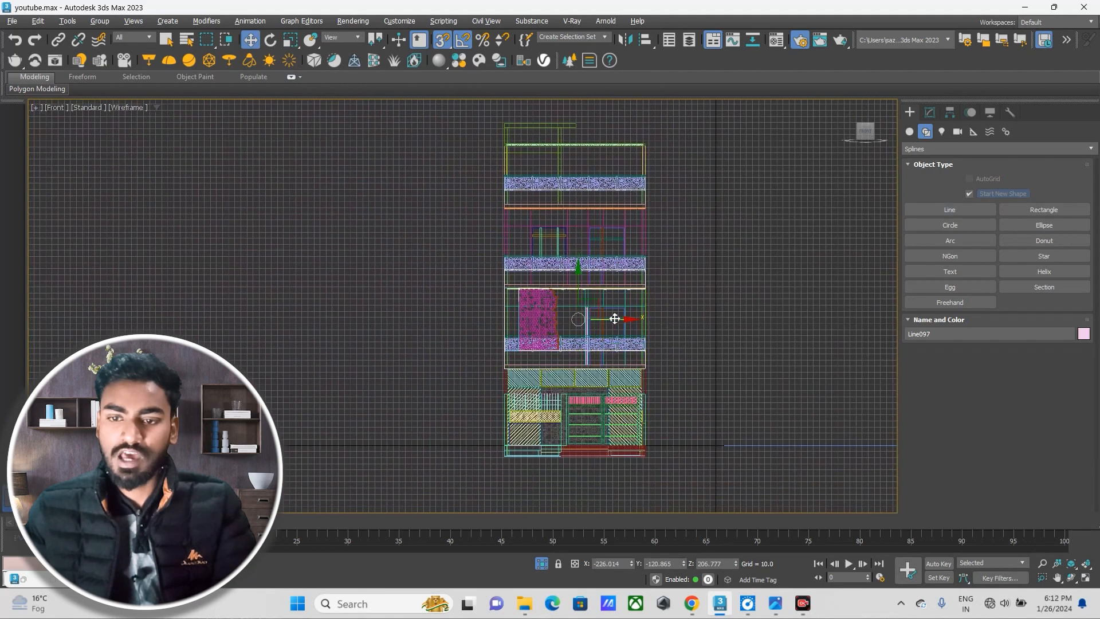
pyautogui.moveTo(622, 319); pyautogui.dragTo(785, 320)
pyautogui.scroll(5, 726, 367)
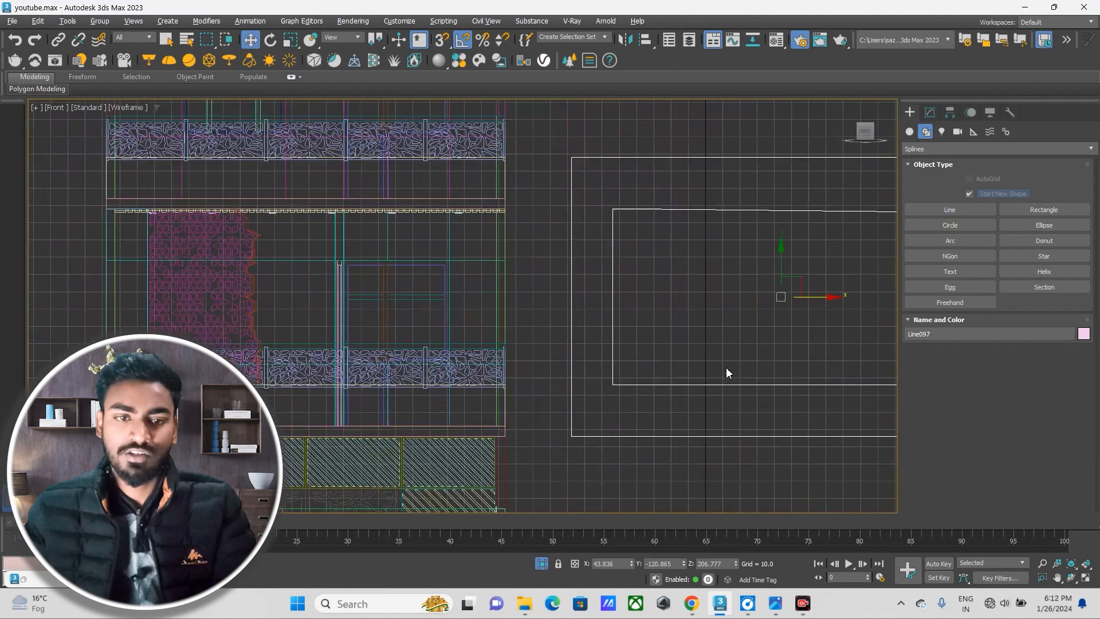
# Straighten the outline's inner upper edge by snapping its left vertex level with the right one, and leave vertex editing.
pyautogui.click(931, 114)
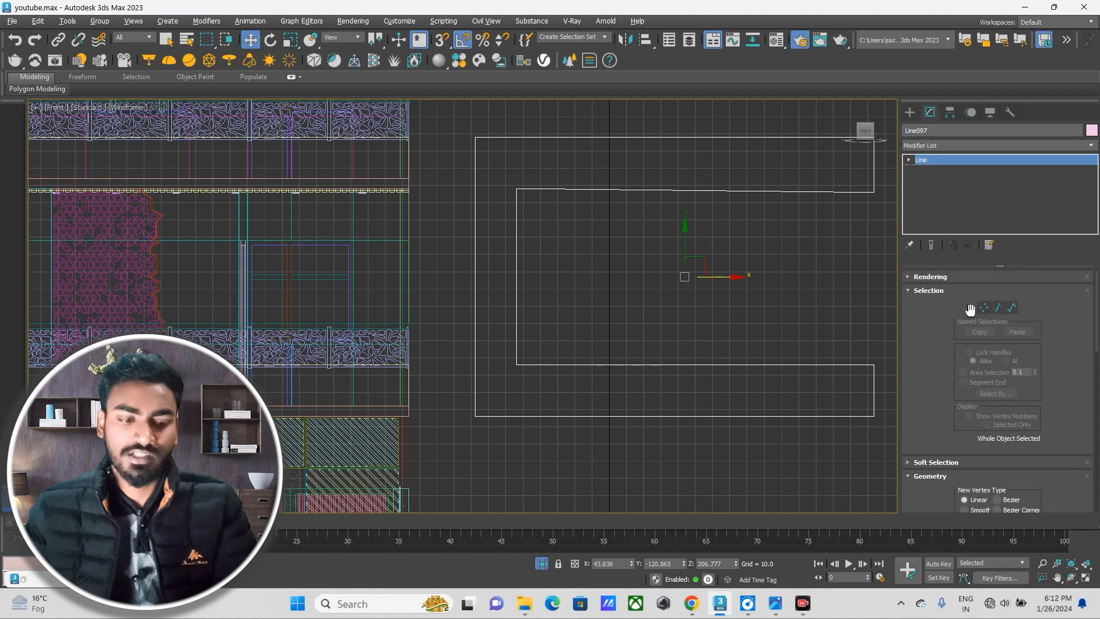
pyautogui.click(983, 310)
pyautogui.scroll(3, 514, 216)
pyautogui.moveTo(514, 216); pyautogui.dragTo(506, 251, button='middle')
pyautogui.moveTo(496, 179); pyautogui.dragTo(560, 253)
pyautogui.scroll(-3, 581, 318)
pyautogui.moveTo(582, 318); pyautogui.dragTo(450, 273, button='middle')
pyautogui.moveTo(415, 169); pyautogui.dragTo(773, 216)
pyautogui.press('s')
pyautogui.scroll(-3, 480, 254)
pyautogui.scroll(3, 474, 256)
pyautogui.moveTo(474, 256); pyautogui.dragTo(441, 289, button='middle')
pyautogui.moveTo(560, 247); pyautogui.dragTo(532, 195, button='middle')
pyautogui.scroll(-2, 528, 308)
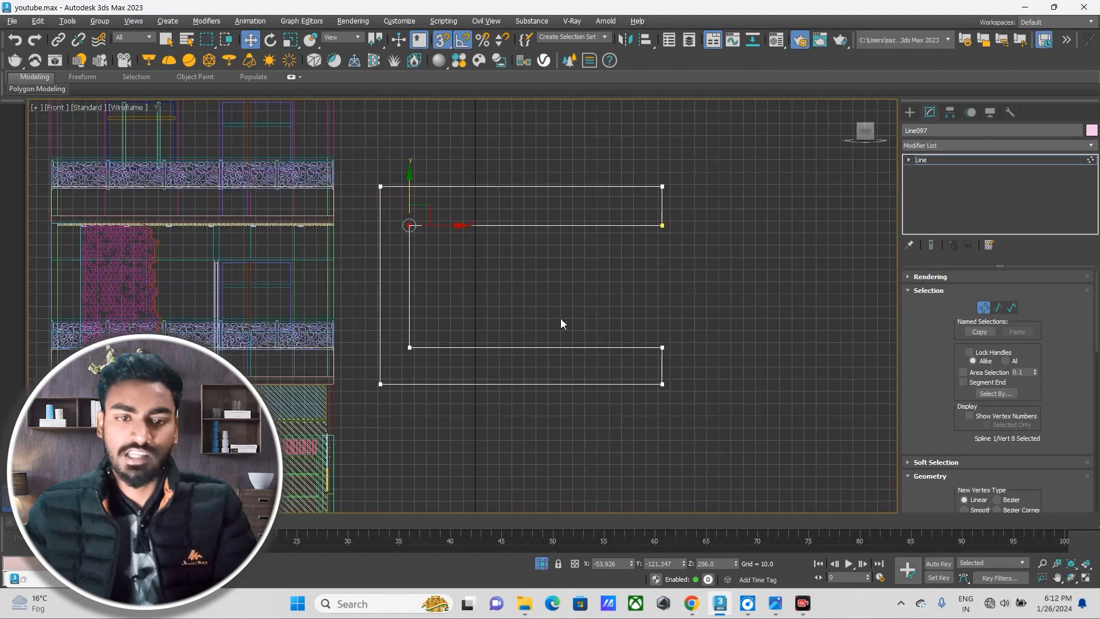
pyautogui.click(981, 307)
# Inspect the outline in the Perspective and Top views for vertices lying out of plane.
pyautogui.moveTo(519, 275); pyautogui.dragTo(535, 317, button='middle')
pyautogui.hotkey('alt', 'w')
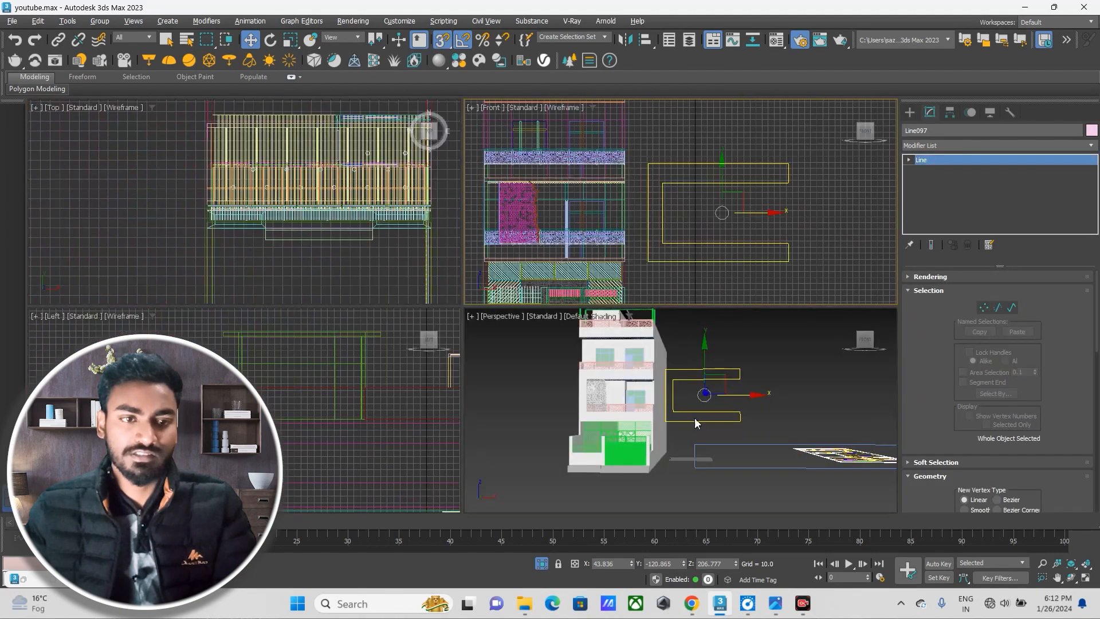
pyautogui.rightClick(694, 420)
pyautogui.hotkey('alt', 'w')
pyautogui.keyDown('alt'); pyautogui.moveTo(665, 405); pyautogui.dragTo(481, 300, button='middle'); pyautogui.keyUp('alt')
pyautogui.hotkey('alt', 'w')
pyautogui.rightClick(365, 237)
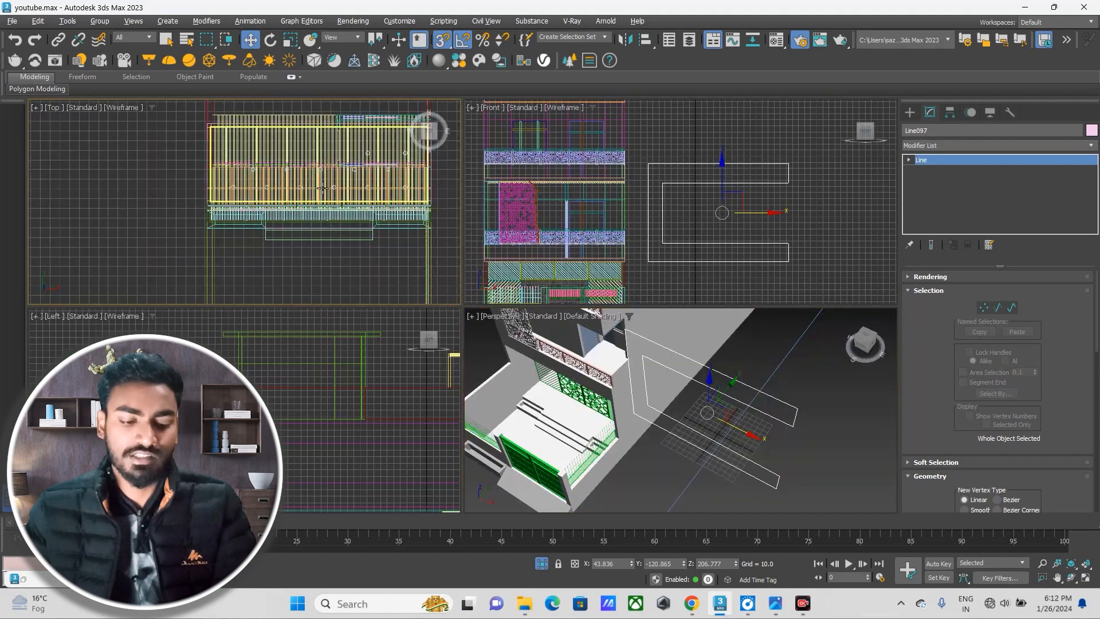
pyautogui.hotkey('alt', 'w')
pyautogui.scroll(-2, 420, 271)
pyautogui.scroll(4, 513, 263)
pyautogui.moveTo(513, 263); pyautogui.dragTo(513, 290, button='middle')
pyautogui.scroll(3, 411, 263)
pyautogui.moveTo(410, 263); pyautogui.dragTo(410, 287, button='middle')
pyautogui.scroll(-1, 411, 287)
pyautogui.scroll(1, 430, 261)
pyautogui.scroll(1, 416, 250)
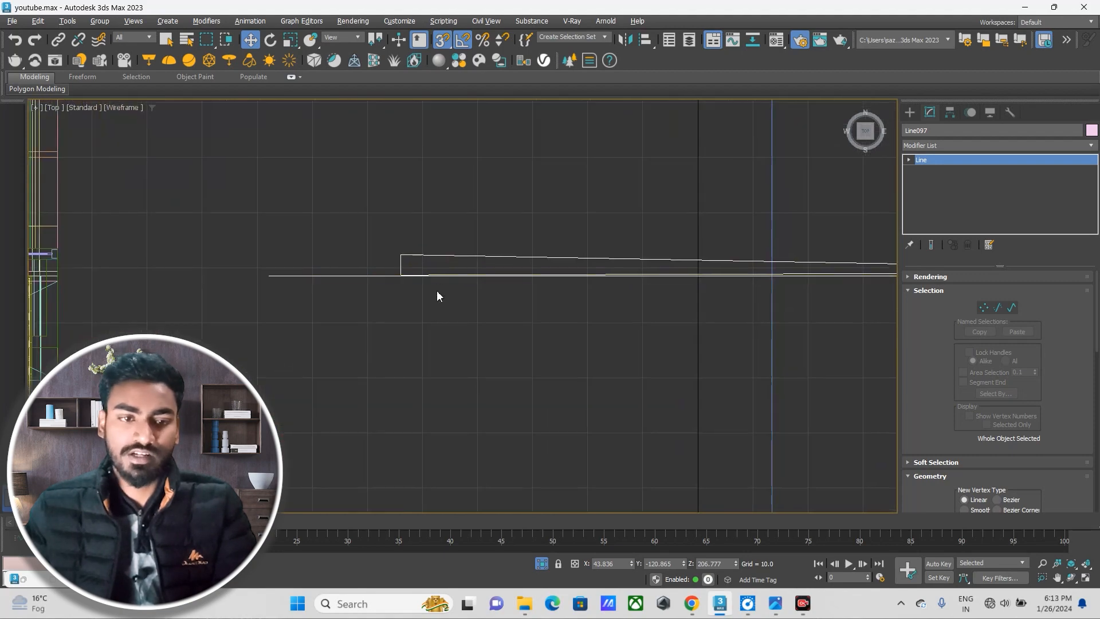
pyautogui.scroll(6, 406, 267)
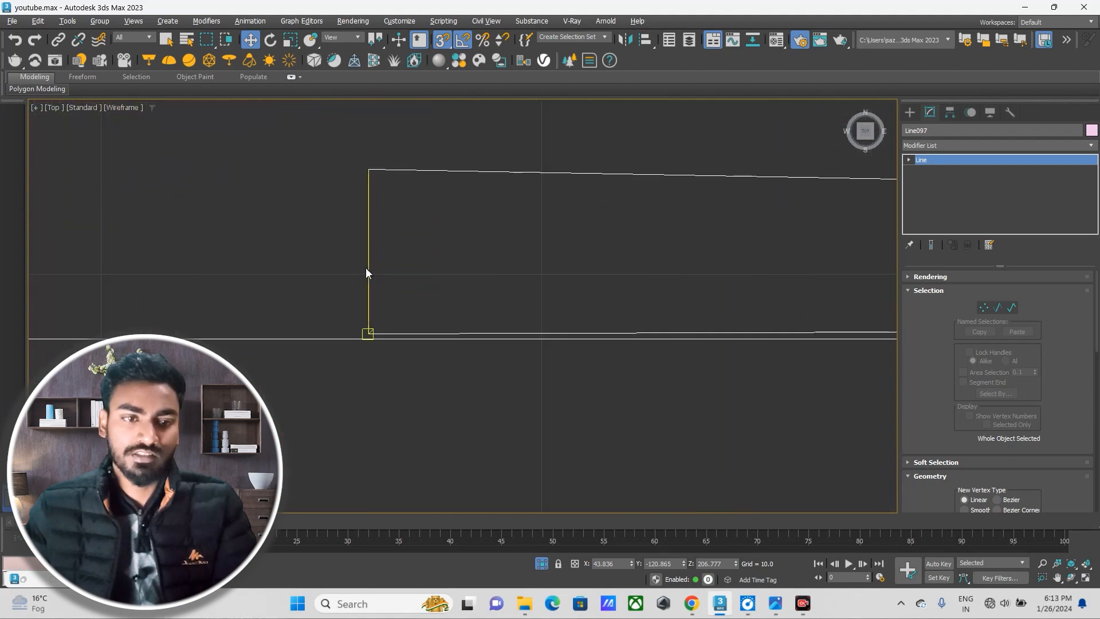
pyautogui.scroll(-8, 366, 284)
# In the Top view, snap the outline's offset inner left vertices onto the same Y plane as the outer ones.
pyautogui.click(984, 309)
pyautogui.click(366, 288)
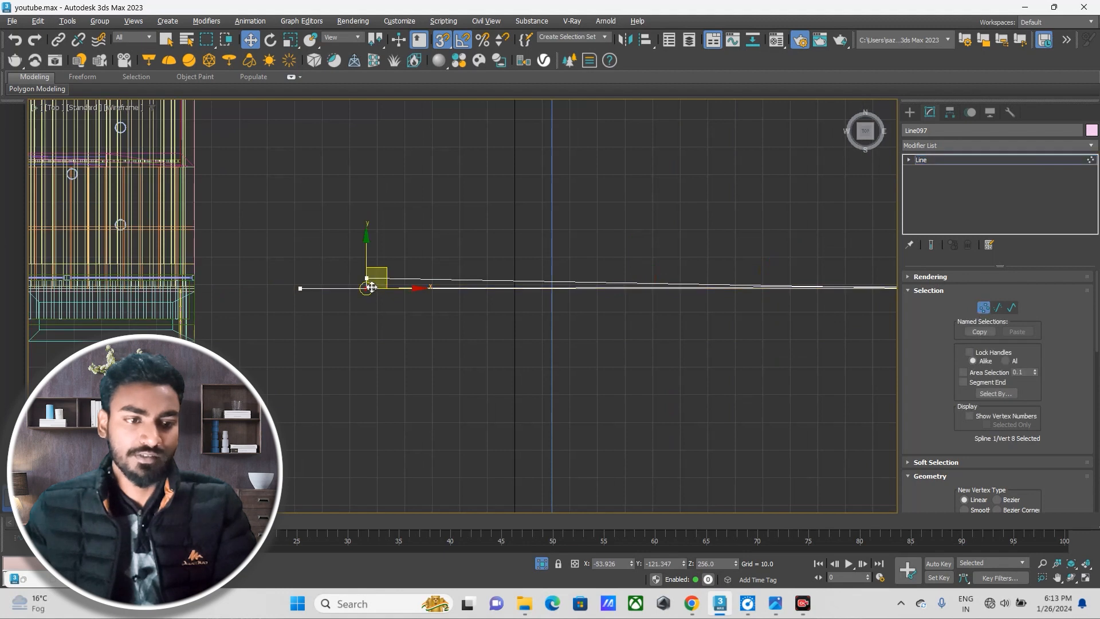
pyautogui.scroll(8, 368, 286)
pyautogui.moveTo(386, 261); pyautogui.dragTo(386, 260)
pyautogui.scroll(-2, 356, 217)
pyautogui.moveTo(348, 192); pyautogui.dragTo(86, 277)
pyautogui.scroll(8, 354, 286)
pyautogui.moveTo(206, 270); pyautogui.dragTo(375, 277, button='middle')
pyautogui.scroll(2, 330, 266)
pyautogui.moveTo(272, 225); pyautogui.dragTo(202, 322)
pyautogui.scroll(-6, 404, 304)
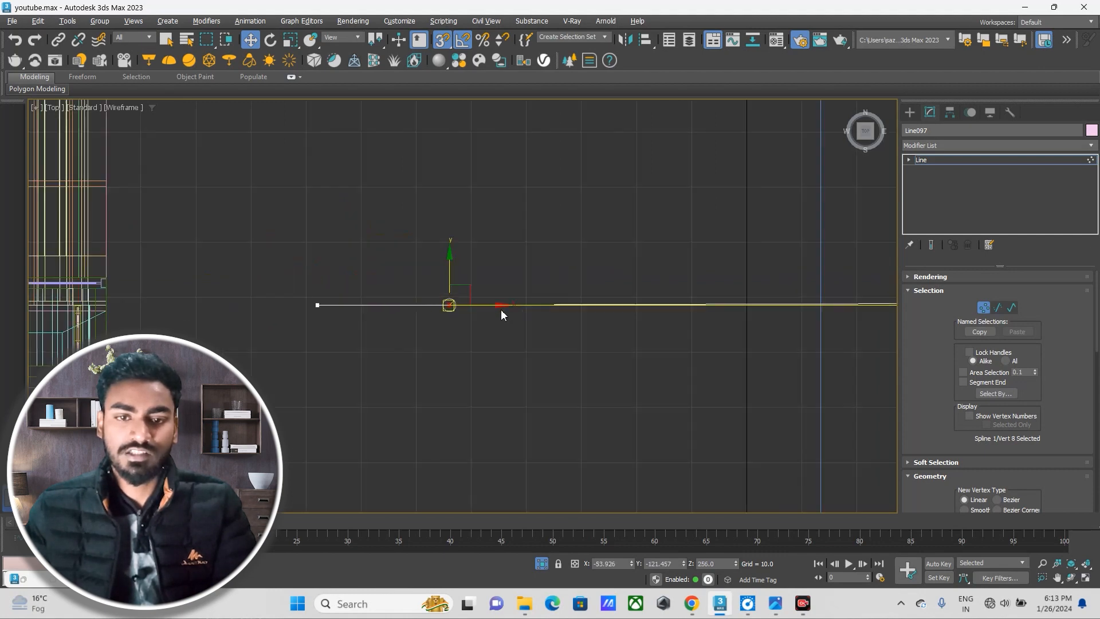
# Snap the offset vertices at the outline's right end onto the same Y plane and leave vertex editing.
pyautogui.scroll(10, 625, 314)
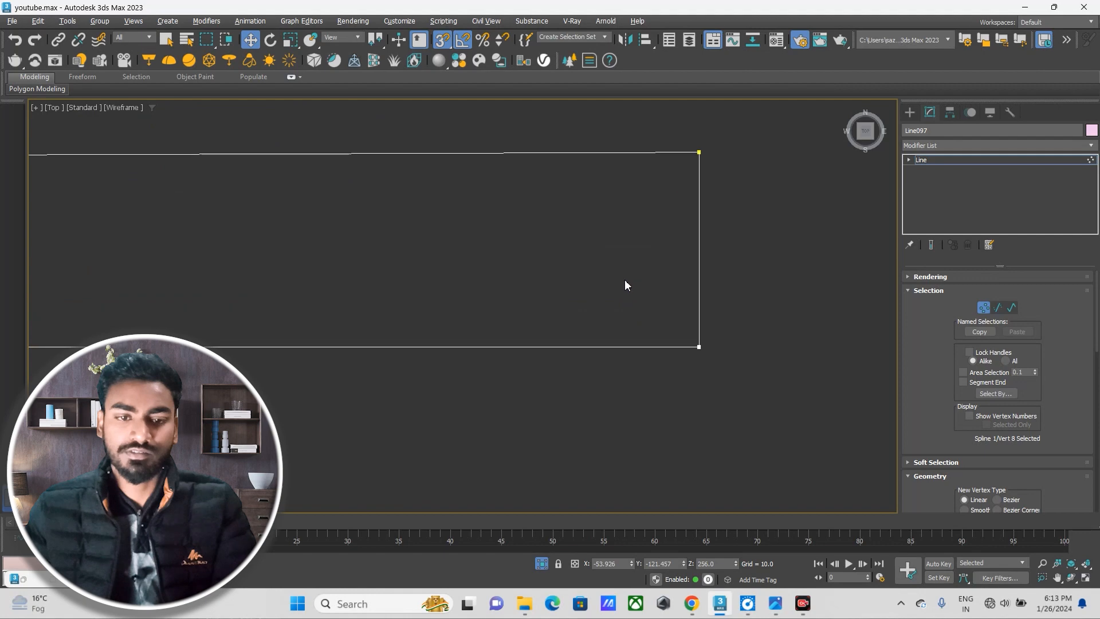
pyautogui.scroll(-1, 651, 242)
pyautogui.moveTo(650, 241); pyautogui.dragTo(641, 292, button='middle')
pyautogui.moveTo(643, 184); pyautogui.dragTo(751, 350)
pyautogui.moveTo(676, 195); pyautogui.dragTo(674, 364)
pyautogui.scroll(-7, 525, 318)
pyautogui.moveTo(298, 341); pyautogui.dragTo(505, 351, button='middle')
pyautogui.scroll(-2, 484, 343)
pyautogui.click(984, 309)
# Return to the Perspective view and add an Extrude modifier to the C-shaped outline.
pyautogui.scroll(-8, 549, 349)
pyautogui.hotkey('alt', 'w')
pyautogui.rightClick(656, 400)
pyautogui.hotkey('alt', 'w')
pyautogui.scroll(-5, 660, 401)
pyautogui.moveTo(660, 401)
pyautogui.keyDown('alt'); pyautogui.mouseDown(button='middle')
pyautogui.moveTo(641, 386)
pyautogui.moveTo(651, 386)
pyautogui.moveTo(636, 390)
pyautogui.moveTo(650, 383)
pyautogui.mouseUp(button='middle'); pyautogui.keyUp('alt')
pyautogui.scroll(5, 651, 385)
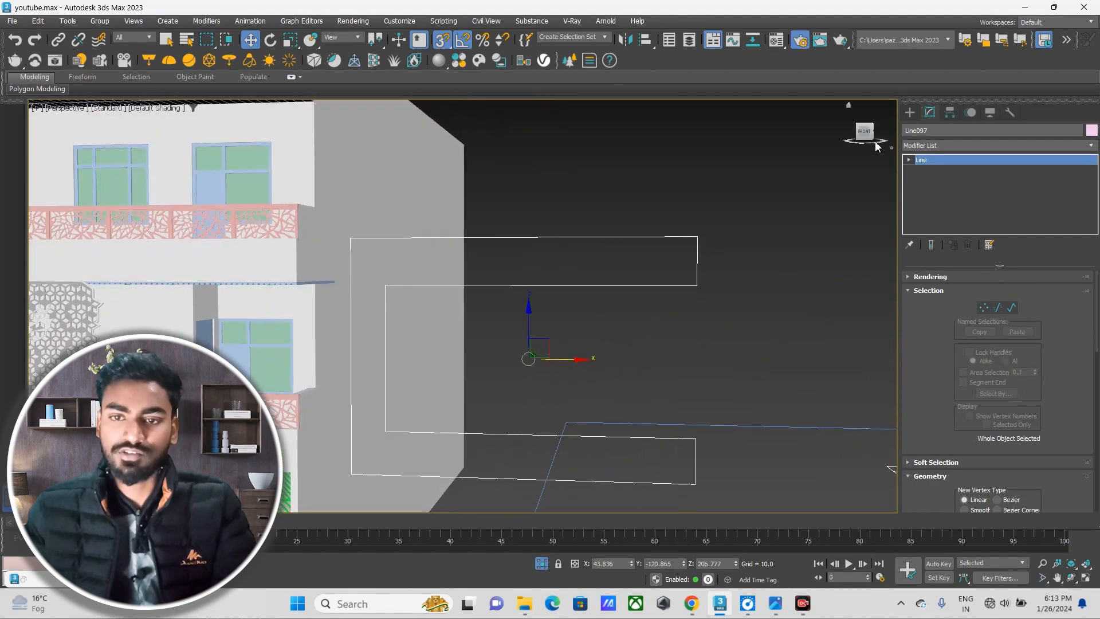
pyautogui.click(960, 145)
pyautogui.write('ex')
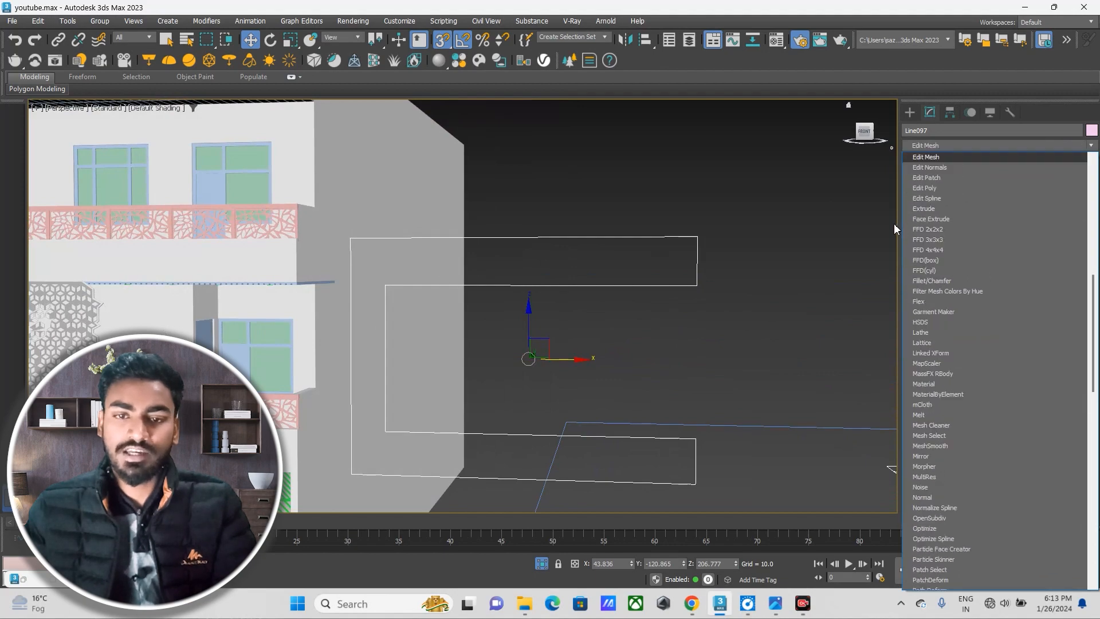
pyautogui.click(931, 161)
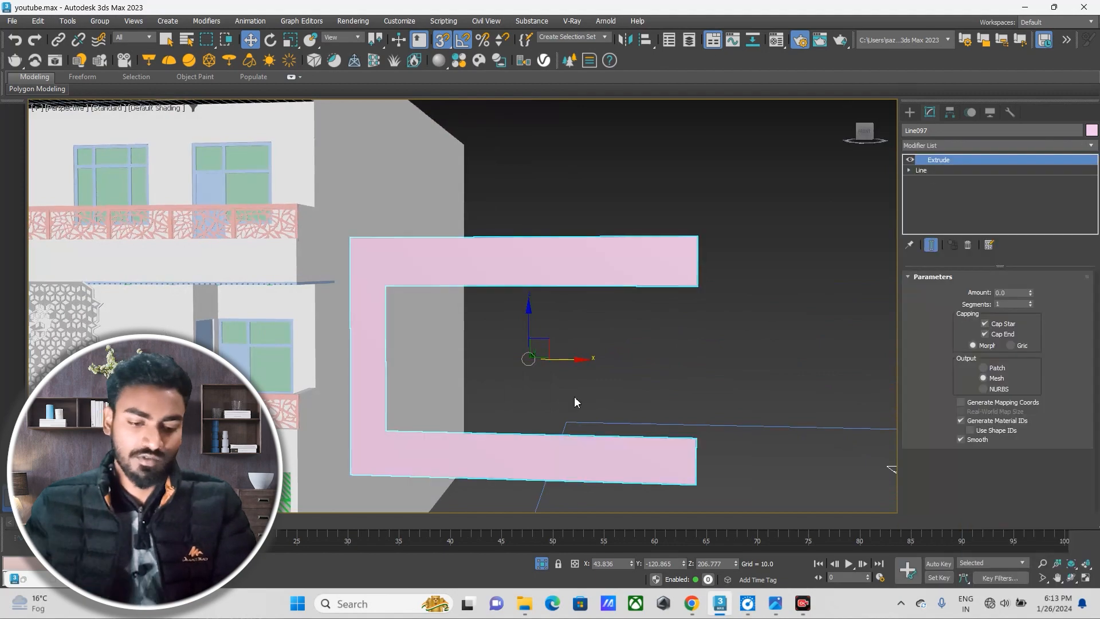
# Set the C-shaped piece's extrusion amount to 1.
pyautogui.keyDown('alt'); pyautogui.moveTo(585, 397); pyautogui.dragTo(584, 331, button='middle'); pyautogui.keyUp('alt')
pyautogui.scroll(-5, 619, 371)
pyautogui.scroll(5, 608, 404)
pyautogui.keyDown('alt'); pyautogui.moveTo(607, 398); pyautogui.dragTo(639, 370, button='middle'); pyautogui.keyUp('alt')
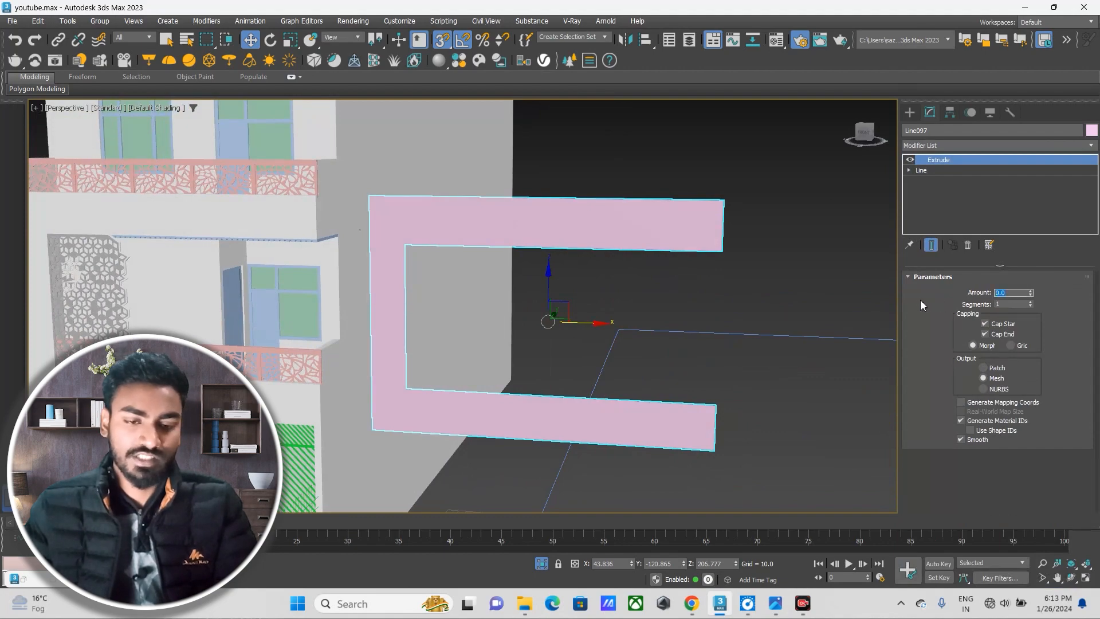
pyautogui.write('1')
pyautogui.press('Return')
# Move the extruded C-shaped piece onto the house front, snapping its lower left corner to the facade corner, and turn snapping off.
pyautogui.moveTo(542, 320); pyautogui.dragTo(673, 332, button='middle')
pyautogui.scroll(-5, 636, 334)
pyautogui.scroll(2, 630, 362)
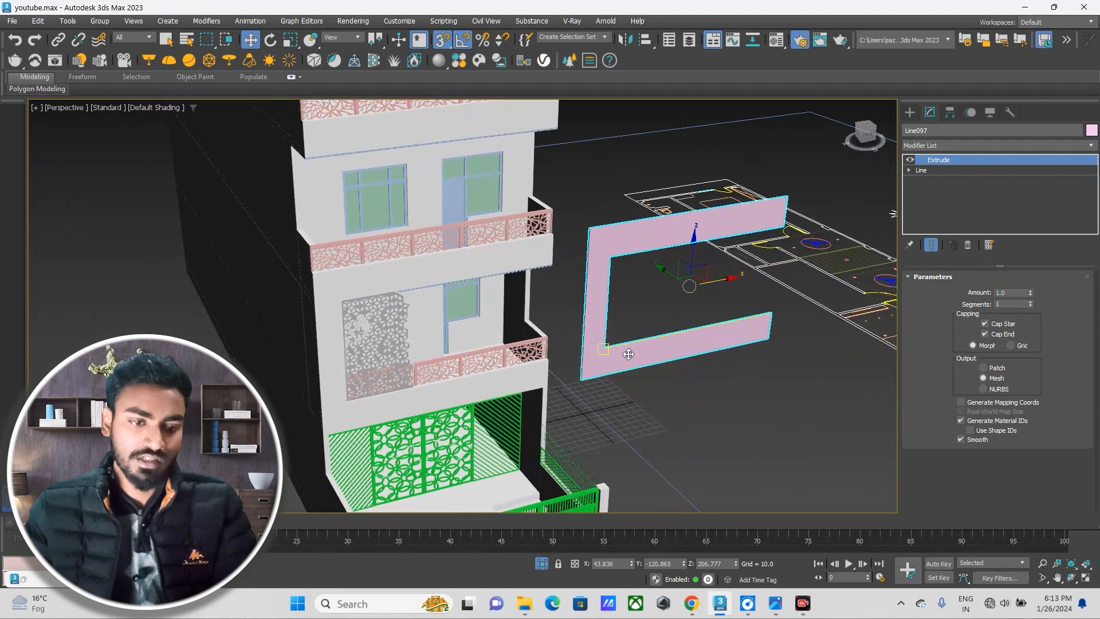
pyautogui.moveTo(605, 385); pyautogui.dragTo(627, 372, button='middle')
pyautogui.moveTo(604, 364); pyautogui.dragTo(351, 420)
pyautogui.scroll(5, 351, 420)
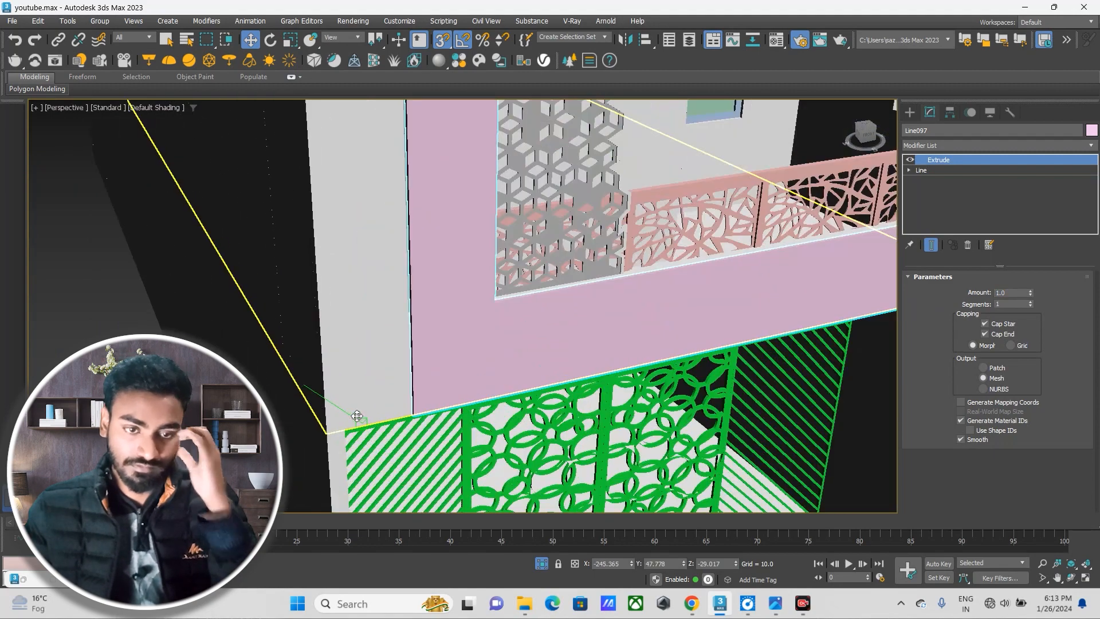
pyautogui.scroll(-5, 358, 352)
pyautogui.press('s')
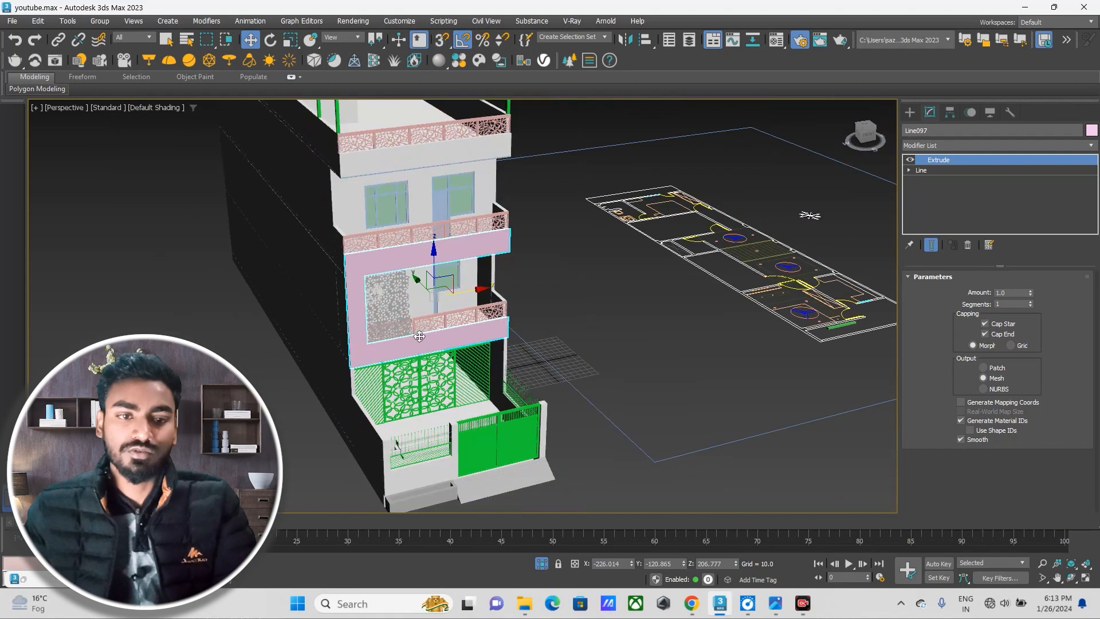
# Assign the Concrete Flemish bitmap material to the C-shaped facade piece, renaming the material stone.
pyautogui.scroll(3, 474, 336)
pyautogui.keyDown('alt'); pyautogui.moveTo(476, 335); pyautogui.dragTo(552, 374, button='middle'); pyautogui.keyUp('alt')
pyautogui.scroll(2, 590, 334)
pyautogui.moveTo(551, 374); pyautogui.dragTo(582, 366, button='middle')
pyautogui.scroll(-2, 597, 376)
pyautogui.press('m')
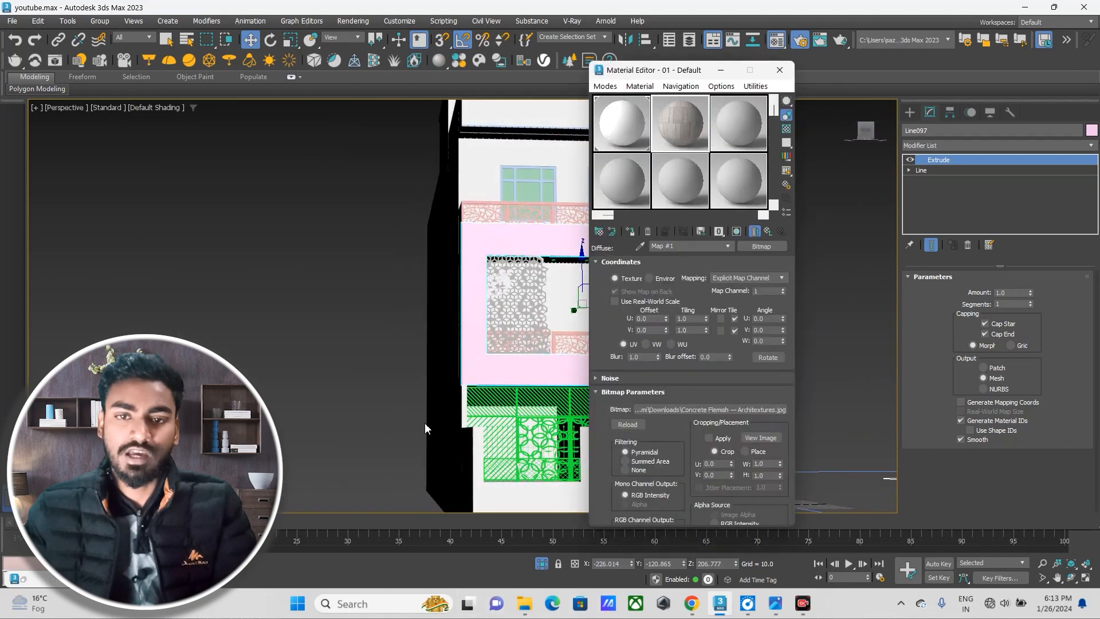
pyautogui.moveTo(682, 64); pyautogui.dragTo(782, 94)
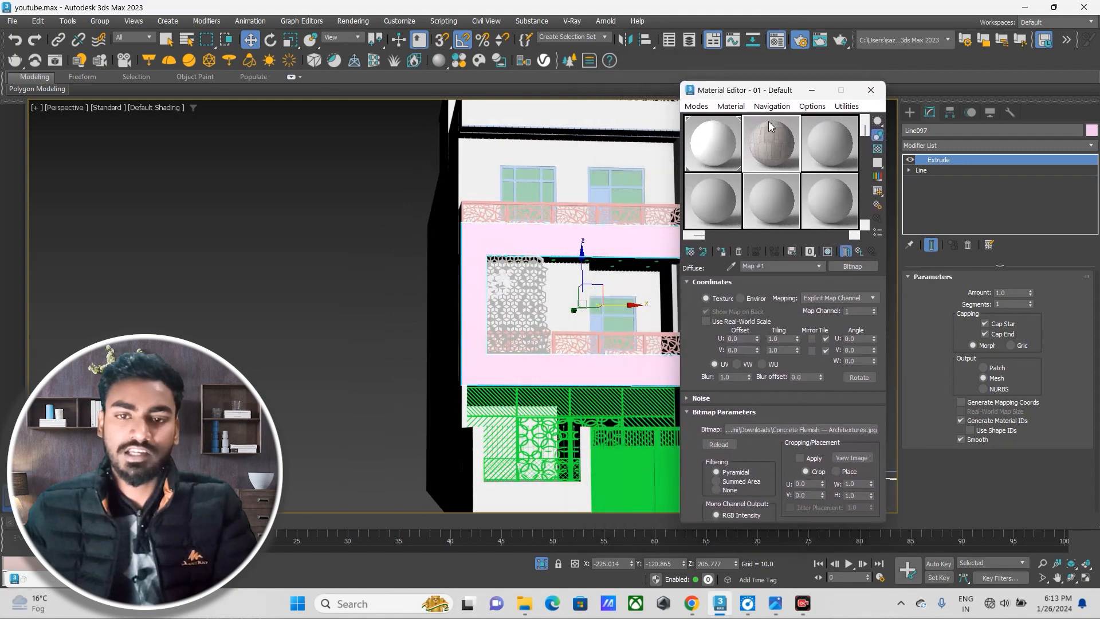
pyautogui.scroll(2, 542, 253)
pyautogui.moveTo(543, 253); pyautogui.dragTo(434, 213, button='middle')
pyautogui.scroll(-1, 426, 173)
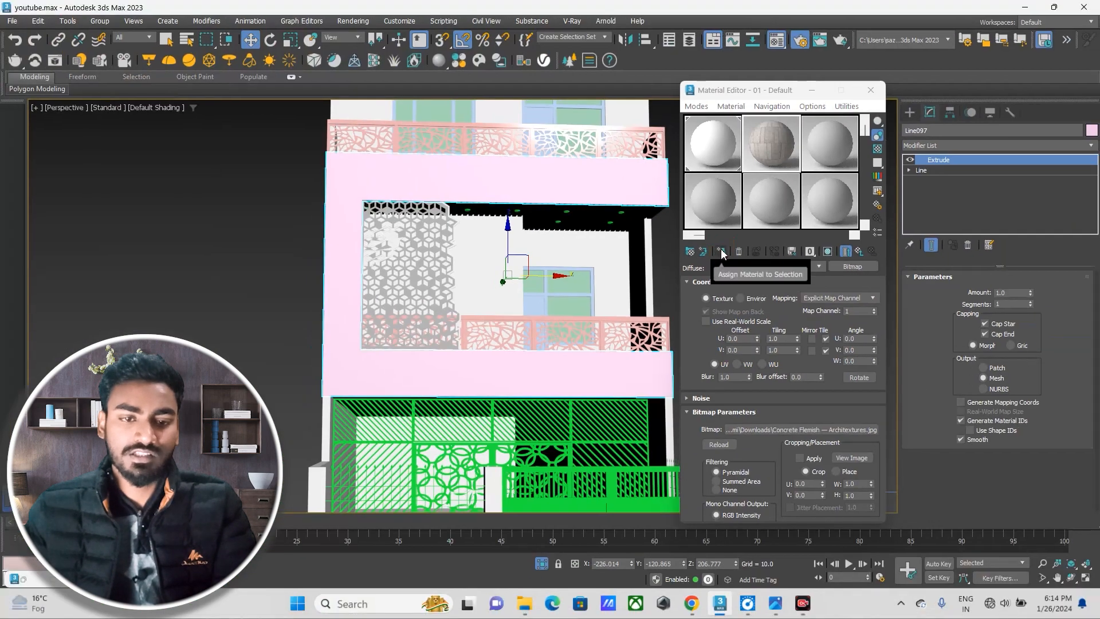
pyautogui.click(717, 242)
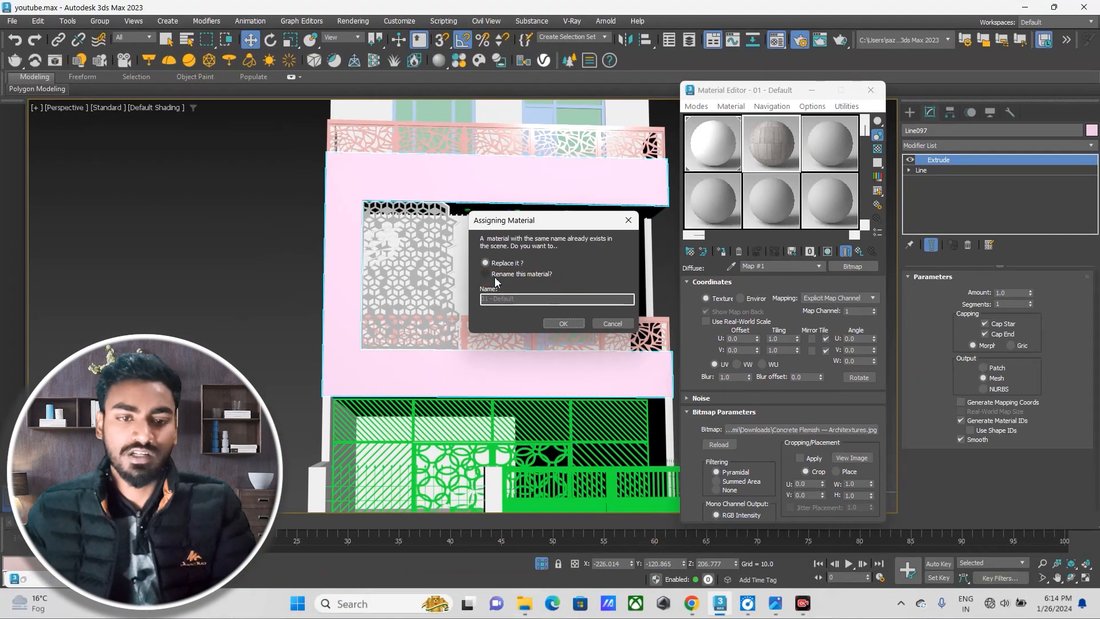
pyautogui.click(496, 276)
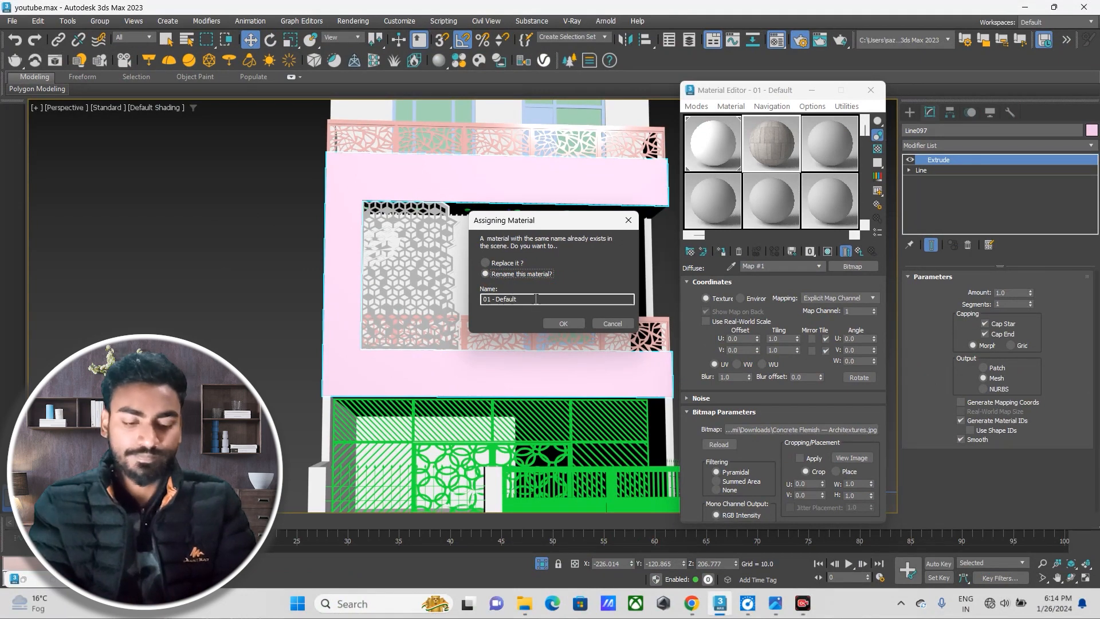
pyautogui.moveTo(536, 299); pyautogui.dragTo(387, 298)
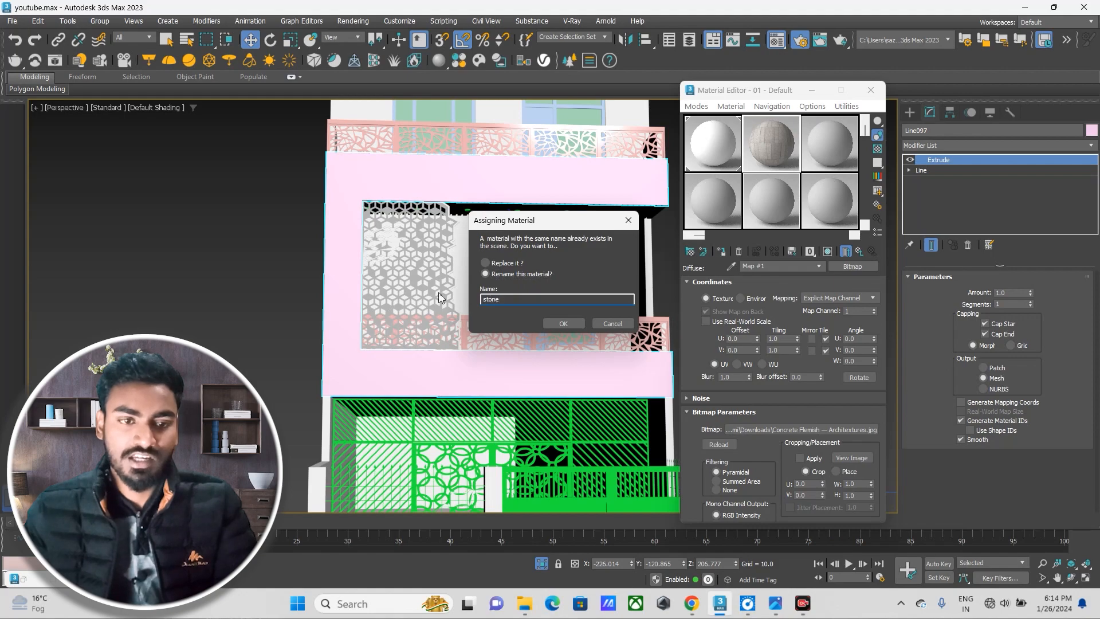
pyautogui.click(563, 323)
# Show the shaded stone material on the facade piece in the viewport.
pyautogui.scroll(2, 507, 303)
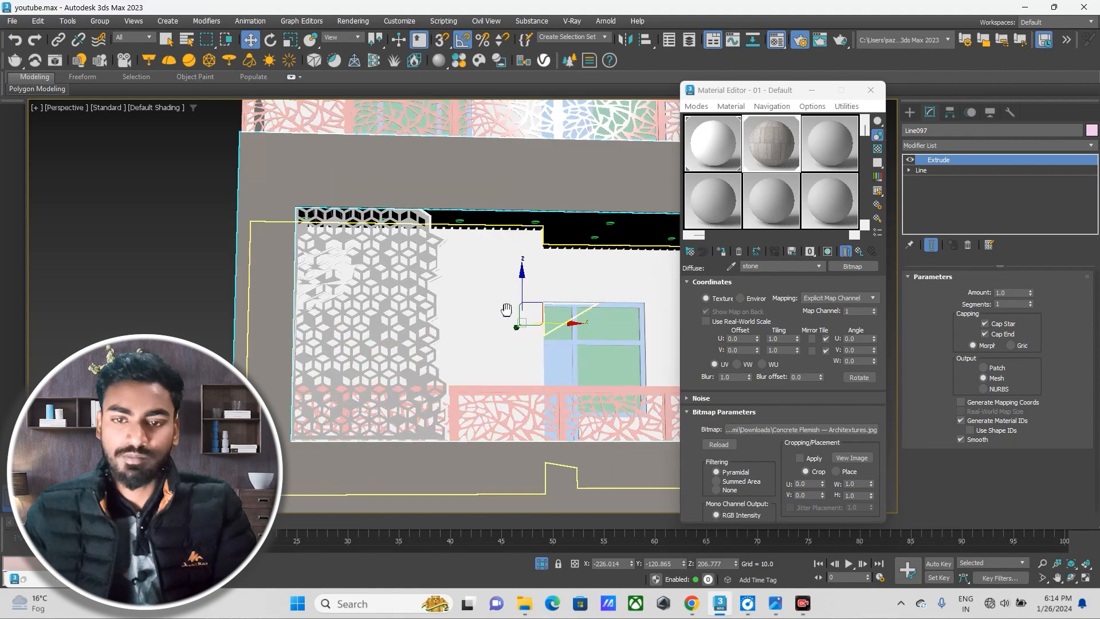
pyautogui.keyDown('alt'); pyautogui.moveTo(505, 302); pyautogui.dragTo(482, 333, button='middle'); pyautogui.keyUp('alt')
pyautogui.scroll(3, 505, 314)
pyautogui.scroll(-3, 506, 314)
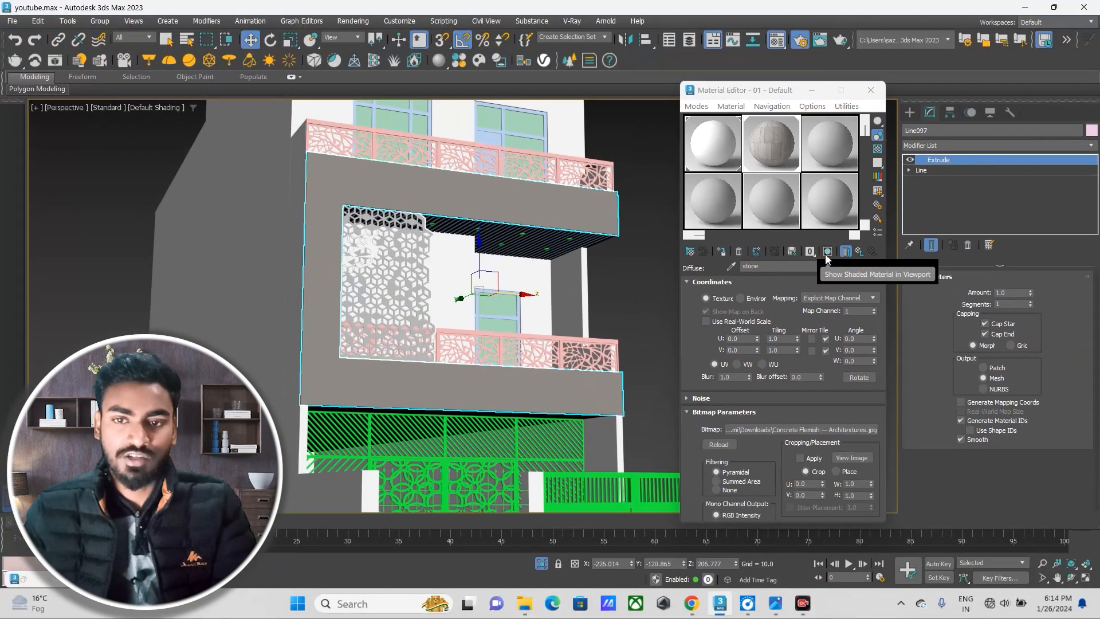
pyautogui.click(829, 249)
pyautogui.scroll(-4, 469, 265)
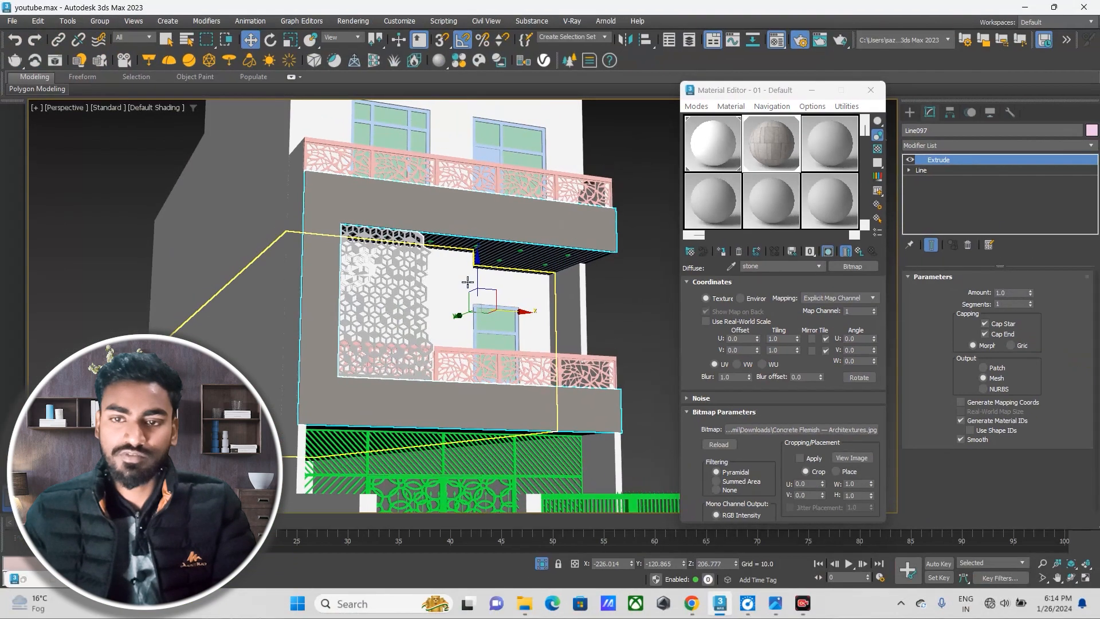
pyautogui.scroll(2, 433, 320)
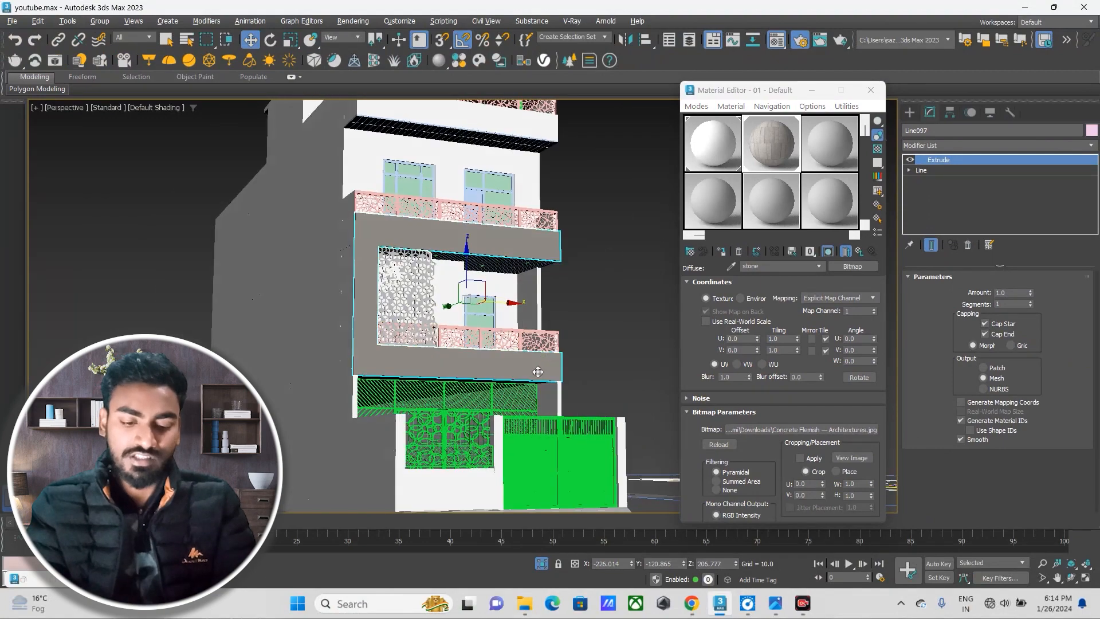
# Add a UVW Map modifier to the C-shaped facade piece.
pyautogui.keyDown('alt'); pyautogui.moveTo(432, 320); pyautogui.dragTo(395, 361, button='middle'); pyautogui.keyUp('alt')
pyautogui.click(940, 145)
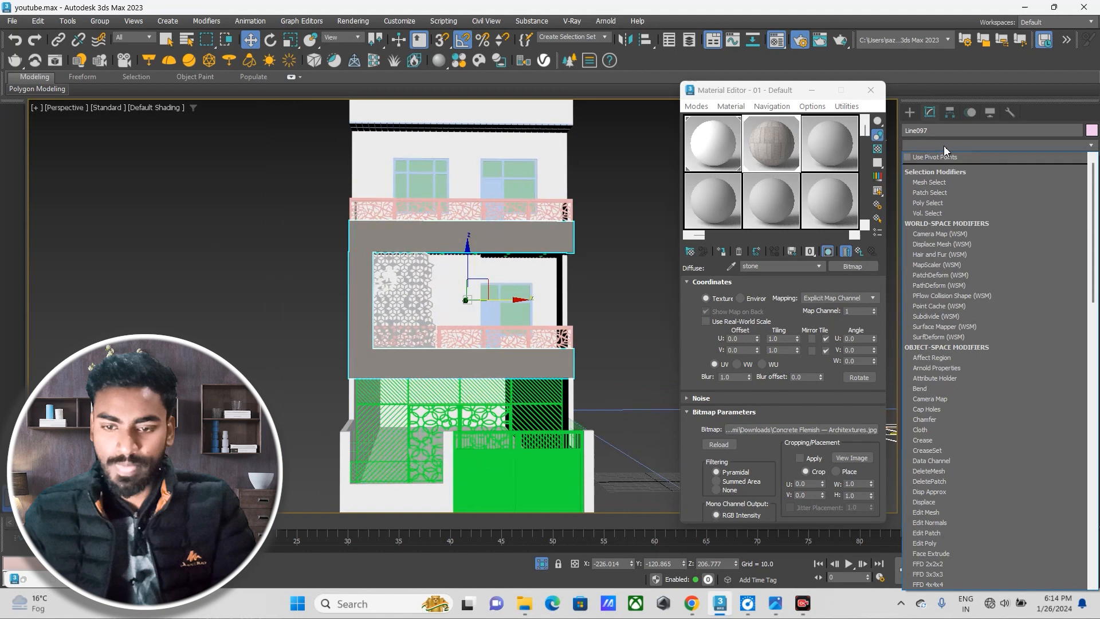
pyautogui.write('uv')
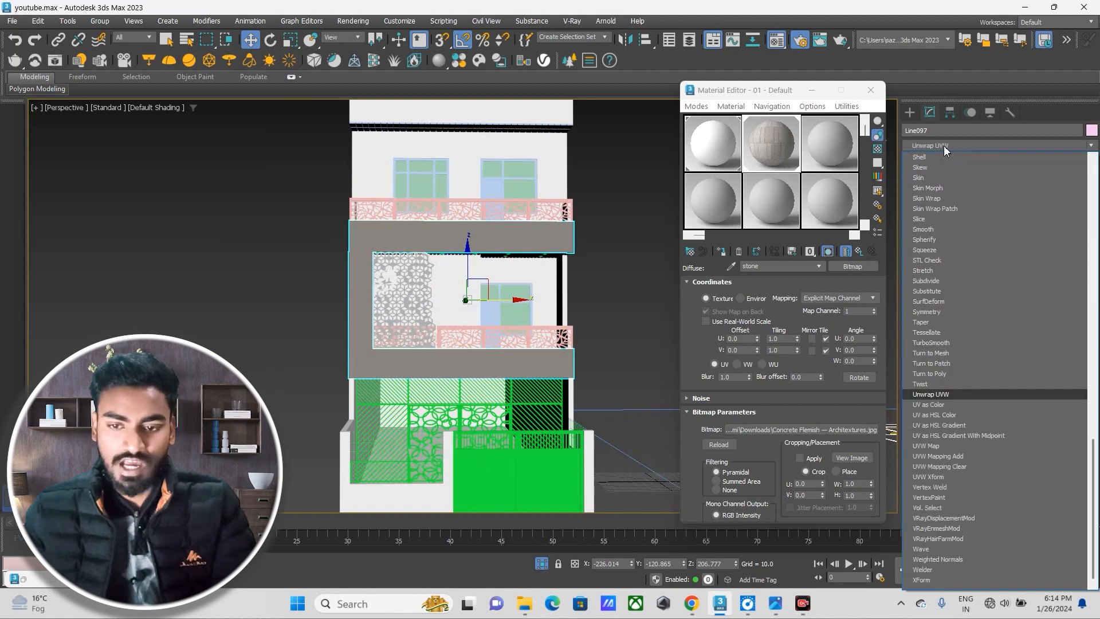
pyautogui.write('w')
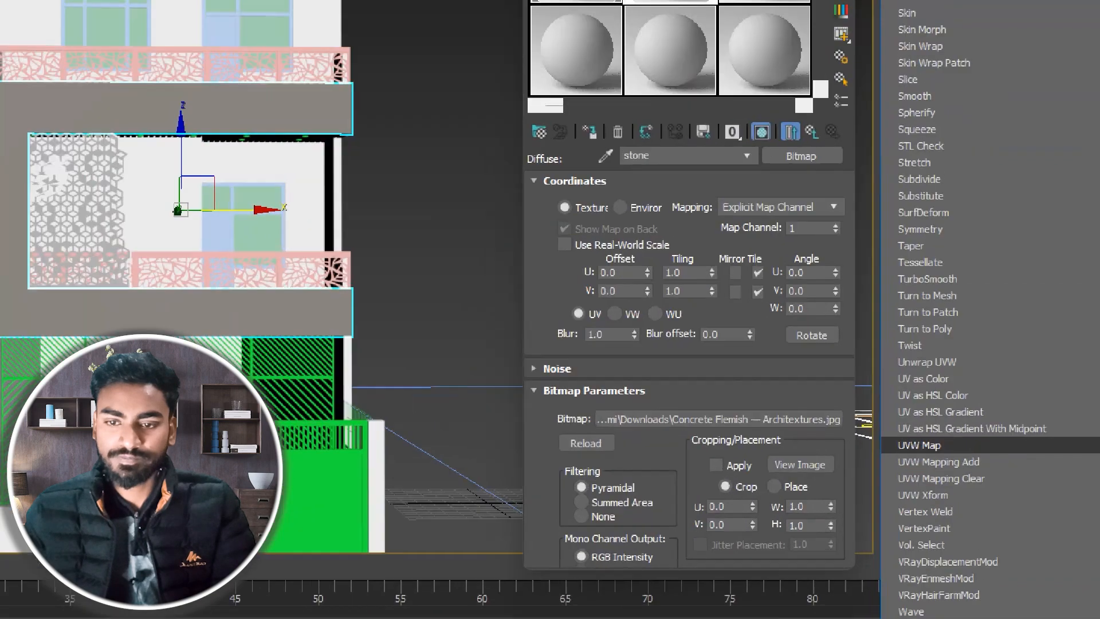
pyautogui.click(937, 446)
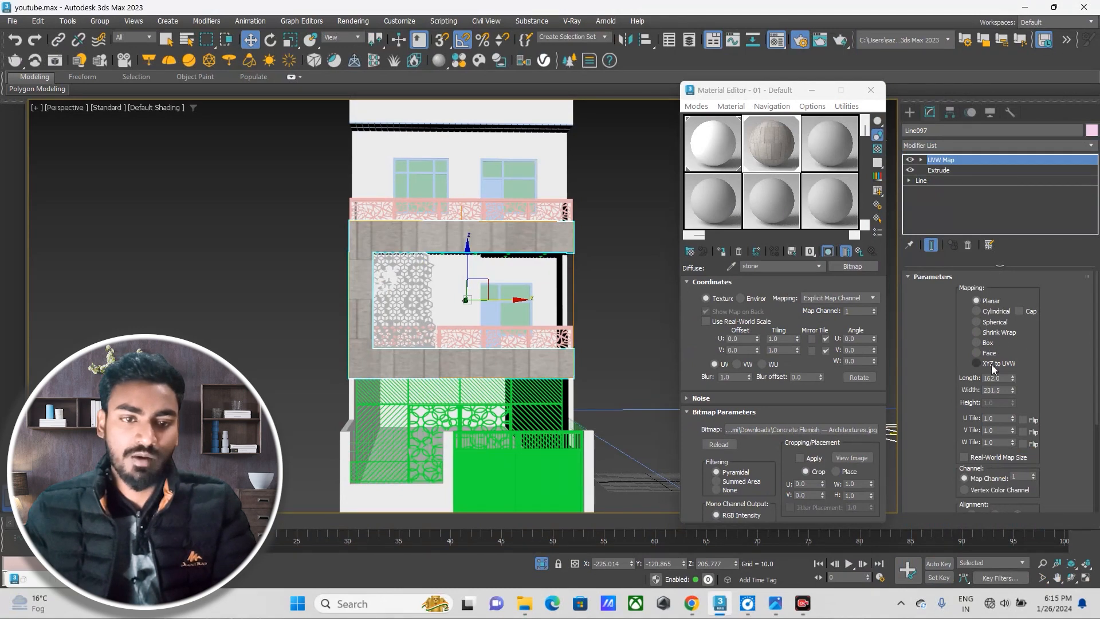
# Switch the facade piece's UVW mapping to Box and check the texture on its faces.
pyautogui.moveTo(375, 266); pyautogui.dragTo(399, 227, button='middle')
pyautogui.scroll(3, 395, 269)
pyautogui.scroll(-2, 400, 228)
pyautogui.keyDown('alt'); pyautogui.moveTo(422, 280); pyautogui.dragTo(452, 260, button='middle'); pyautogui.keyUp('alt')
pyautogui.scroll(2, 476, 302)
pyautogui.moveTo(479, 319)
pyautogui.keyDown('alt'); pyautogui.mouseDown(button='middle')
pyautogui.moveTo(459, 324)
pyautogui.moveTo(466, 273)
pyautogui.moveTo(459, 327)
pyautogui.moveTo(476, 314)
pyautogui.mouseUp(button='middle'); pyautogui.keyUp('alt')
pyautogui.scroll(-2, 486, 338)
pyautogui.scroll(2, 433, 269)
pyautogui.scroll(-2, 465, 273)
pyautogui.scroll(2, 480, 315)
pyautogui.moveTo(378, 283); pyautogui.dragTo(432, 291, button='middle')
pyautogui.scroll(-3, 380, 289)
pyautogui.scroll(2, 393, 275)
pyautogui.scroll(2, 433, 291)
pyautogui.moveTo(436, 293); pyautogui.dragTo(440, 297, button='middle')
pyautogui.scroll(-4, 446, 298)
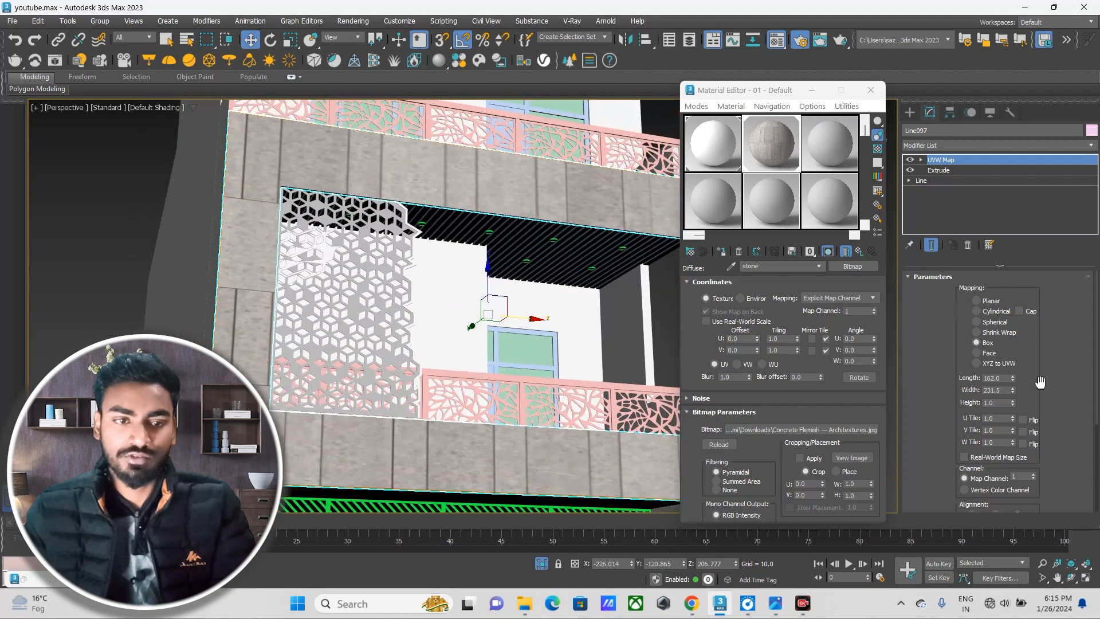
# Scale the stone texture down by setting the box mapping's length to about 66.08 and width to about 99.55.
pyautogui.moveTo(1012, 380); pyautogui.dragTo(1014, 387)
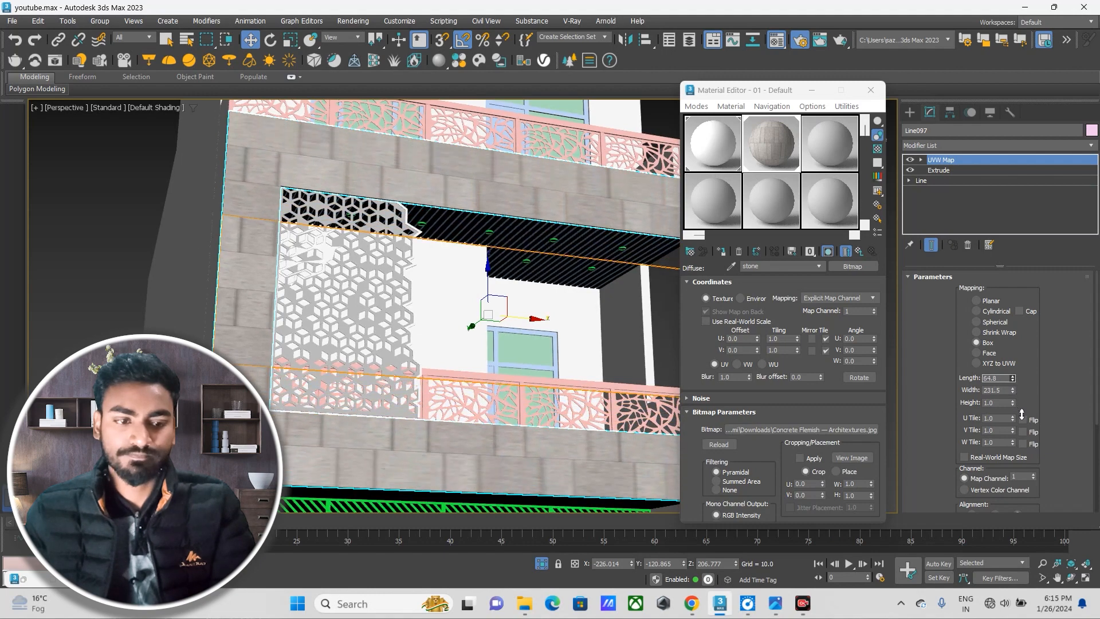
pyautogui.moveTo(1013, 392)
pyautogui.mouseDown()
pyautogui.moveTo(1019, 418)
pyautogui.moveTo(1015, 410)
pyautogui.mouseUp()
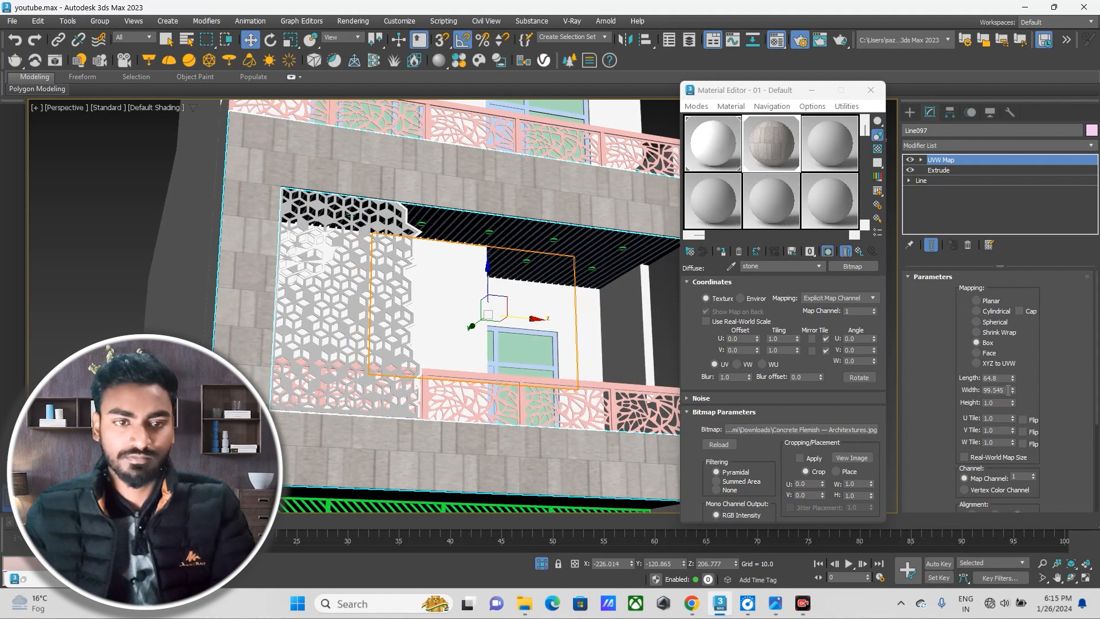
pyautogui.moveTo(1012, 381); pyautogui.dragTo(1018, 390)
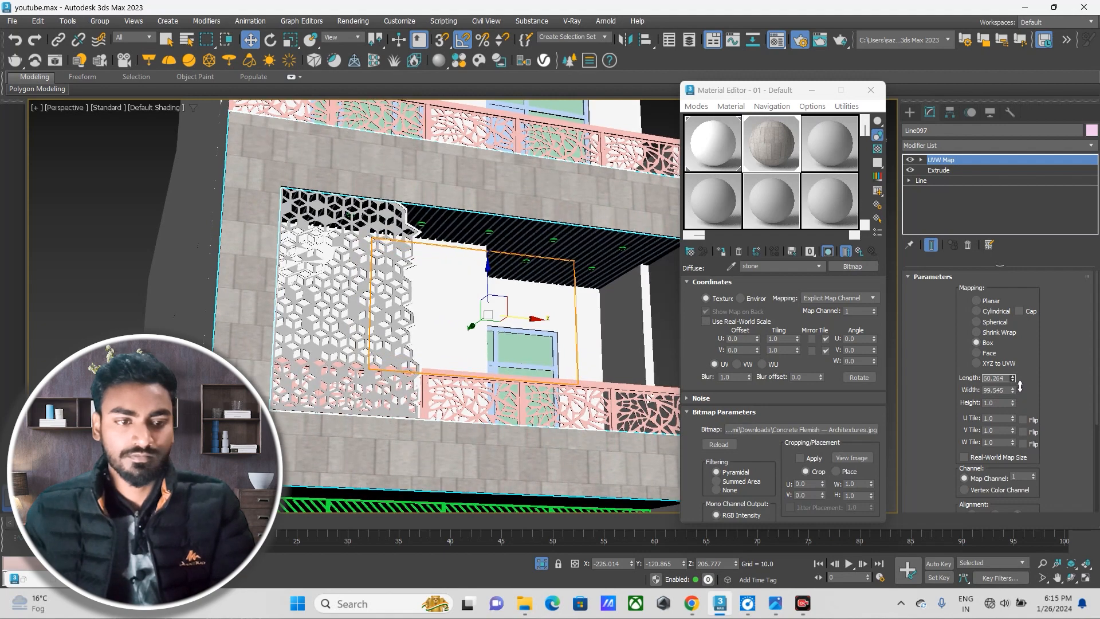
pyautogui.moveTo(1020, 381); pyautogui.dragTo(1020, 379)
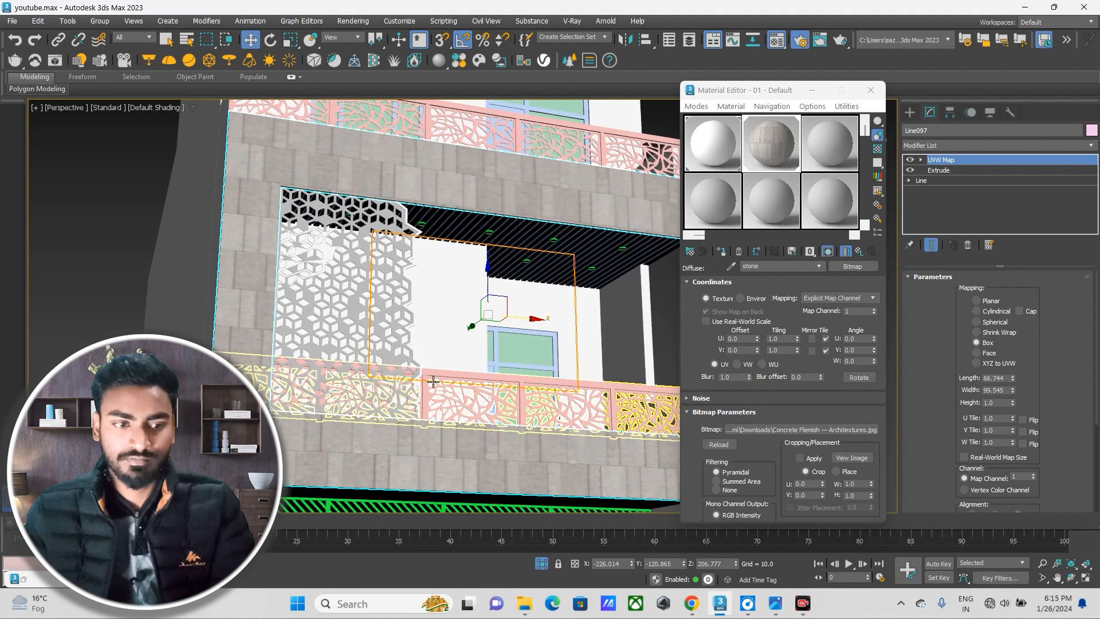
pyautogui.scroll(7, 332, 442)
pyautogui.scroll(-4, 270, 338)
pyautogui.scroll(3, 270, 338)
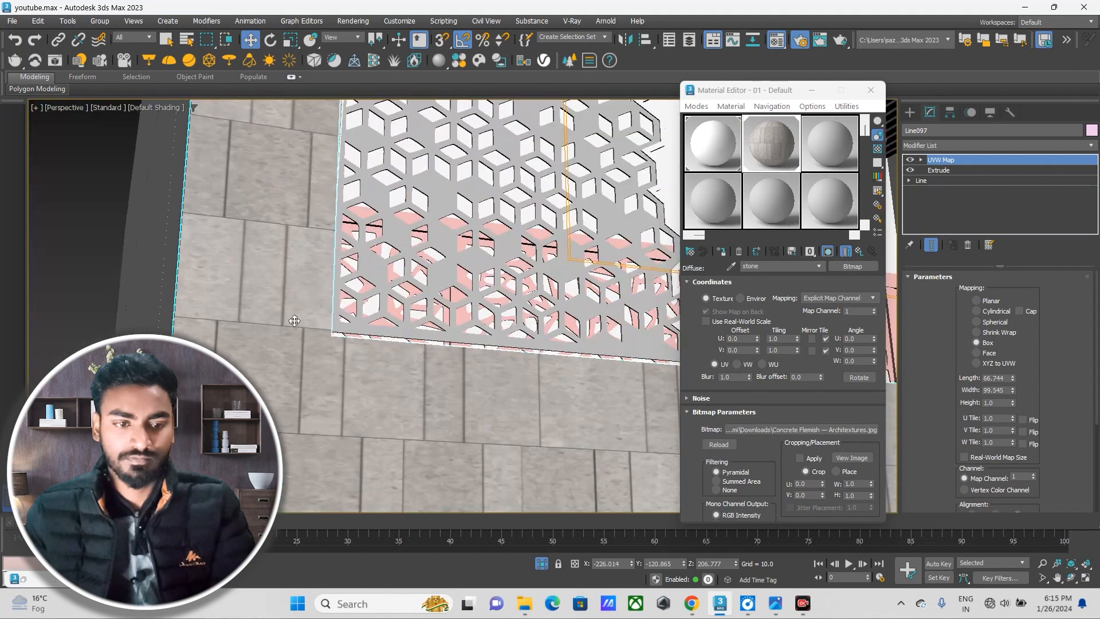
pyautogui.moveTo(1013, 378); pyautogui.dragTo(1024, 379)
# Inspect the stone tiling on the C-shaped piece and the plain front band of the top balcony.
pyautogui.scroll(-4, 361, 253)
pyautogui.scroll(-4, 361, 252)
pyautogui.scroll(5, 344, 241)
pyautogui.scroll(-5, 338, 229)
pyautogui.scroll(5, 328, 220)
pyautogui.scroll(-2, 327, 220)
pyautogui.scroll(2, 332, 221)
pyautogui.scroll(-5, 355, 215)
pyautogui.scroll(2, 377, 210)
pyautogui.scroll(3, 377, 224)
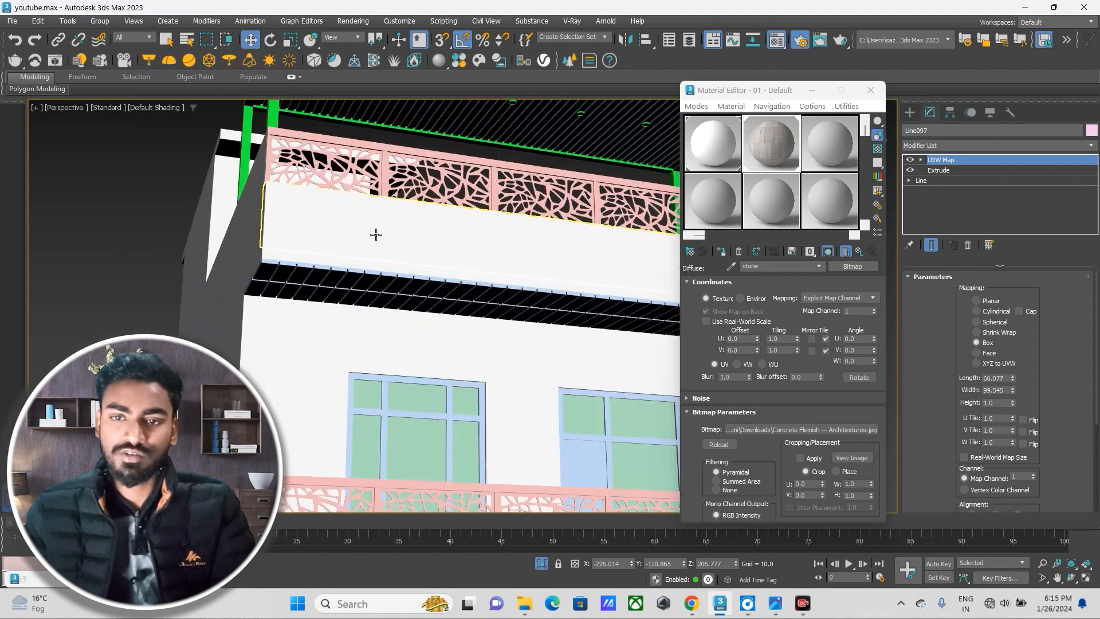
# Draw a box across the top balcony's front band, snapped to its corners, about 231.5 wide and 31.6 high.
pyautogui.click(310, 243)
pyautogui.scroll(-3, 364, 227)
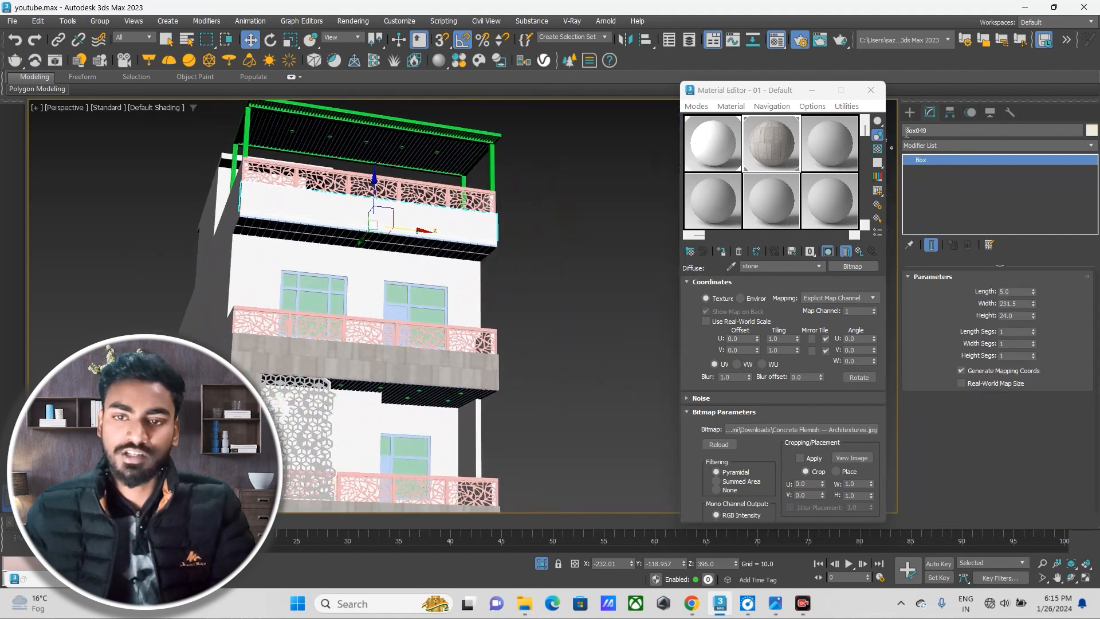
pyautogui.click(821, 93)
pyautogui.click(910, 112)
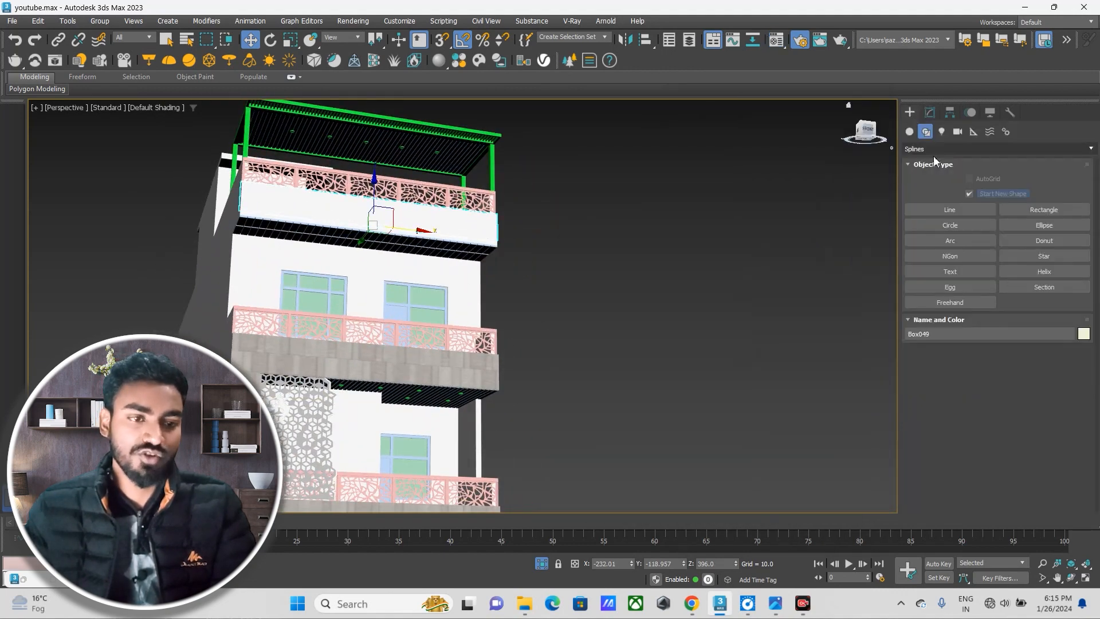
pyautogui.click(908, 131)
pyautogui.click(940, 197)
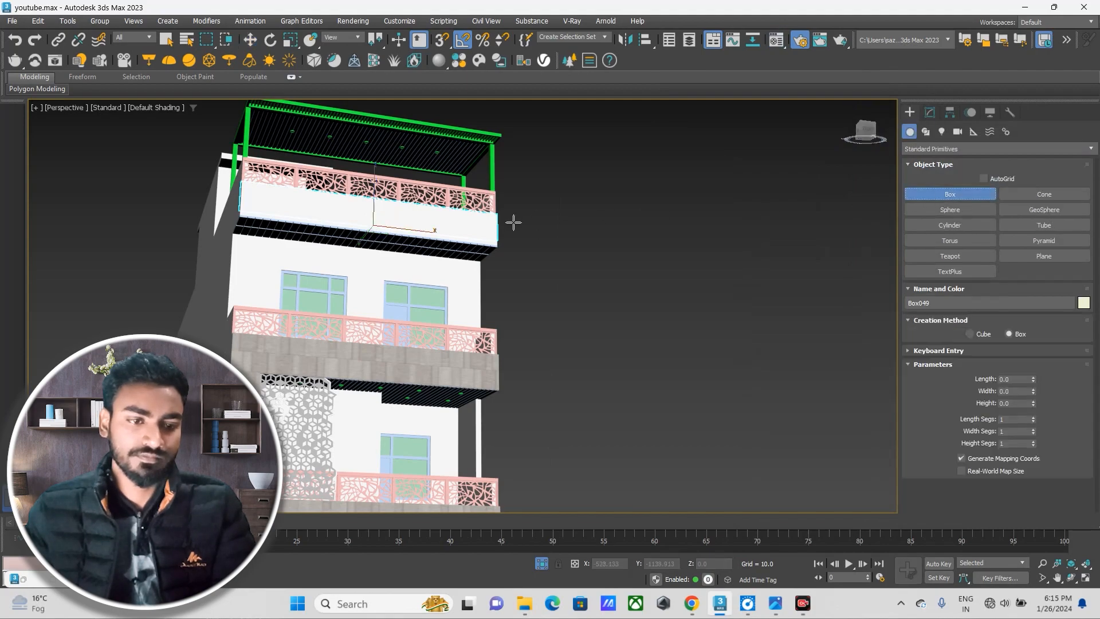
pyautogui.moveTo(405, 239); pyautogui.dragTo(495, 213, button='middle')
pyautogui.scroll(5, 494, 215)
pyautogui.keyDown('alt'); pyautogui.moveTo(290, 227); pyautogui.dragTo(324, 276, button='middle'); pyautogui.keyUp('alt')
pyautogui.scroll(4, 290, 339)
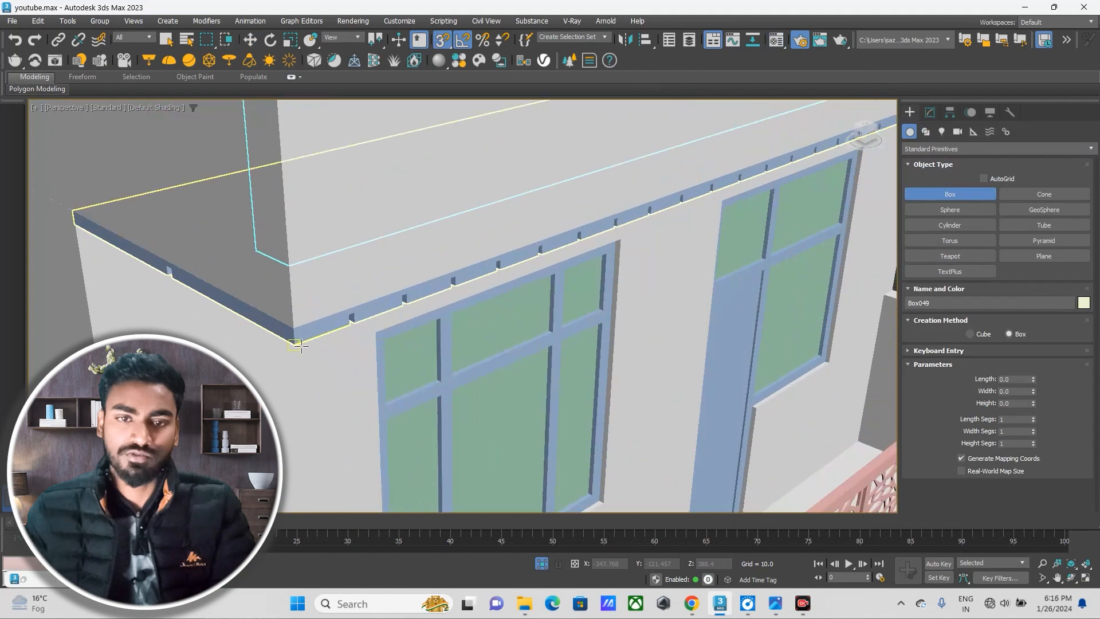
pyautogui.moveTo(299, 344); pyautogui.dragTo(670, 129)
pyautogui.scroll(-5, 368, 277)
pyautogui.scroll(4, 653, 143)
pyautogui.click(670, 129)
pyautogui.rightClick(659, 141)
# Turn off snapping and set the length of the new top balcony front band box to 1.
pyautogui.scroll(-5, 655, 155)
pyautogui.keyDown('alt'); pyautogui.moveTo(655, 156); pyautogui.dragTo(637, 225, button='middle'); pyautogui.keyUp('alt')
pyautogui.scroll(2, 580, 222)
pyautogui.press('s')
pyautogui.scroll(3, 637, 226)
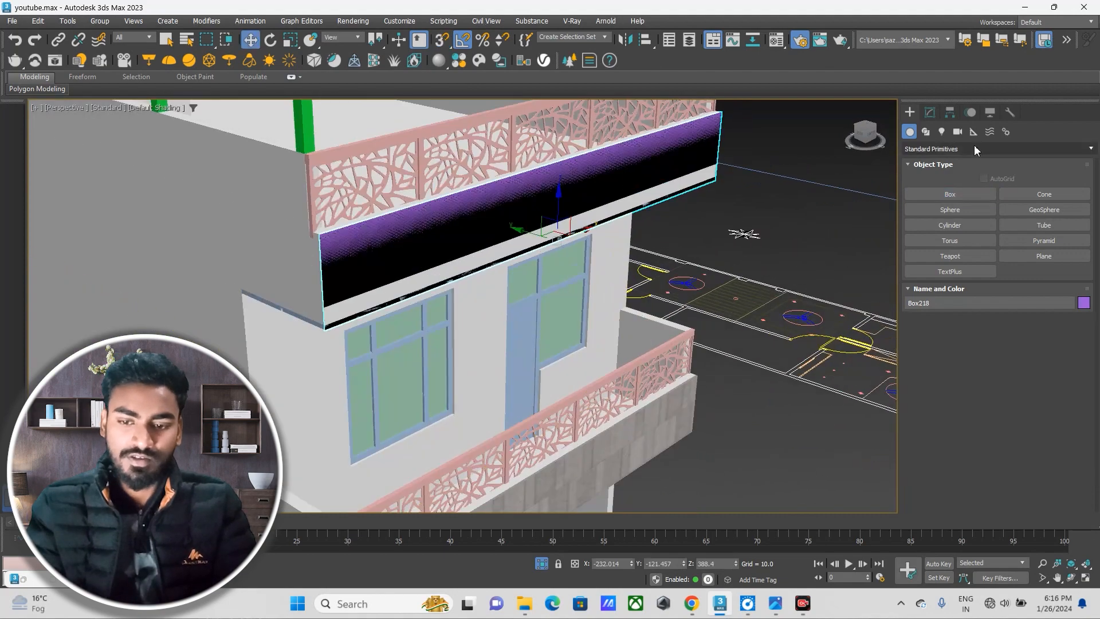
pyautogui.click(935, 117)
pyautogui.doubleClick(1012, 291)
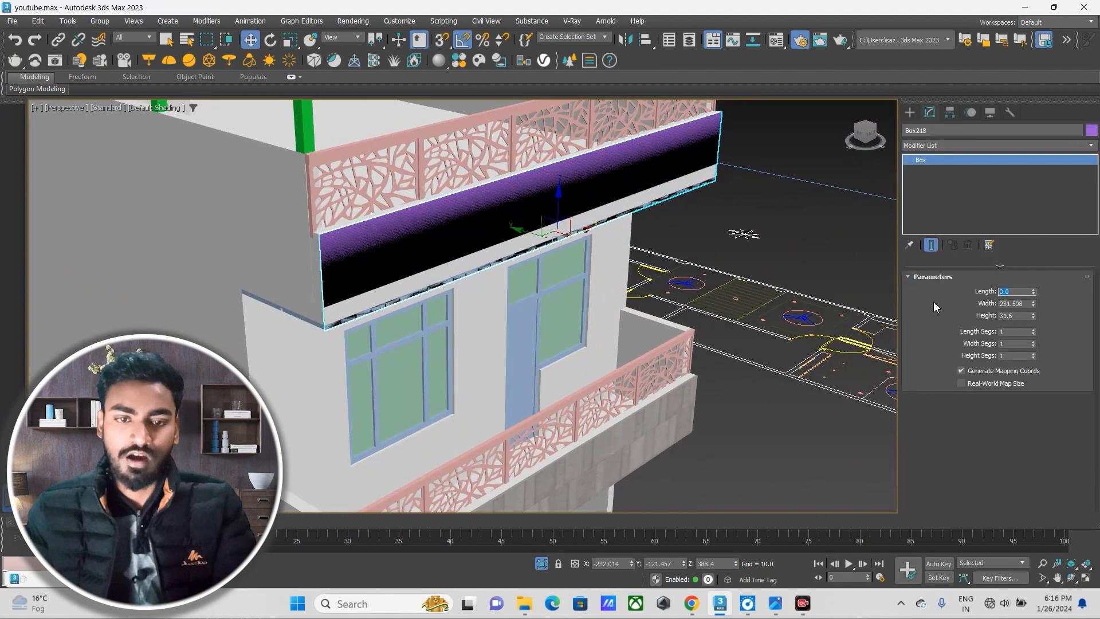
pyautogui.write('1')
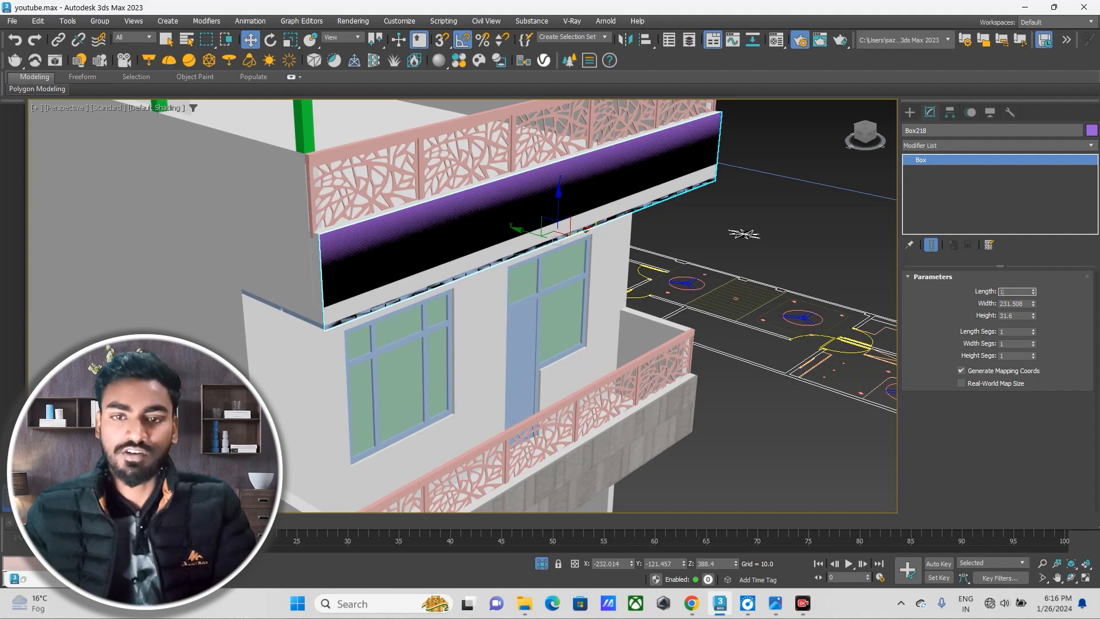
pyautogui.press('Return')
pyautogui.scroll(-6, 602, 250)
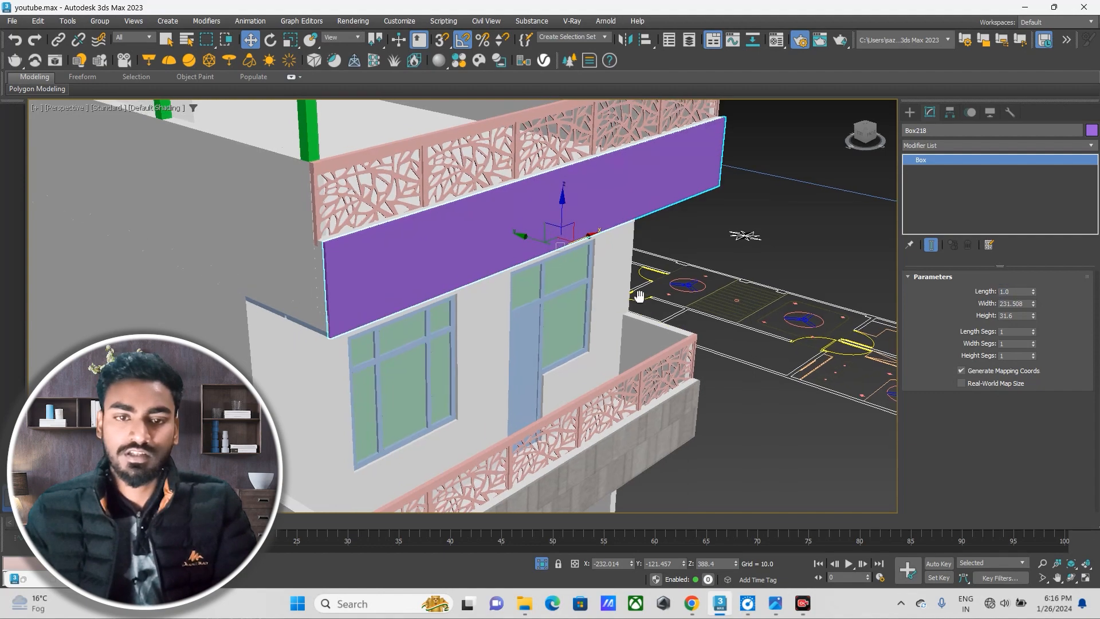
# Assign the stone material to the new box on the top balcony's front band.
pyautogui.press('m')
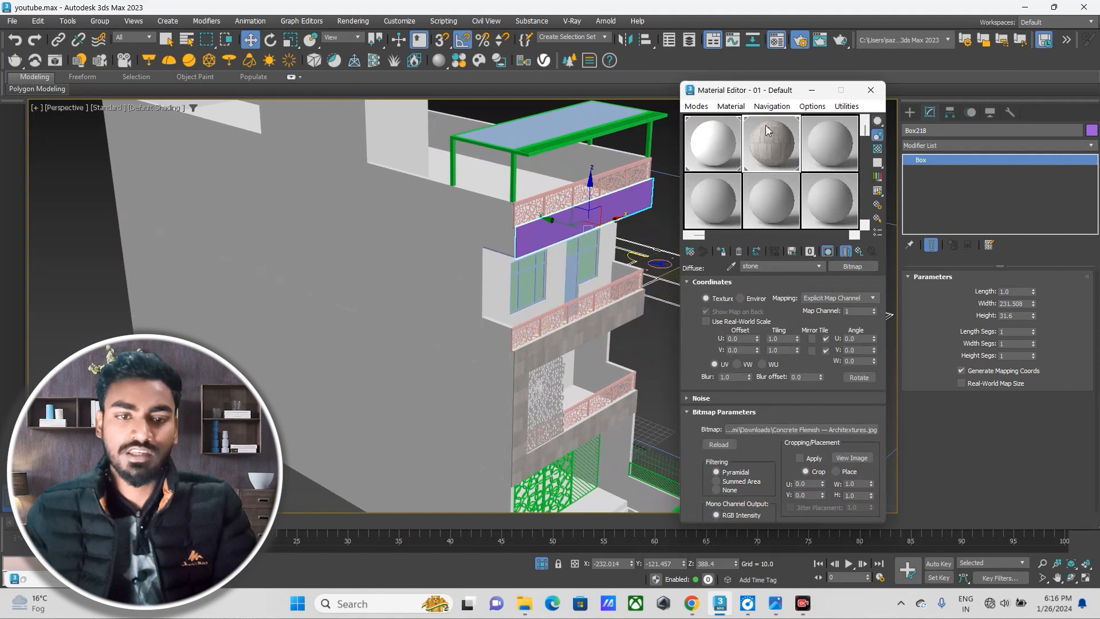
pyautogui.click(721, 251)
pyautogui.scroll(4, 579, 251)
pyautogui.keyDown('alt'); pyautogui.moveTo(579, 250); pyautogui.dragTo(459, 232, button='middle'); pyautogui.keyUp('alt')
pyautogui.keyDown('alt'); pyautogui.moveTo(515, 256); pyautogui.dragTo(525, 299, button='middle'); pyautogui.keyUp('alt')
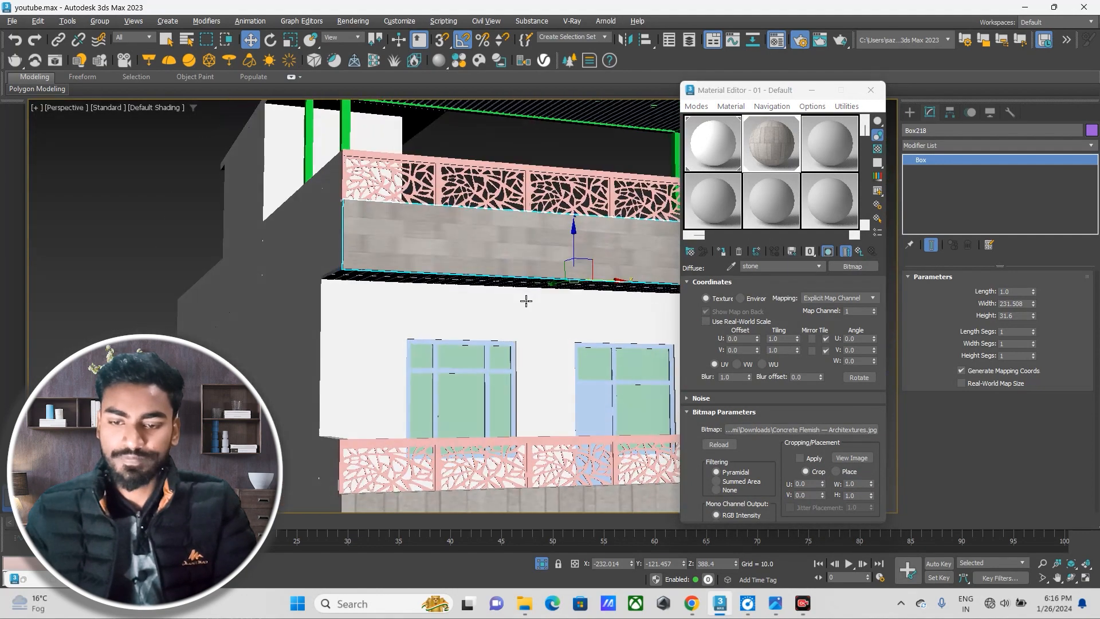
pyautogui.moveTo(590, 271); pyautogui.dragTo(538, 277, button='middle')
# Add a UVW Map modifier to the top band box and switch its mapping to Box.
pyautogui.click(947, 147)
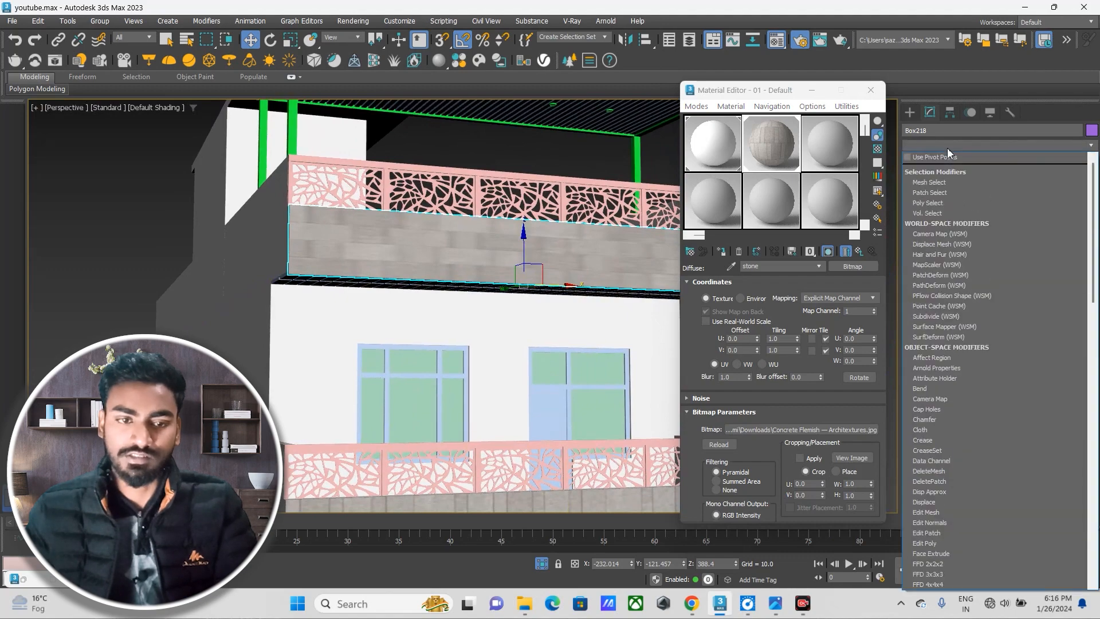
pyautogui.press('u')
pyautogui.press('v')
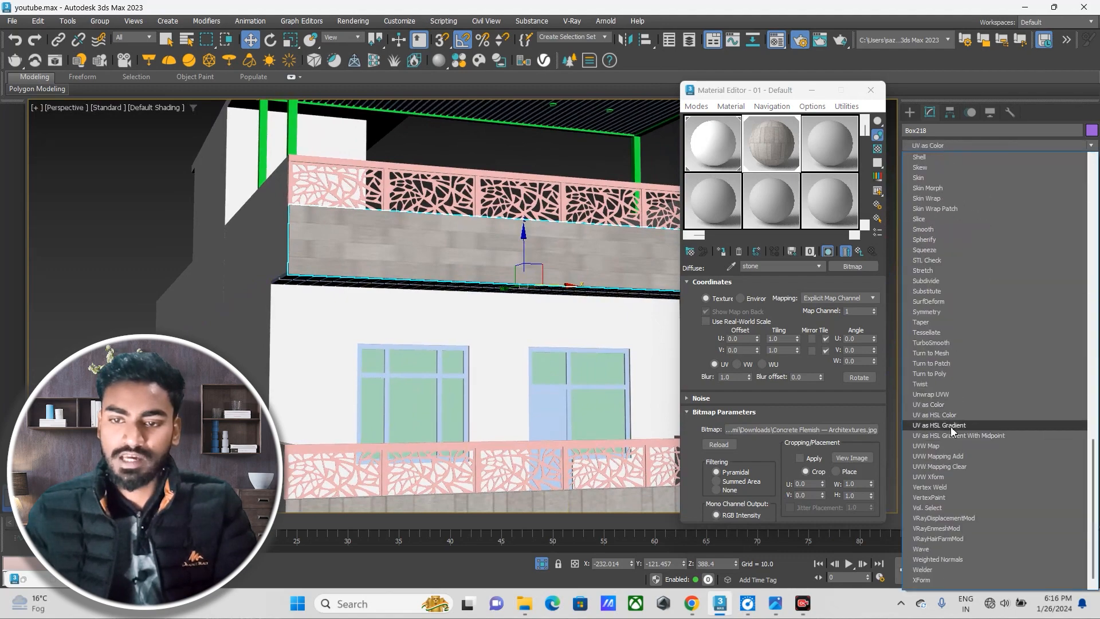
pyautogui.click(951, 446)
pyautogui.scroll(4, 513, 288)
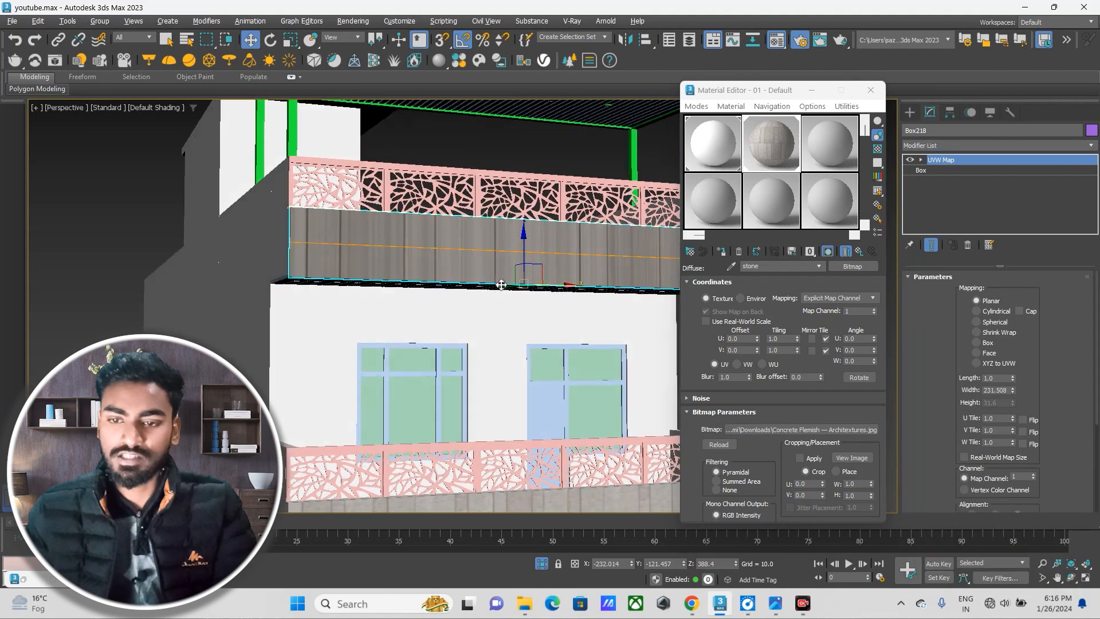
pyautogui.scroll(2, 514, 289)
pyautogui.click(976, 342)
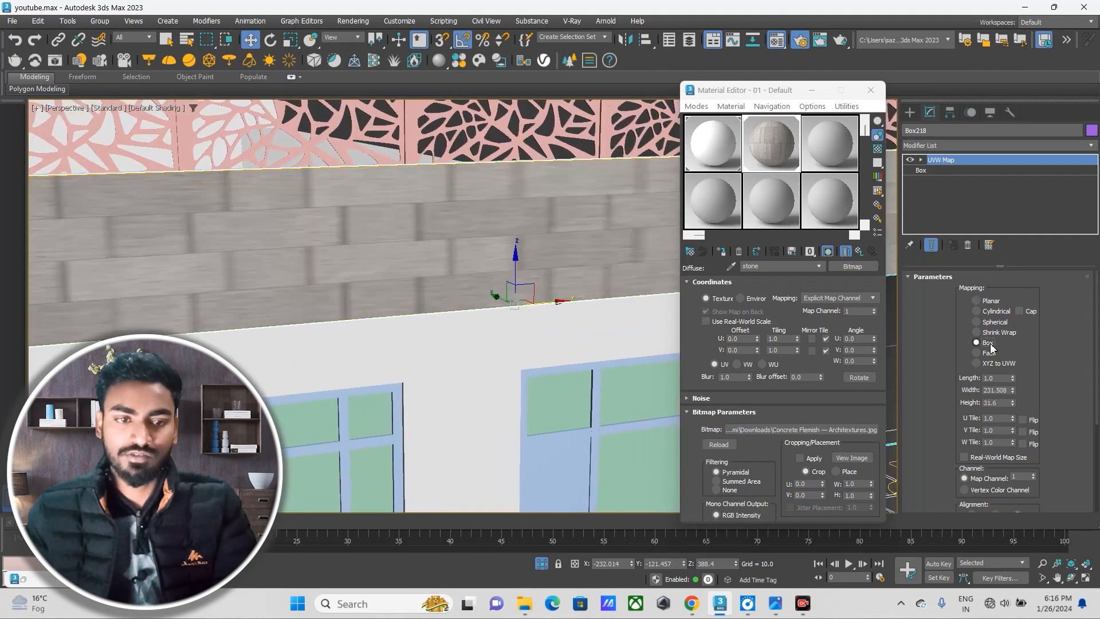
pyautogui.moveTo(440, 264); pyautogui.dragTo(433, 266, button='middle')
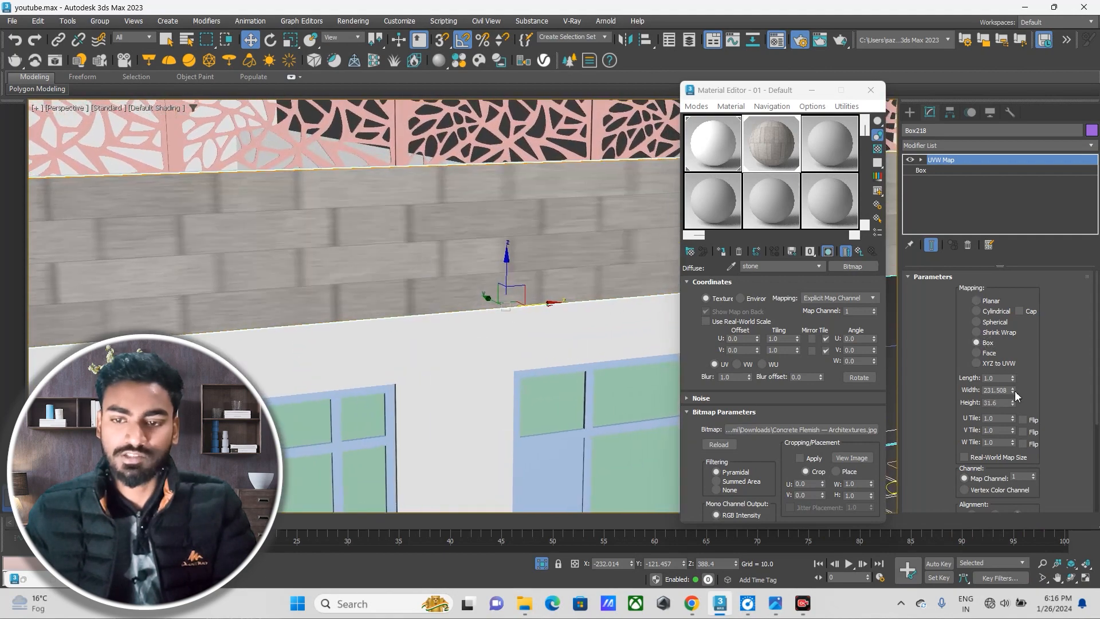
# Resize the top band's box mapping to a width of about 115.75, length about 2.49 and height about 62.88.
pyautogui.moveTo(1012, 391); pyautogui.dragTo(1017, 413)
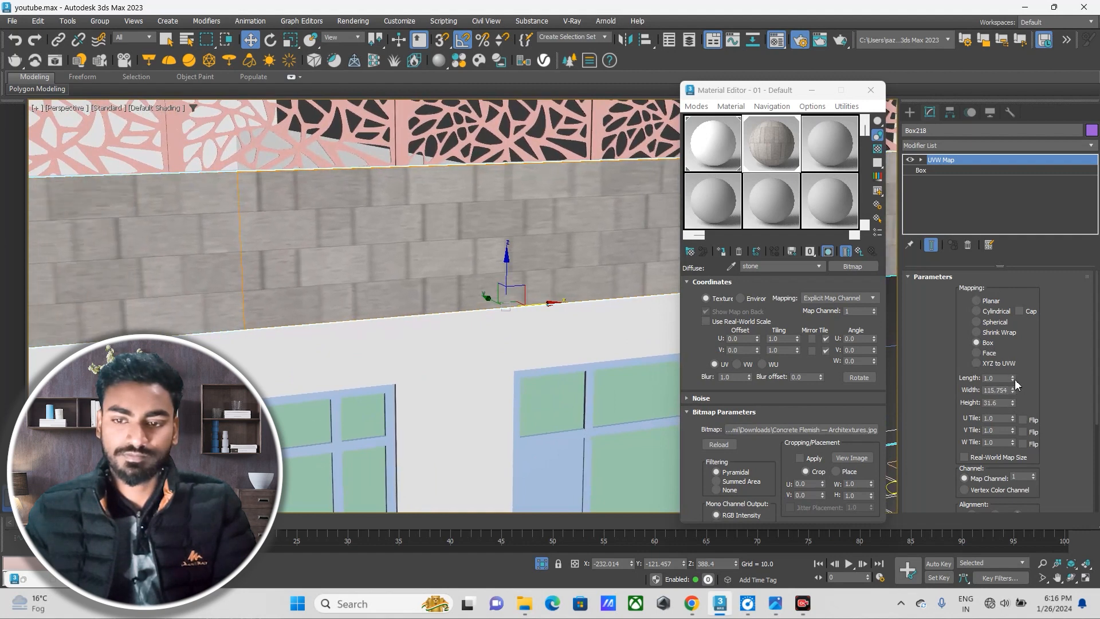
pyautogui.moveTo(1013, 379); pyautogui.dragTo(1015, 379)
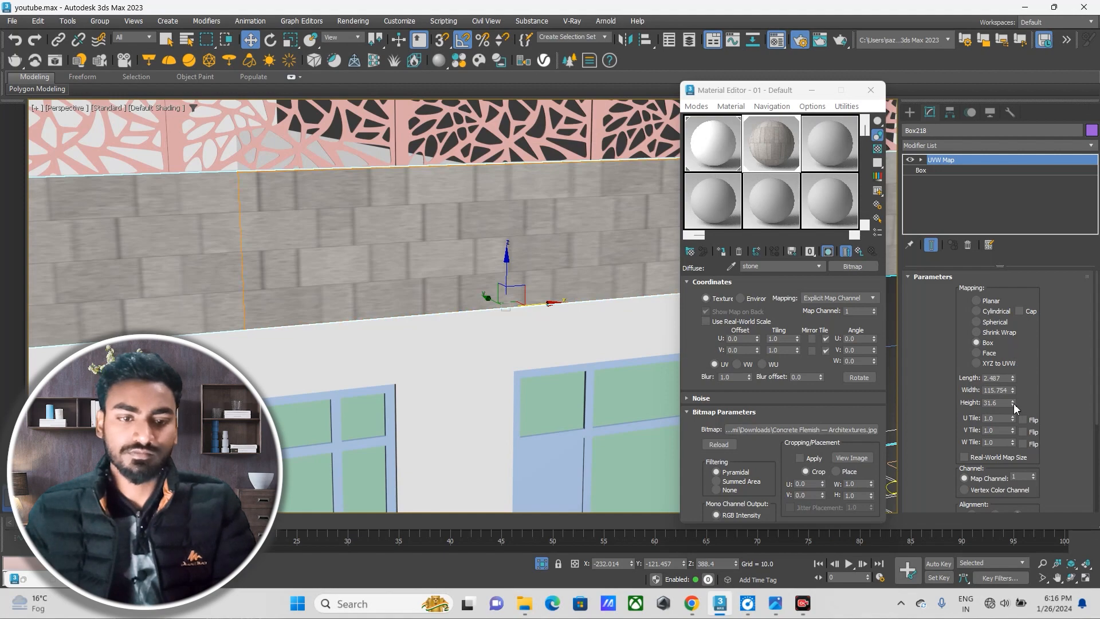
pyautogui.moveTo(1011, 401); pyautogui.dragTo(1022, 346)
pyautogui.scroll(-5, 483, 312)
pyautogui.keyDown('alt'); pyautogui.moveTo(484, 312); pyautogui.dragTo(474, 321, button='middle'); pyautogui.keyUp('alt')
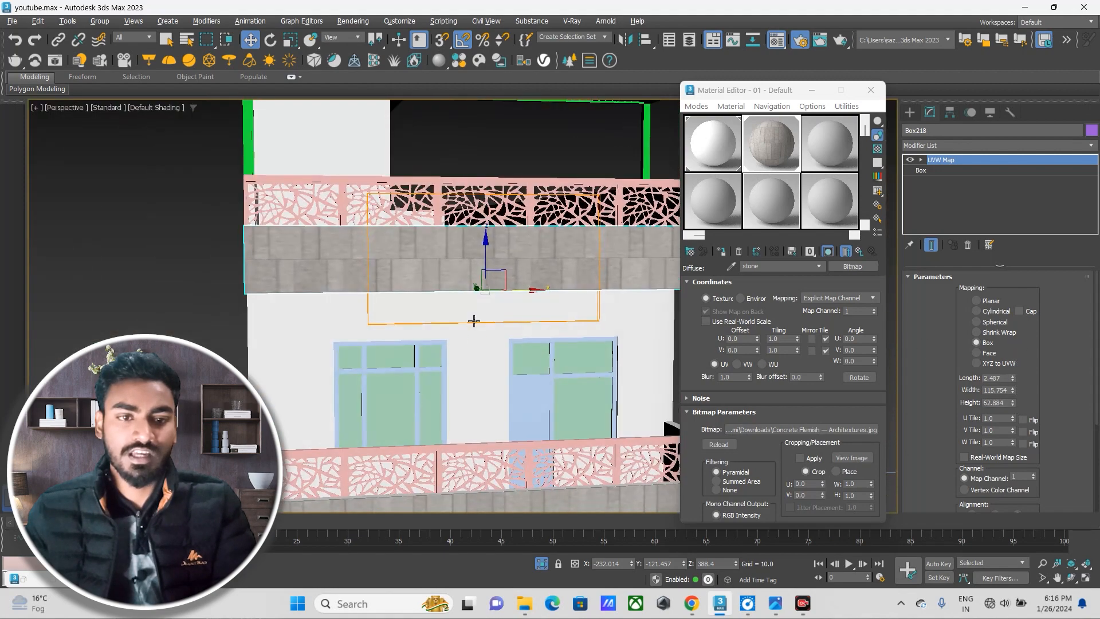
# Compare the stone tiling on the top band with the cladding on the lower balconies.
pyautogui.moveTo(478, 418); pyautogui.dragTo(486, 317, button='middle')
pyautogui.click(485, 433)
pyautogui.moveTo(486, 431); pyautogui.dragTo(462, 366, button='middle')
pyautogui.scroll(-3, 471, 280)
pyautogui.scroll(3, 460, 211)
pyautogui.scroll(-2, 460, 212)
pyautogui.moveTo(456, 260)
pyautogui.keyDown('alt'); pyautogui.mouseDown(button='middle')
pyautogui.moveTo(462, 198)
pyautogui.moveTo(455, 239)
pyautogui.mouseUp(button='middle'); pyautogui.keyUp('alt')
pyautogui.scroll(4, 463, 198)
pyautogui.scroll(-4, 465, 196)
pyautogui.scroll(5, 454, 239)
pyautogui.click(537, 235)
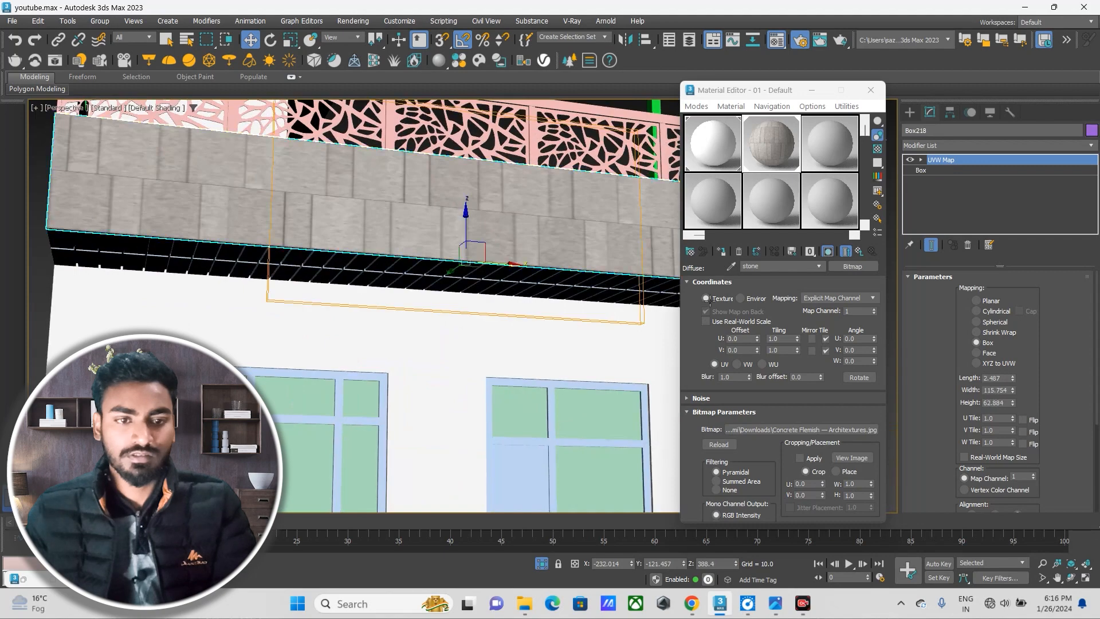
# Lower the top band's mapping height to about 37.1 and reduce its mapping width to shrink the stones.
pyautogui.moveTo(1012, 405); pyautogui.dragTo(1012, 453)
pyautogui.scroll(3, 429, 217)
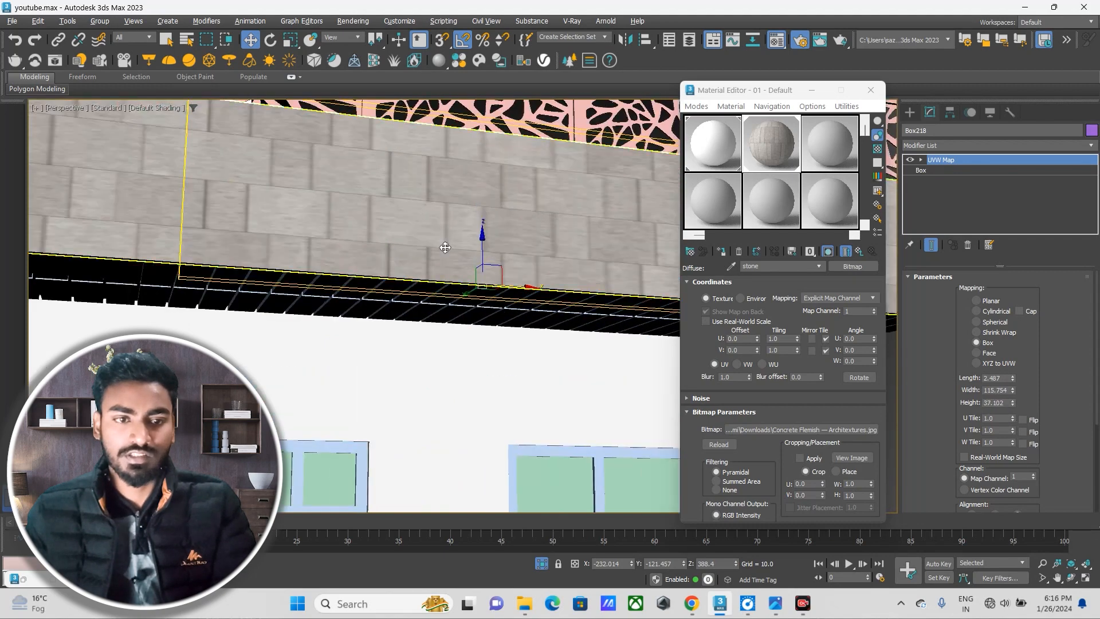
pyautogui.keyDown('alt'); pyautogui.moveTo(430, 216); pyautogui.dragTo(431, 258, button='middle'); pyautogui.keyUp('alt')
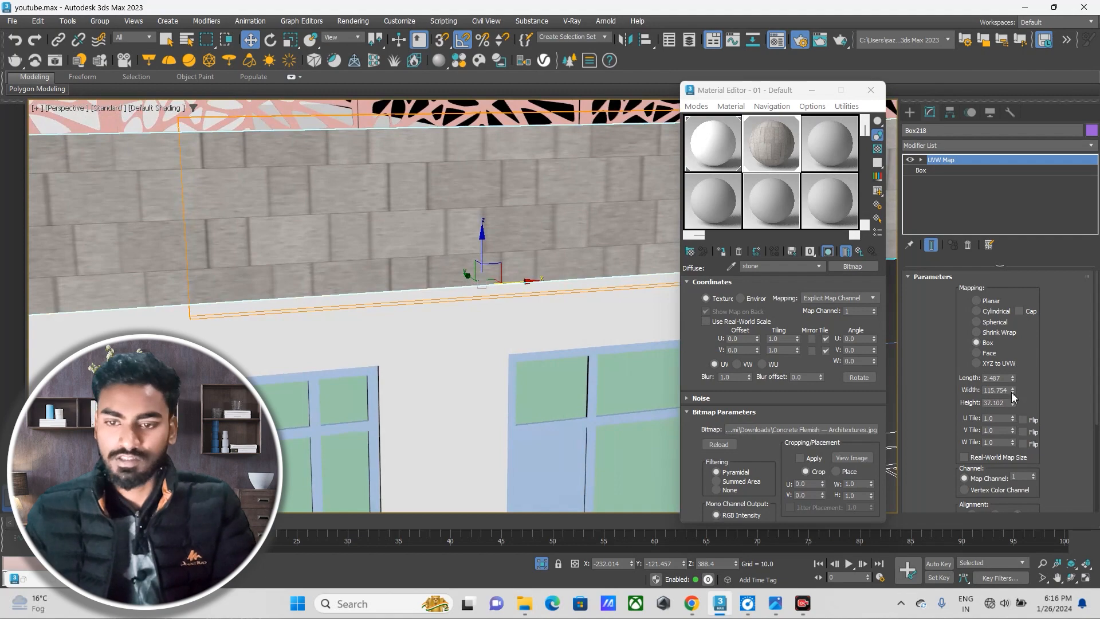
pyautogui.moveTo(1012, 393); pyautogui.dragTo(1012, 412)
pyautogui.scroll(-5, 415, 190)
pyautogui.scroll(-3, 414, 189)
# Set the C-shaped cladding piece's box mapping to a length of about 48.9 and a width of about 80.63.
pyautogui.scroll(6, 649, 286)
pyautogui.click(649, 285)
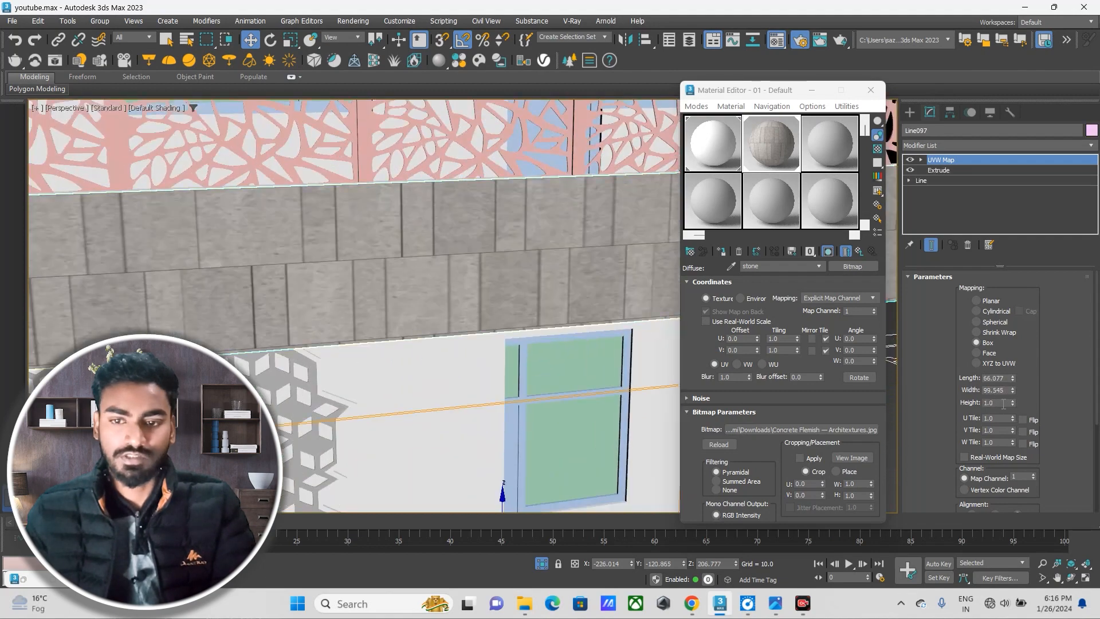
pyautogui.moveTo(1011, 378); pyautogui.dragTo(1014, 394)
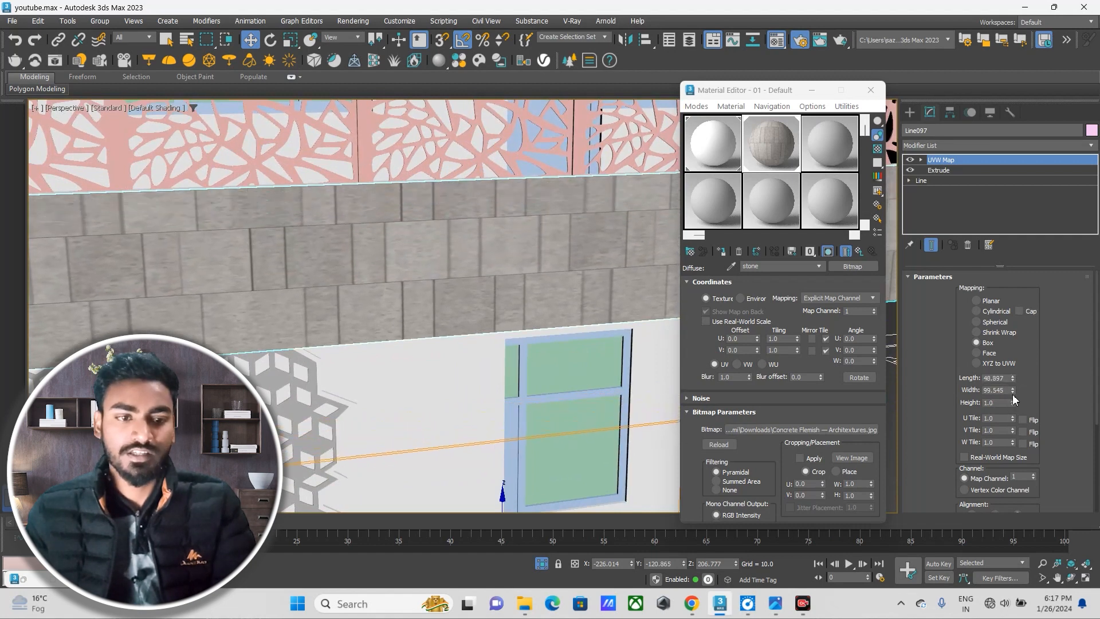
pyautogui.moveTo(1013, 390); pyautogui.dragTo(1013, 395)
# Examine the stone tiling across the whole facade and up close on the top balcony band.
pyautogui.scroll(-5, 237, 278)
pyautogui.scroll(-6, 236, 278)
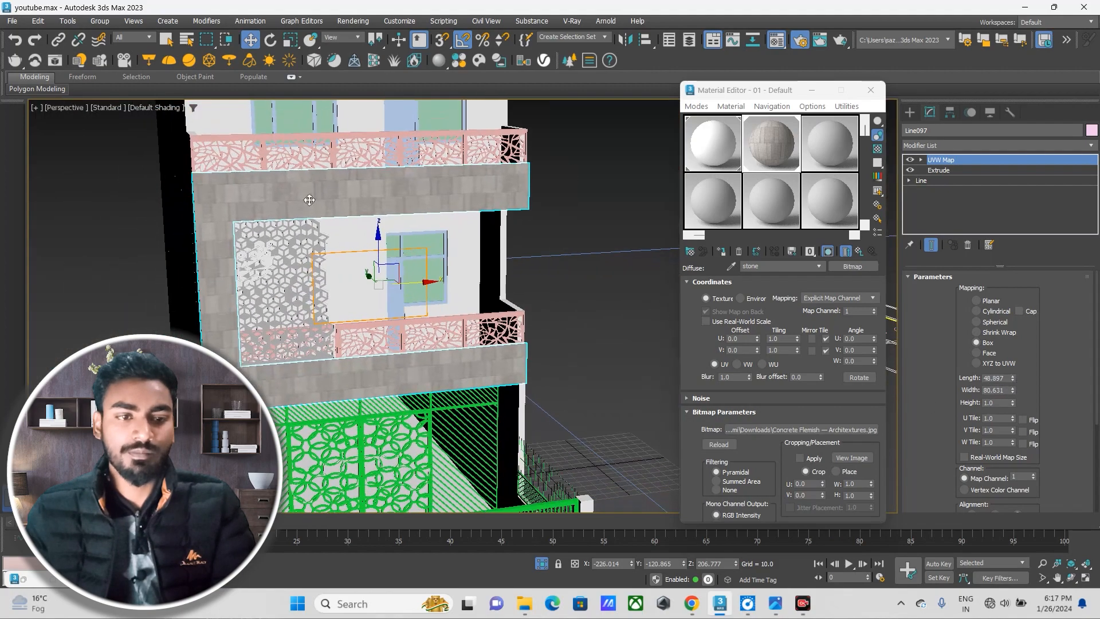
pyautogui.keyDown('alt'); pyautogui.moveTo(238, 276); pyautogui.dragTo(361, 301, button='middle'); pyautogui.keyUp('alt')
pyautogui.scroll(-3, 346, 245)
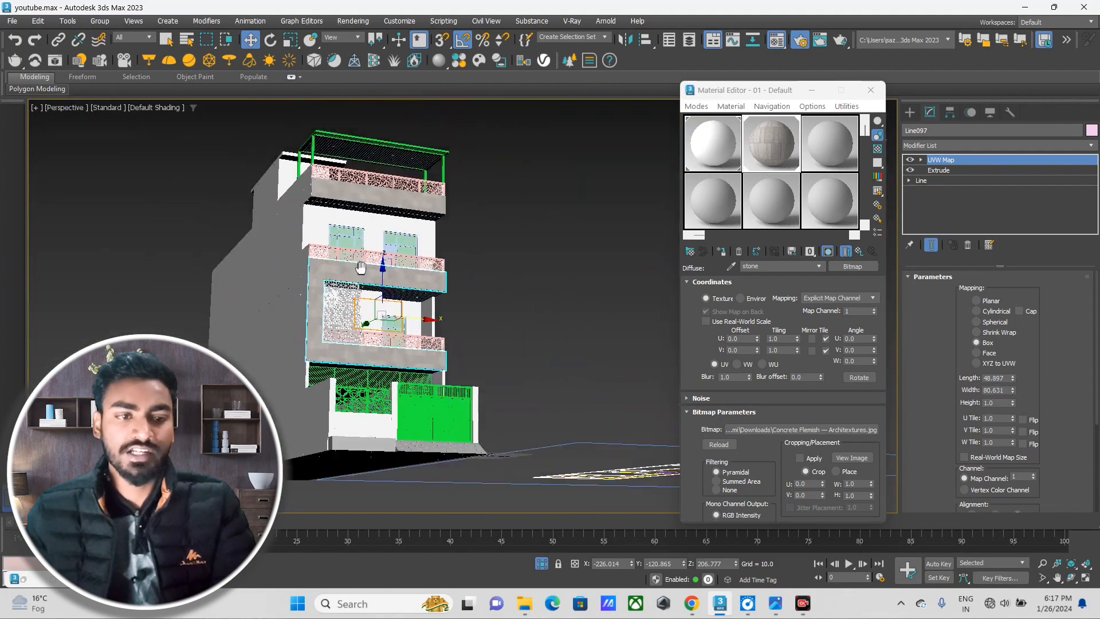
pyautogui.scroll(8, 343, 189)
pyautogui.scroll(-3, 342, 221)
pyautogui.scroll(5, 305, 212)
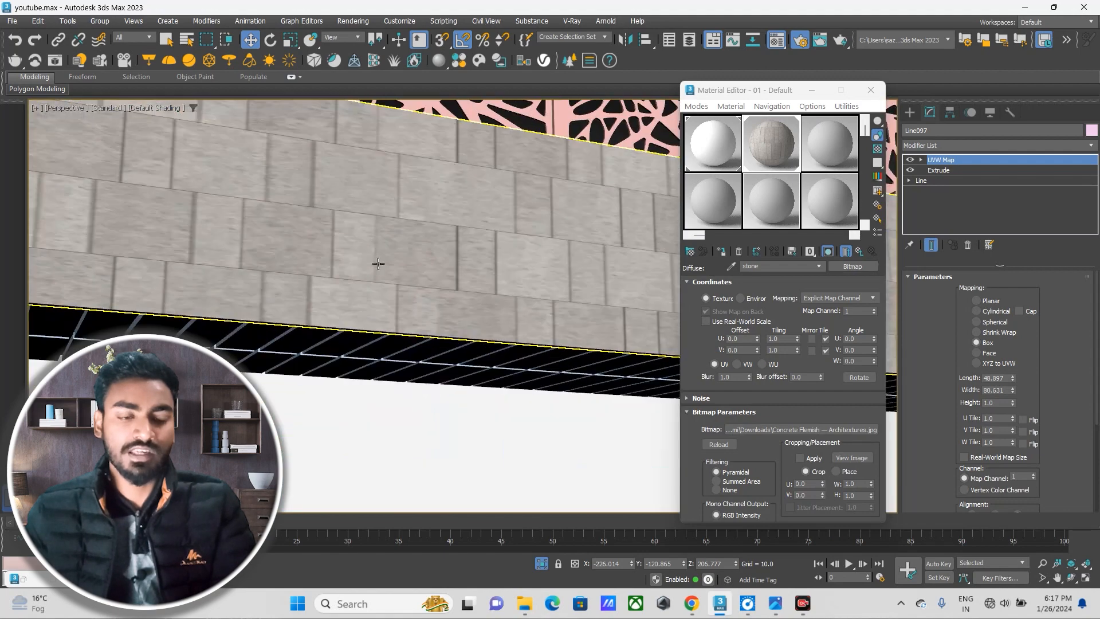
pyautogui.scroll(-4, 356, 253)
pyautogui.keyDown('alt'); pyautogui.moveTo(373, 246); pyautogui.dragTo(390, 280, button='middle'); pyautogui.keyUp('alt')
pyautogui.scroll(2, 290, 265)
pyautogui.scroll(-3, 290, 265)
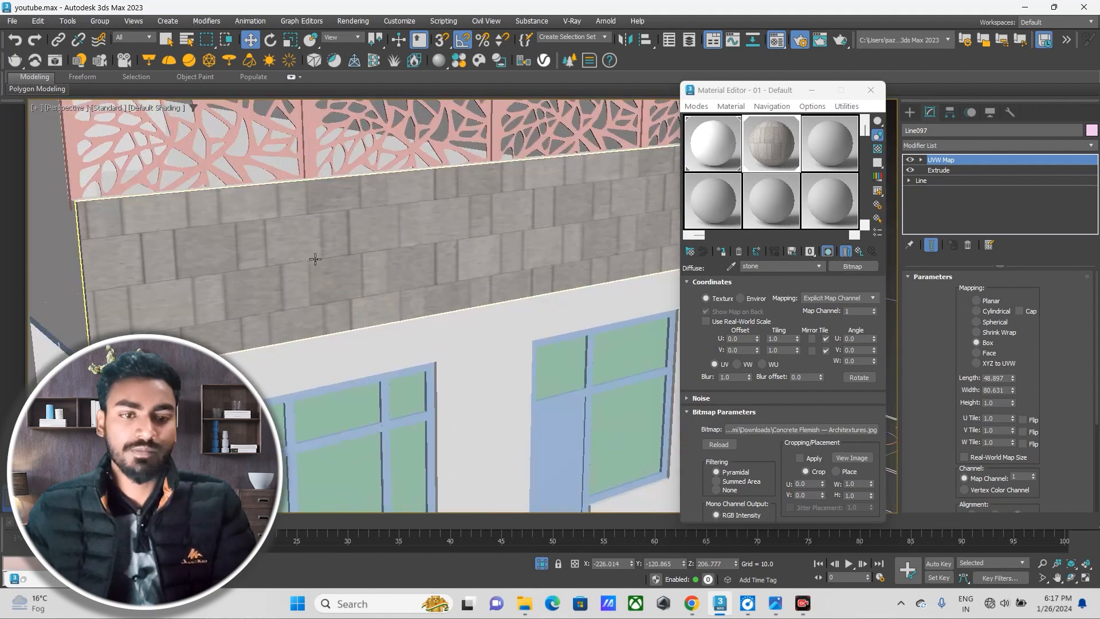
pyautogui.scroll(3, 231, 253)
pyautogui.scroll(-3, 233, 258)
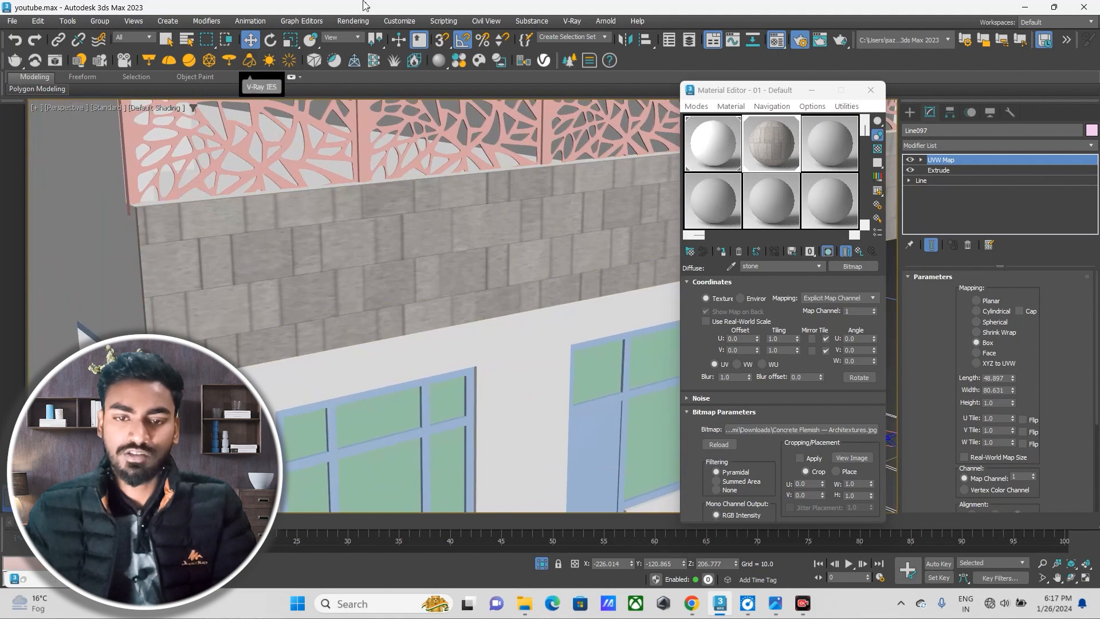
pyautogui.moveTo(388, 314); pyautogui.dragTo(379, 306, button='middle')
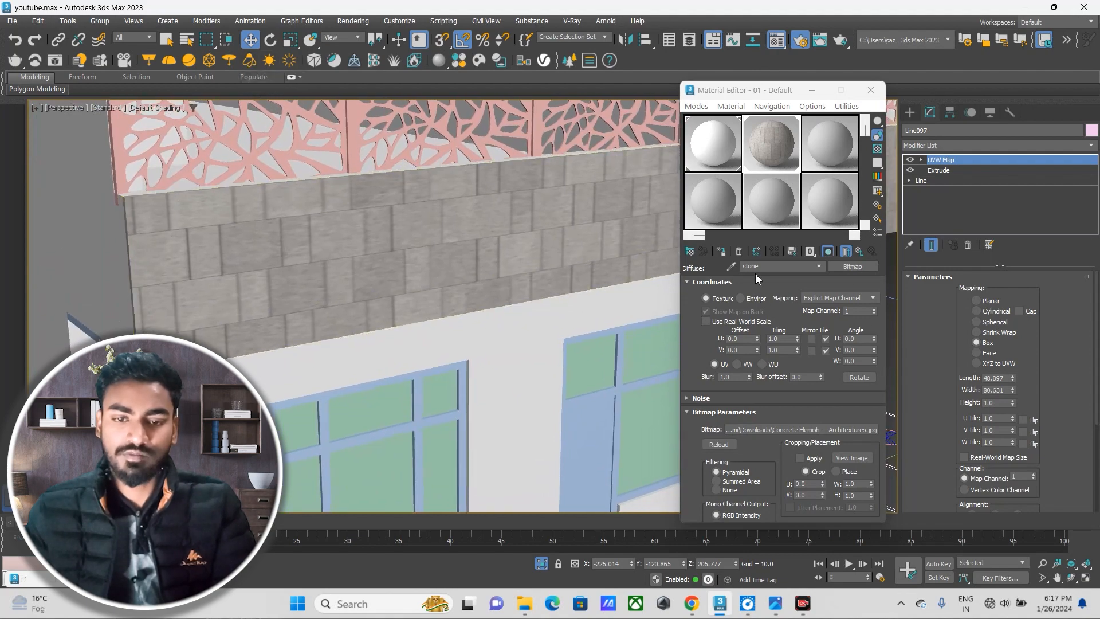
# Copy the stone material's diffuse map into its bump slot as an independent copy.
pyautogui.click(858, 251)
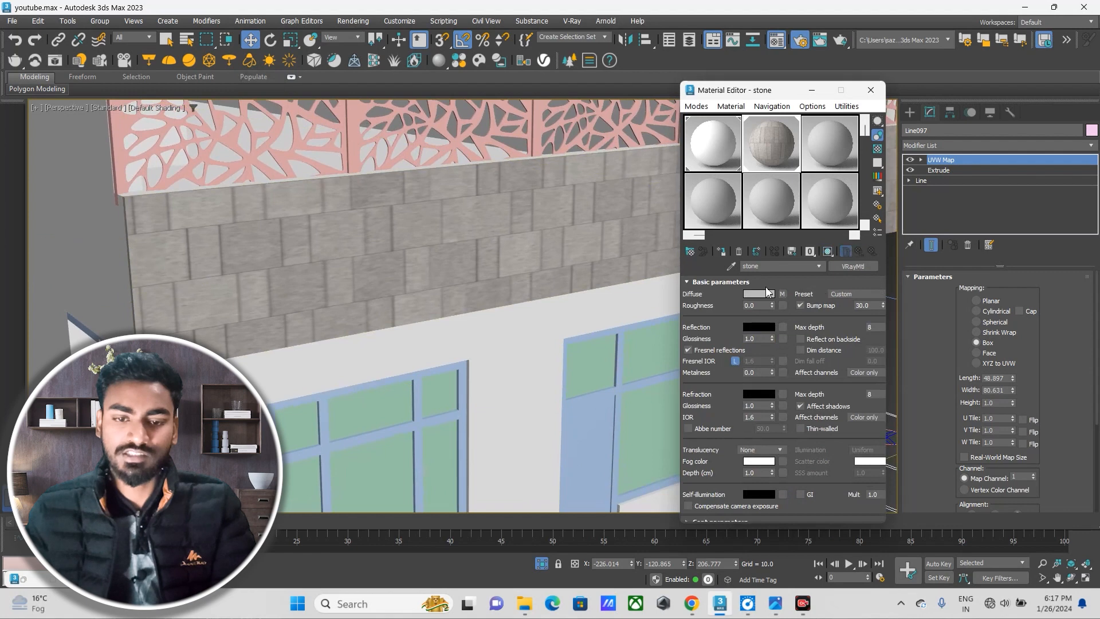
pyautogui.click(709, 284)
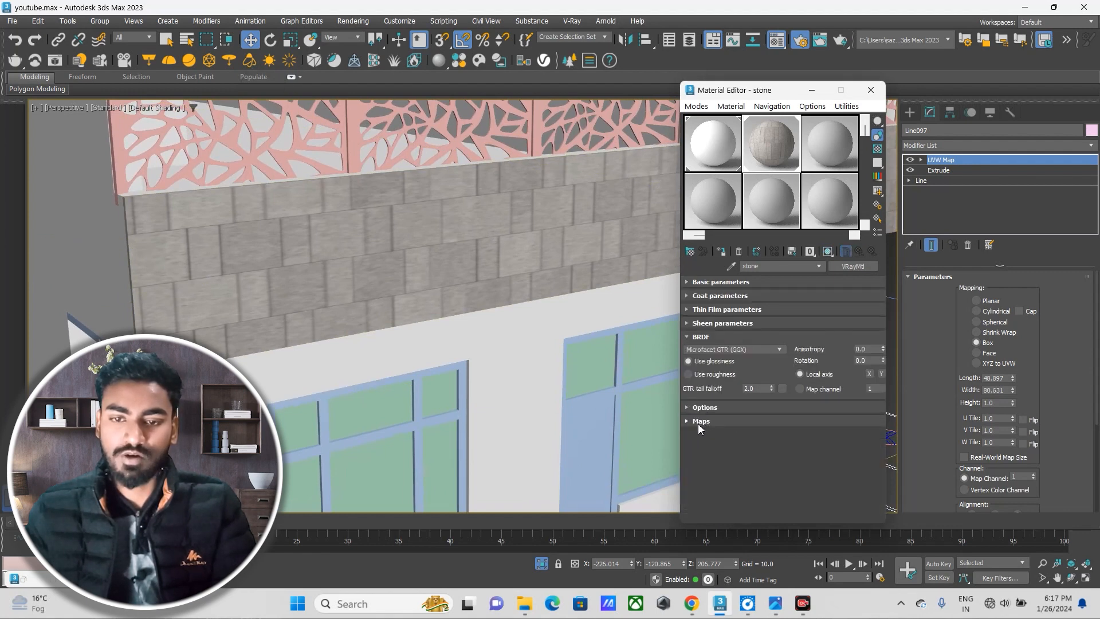
pyautogui.click(704, 421)
pyautogui.scroll(-1, 745, 312)
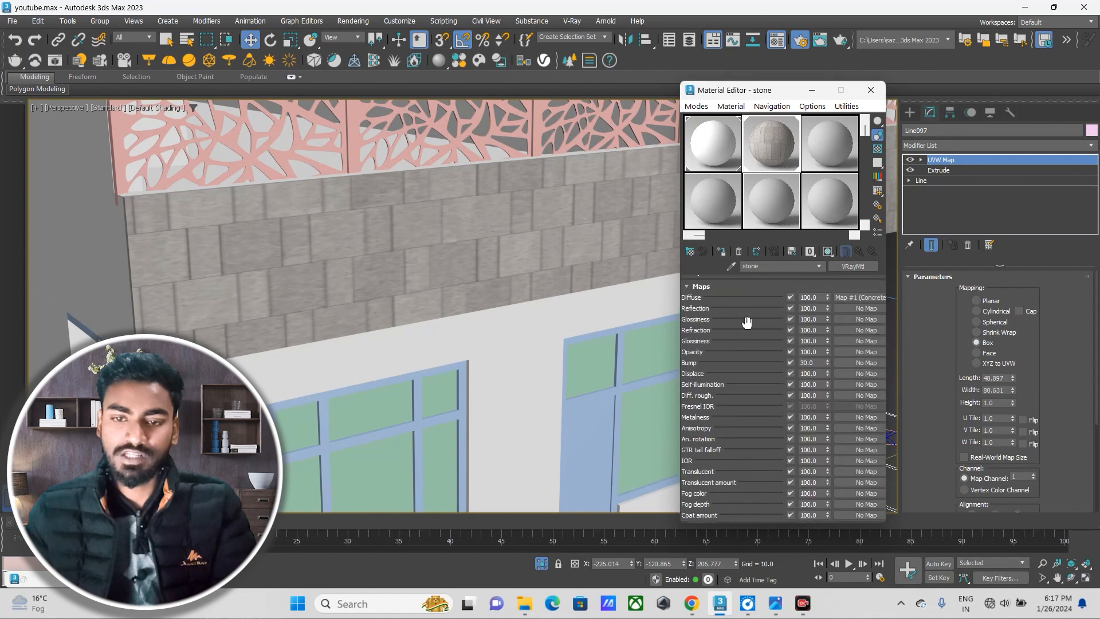
pyautogui.scroll(1, 719, 309)
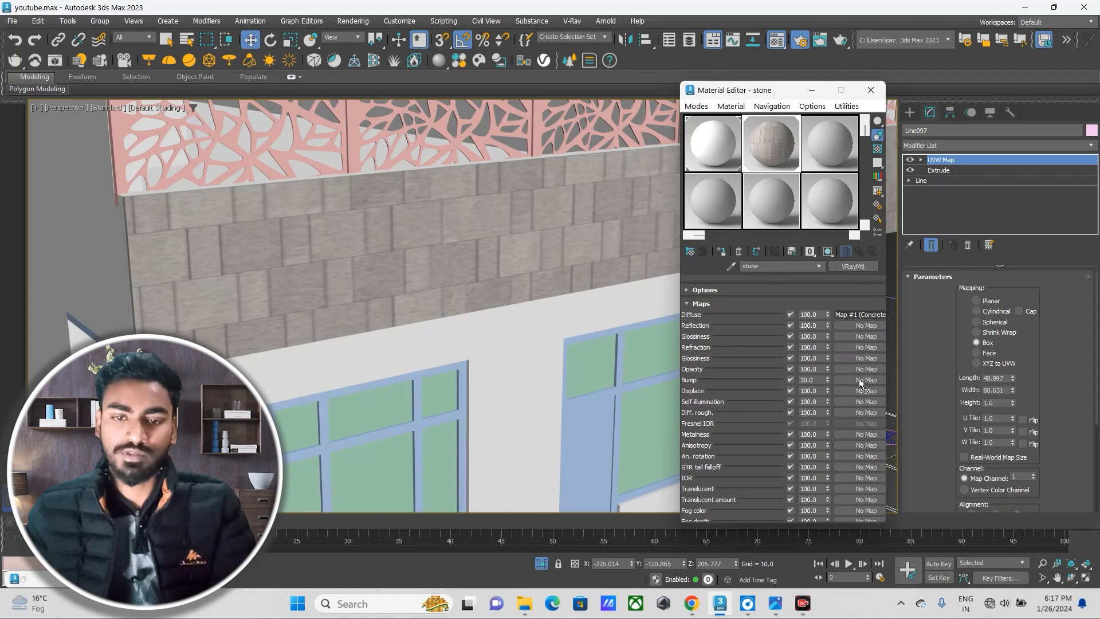
pyautogui.moveTo(860, 381); pyautogui.dragTo(859, 381)
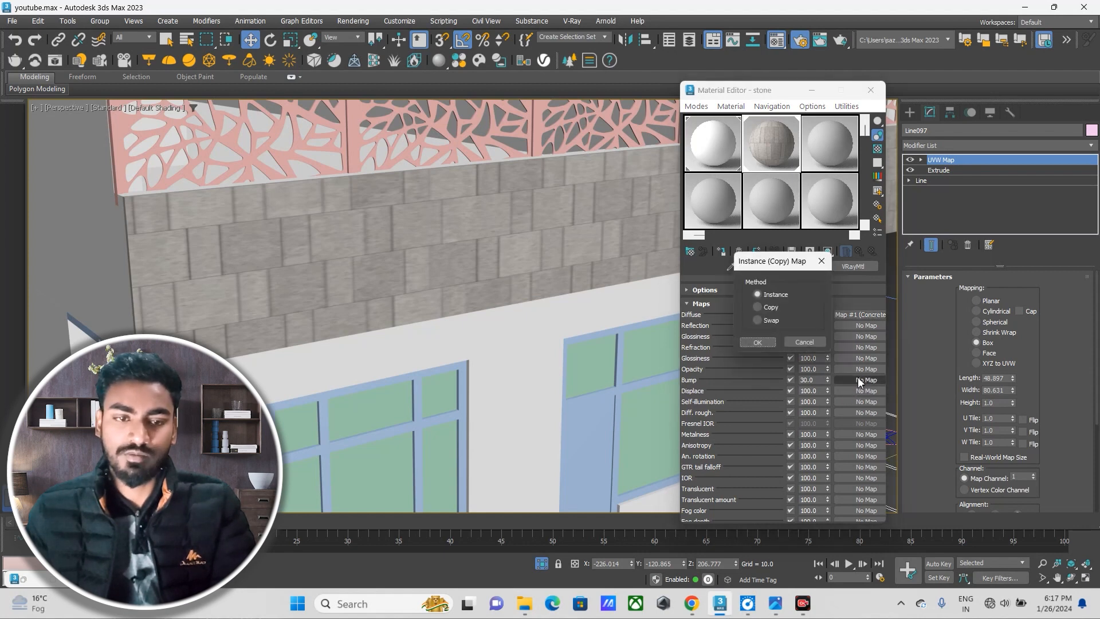
pyautogui.click(758, 307)
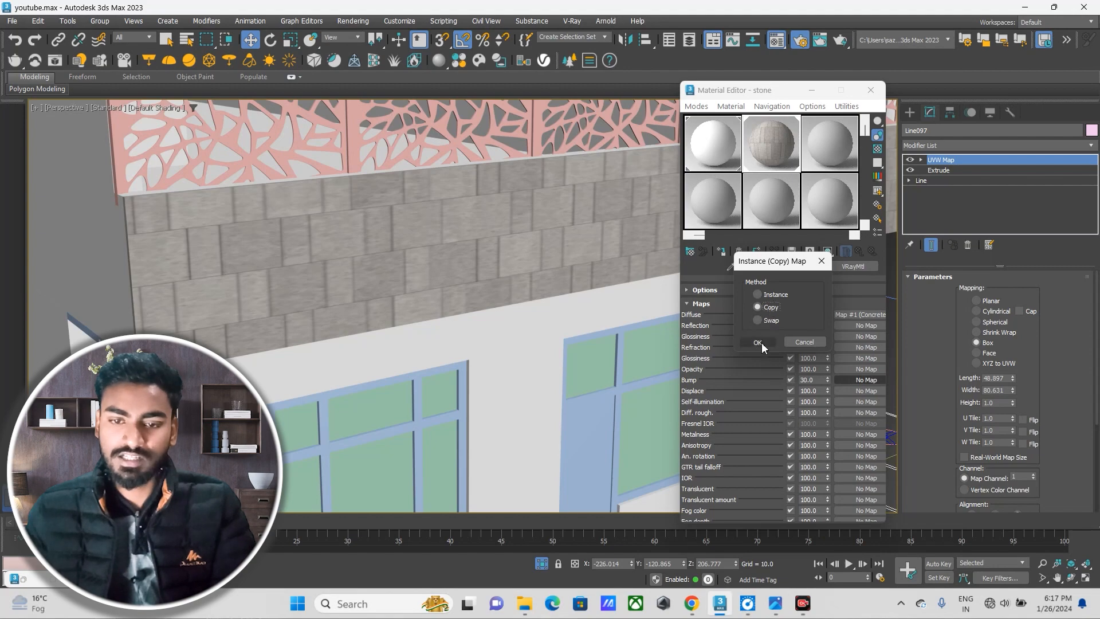
pyautogui.click(758, 342)
# Set the stone material's bump amount to 80 and check the stone on the top band.
pyautogui.scroll(-5, 458, 256)
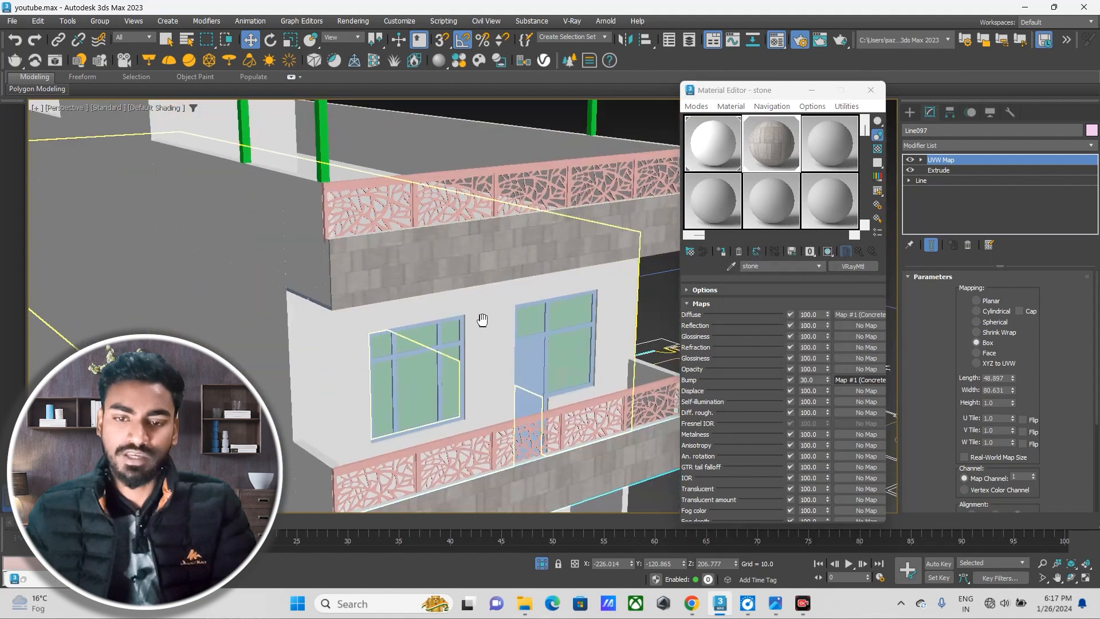
pyautogui.scroll(4, 515, 344)
pyautogui.scroll(3, 418, 238)
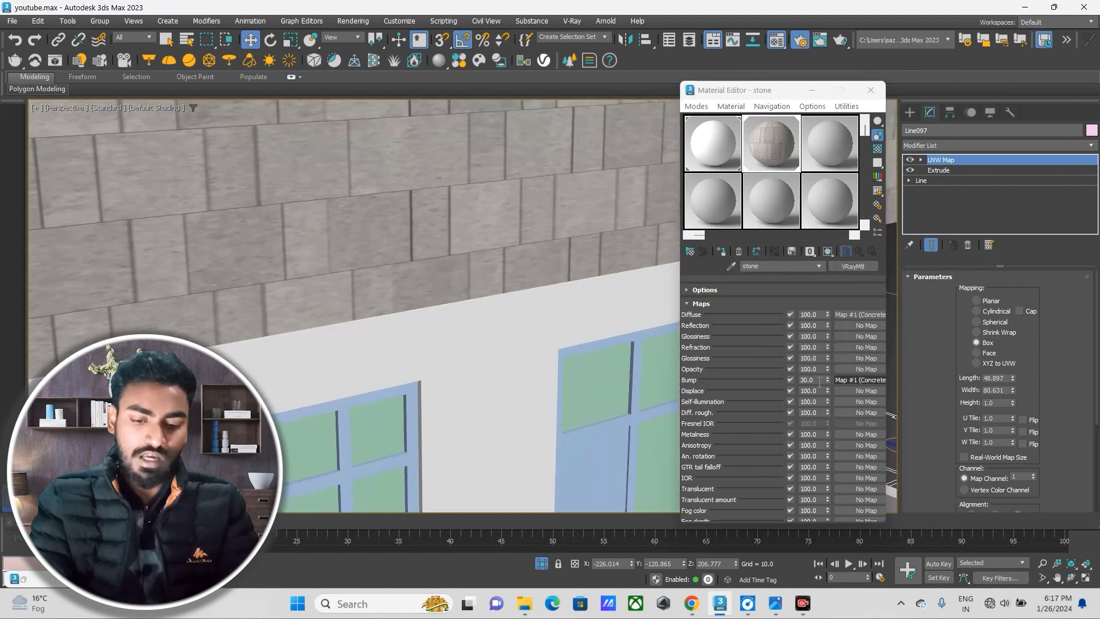
pyautogui.doubleClick(806, 379)
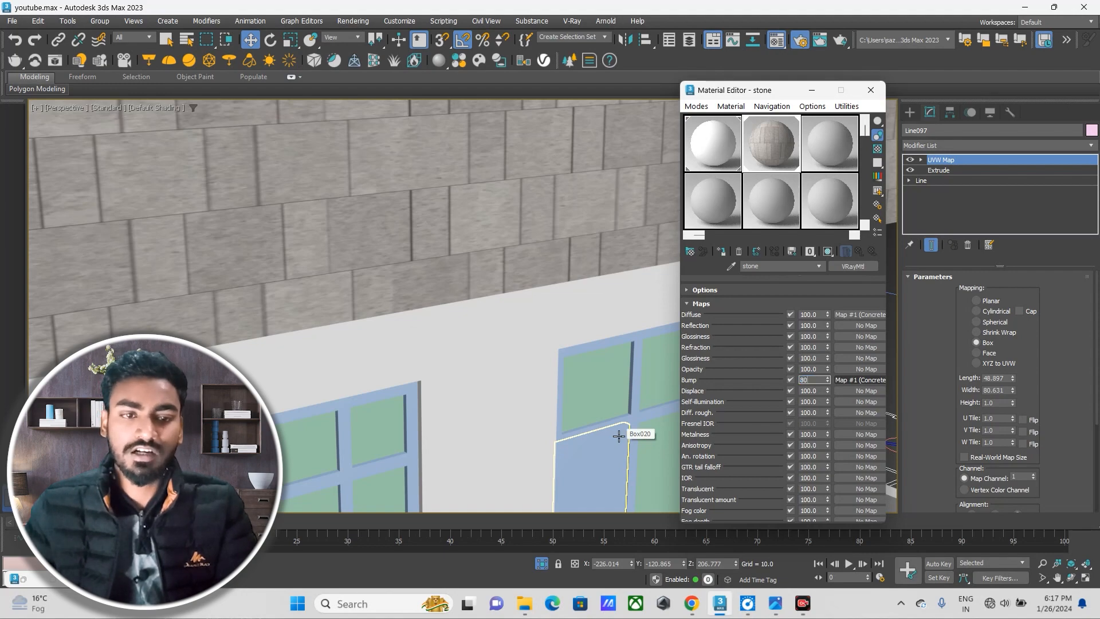
pyautogui.scroll(-5, 405, 246)
pyautogui.keyDown('alt'); pyautogui.moveTo(405, 246); pyautogui.dragTo(452, 260, button='middle'); pyautogui.keyUp('alt')
pyautogui.scroll(5, 398, 250)
pyautogui.scroll(3, 469, 280)
pyautogui.scroll(-3, 470, 280)
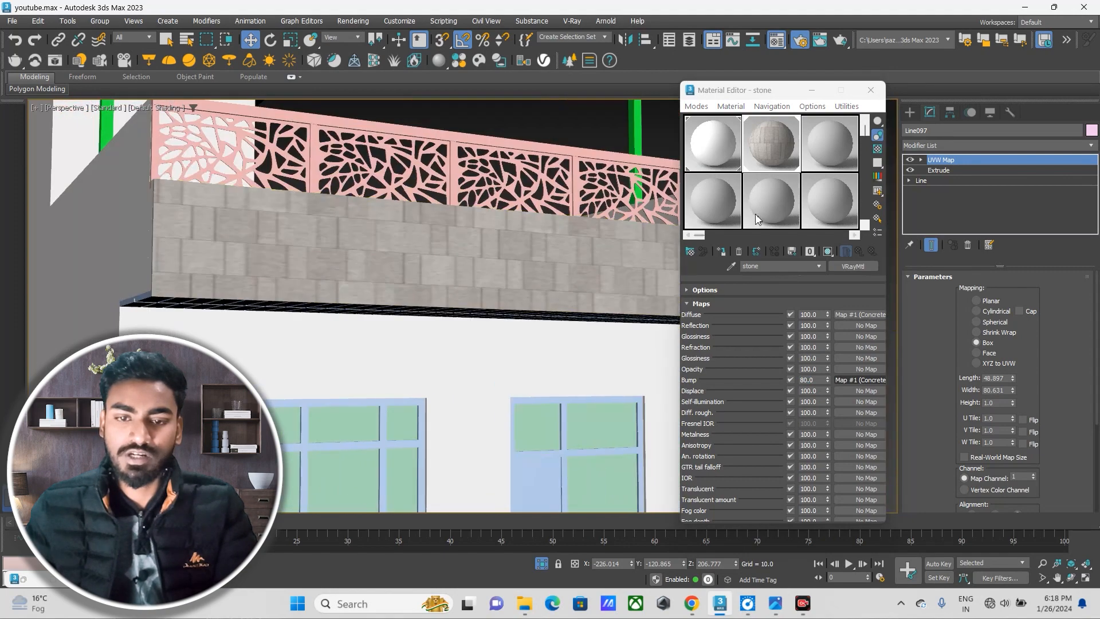
# Set the stone material's reflection colour to a dark grey of value 23 and its refraction glossiness to 0.6.
pyautogui.click(751, 303)
pyautogui.click(721, 282)
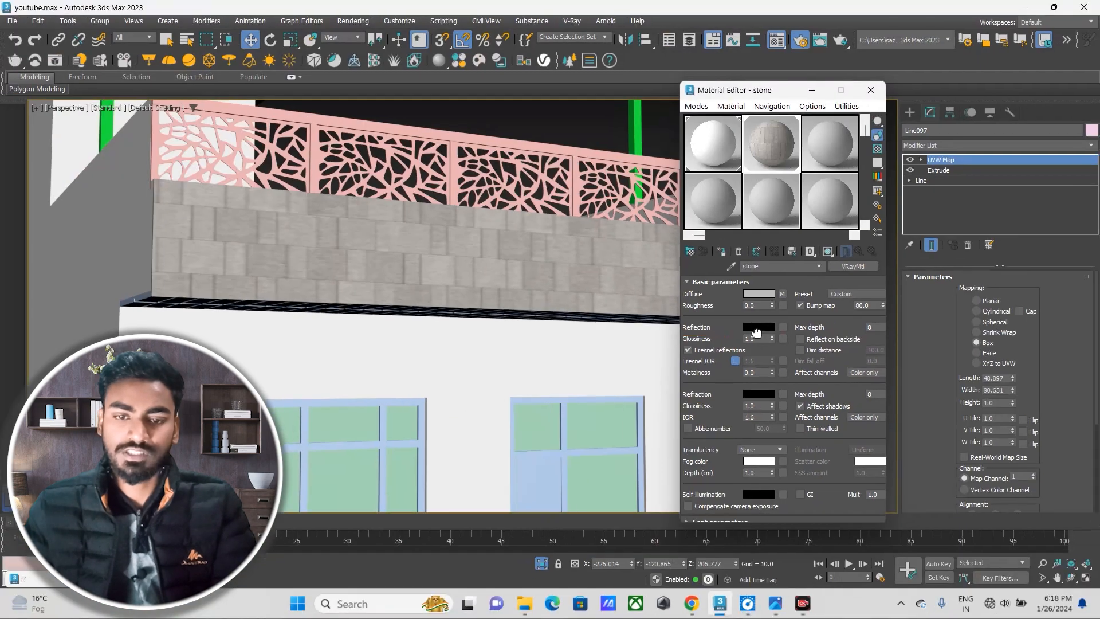
pyautogui.click(755, 327)
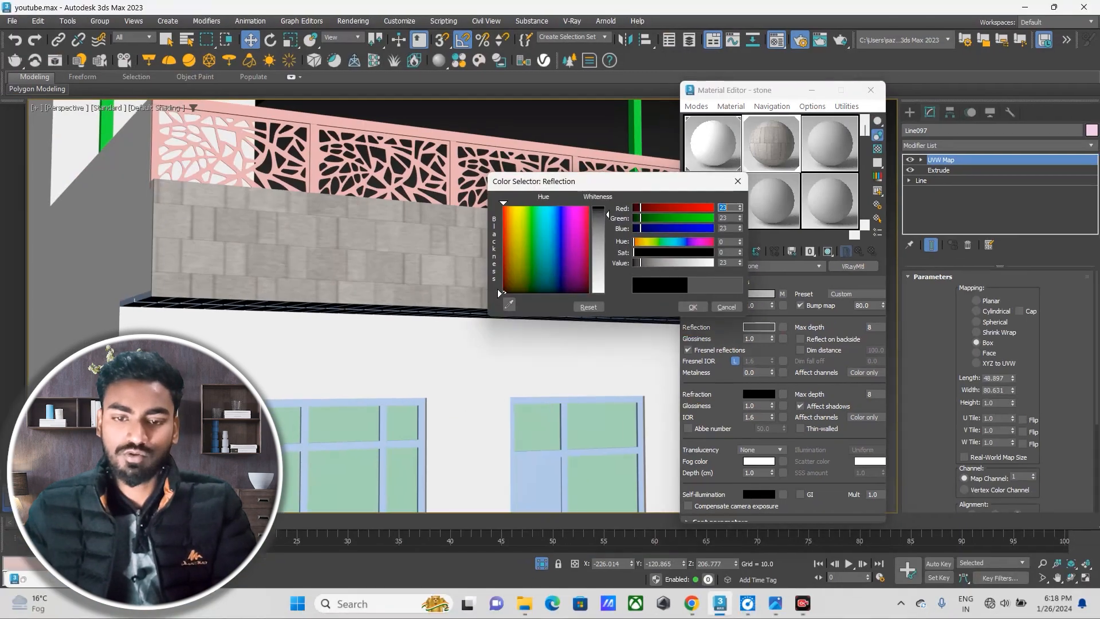
pyautogui.click(606, 217)
pyautogui.click(693, 307)
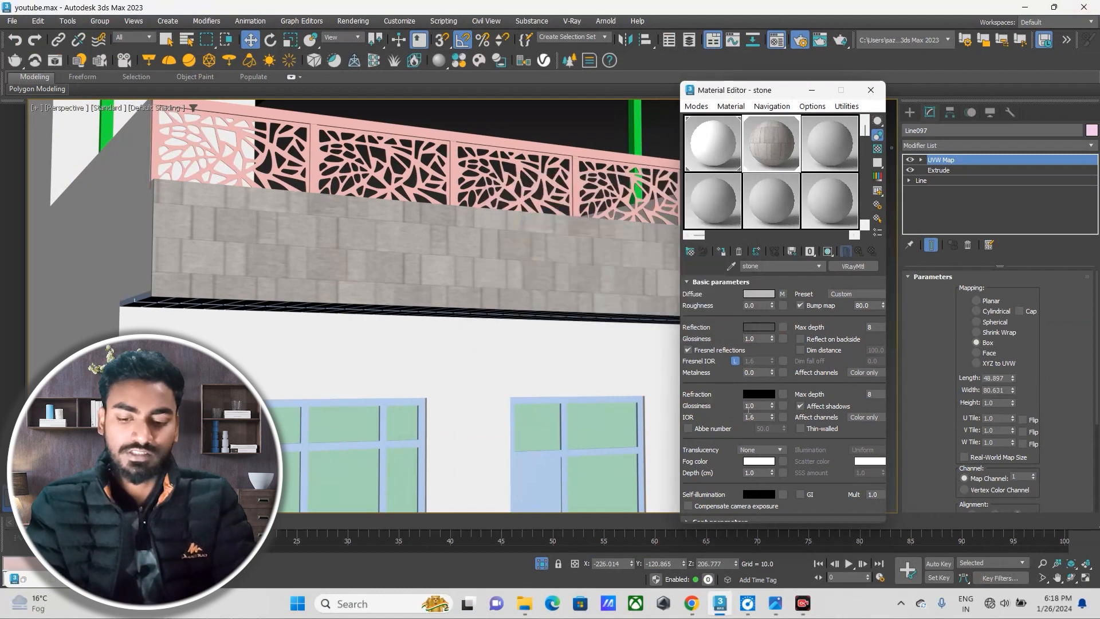
pyautogui.doubleClick(756, 405)
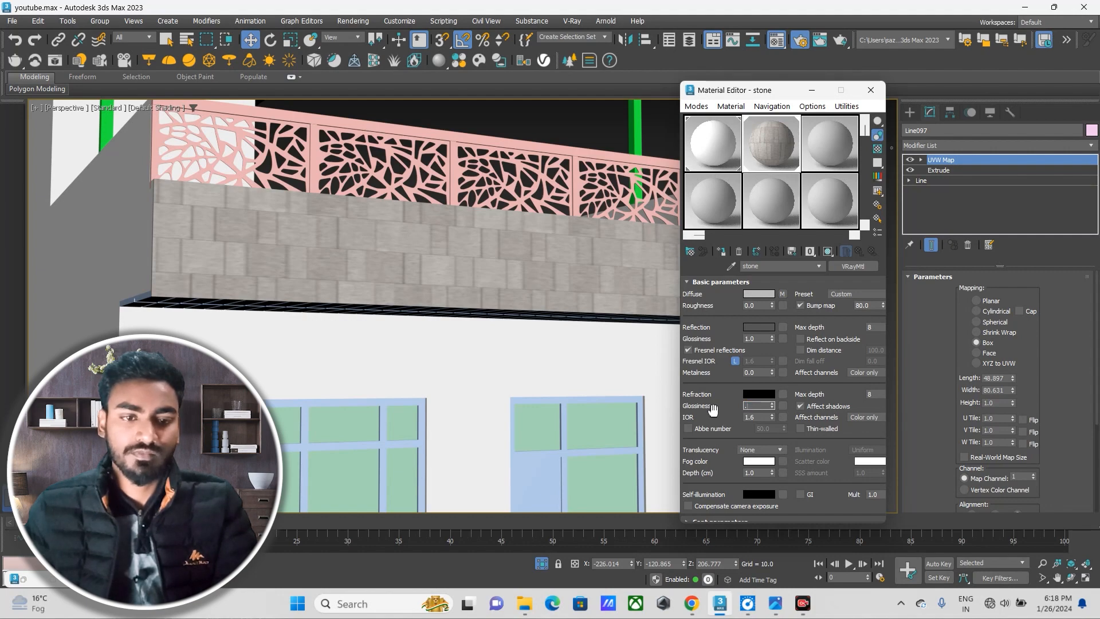
pyautogui.scroll(-5, 449, 231)
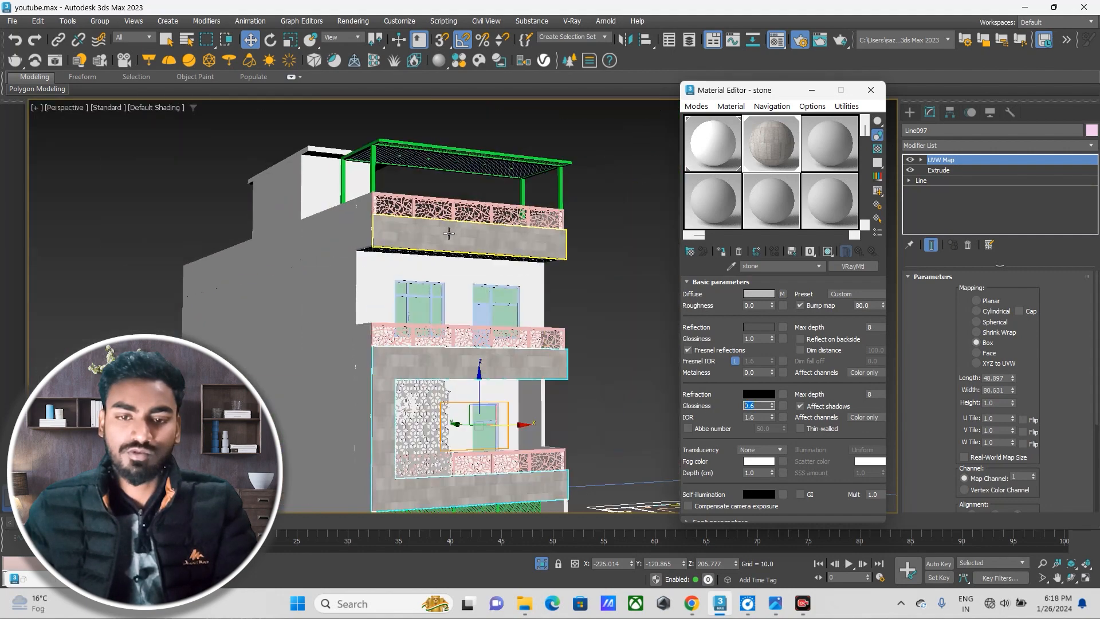
pyautogui.keyDown('alt'); pyautogui.moveTo(427, 349); pyautogui.dragTo(418, 306, button='middle'); pyautogui.keyUp('alt')
pyautogui.scroll(-5, 419, 307)
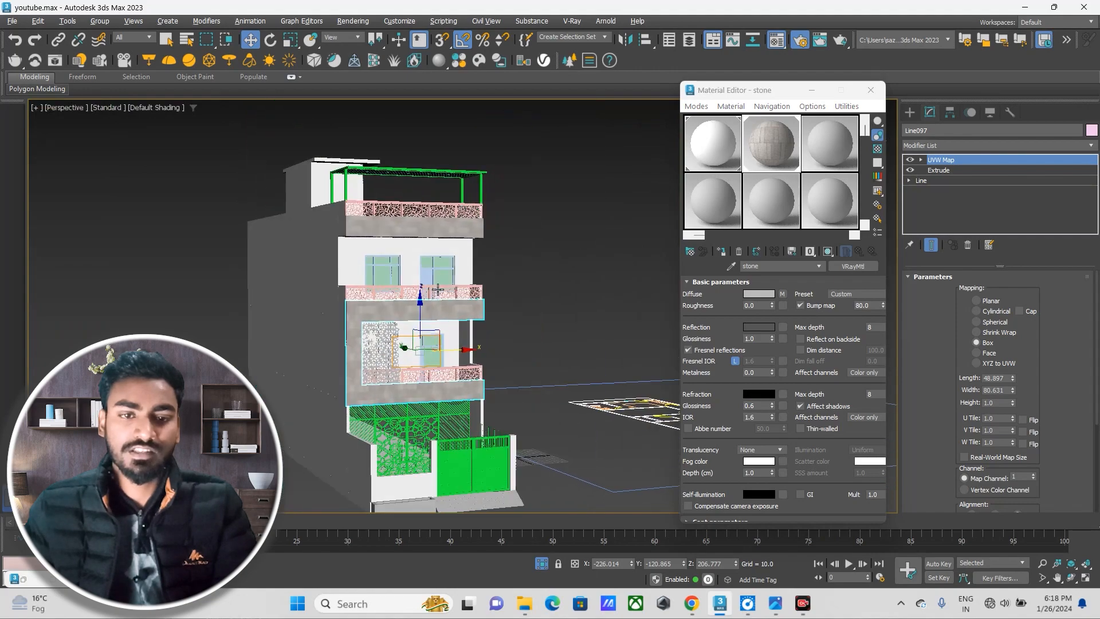
# Examine the facade finishes in the reference render el1.jpg, return to 3ds Max and activate the unused sample below the white material.
pyautogui.click(775, 602)
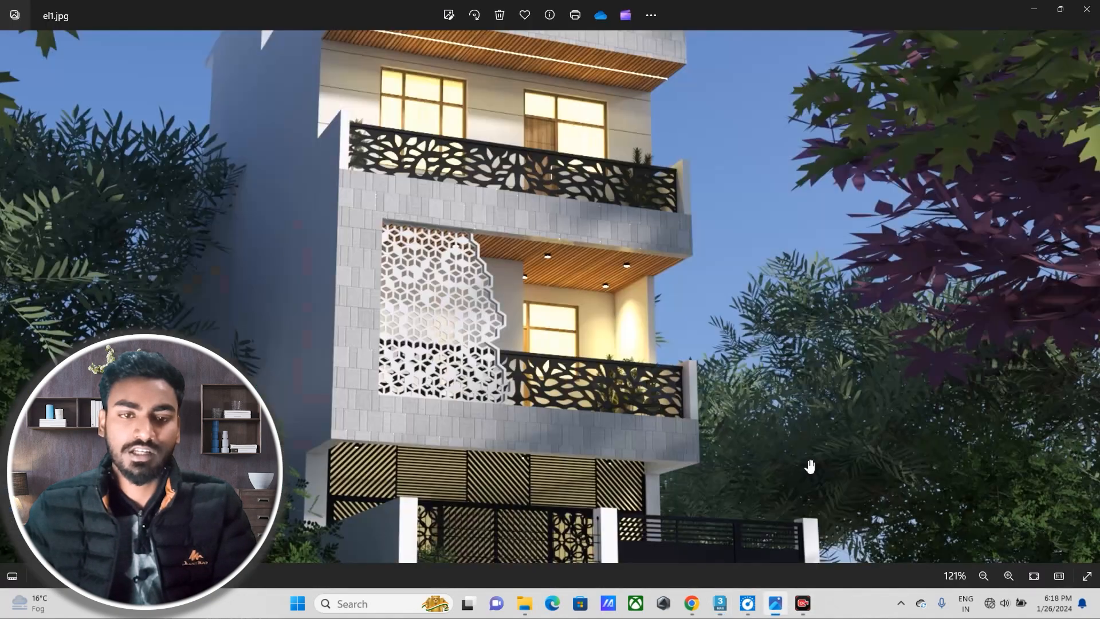
pyautogui.scroll(3, 504, 142)
pyautogui.scroll(-5, 505, 141)
pyautogui.moveTo(516, 185); pyautogui.dragTo(556, 258)
pyautogui.scroll(3, 510, 251)
pyautogui.scroll(-2, 530, 253)
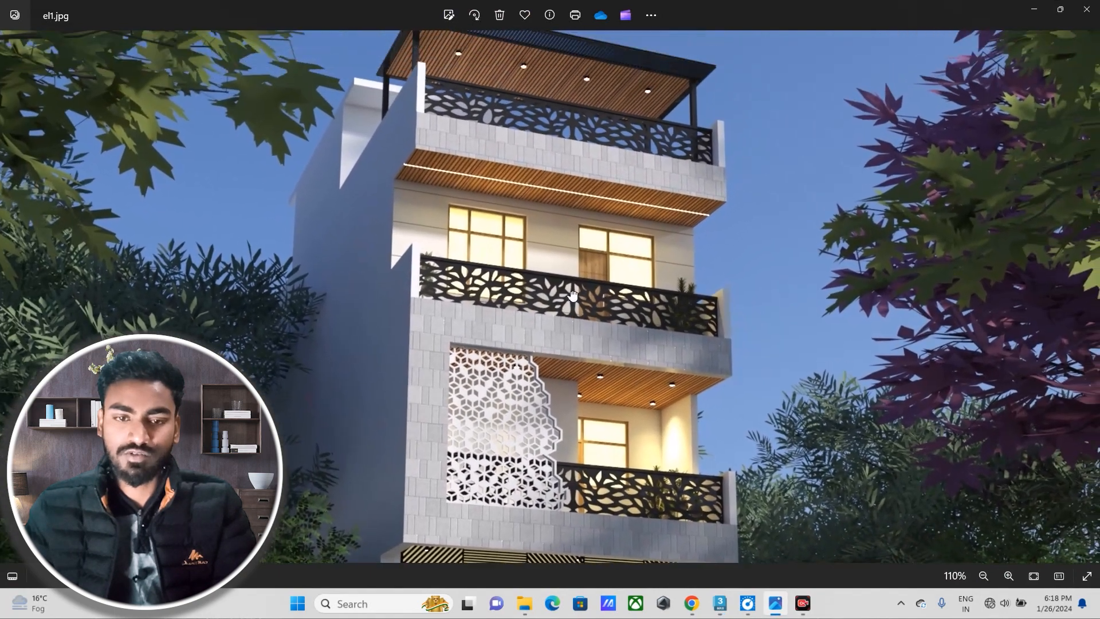
pyautogui.scroll(1, 518, 298)
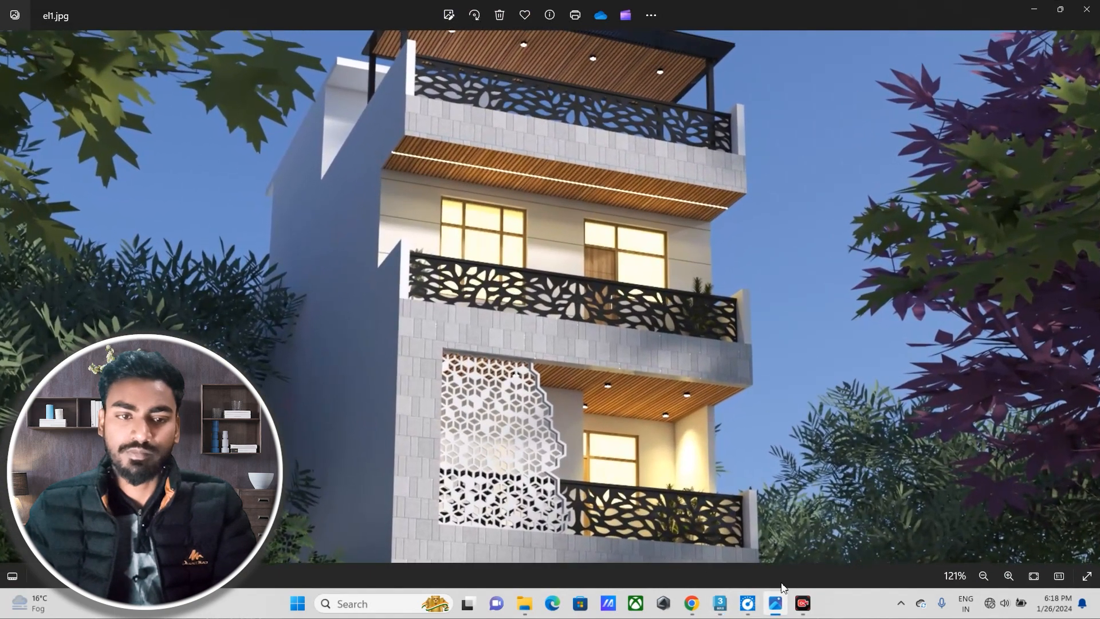
pyautogui.click(714, 520)
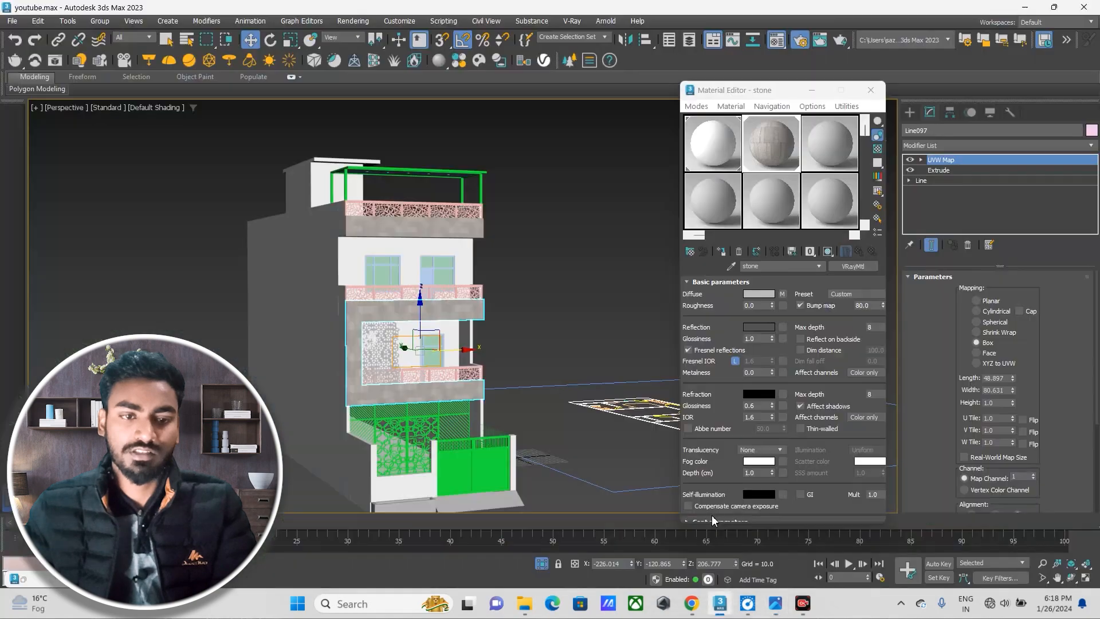
pyautogui.click(714, 208)
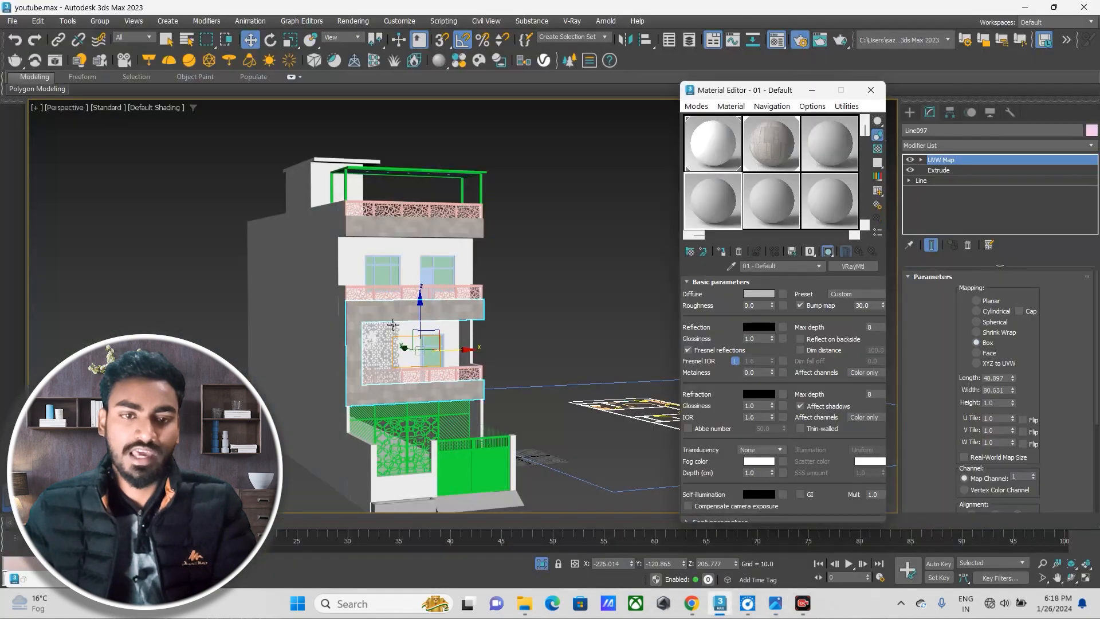
pyautogui.scroll(5, 433, 277)
pyautogui.click(433, 277)
pyautogui.scroll(-4, 433, 252)
pyautogui.moveTo(432, 239); pyautogui.dragTo(434, 304, button='middle')
pyautogui.keyDown('ctrl'); pyautogui.click(459, 203); pyautogui.keyUp('ctrl')
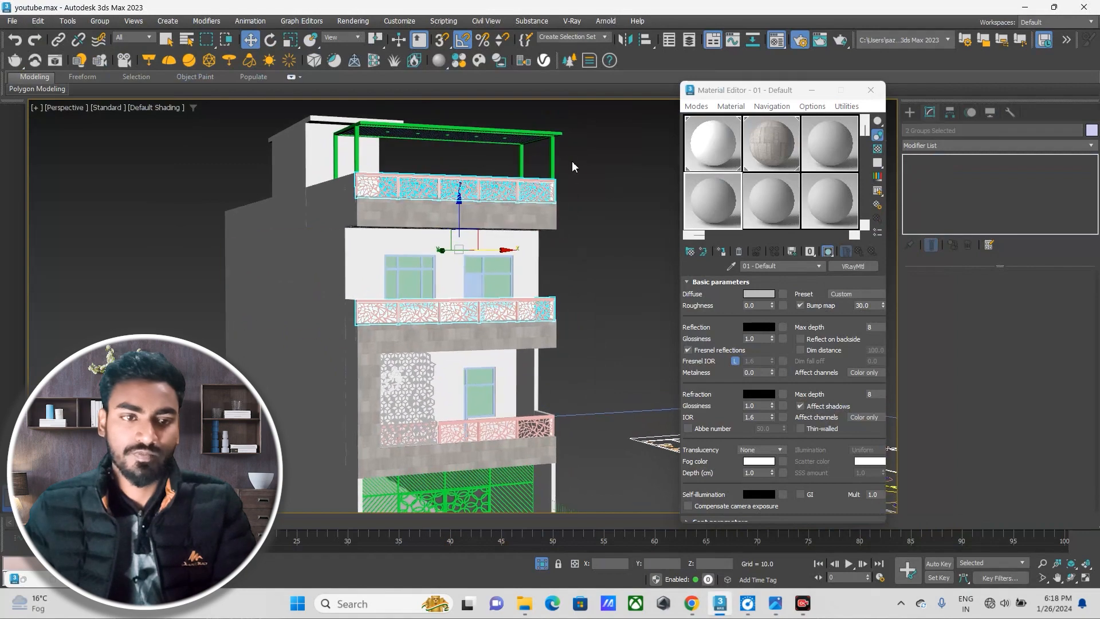
pyautogui.scroll(3, 565, 172)
pyautogui.moveTo(510, 256); pyautogui.dragTo(526, 285, button='middle')
pyautogui.scroll(-3, 526, 285)
pyautogui.moveTo(548, 237); pyautogui.dragTo(533, 192, button='middle')
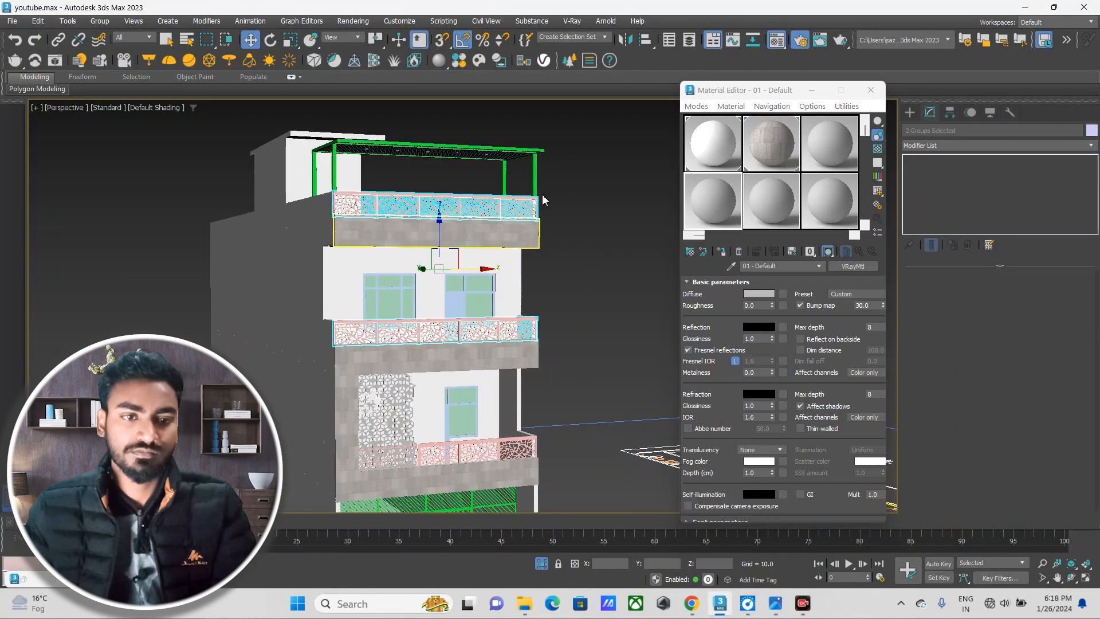
pyautogui.keyDown('ctrl'); pyautogui.click(542, 152); pyautogui.keyUp('ctrl')
pyautogui.keyDown('ctrl'); pyautogui.click(544, 152); pyautogui.keyUp('ctrl')
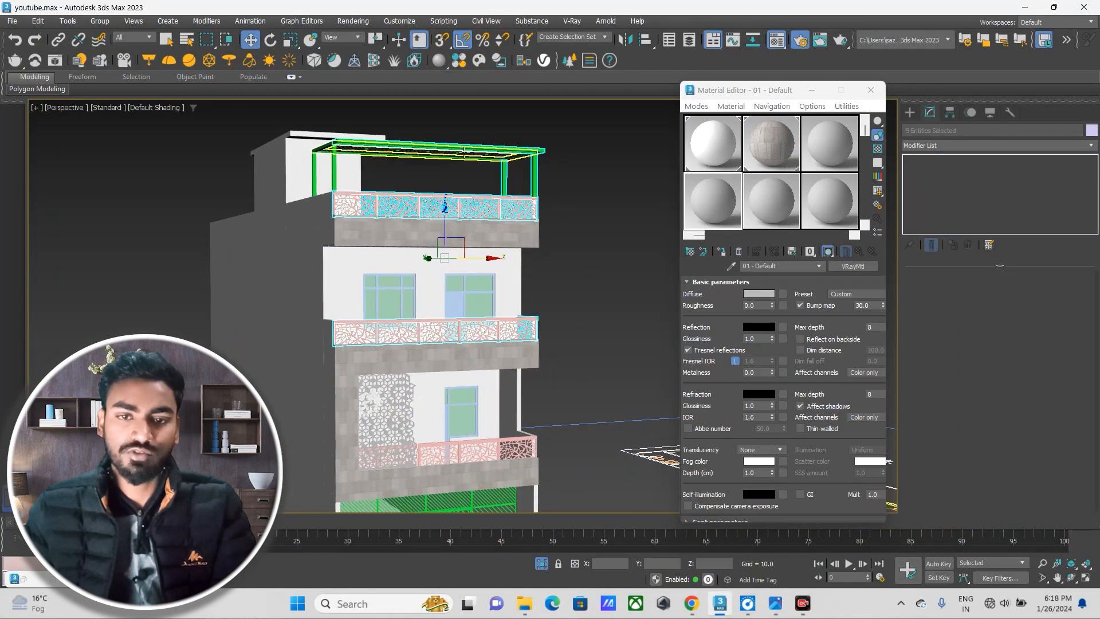
pyautogui.scroll(2, 390, 162)
pyautogui.keyDown('alt'); pyautogui.moveTo(390, 162); pyautogui.dragTo(436, 136, button='middle'); pyautogui.keyUp('alt')
pyautogui.moveTo(435, 136); pyautogui.dragTo(455, 210, button='middle')
pyautogui.scroll(4, 385, 152)
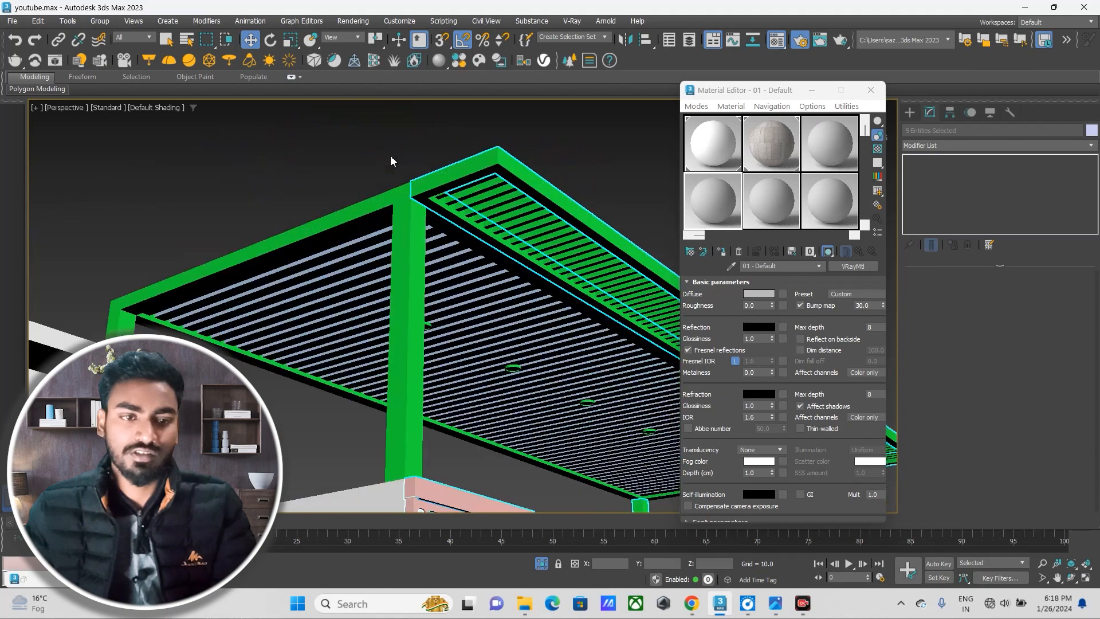
pyautogui.scroll(-2, 487, 304)
pyautogui.moveTo(487, 304); pyautogui.dragTo(413, 247, button='middle')
pyautogui.scroll(-2, 408, 236)
pyautogui.click(469, 170)
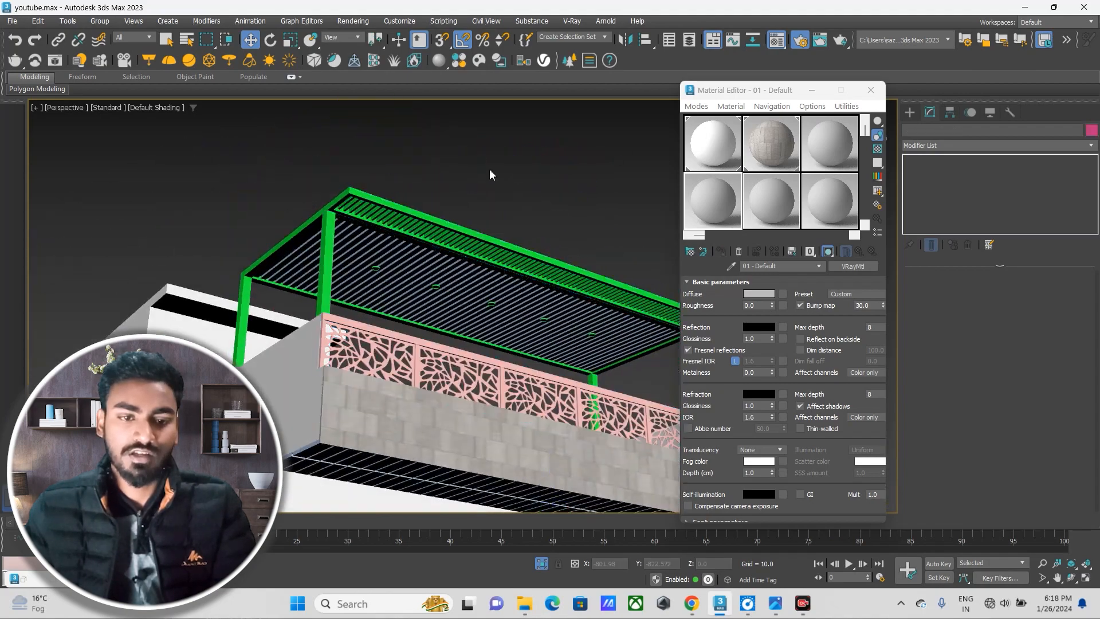
# Load the green pergola frame's existing material, named black, into the active sample by picking it from the model.
pyautogui.click(731, 266)
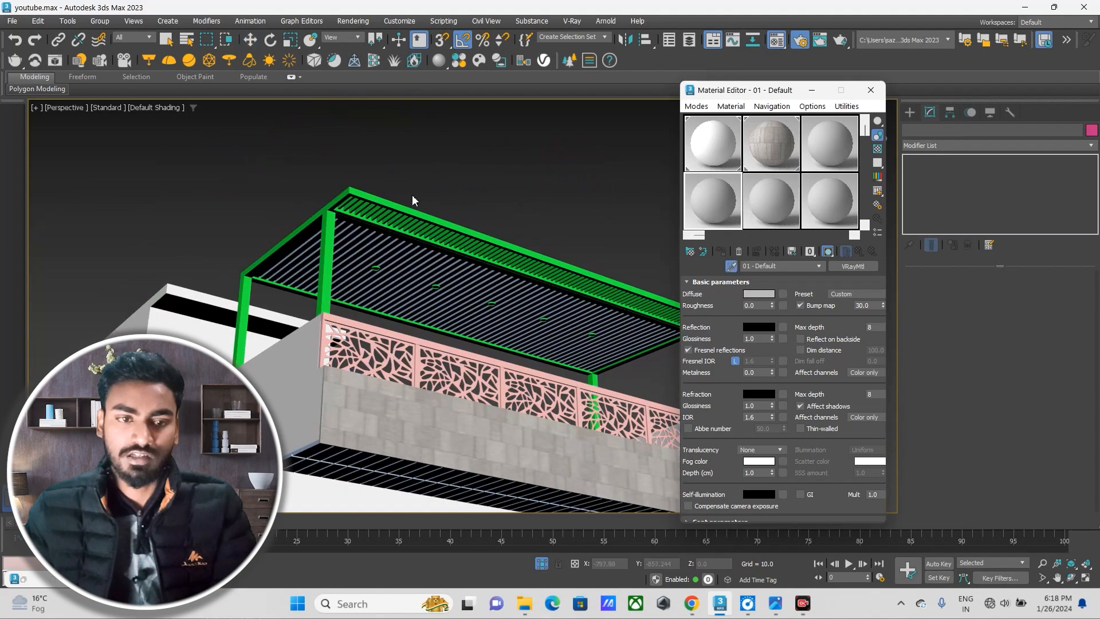
pyautogui.click(389, 198)
pyautogui.scroll(-5, 442, 248)
pyautogui.moveTo(487, 287); pyautogui.dragTo(401, 213, button='middle')
pyautogui.scroll(-2, 429, 201)
pyautogui.scroll(3, 402, 212)
pyautogui.scroll(-3, 402, 213)
pyautogui.moveTo(421, 295); pyautogui.dragTo(446, 278, button='middle')
pyautogui.scroll(-3, 405, 224)
pyautogui.scroll(3, 415, 229)
# Select the CNC jali railings on all three balconies and assign the black material to them.
pyautogui.click(424, 182)
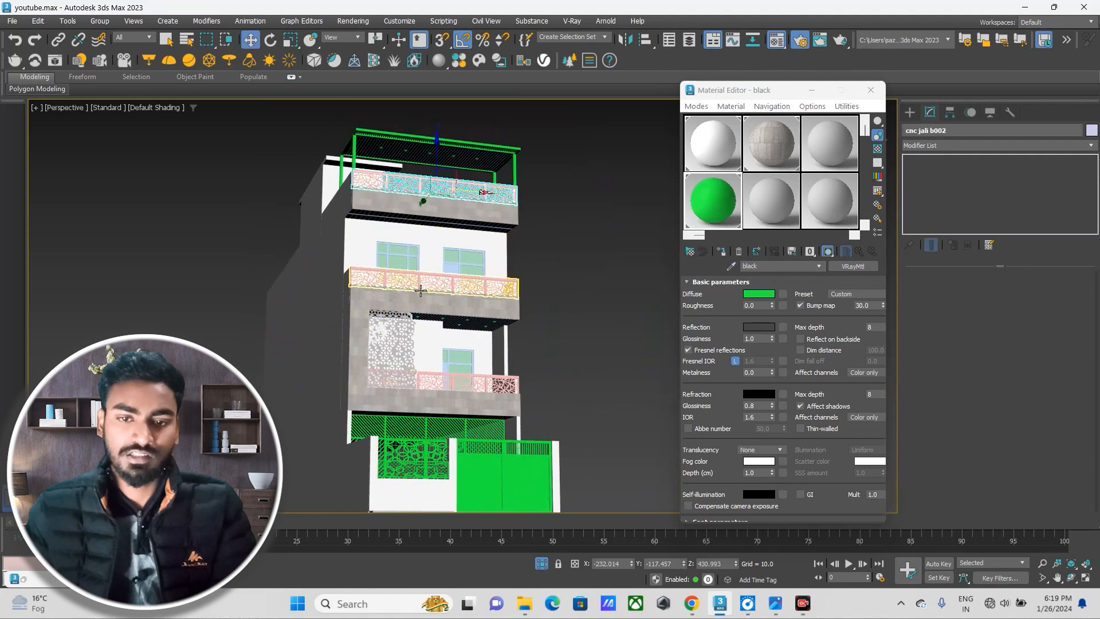
pyautogui.keyDown('ctrl'); pyautogui.click(423, 282); pyautogui.keyUp('ctrl')
pyautogui.keyDown('ctrl'); pyautogui.click(437, 381); pyautogui.keyUp('ctrl')
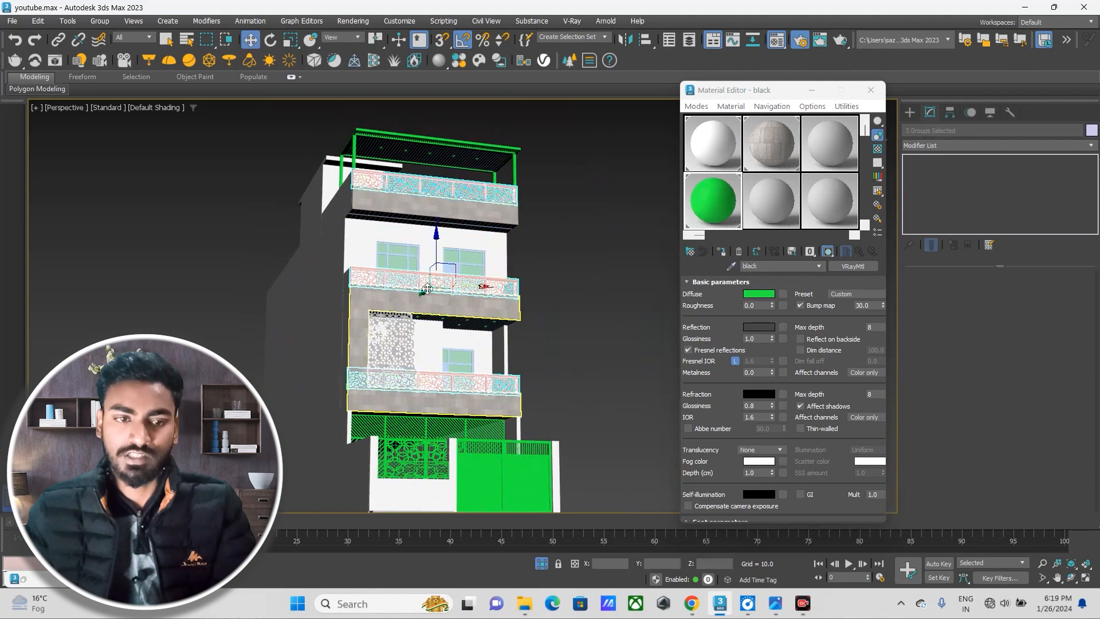
pyautogui.scroll(-2, 440, 297)
pyautogui.scroll(5, 439, 297)
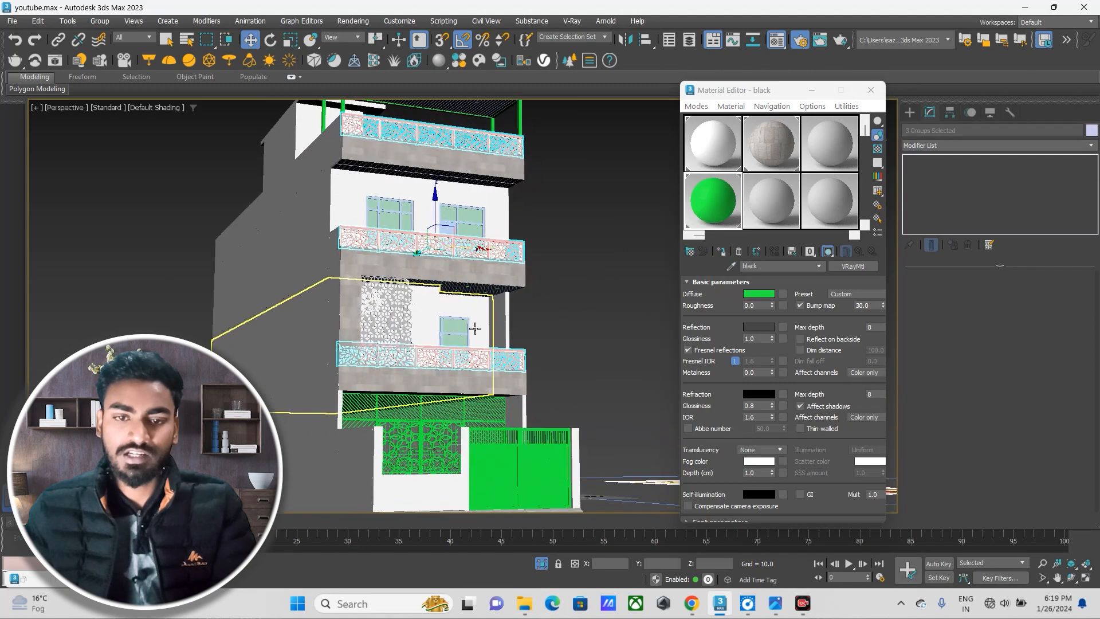
pyautogui.click(719, 252)
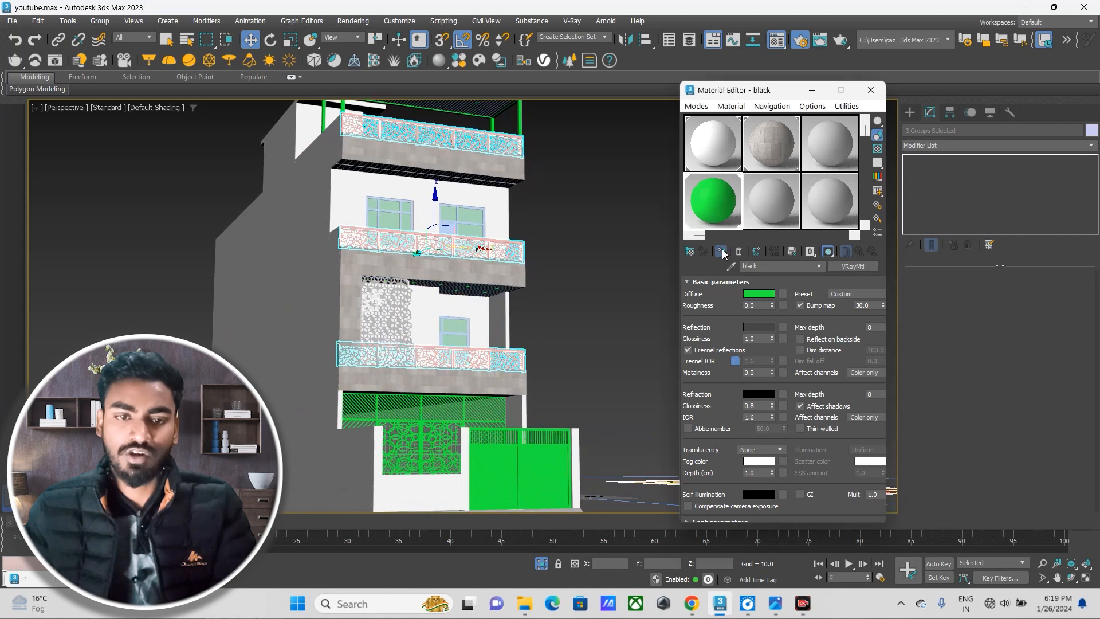
# Change the black material's diffuse colour from green to a near-black neutral with red, green and blue at 2.
pyautogui.click(759, 295)
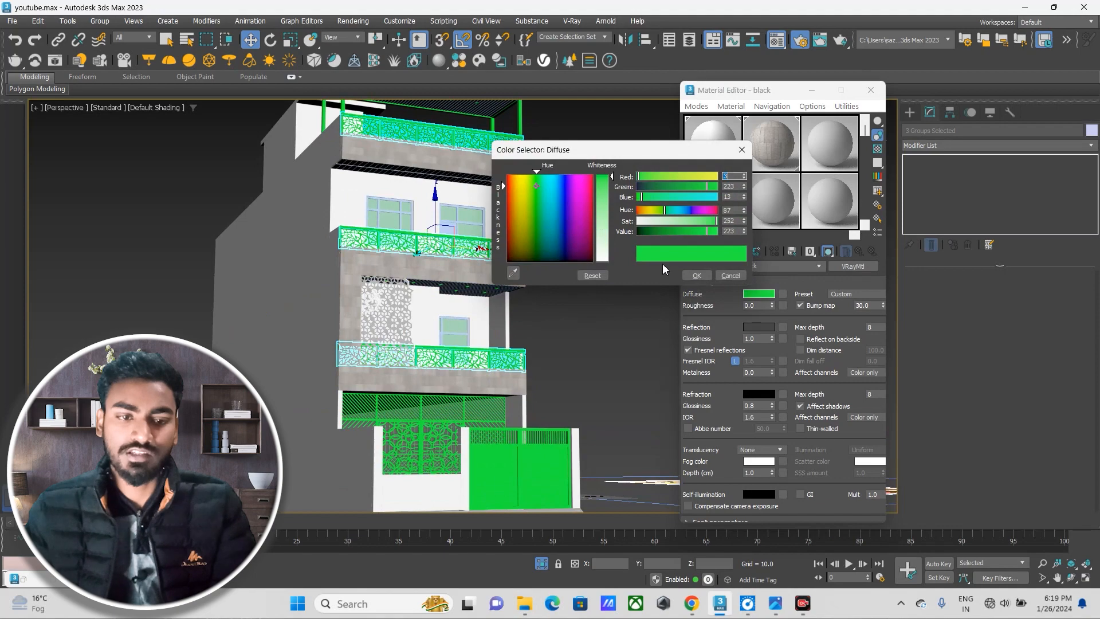
pyautogui.moveTo(572, 224); pyautogui.dragTo(592, 261)
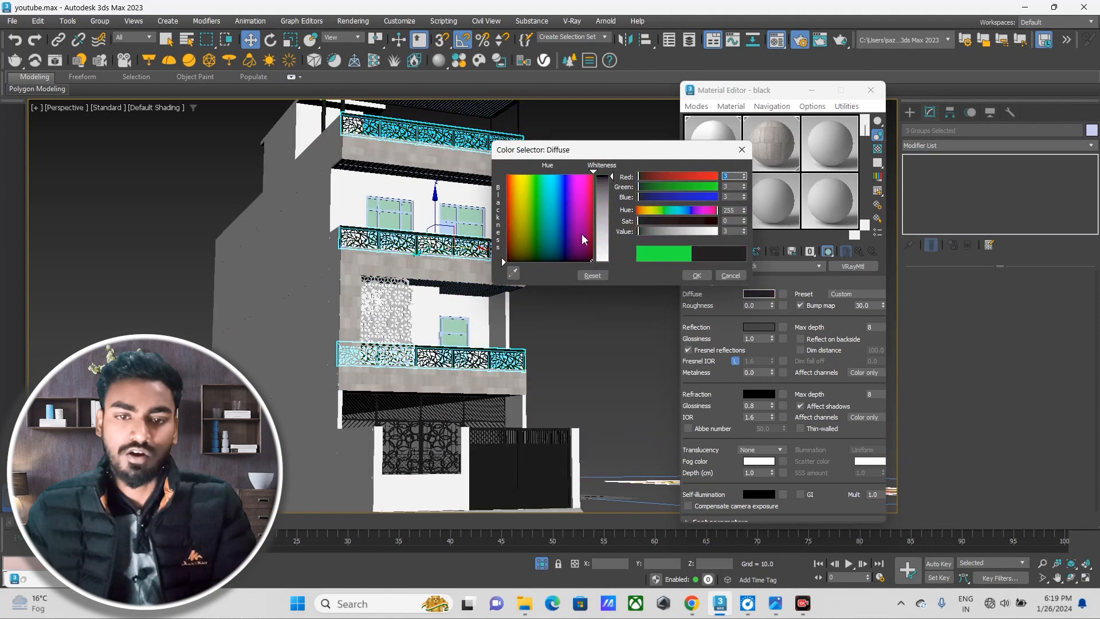
pyautogui.scroll(6, 430, 327)
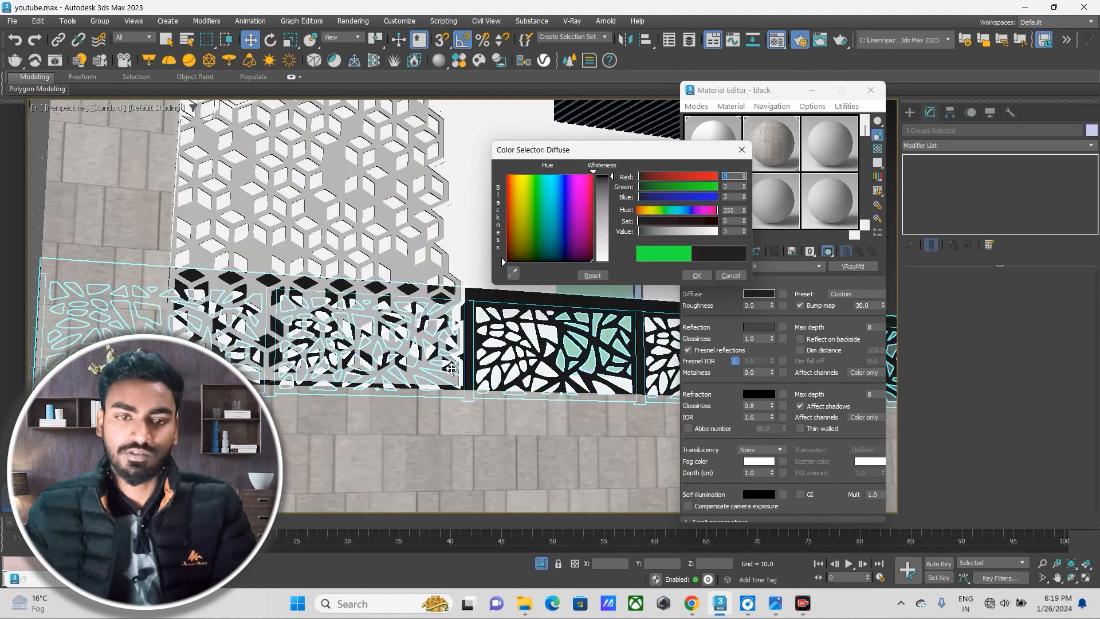
pyautogui.moveTo(519, 369); pyautogui.dragTo(464, 374, button='middle')
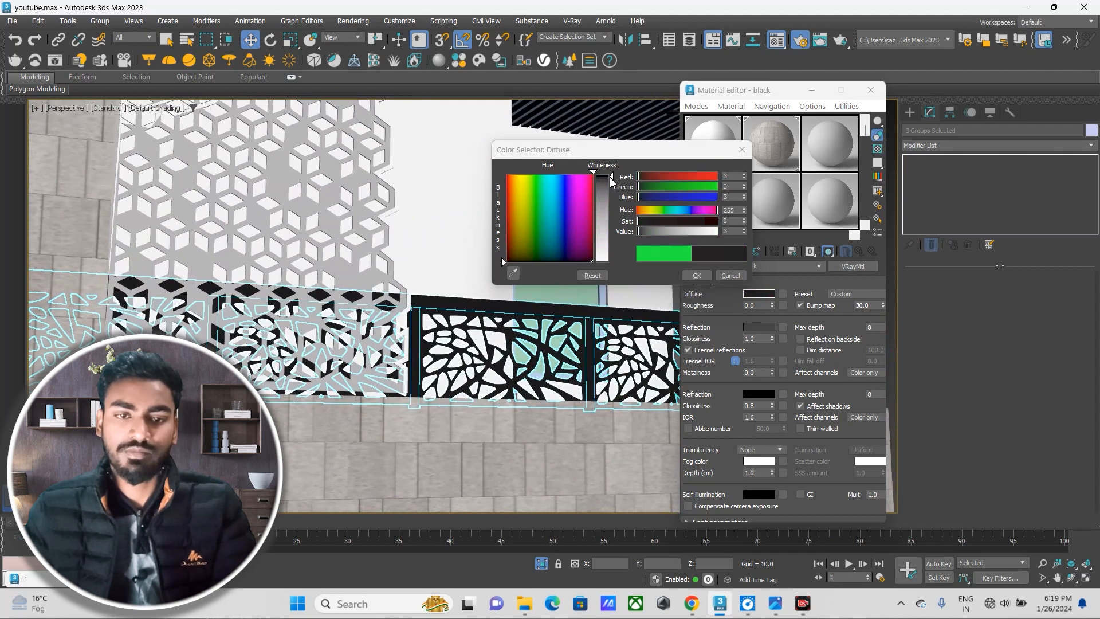
pyautogui.moveTo(612, 175); pyautogui.dragTo(612, 176)
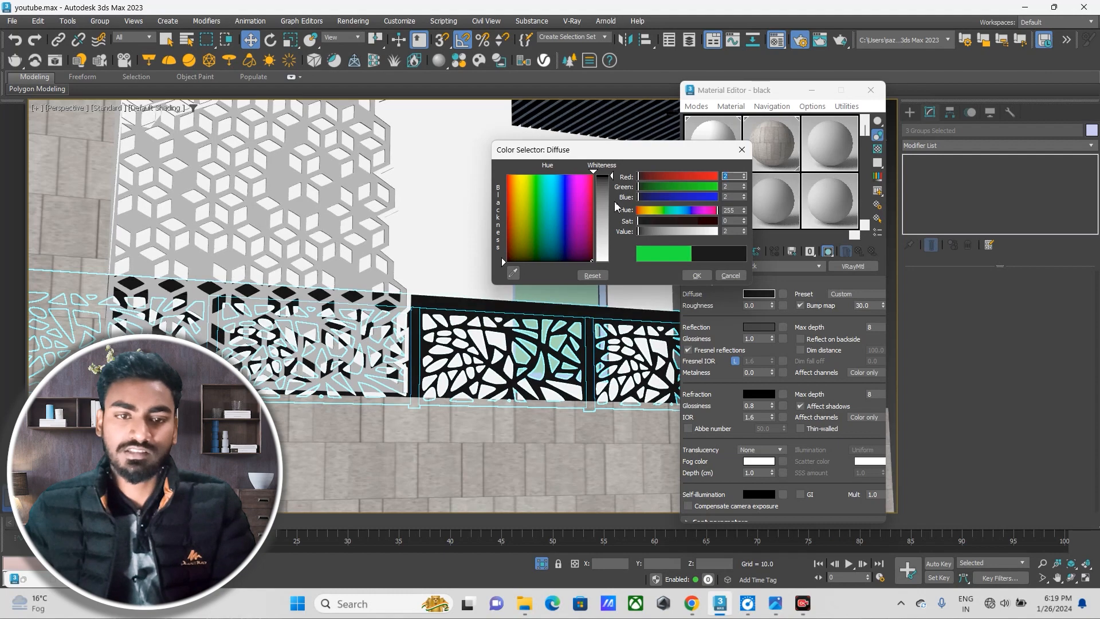
pyautogui.click(697, 276)
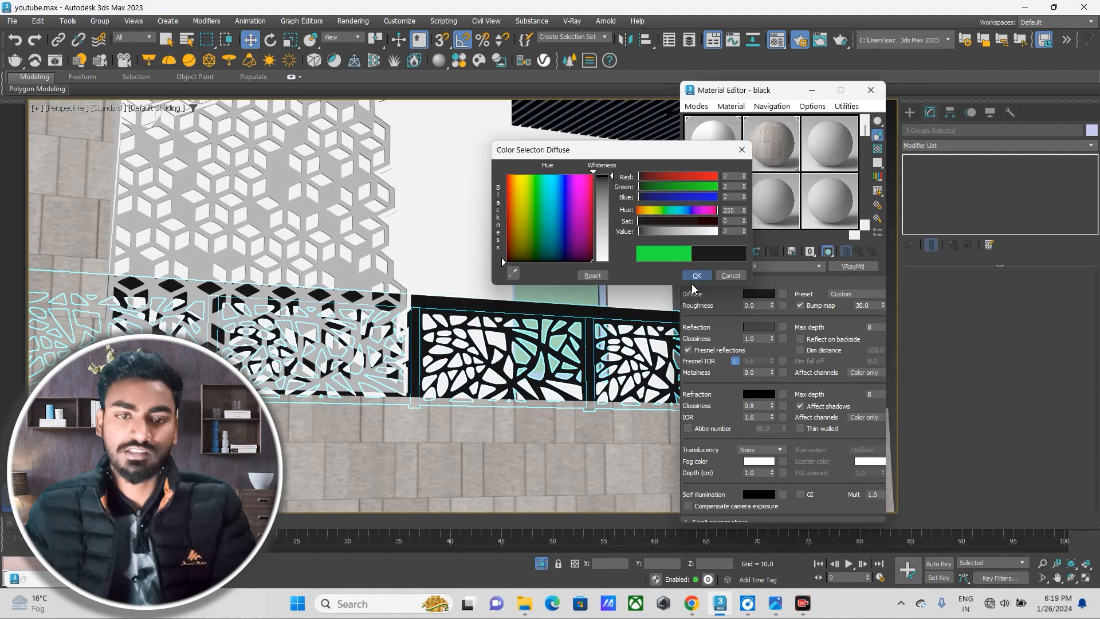
# Lighten the black material's reflection colour to a medium grey and set its refraction glossiness to 0.8.
pyautogui.click(756, 328)
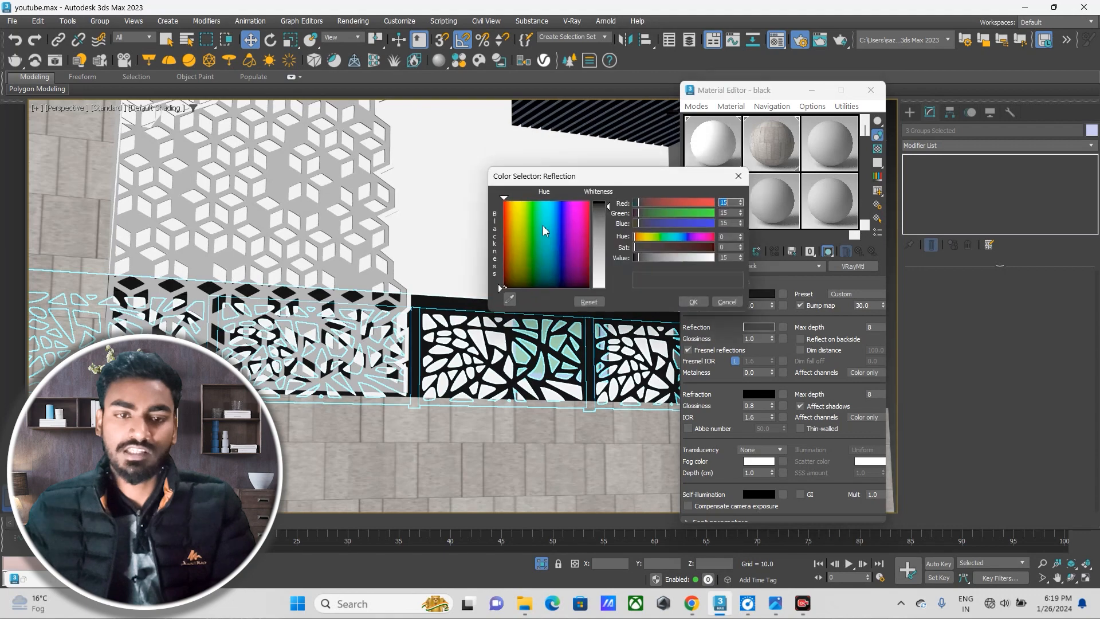
pyautogui.moveTo(608, 214); pyautogui.dragTo(609, 218)
pyautogui.click(697, 303)
pyautogui.scroll(-5, 508, 282)
pyautogui.scroll(-3, 509, 282)
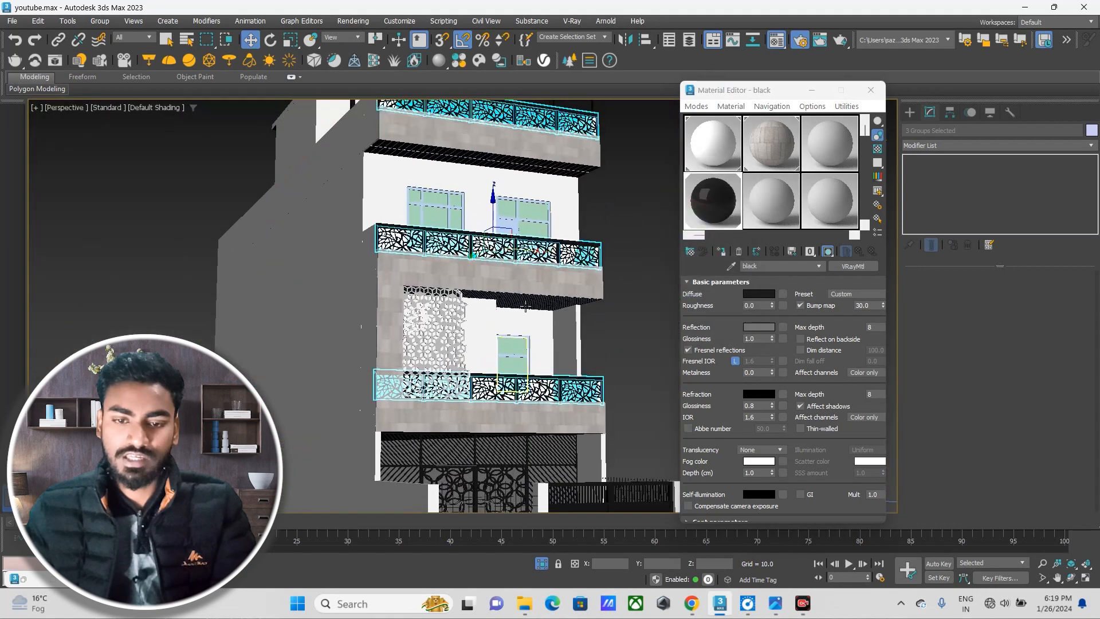
pyautogui.scroll(8, 501, 269)
pyautogui.scroll(-3, 500, 263)
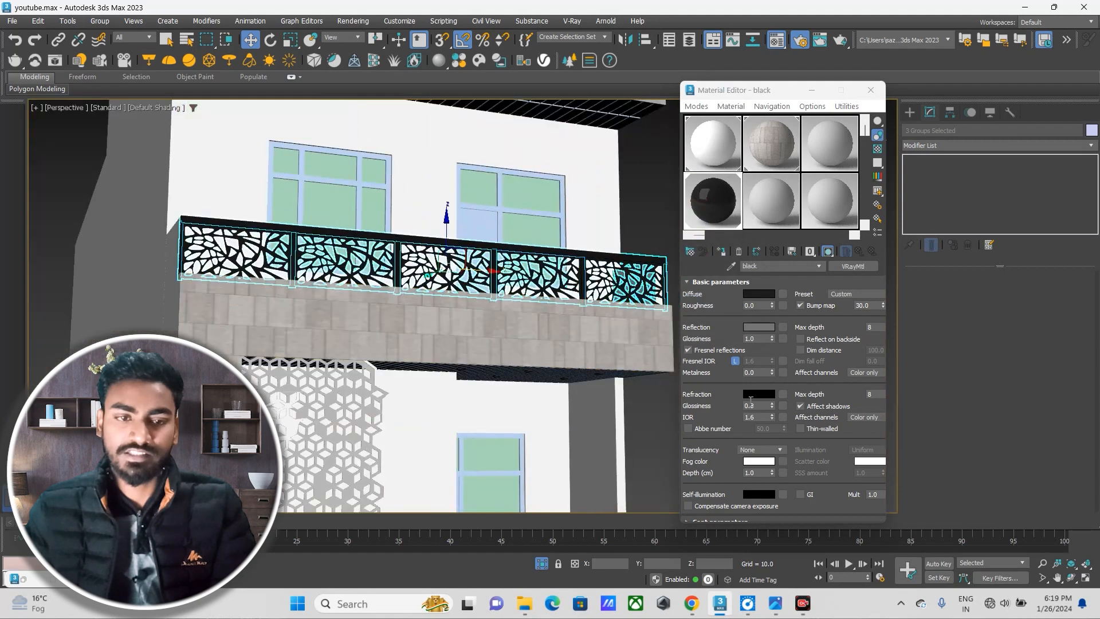
pyautogui.doubleClick(756, 405)
pyautogui.scroll(-5, 430, 272)
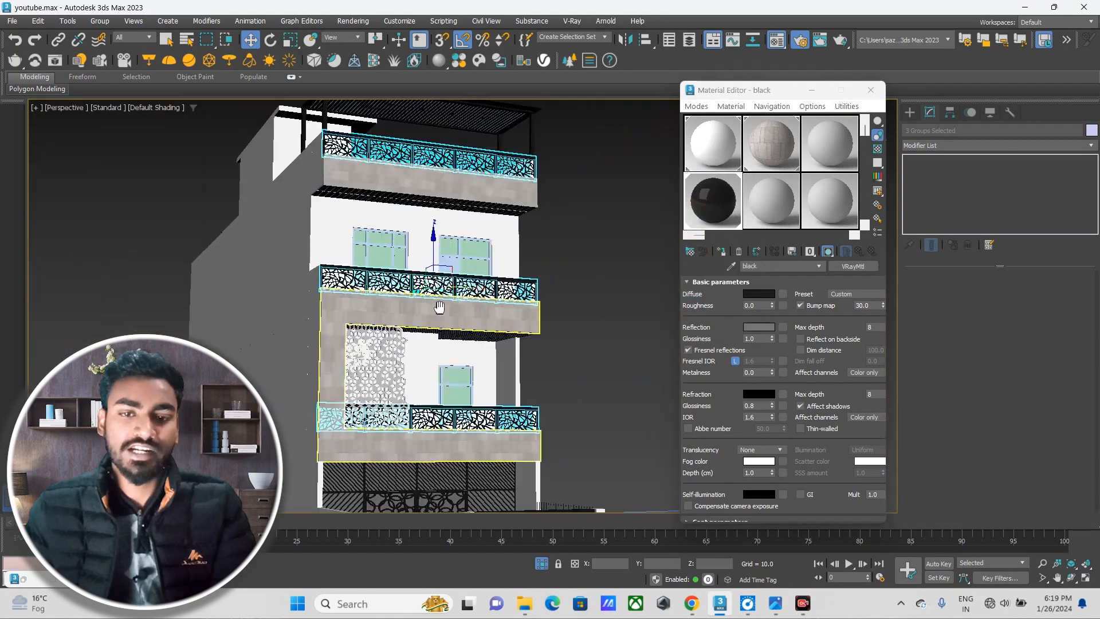
# Compare the slatted balcony and pergola undersides with the wooden ceilings in the reference render, and reposition the Material Editor beside the model.
pyautogui.scroll(2, 412, 258)
pyautogui.scroll(-3, 382, 241)
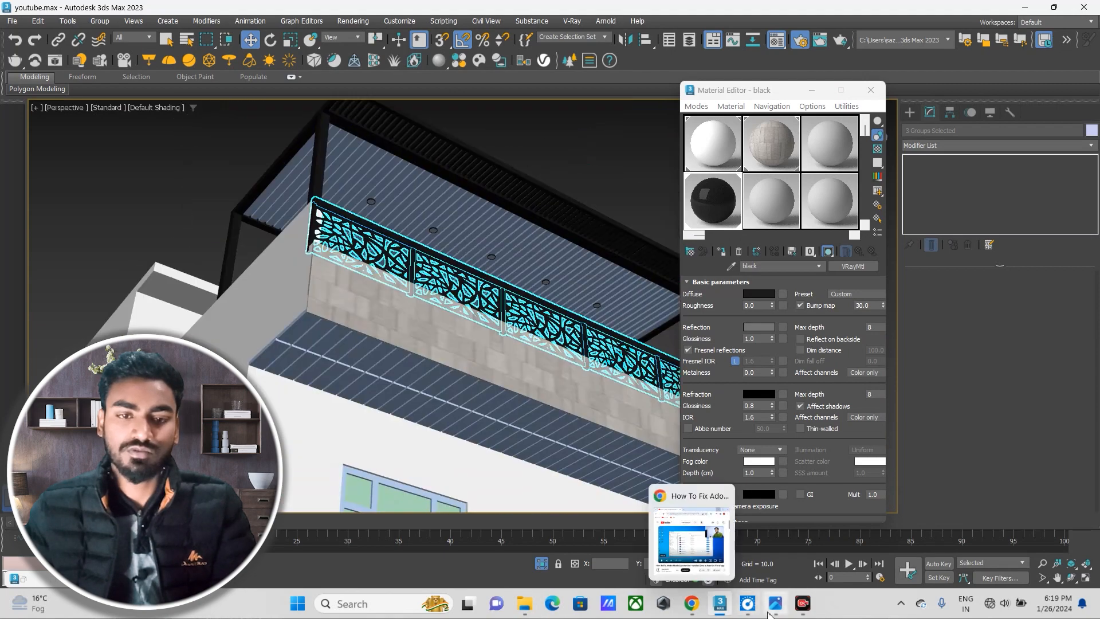
pyautogui.click(771, 608)
pyautogui.scroll(2, 575, 184)
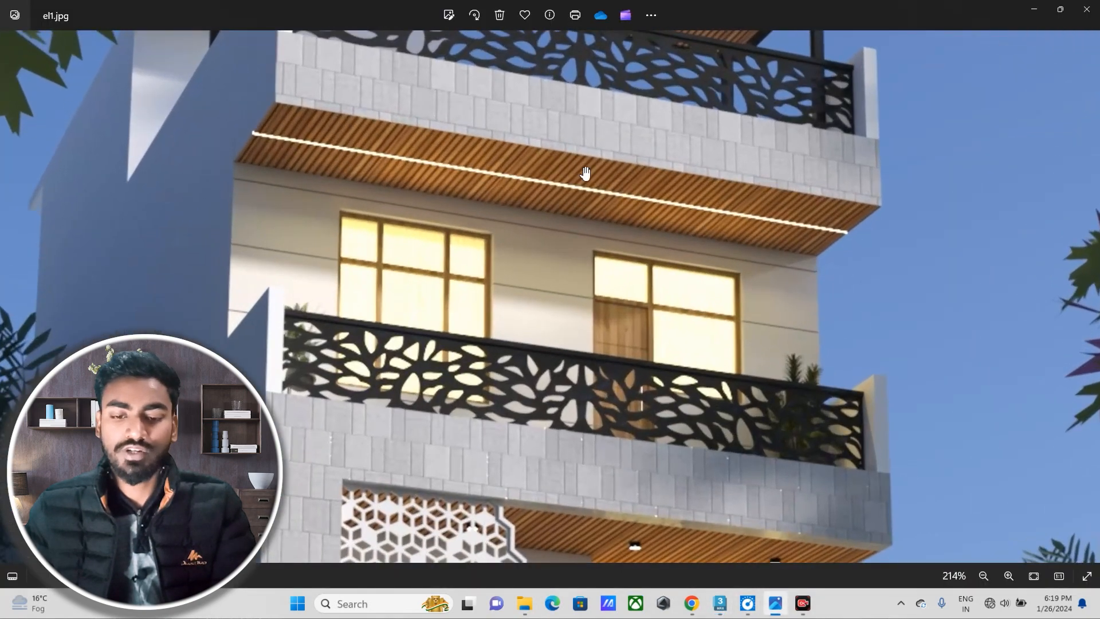
pyautogui.moveTo(722, 606)
pyautogui.click(721, 551)
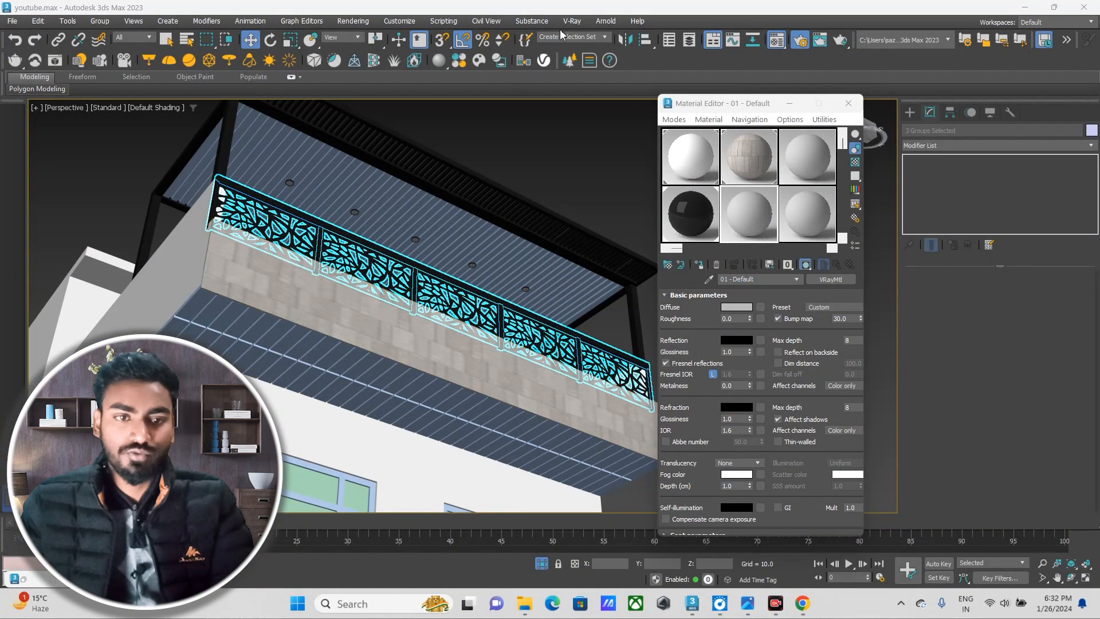
pyautogui.moveTo(762, 109); pyautogui.dragTo(733, 99)
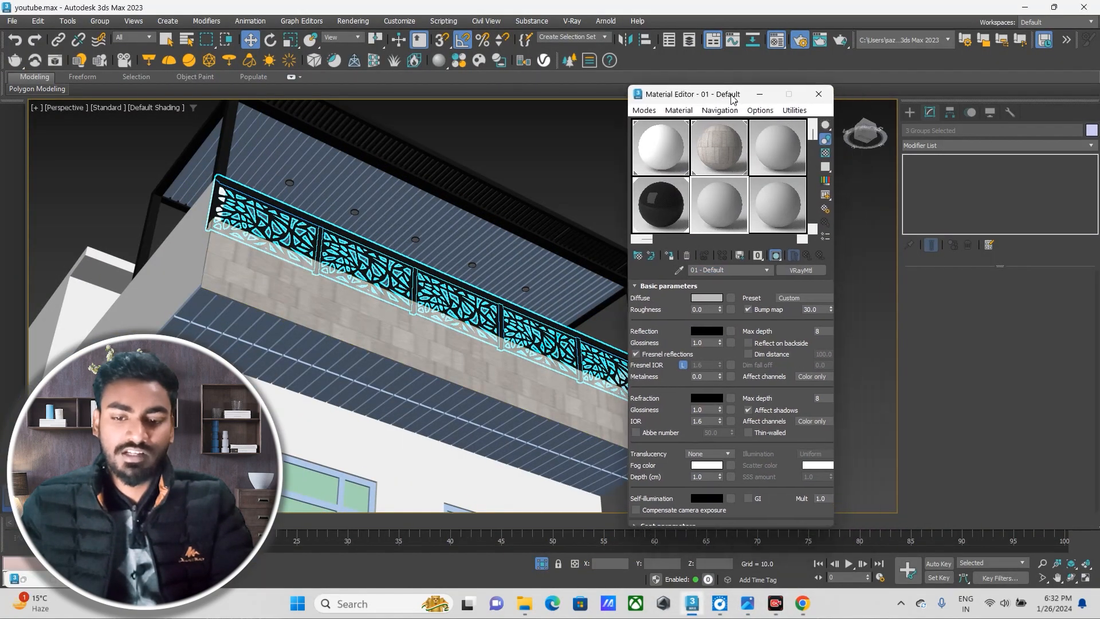
# Check the wooden ceilings in the reference render and load the wood image 素材.jpg as the unused material's diffuse bitmap.
pyautogui.click(747, 603)
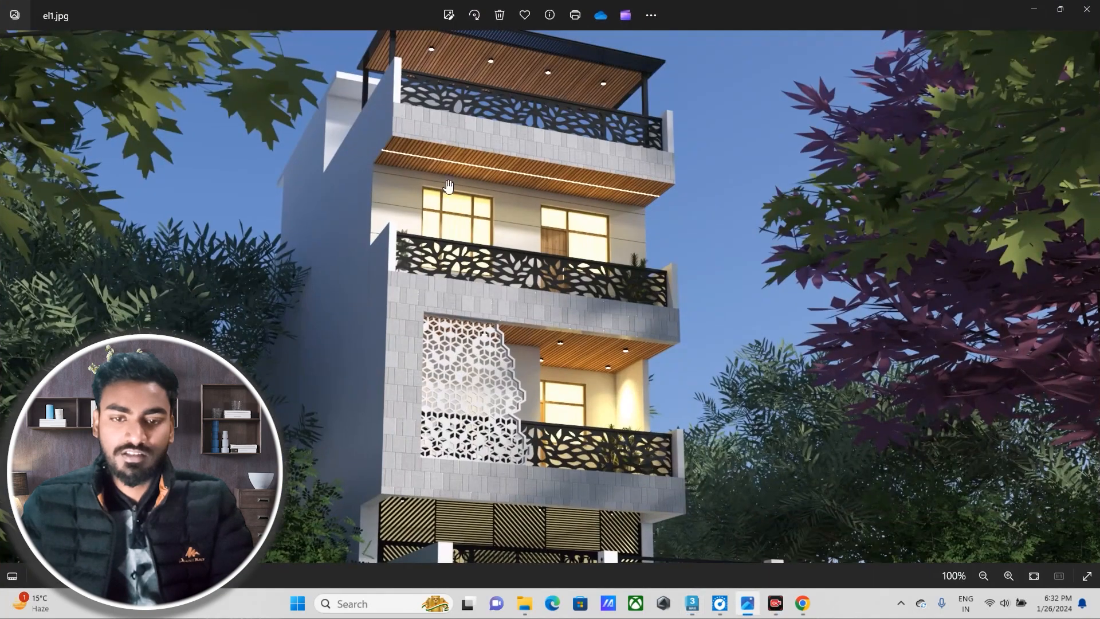
pyautogui.scroll(5, 449, 186)
pyautogui.scroll(-4, 535, 86)
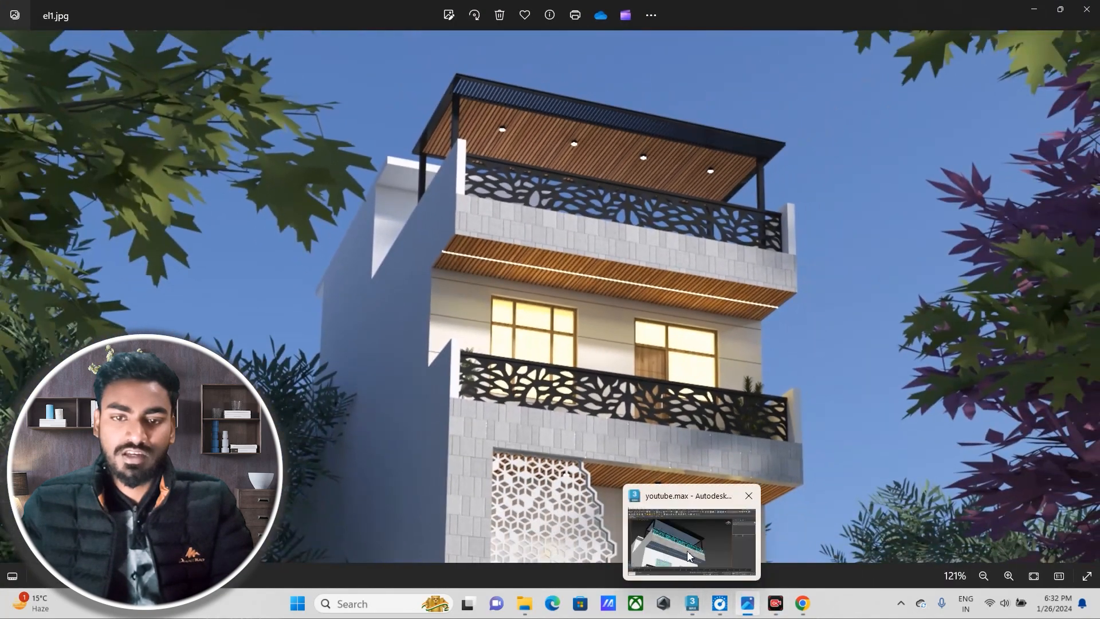
pyautogui.click(692, 604)
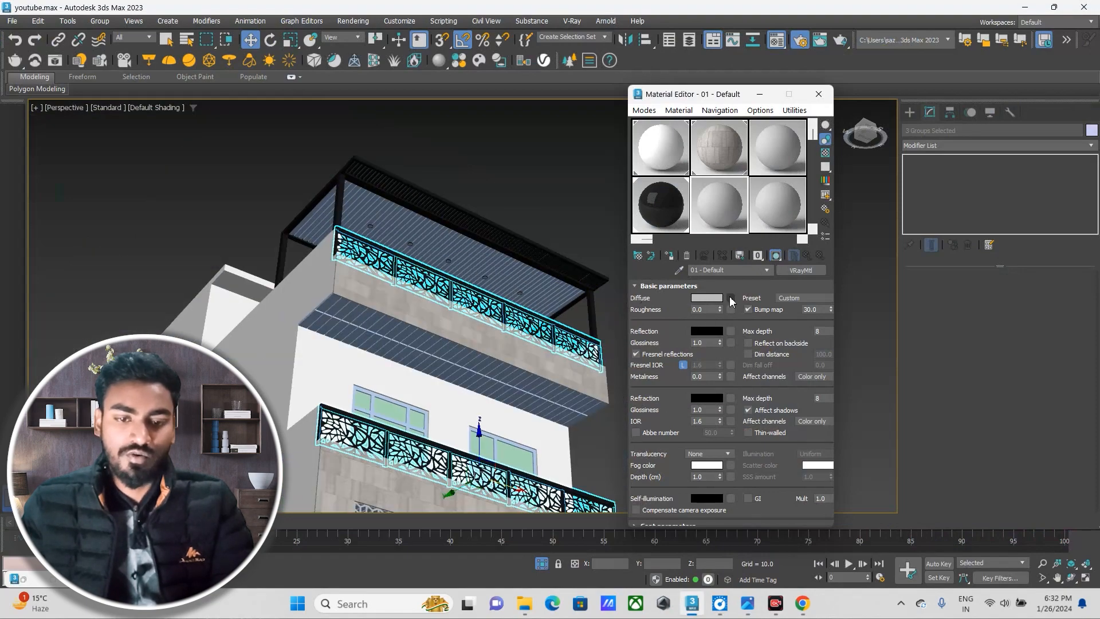
pyautogui.click(730, 297)
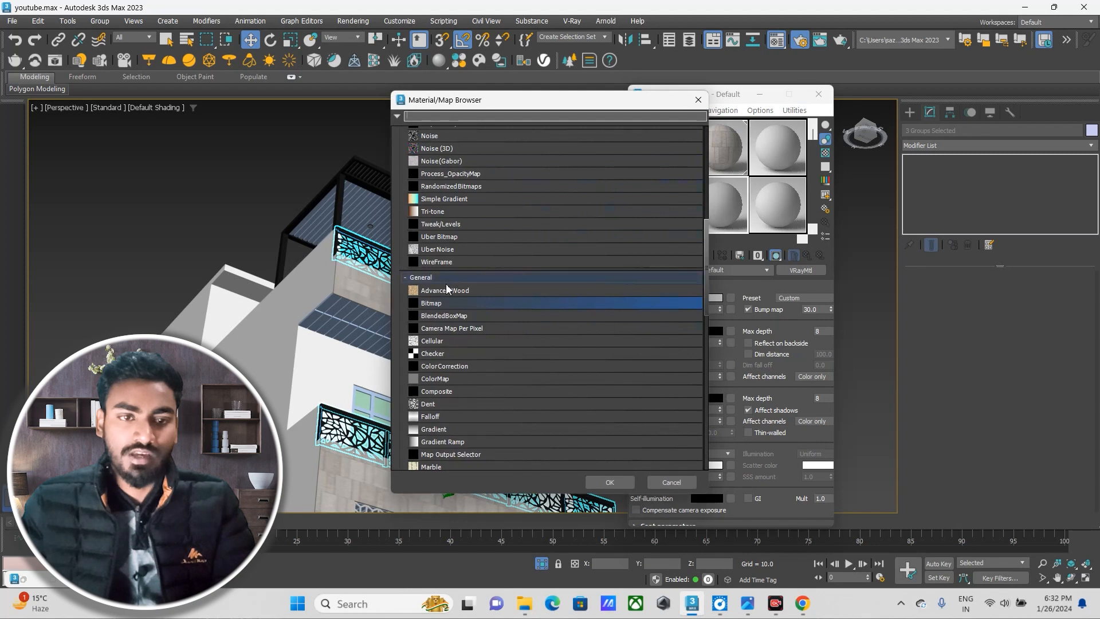
pyautogui.click(618, 480)
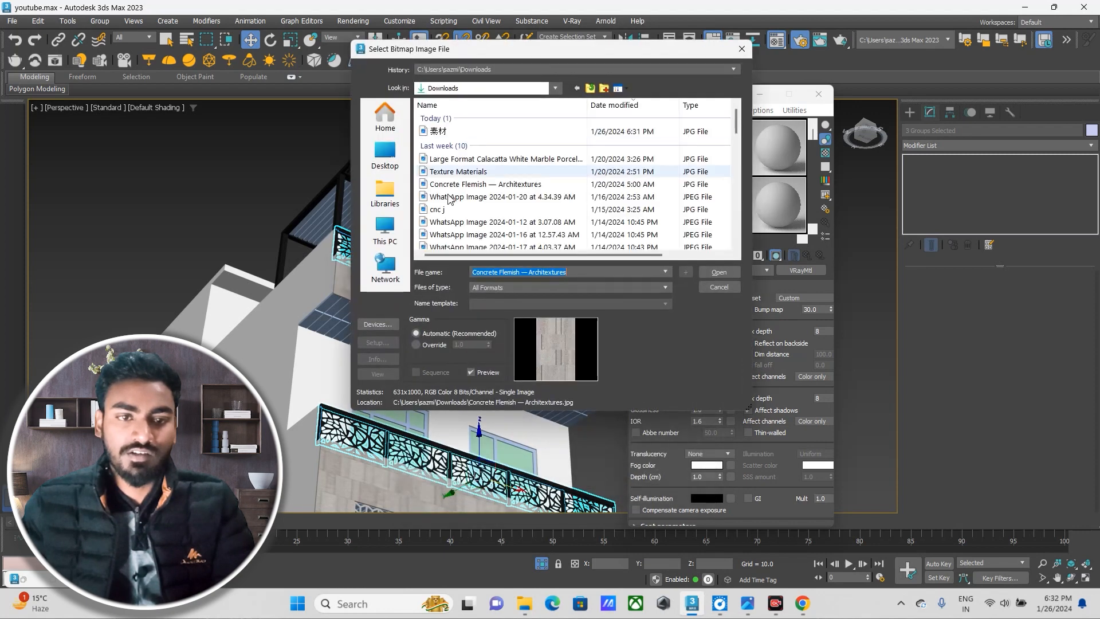
pyautogui.click(438, 132)
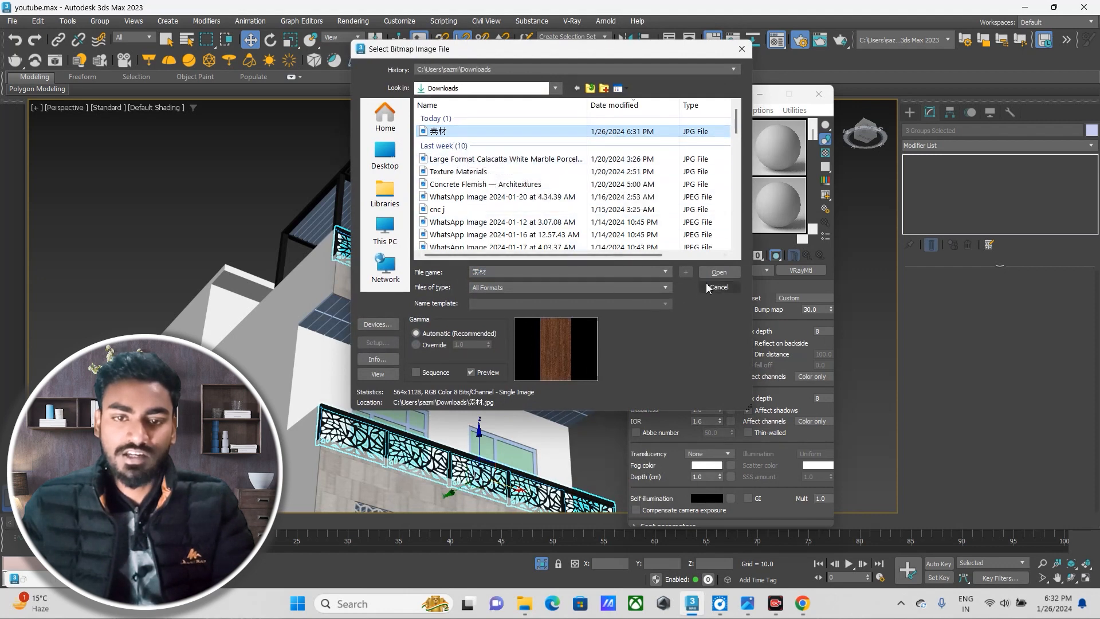
pyautogui.click(719, 273)
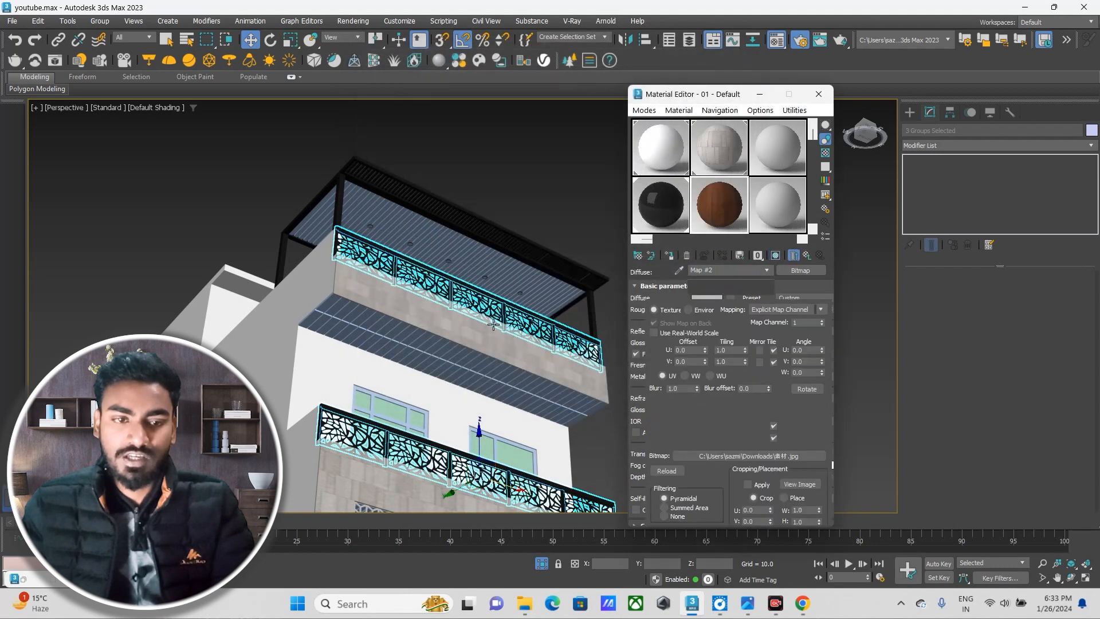
pyautogui.moveTo(722, 103); pyautogui.dragTo(688, 111)
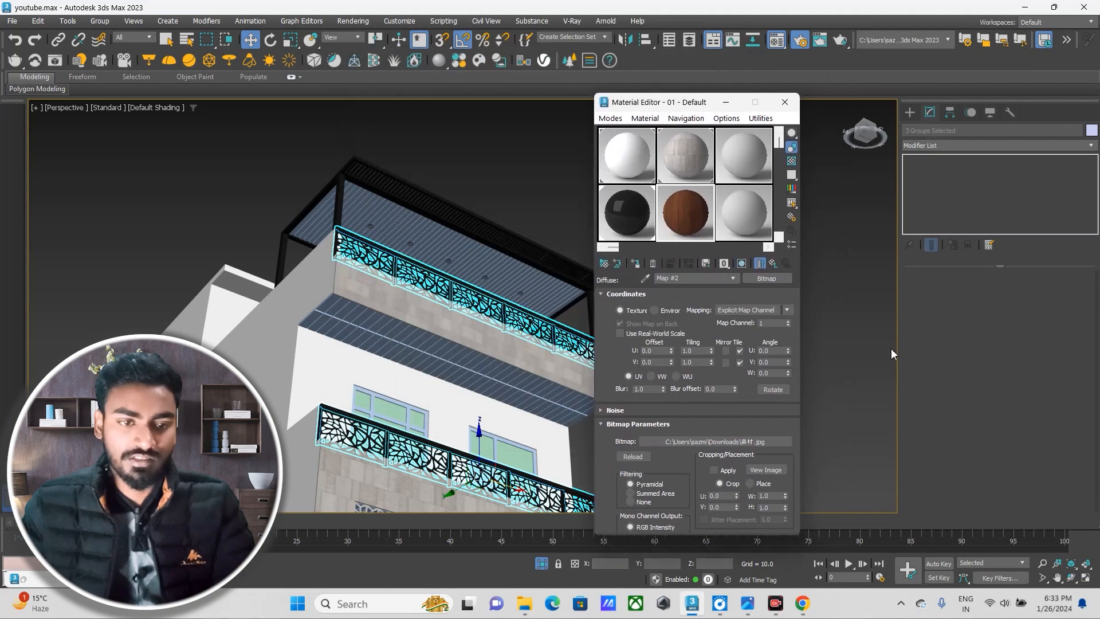
# Select the slatted pergola ceiling and both balcony undersides, and assign the wood-textured material to them, renaming it wood.
pyautogui.scroll(-1, 390, 286)
pyautogui.scroll(4, 393, 241)
pyautogui.click(388, 220)
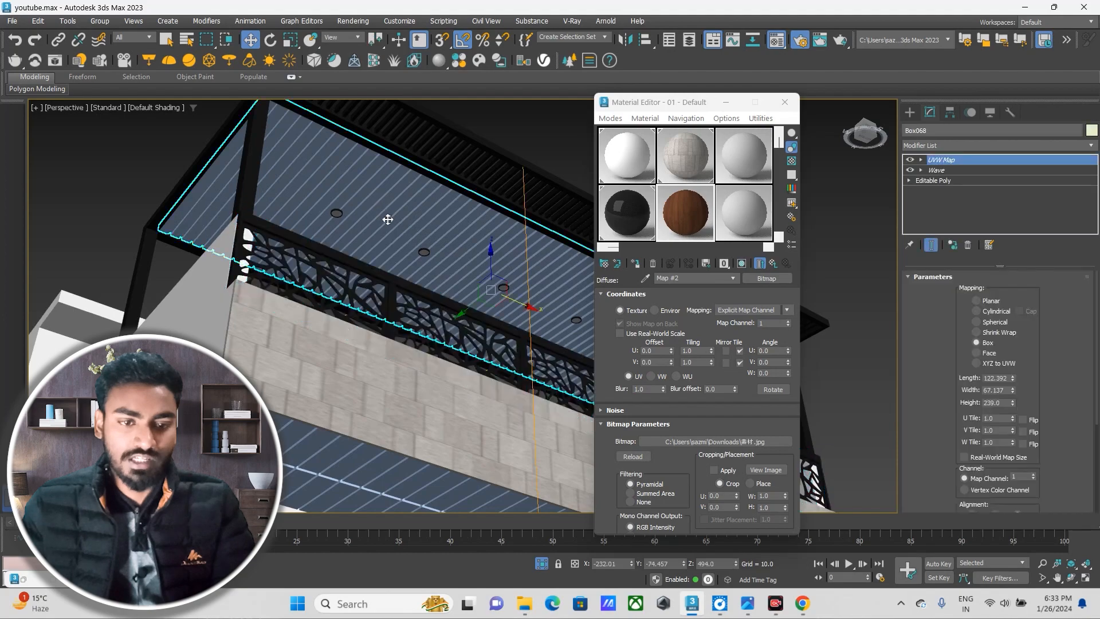
pyautogui.scroll(-2, 388, 219)
pyautogui.moveTo(414, 285); pyautogui.dragTo(388, 221, button='middle')
pyautogui.scroll(-3, 390, 221)
pyautogui.moveTo(447, 336); pyautogui.dragTo(444, 296, button='middle')
pyautogui.scroll(4, 405, 275)
pyautogui.keyDown('ctrl'); pyautogui.click(404, 275); pyautogui.keyUp('ctrl')
pyautogui.scroll(-5, 407, 271)
pyautogui.keyDown('alt'); pyautogui.moveTo(410, 269); pyautogui.dragTo(271, 265, button='middle'); pyautogui.keyUp('alt')
pyautogui.keyDown('ctrl'); pyautogui.click(475, 427); pyautogui.keyUp('ctrl')
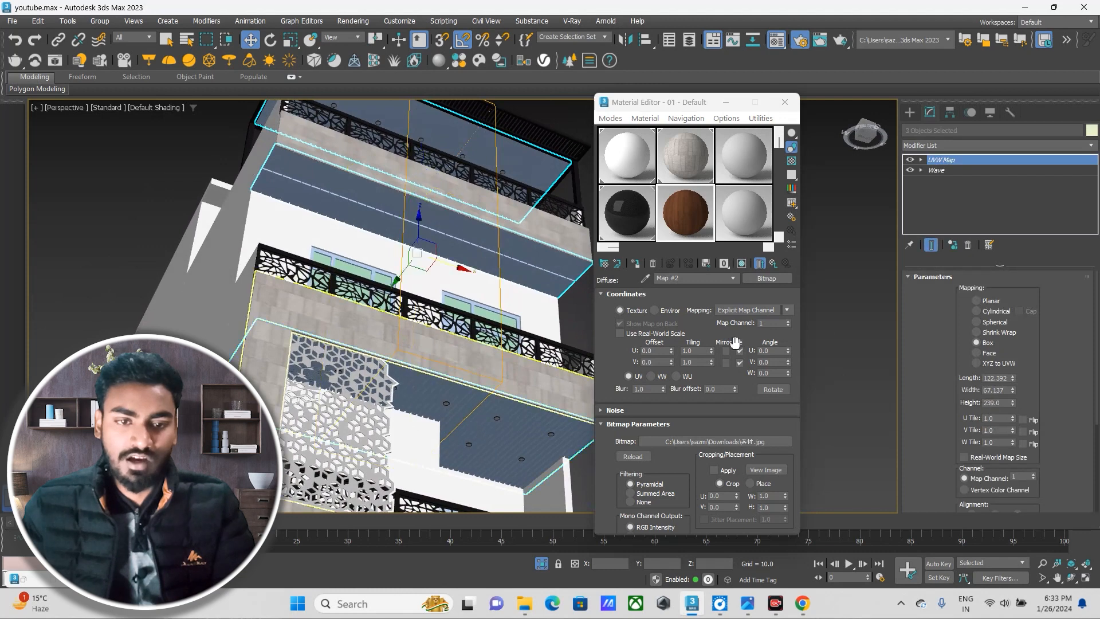
pyautogui.click(635, 263)
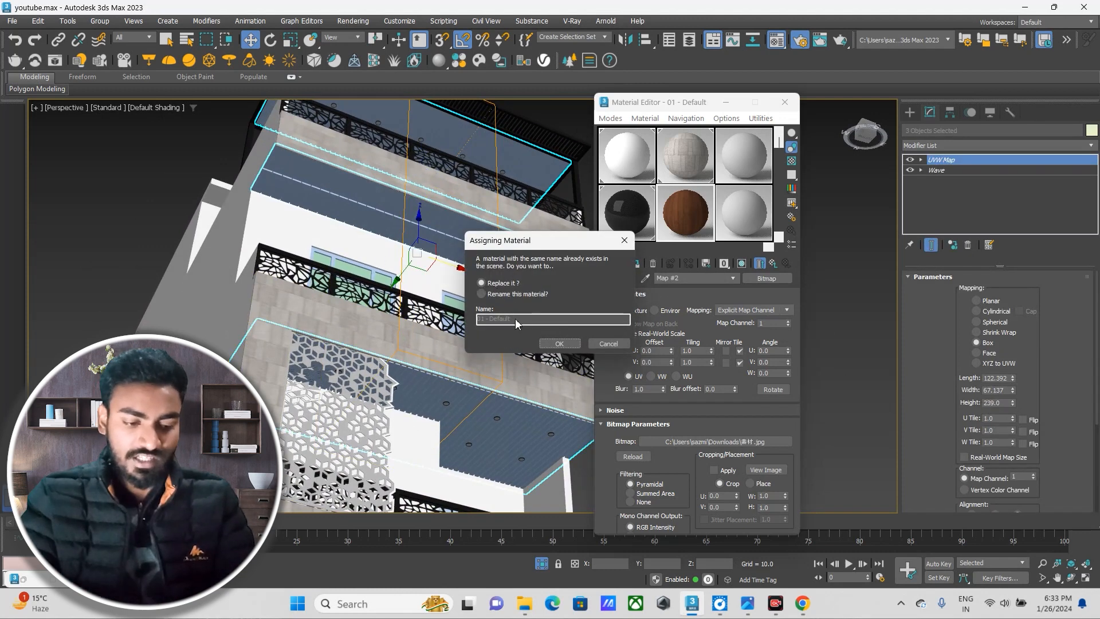
pyautogui.click(502, 295)
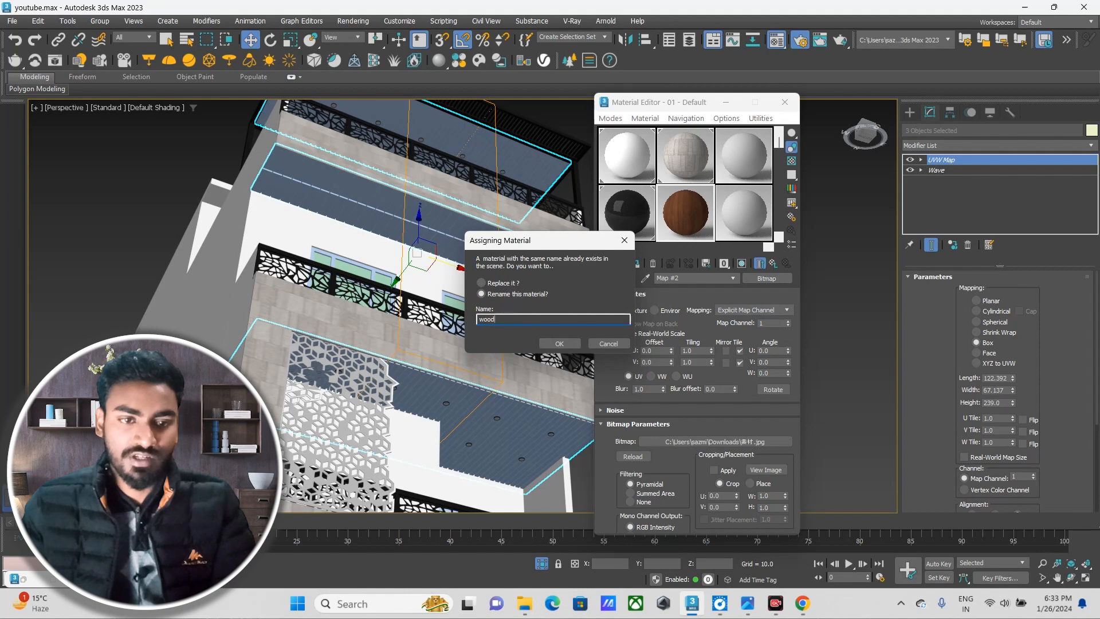
pyautogui.click(569, 346)
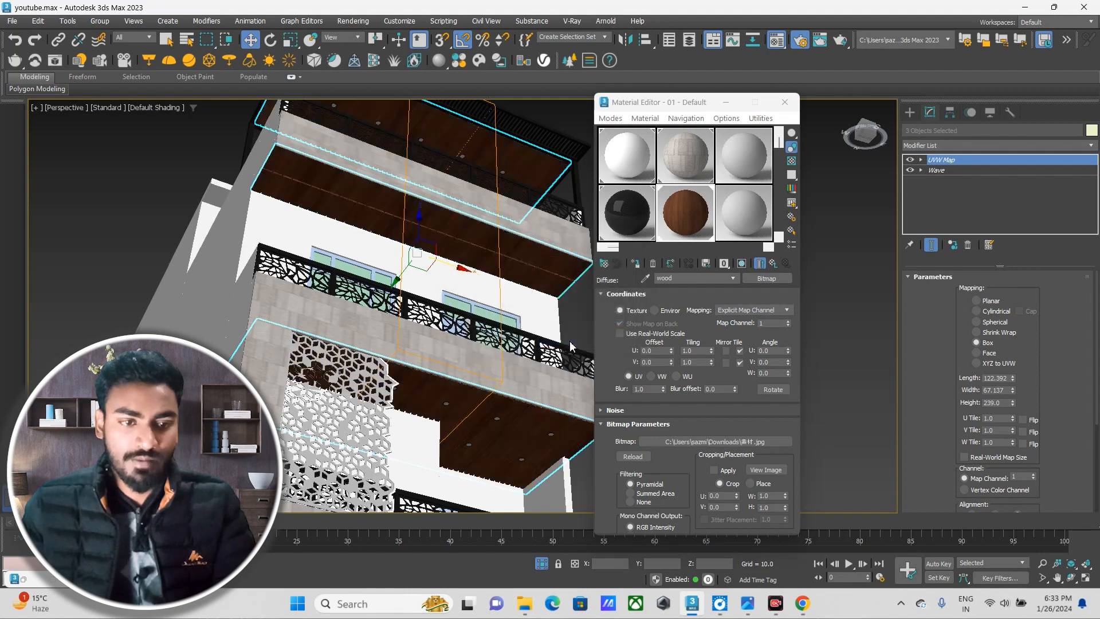
# Examine the scale and grain direction of the wood texture on the slatted balcony underside.
pyautogui.moveTo(420, 238); pyautogui.dragTo(368, 349, button='middle')
pyautogui.scroll(5, 426, 302)
pyautogui.scroll(-3, 430, 320)
pyautogui.scroll(4, 429, 306)
pyautogui.scroll(2, 362, 346)
pyautogui.scroll(3, 338, 317)
pyautogui.scroll(-3, 337, 316)
pyautogui.scroll(1, 369, 352)
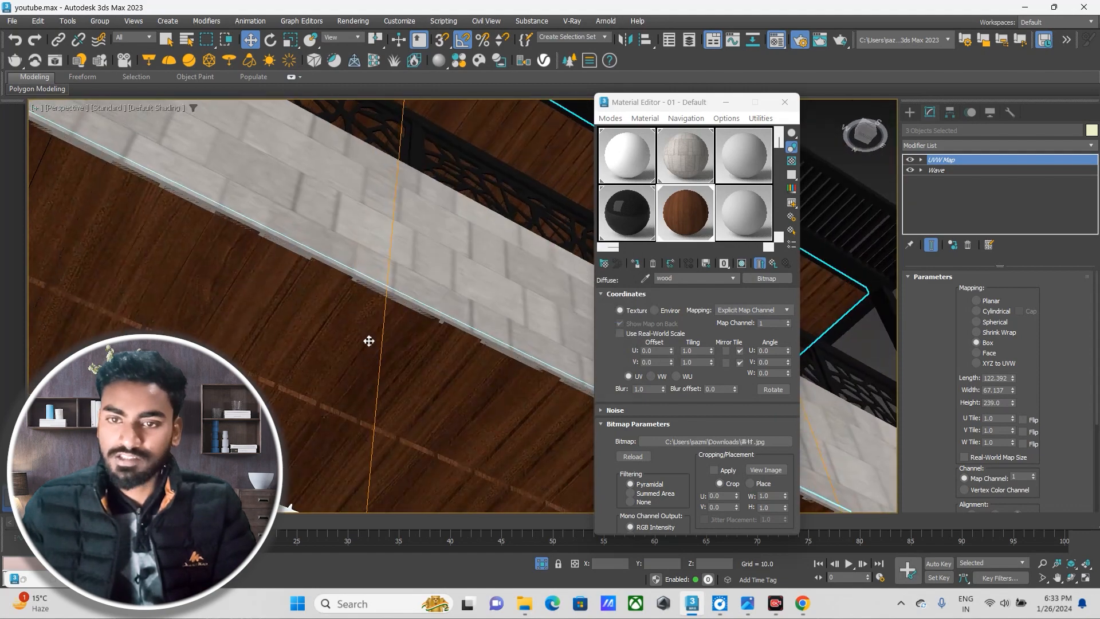
pyautogui.scroll(-1, 368, 339)
pyautogui.scroll(-2, 415, 334)
pyautogui.moveTo(416, 270); pyautogui.dragTo(399, 292, button='middle')
pyautogui.scroll(2, 413, 392)
pyautogui.moveTo(413, 392); pyautogui.dragTo(404, 315, button='middle')
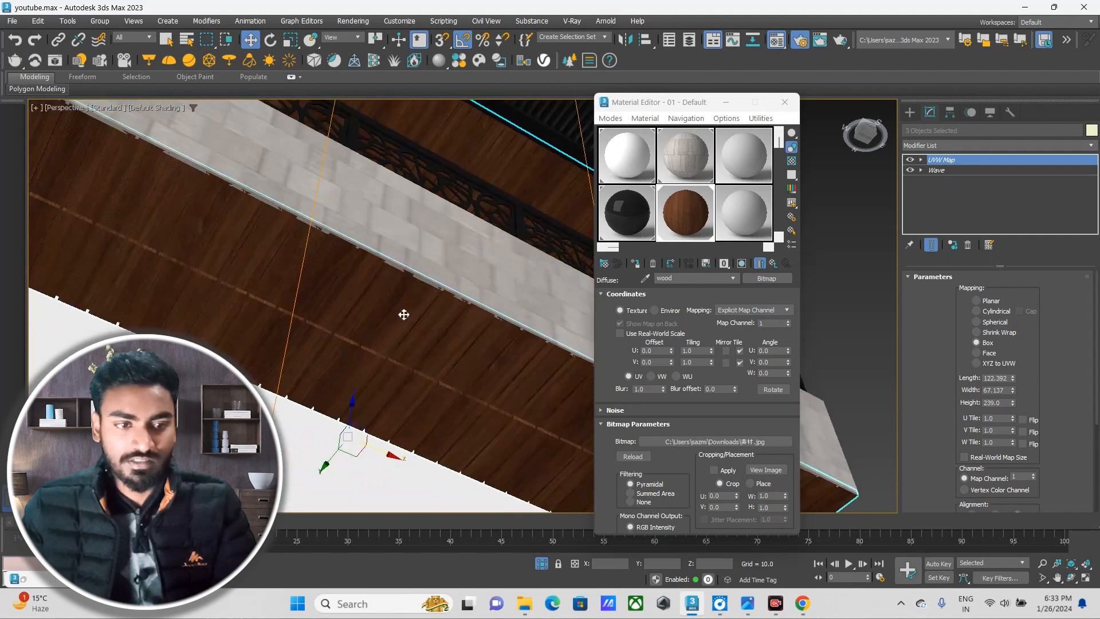
pyautogui.scroll(2, 373, 327)
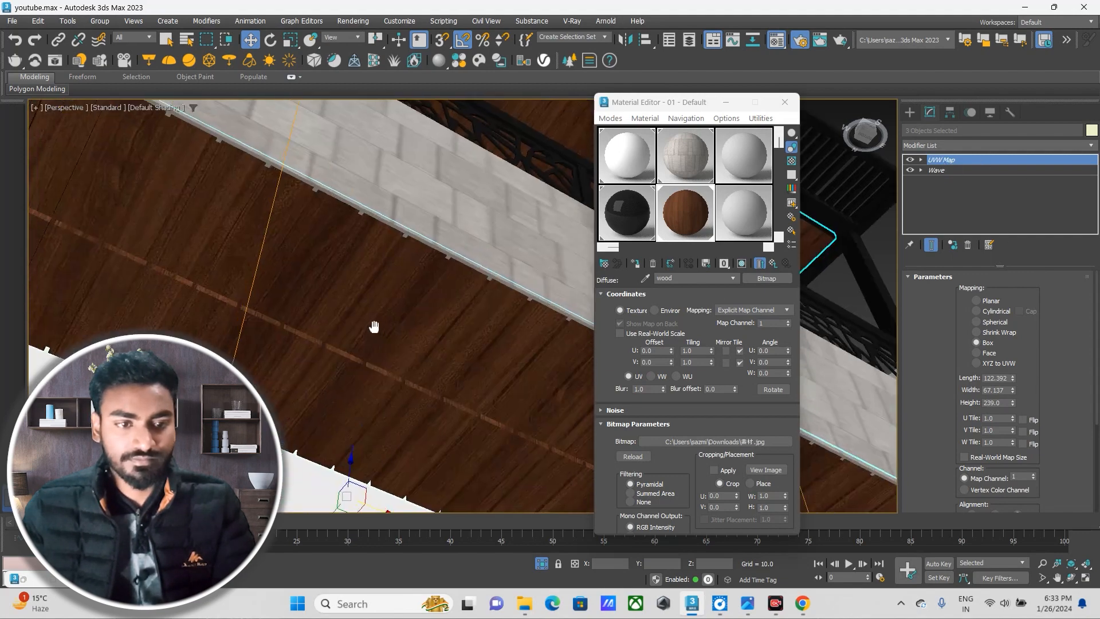
# Adjust the UVW Map box on the three slatted ceilings to a length of 97.914 and a width of 31.266.
pyautogui.moveTo(1012, 392); pyautogui.dragTo(1023, 418)
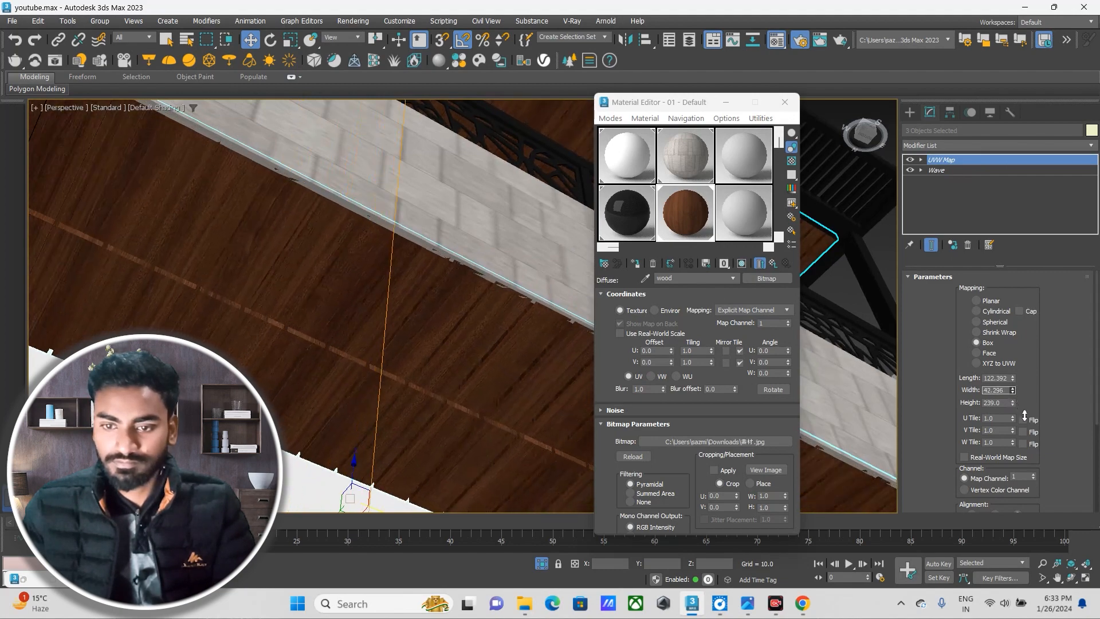
pyautogui.scroll(2, 375, 260)
pyautogui.keyDown('alt'); pyautogui.moveTo(376, 260); pyautogui.dragTo(426, 223, button='middle'); pyautogui.keyUp('alt')
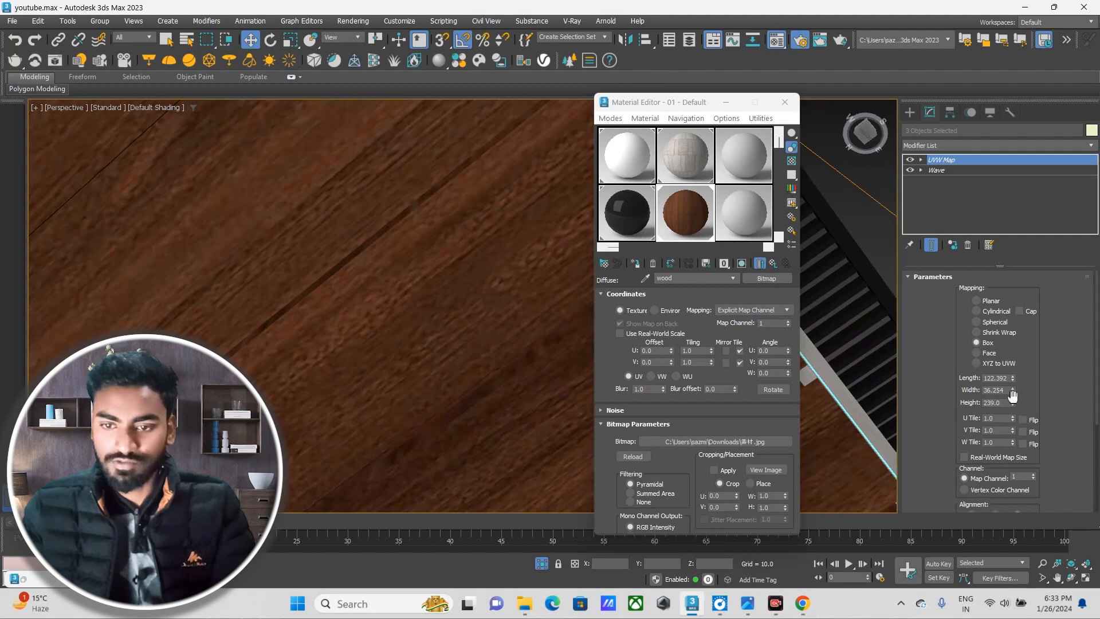
pyautogui.moveTo(1011, 391); pyautogui.dragTo(1014, 406)
pyautogui.scroll(-4, 433, 260)
pyautogui.keyDown('alt'); pyautogui.moveTo(435, 278); pyautogui.dragTo(405, 283, button='middle'); pyautogui.keyUp('alt')
pyautogui.scroll(2, 377, 284)
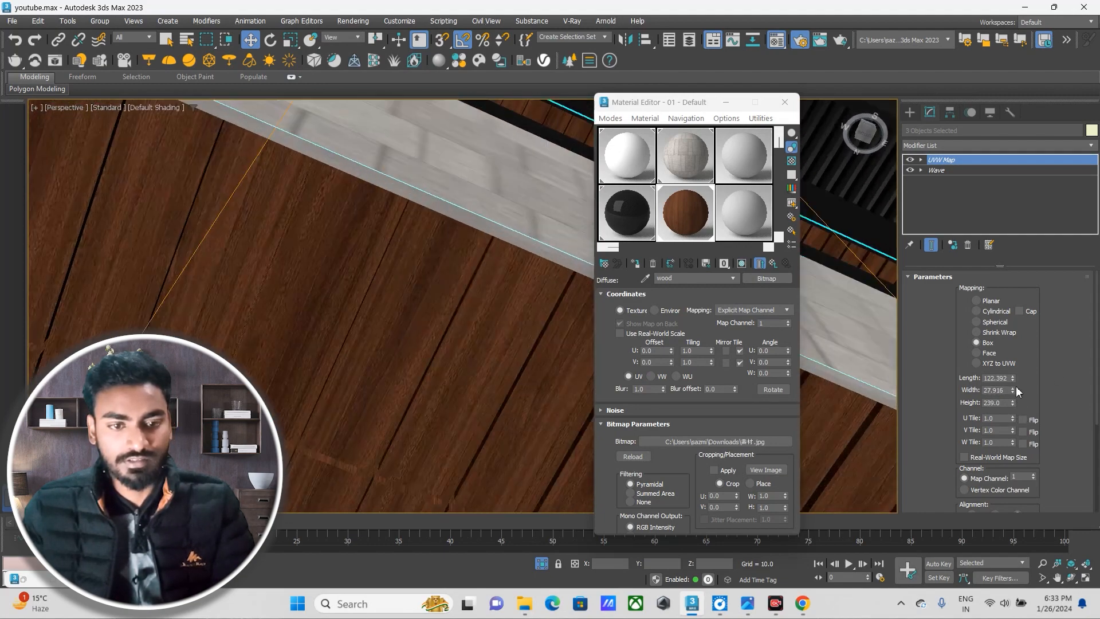
pyautogui.moveTo(1012, 381); pyautogui.dragTo(1020, 392)
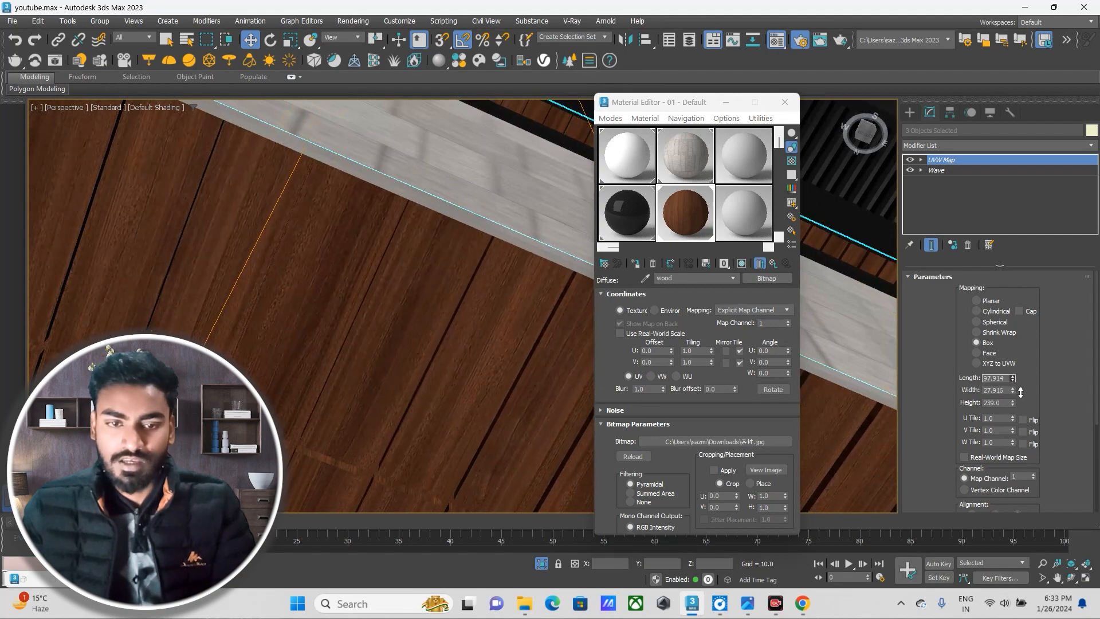
pyautogui.keyDown('alt'); pyautogui.moveTo(455, 375); pyautogui.dragTo(432, 344, button='middle'); pyautogui.keyUp('alt')
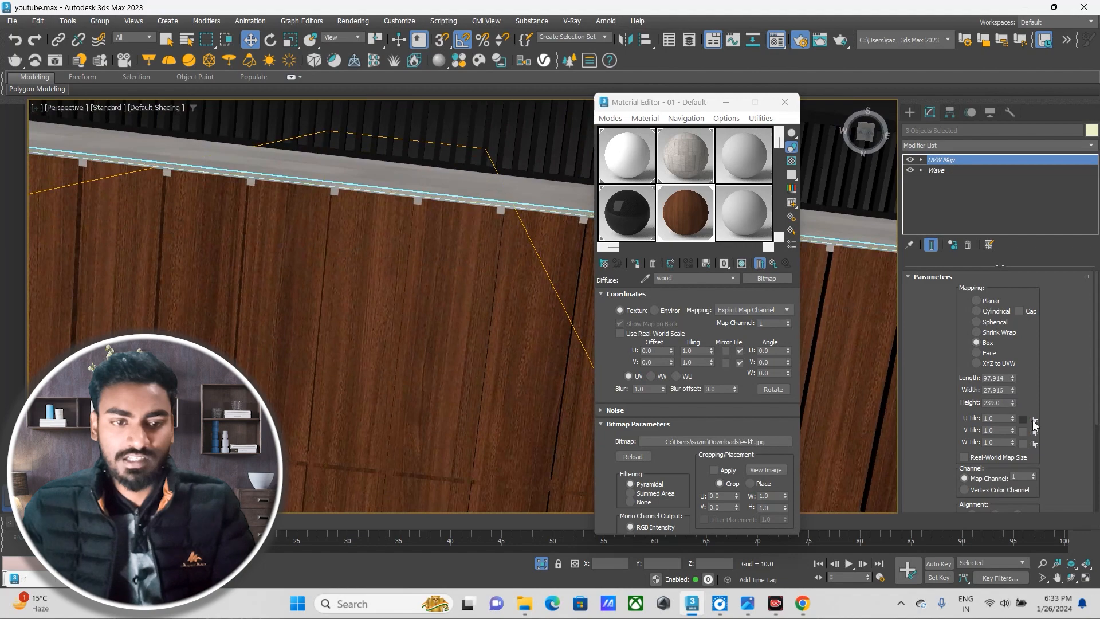
pyautogui.moveTo(1014, 389); pyautogui.dragTo(1015, 387)
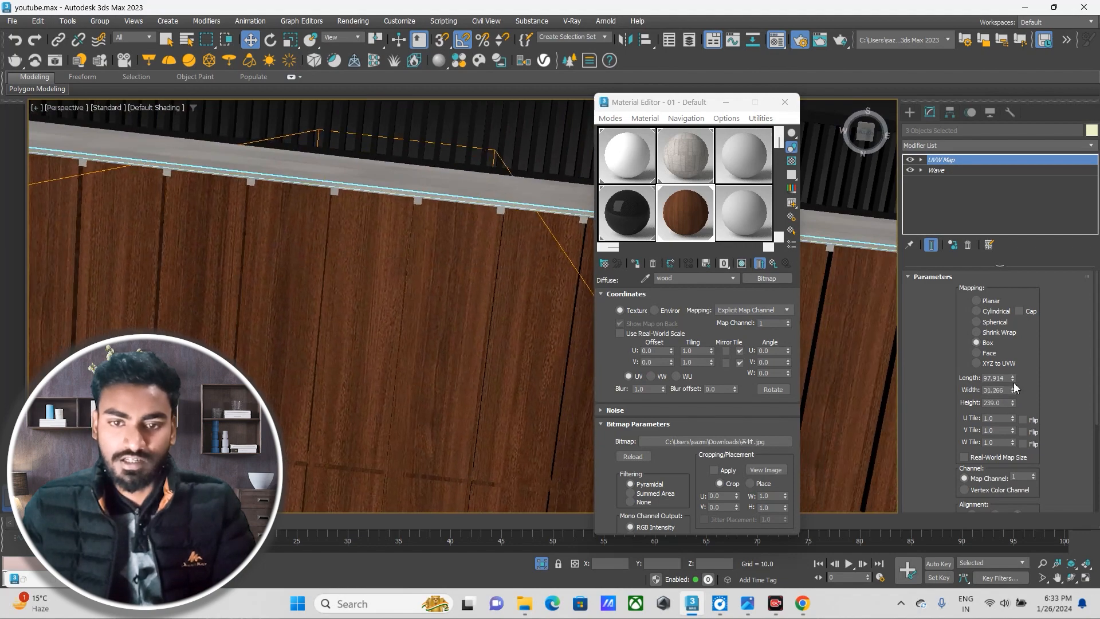
pyautogui.keyDown('alt'); pyautogui.moveTo(503, 336); pyautogui.dragTo(434, 321, button='middle'); pyautogui.keyUp('alt')
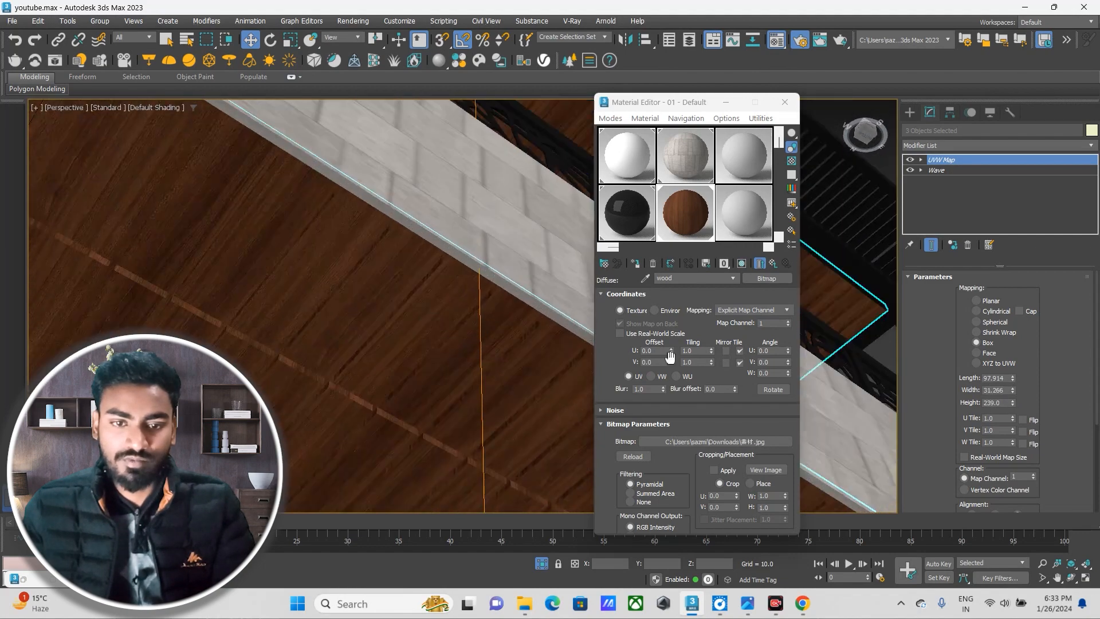
# Set the wood material's reflection colour to a dark grey of value 37 and its refraction glossiness to 0.6, checking the enlarged preview.
pyautogui.click(773, 265)
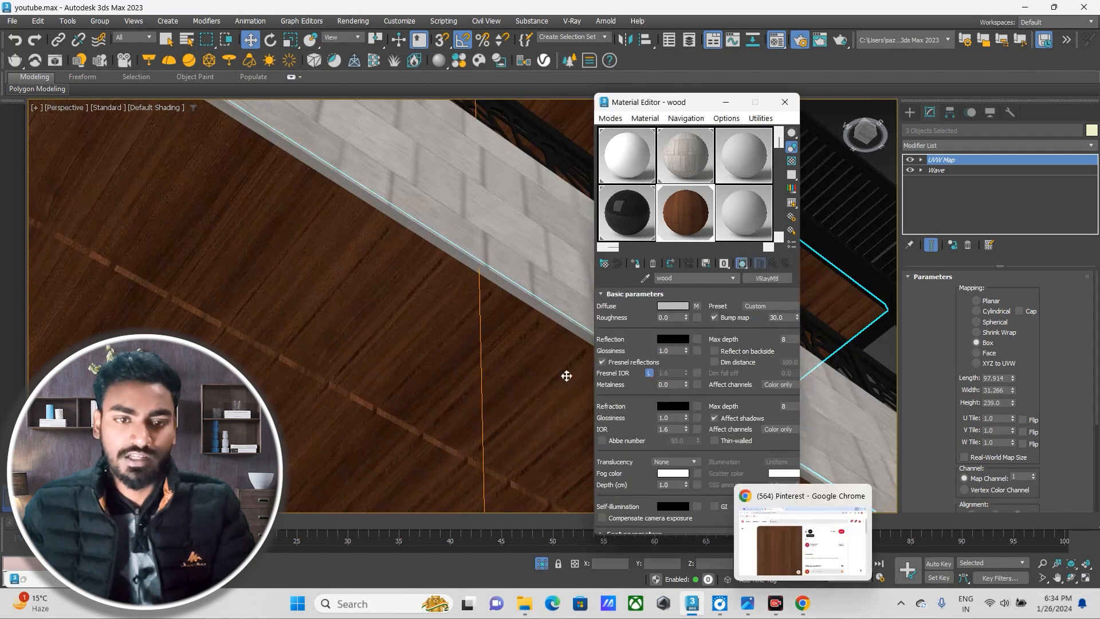
pyautogui.click(672, 339)
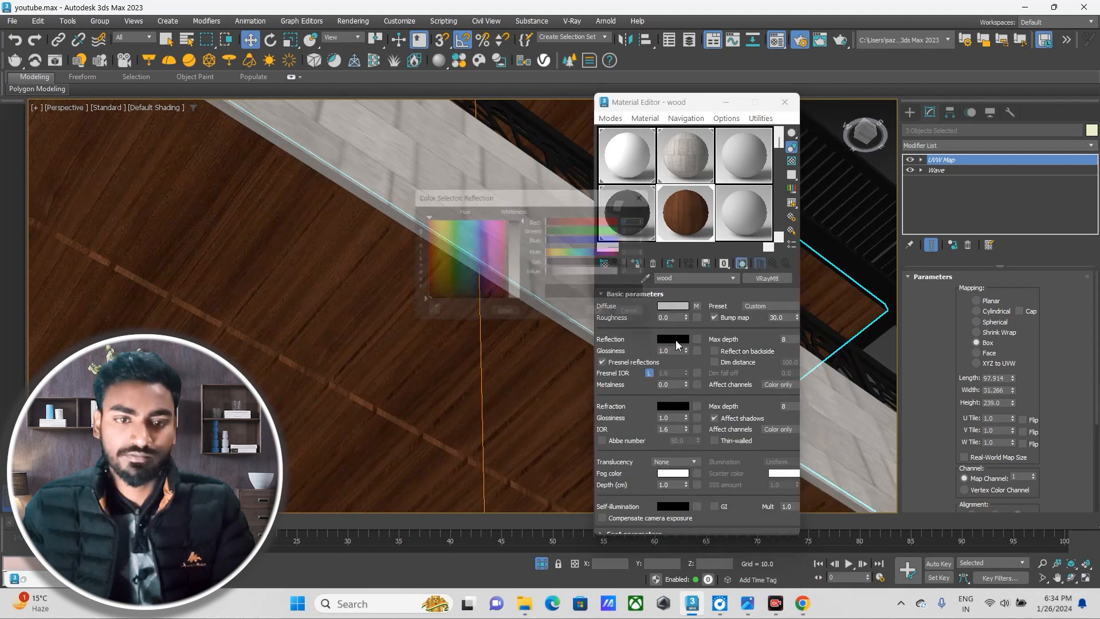
pyautogui.moveTo(525, 232); pyautogui.dragTo(525, 231)
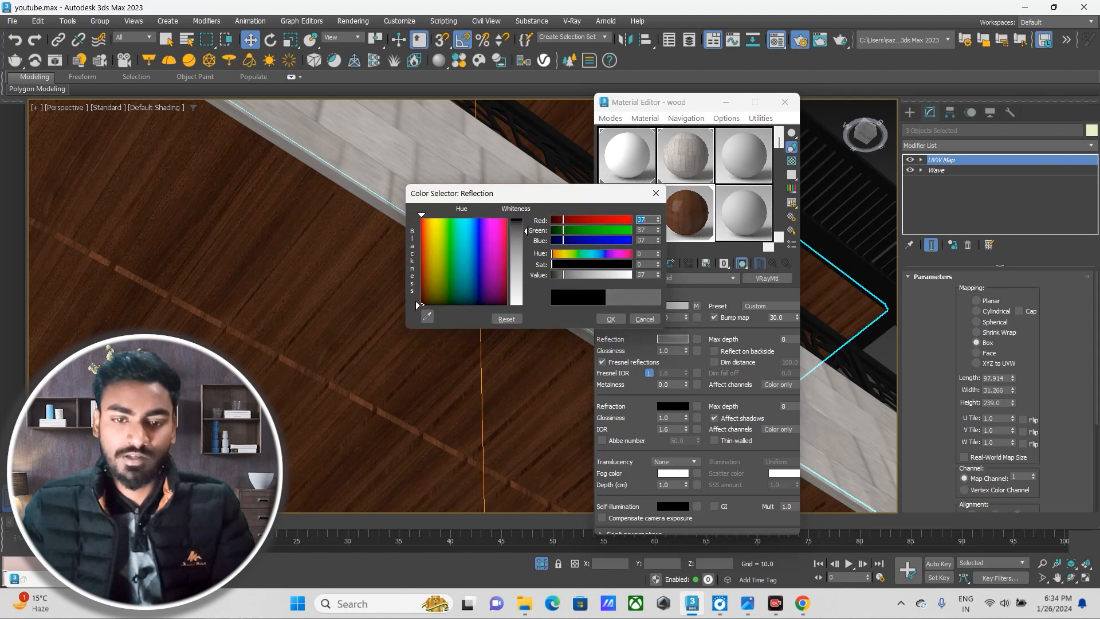
pyautogui.click(611, 319)
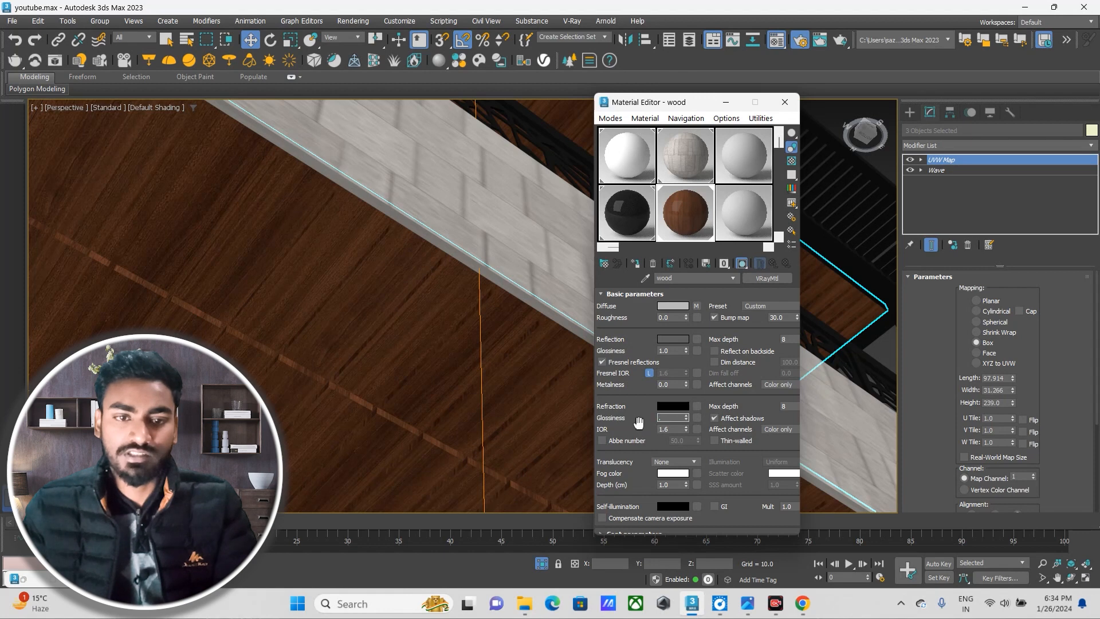
pyautogui.doubleClick(691, 215)
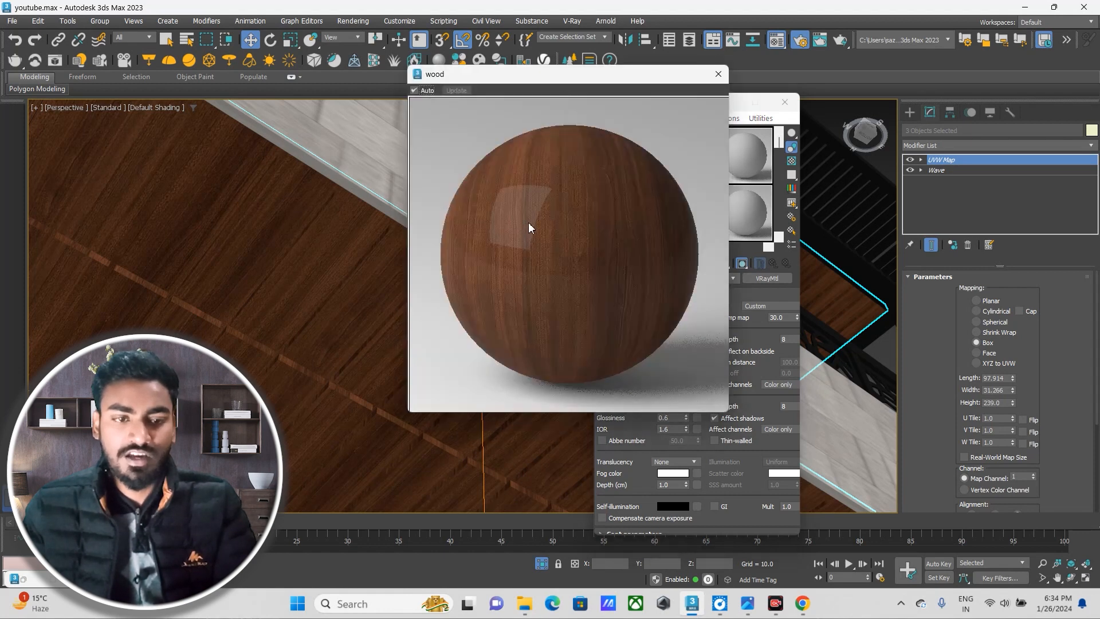
pyautogui.click(718, 74)
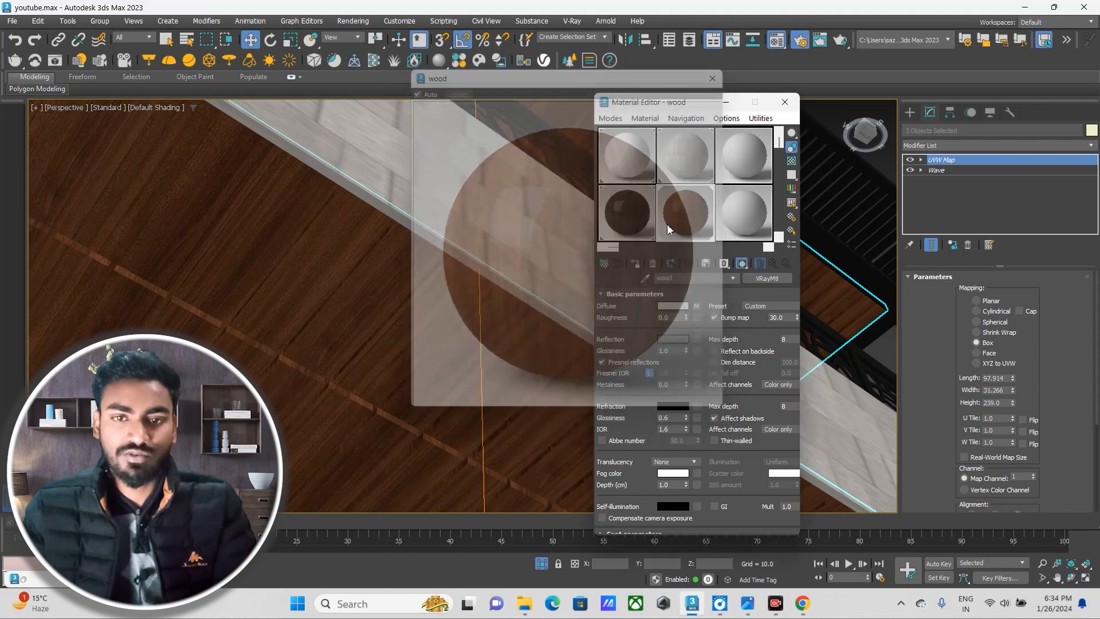
# Select one of the round downlights set into the wooden pergola ceiling.
pyautogui.scroll(-8, 426, 315)
pyautogui.scroll(-3, 417, 295)
pyautogui.moveTo(426, 325); pyautogui.dragTo(464, 372, button='middle')
pyautogui.scroll(4, 393, 302)
pyautogui.scroll(-3, 382, 317)
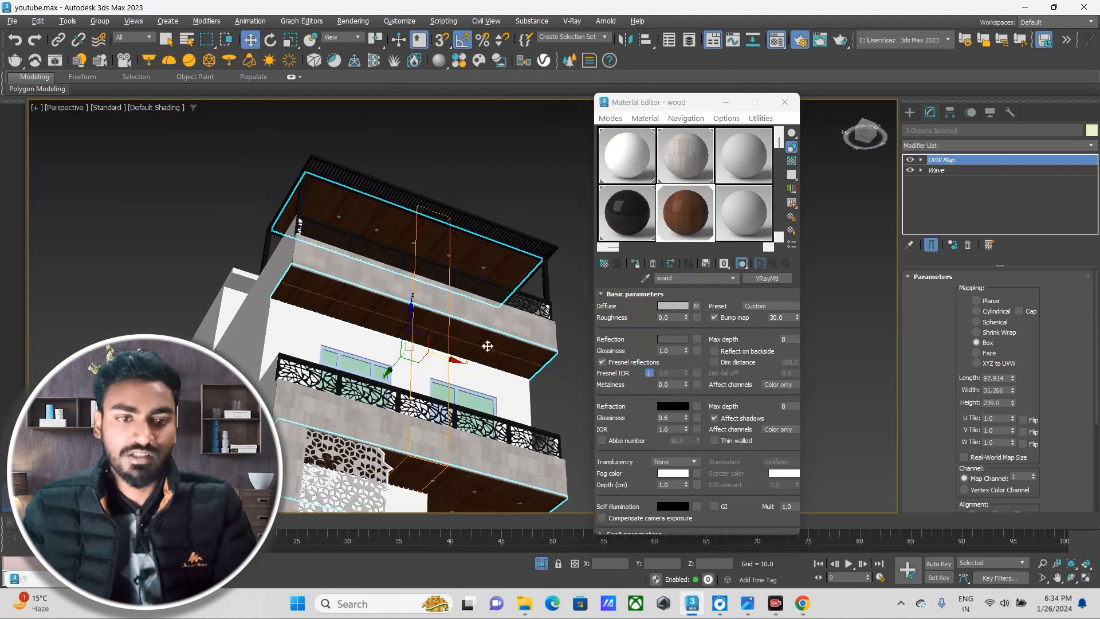
pyautogui.scroll(6, 388, 228)
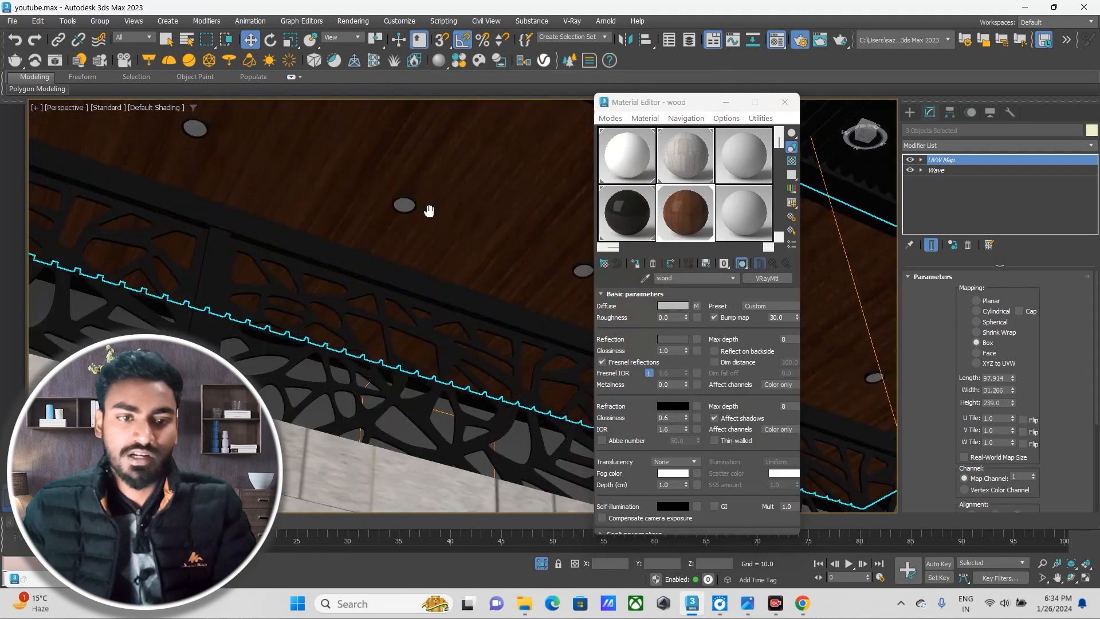
pyautogui.click(339, 221)
pyautogui.scroll(-5, 347, 225)
pyautogui.keyDown('alt'); pyautogui.moveTo(347, 225); pyautogui.dragTo(401, 228, button='middle'); pyautogui.keyUp('alt')
pyautogui.scroll(6, 428, 206)
pyautogui.scroll(2, 411, 201)
pyautogui.click(402, 220)
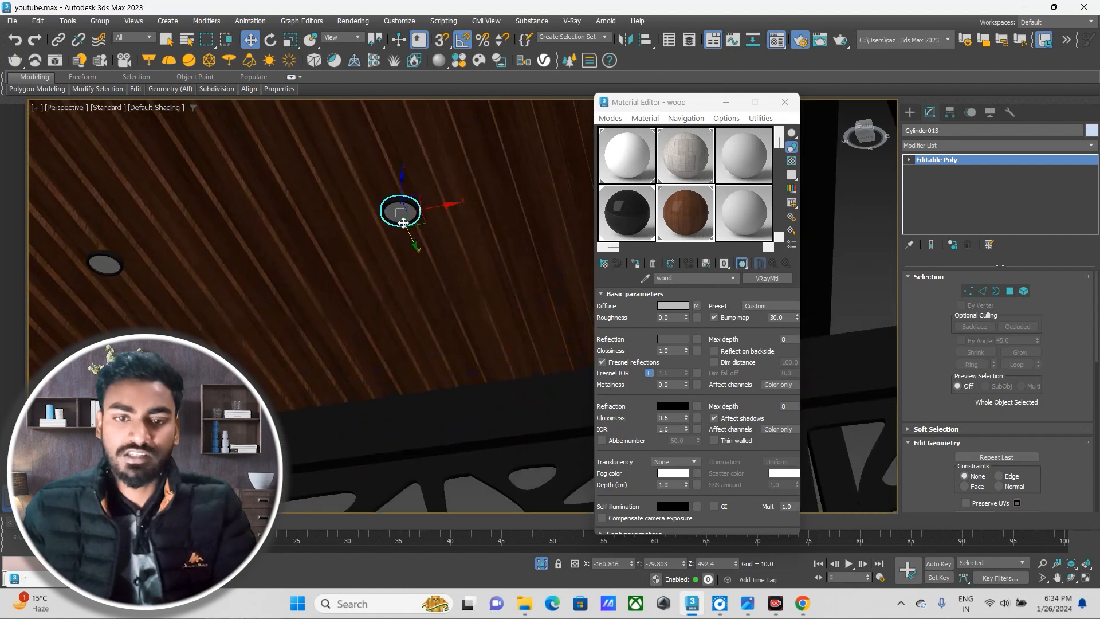
# Pick the downlight's existing material from the model into the unused sample slot beside the wood material.
pyautogui.click(739, 223)
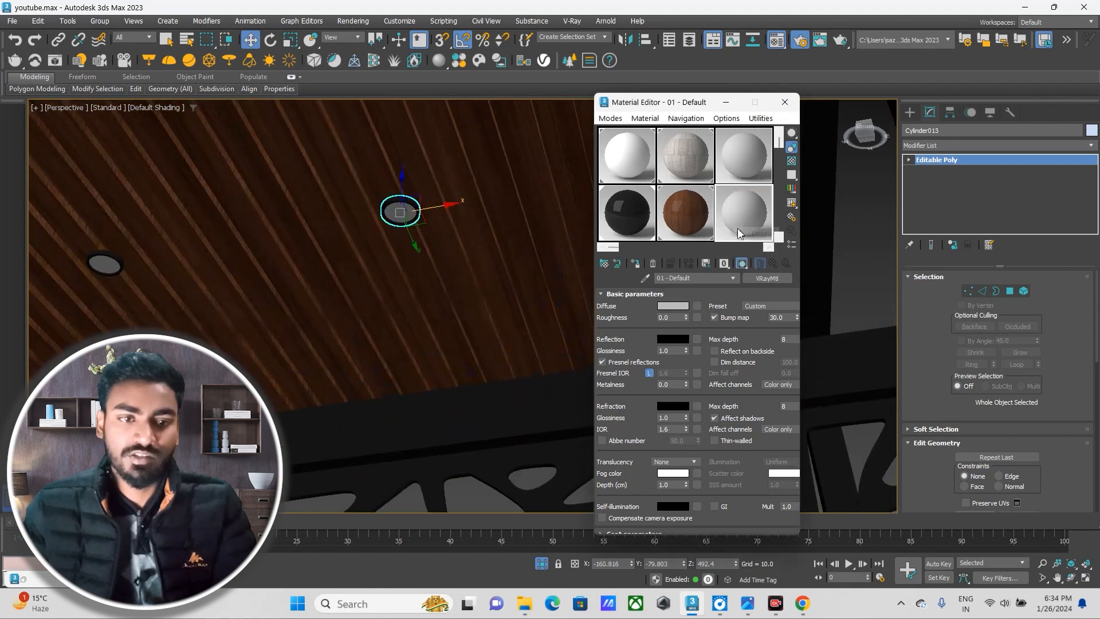
pyautogui.click(645, 277)
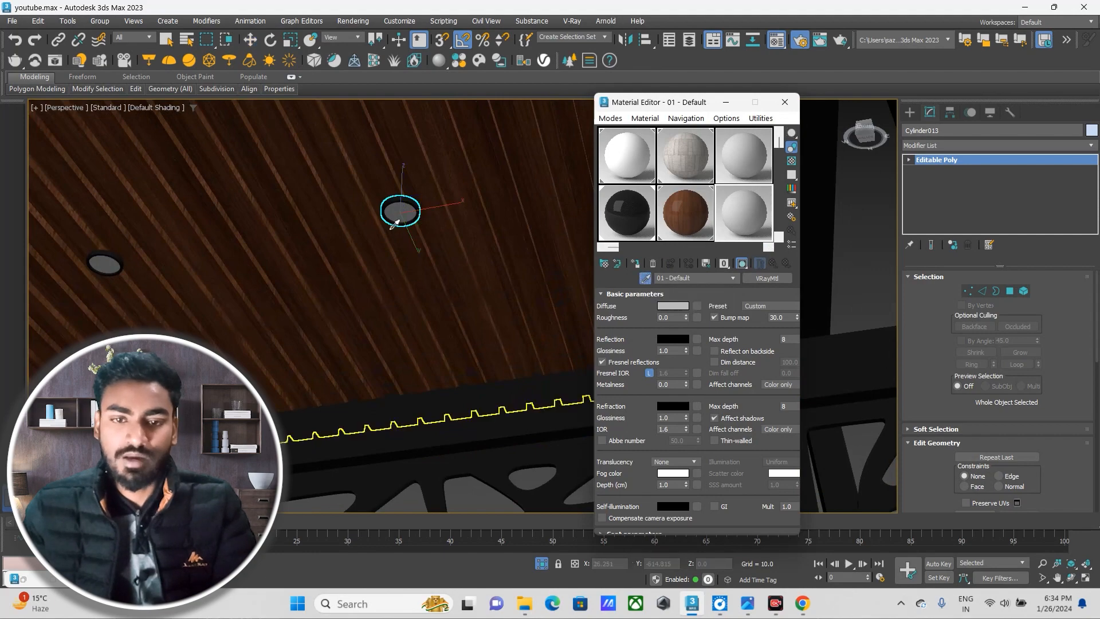
pyautogui.click(402, 210)
pyautogui.scroll(6, 402, 211)
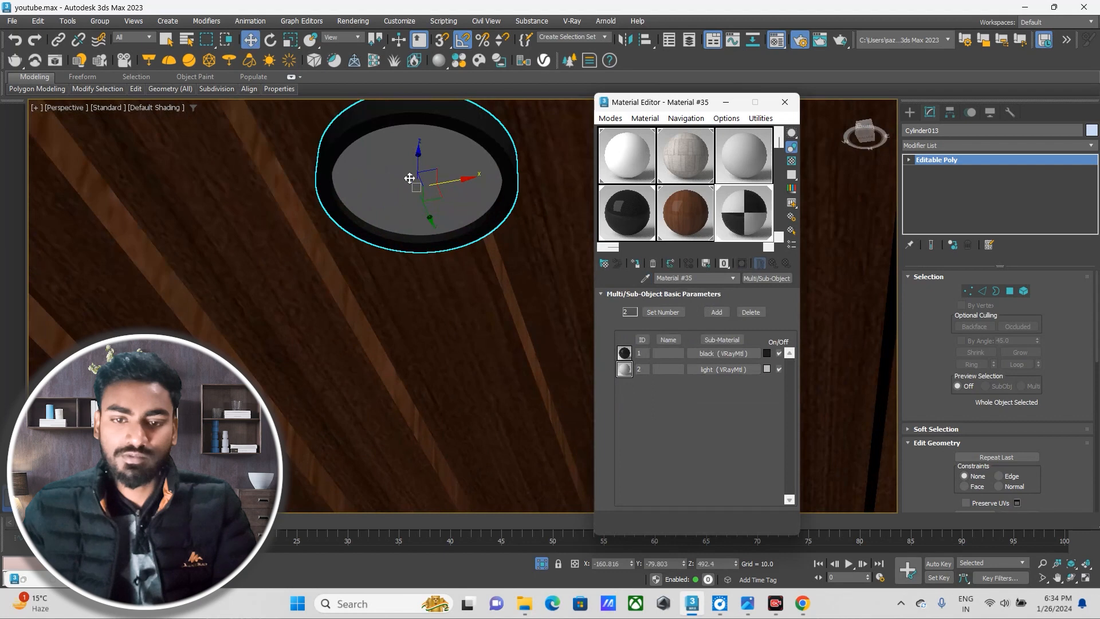
# Change the downlight's second sub-material, "light", from VRayMtl to VRayLightMtl.
pyautogui.moveTo(409, 179); pyautogui.dragTo(408, 184, button='middle')
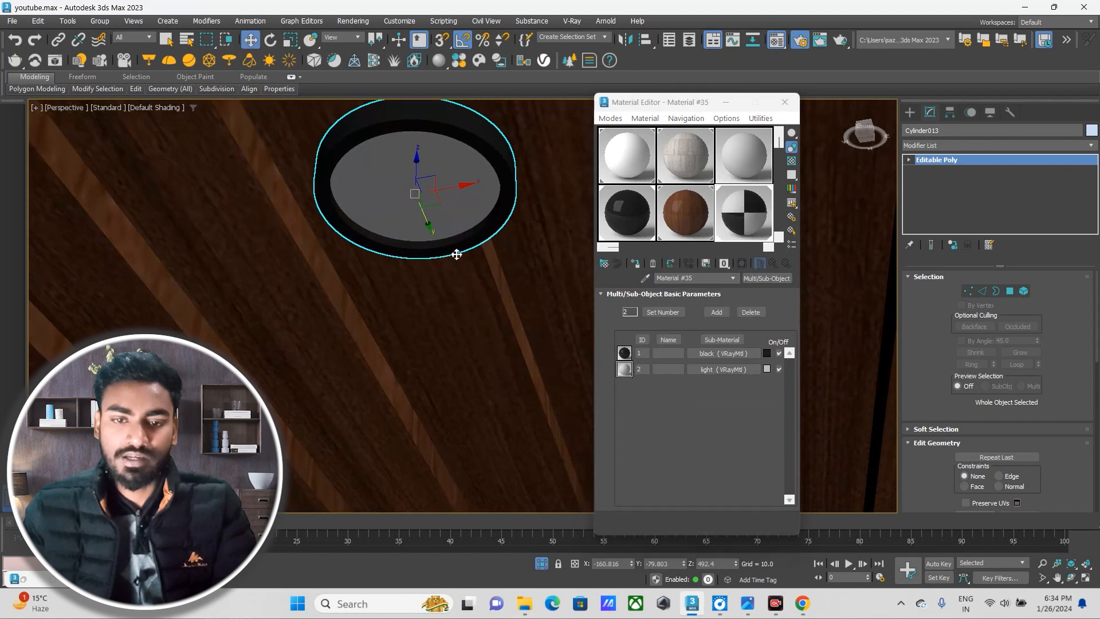
pyautogui.click(710, 368)
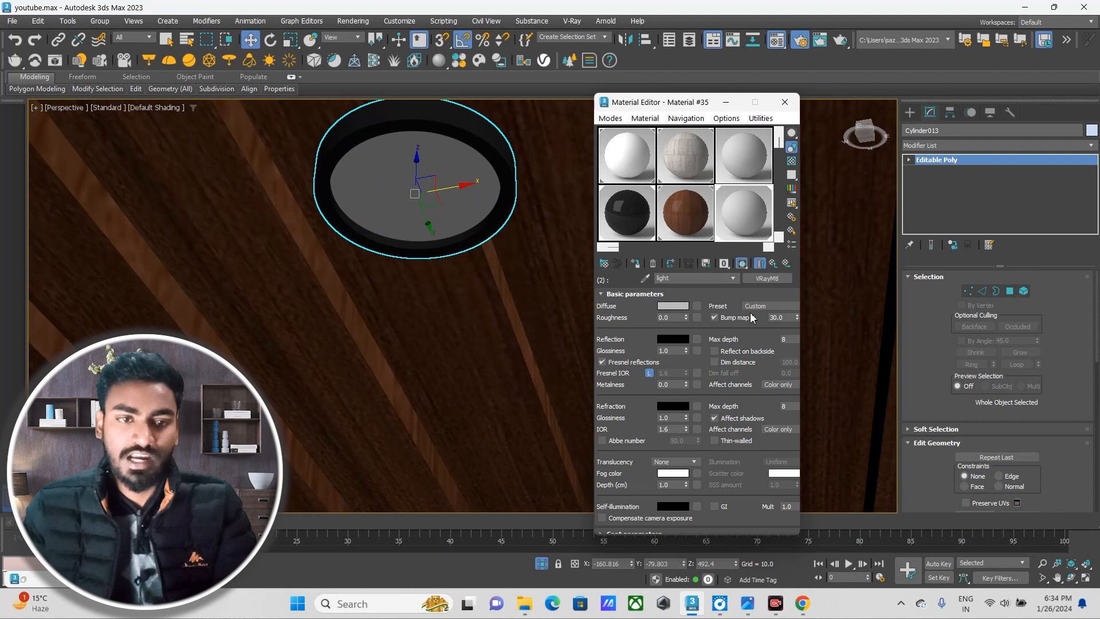
pyautogui.click(768, 279)
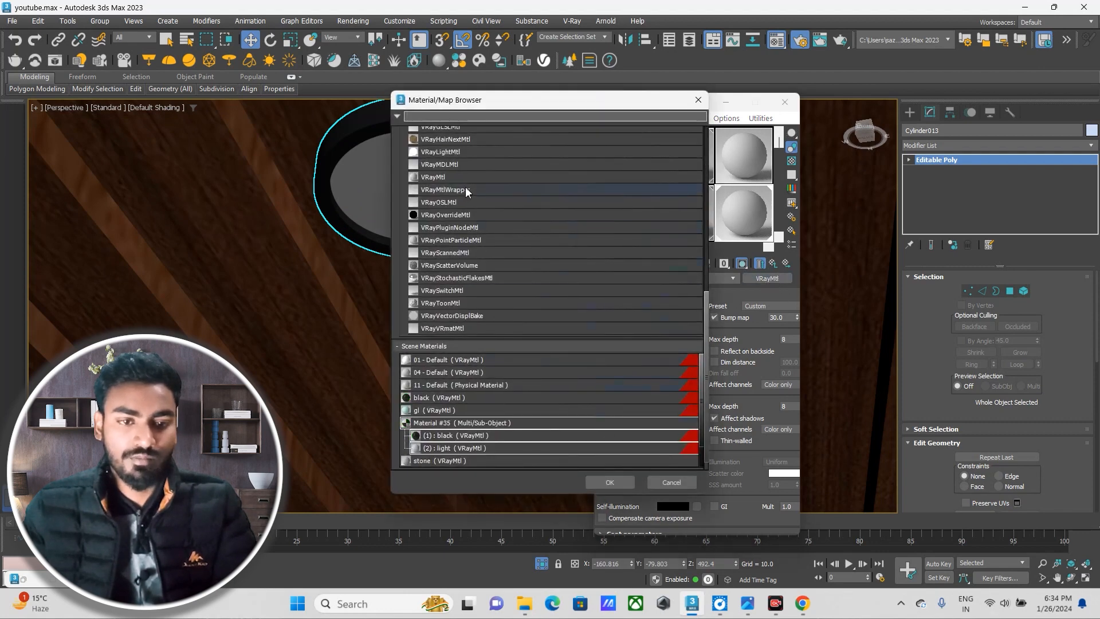
pyautogui.scroll(5, 465, 188)
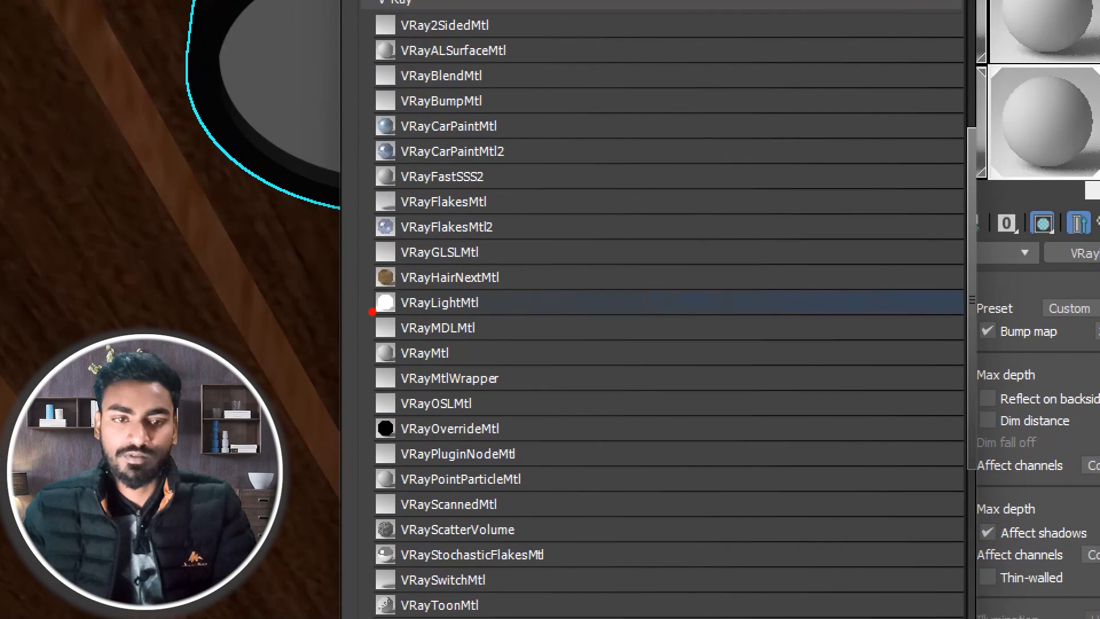
pyautogui.moveTo(371, 311); pyautogui.dragTo(514, 329)
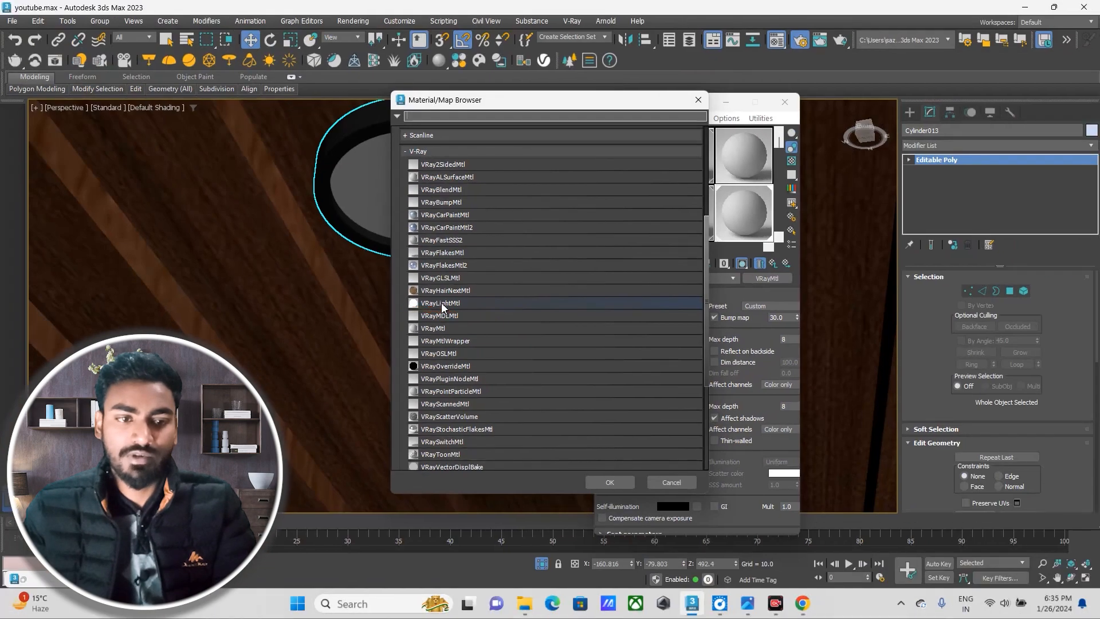
pyautogui.click(436, 300)
pyautogui.click(612, 482)
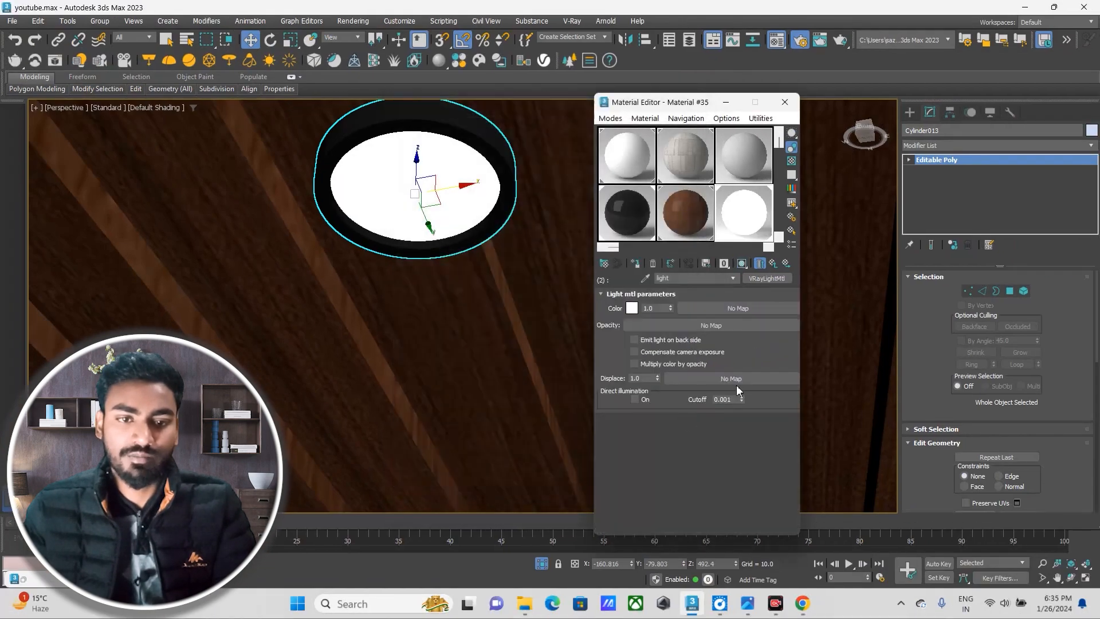
# Set the light material's colour multiplier to 100 and open its enlarged sample preview beside the material editor.
pyautogui.scroll(-10, 351, 309)
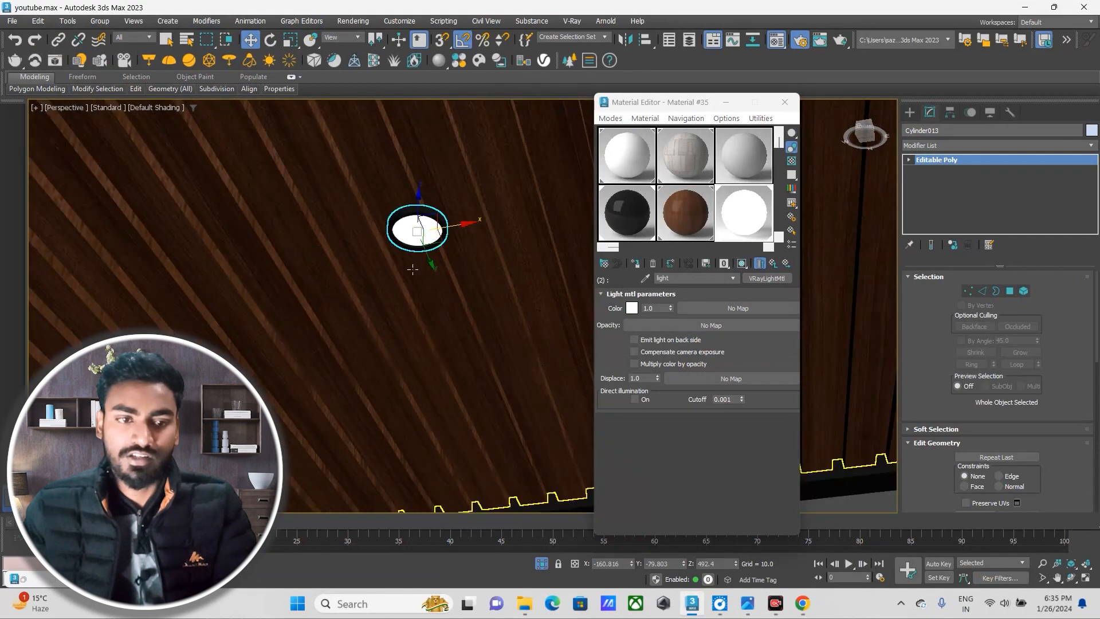
pyautogui.scroll(8, 252, 293)
pyautogui.moveTo(265, 295); pyautogui.dragTo(209, 291, button='middle')
pyautogui.scroll(-4, 209, 291)
pyautogui.scroll(5, 436, 259)
pyautogui.moveTo(431, 282); pyautogui.dragTo(259, 313, button='middle')
pyautogui.scroll(5, 385, 214)
pyautogui.moveTo(365, 226); pyautogui.dragTo(365, 272, button='middle')
pyautogui.scroll(2, 366, 238)
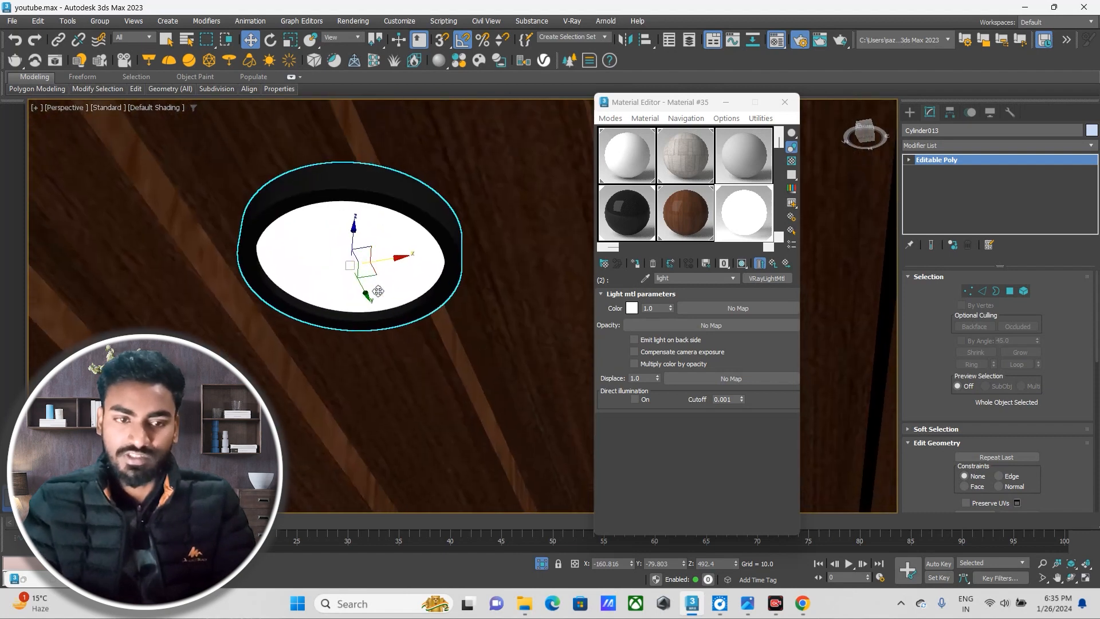
pyautogui.click(653, 308)
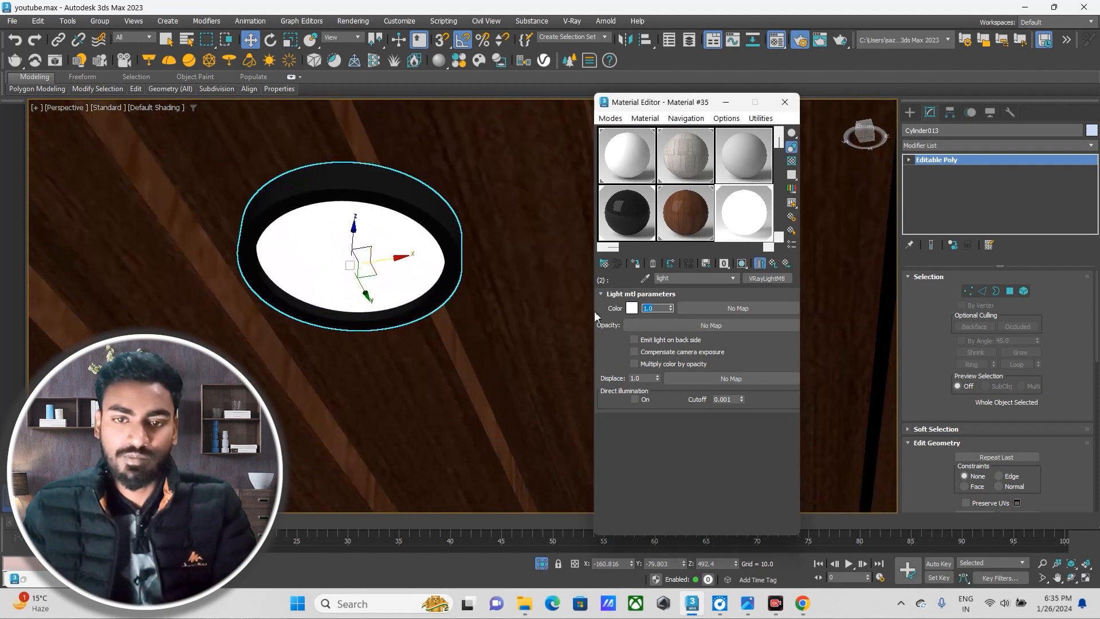
pyautogui.write('100')
pyautogui.press('Return')
pyautogui.doubleClick(754, 207)
pyautogui.moveTo(657, 67); pyautogui.dragTo(503, 81)
pyautogui.moveTo(600, 89); pyautogui.dragTo(407, 83)
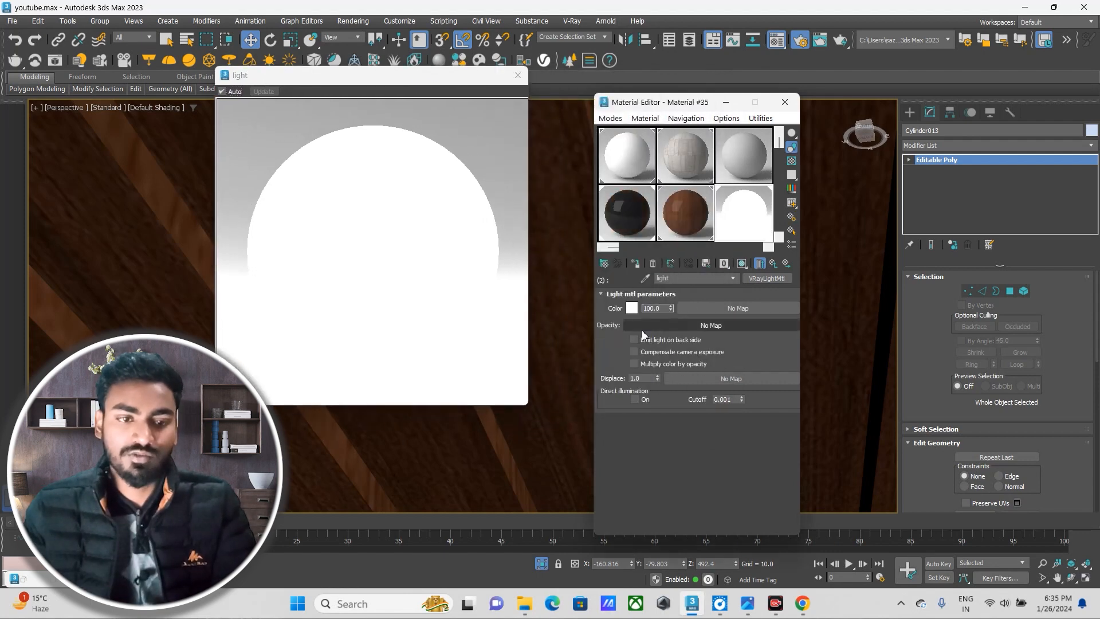
# Try a colour multiplier of 1.0 on the light material, restore it to 100 and close the enlarged preview.
pyautogui.write('1.0')
pyautogui.press('Return')
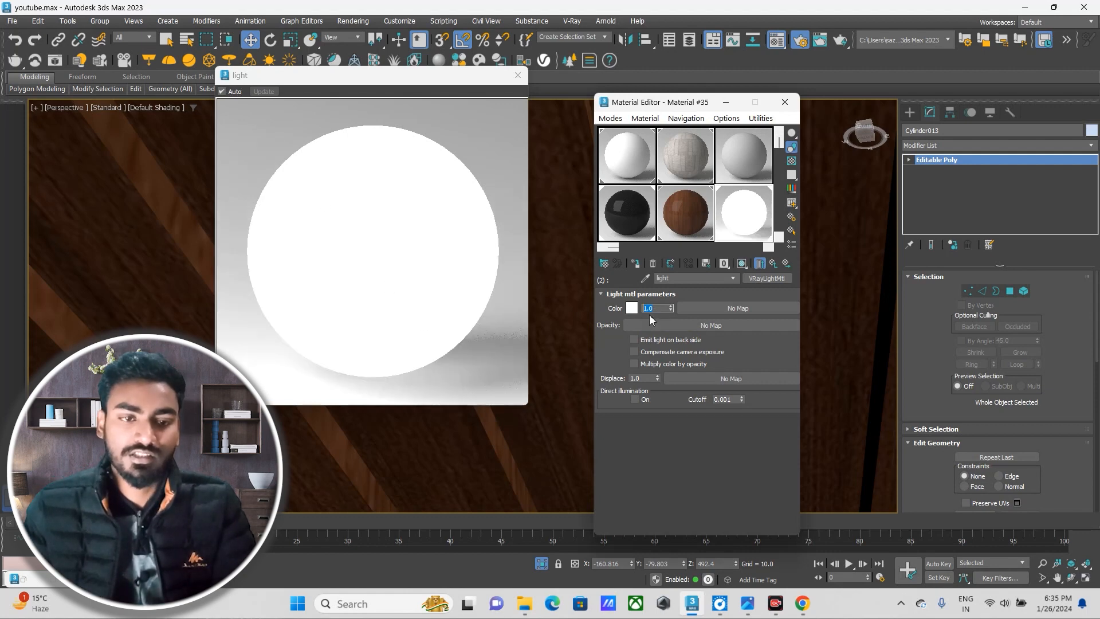
pyautogui.write('100')
pyautogui.press('Return')
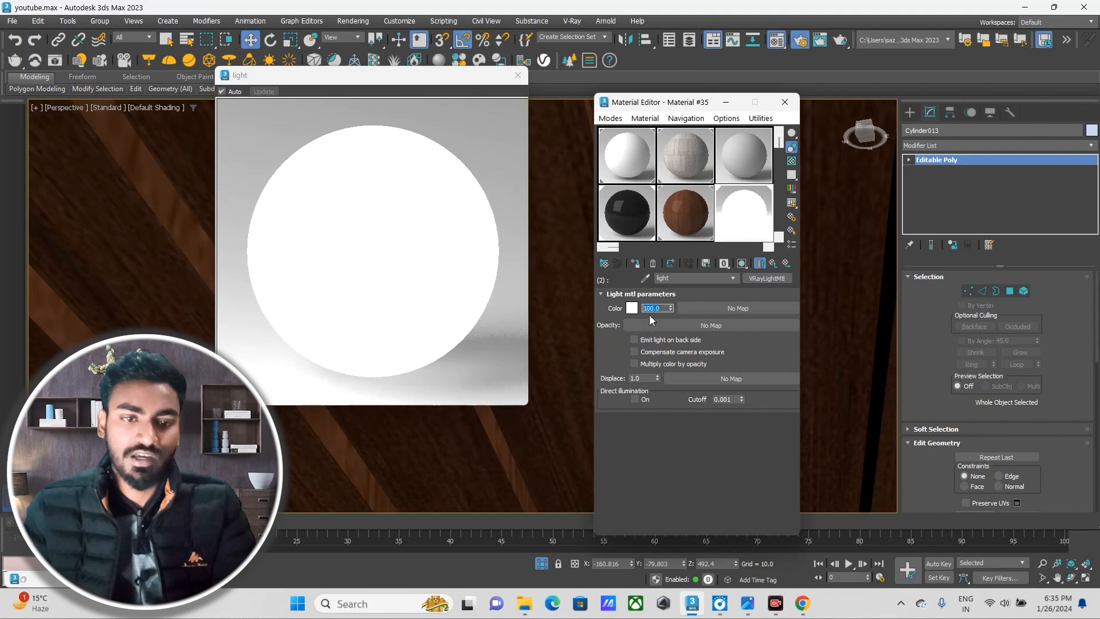
pyautogui.click(518, 75)
# Switch to the reference image el1.jpg, examine the linear light in the upper balcony's slatted ceiling, and return to 3ds Max.
pyautogui.scroll(-8, 462, 270)
pyautogui.moveTo(430, 296); pyautogui.dragTo(503, 371, button='middle')
pyautogui.scroll(4, 448, 302)
pyautogui.moveTo(503, 372); pyautogui.dragTo(436, 378, button='middle')
pyautogui.scroll(2, 303, 317)
pyautogui.scroll(-3, 303, 317)
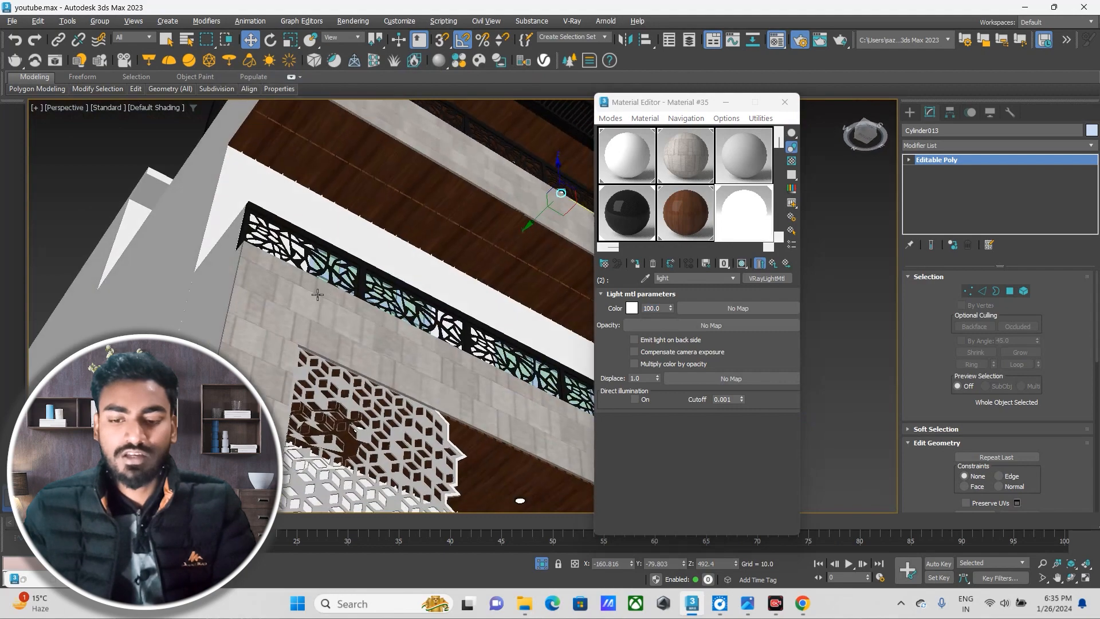
pyautogui.click(748, 603)
pyautogui.scroll(3, 526, 270)
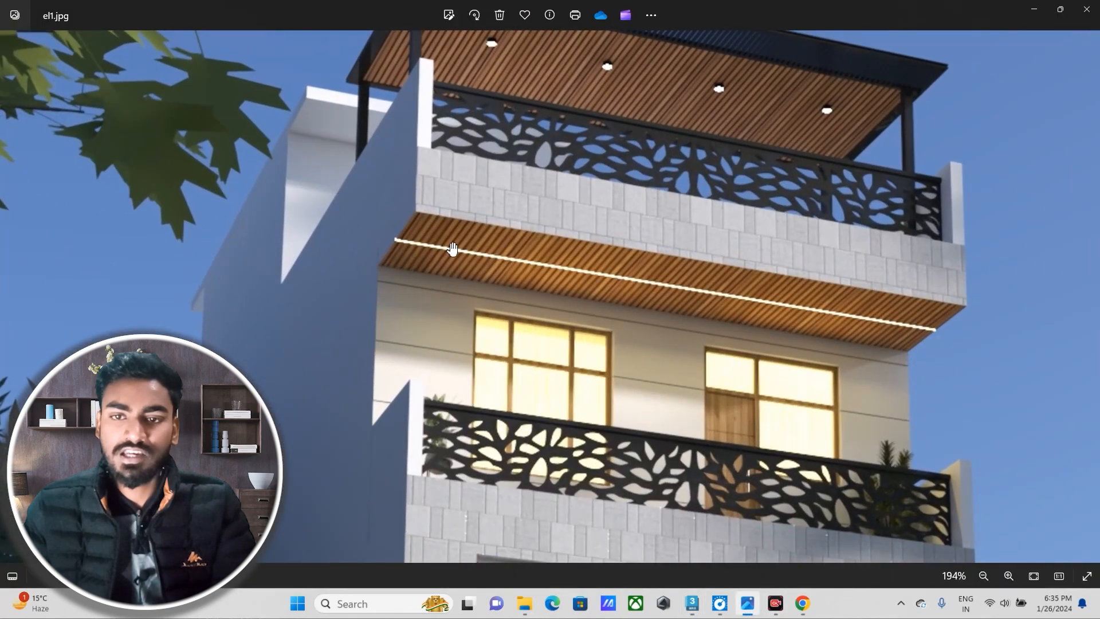
pyautogui.click(692, 603)
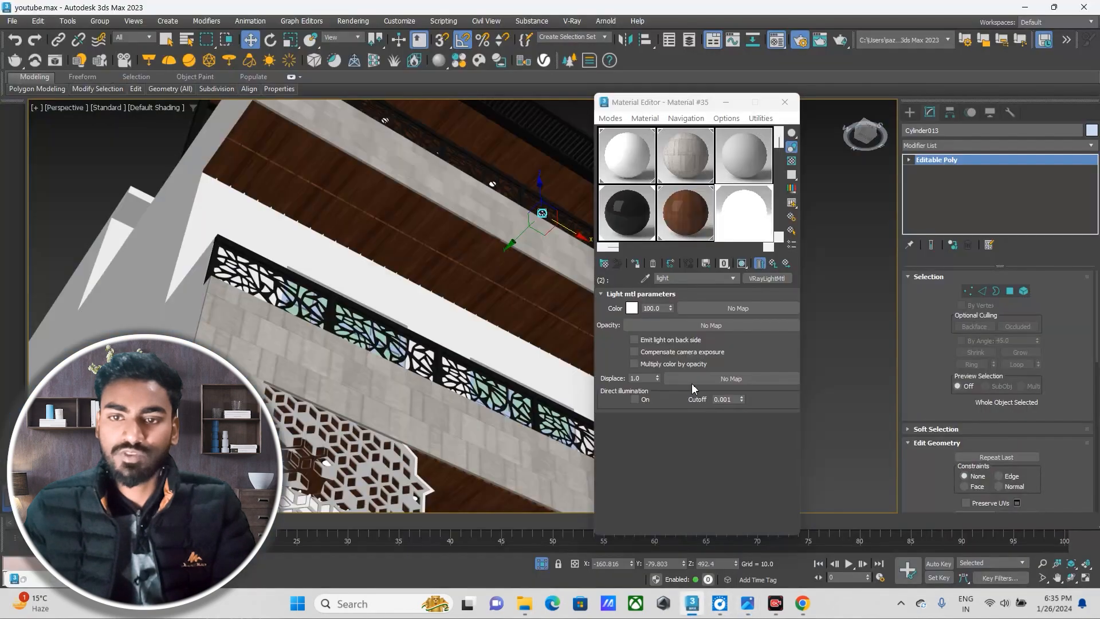
# Minimise the material editor and start creating a VRayLight from the V-Ray light types.
pyautogui.click(726, 102)
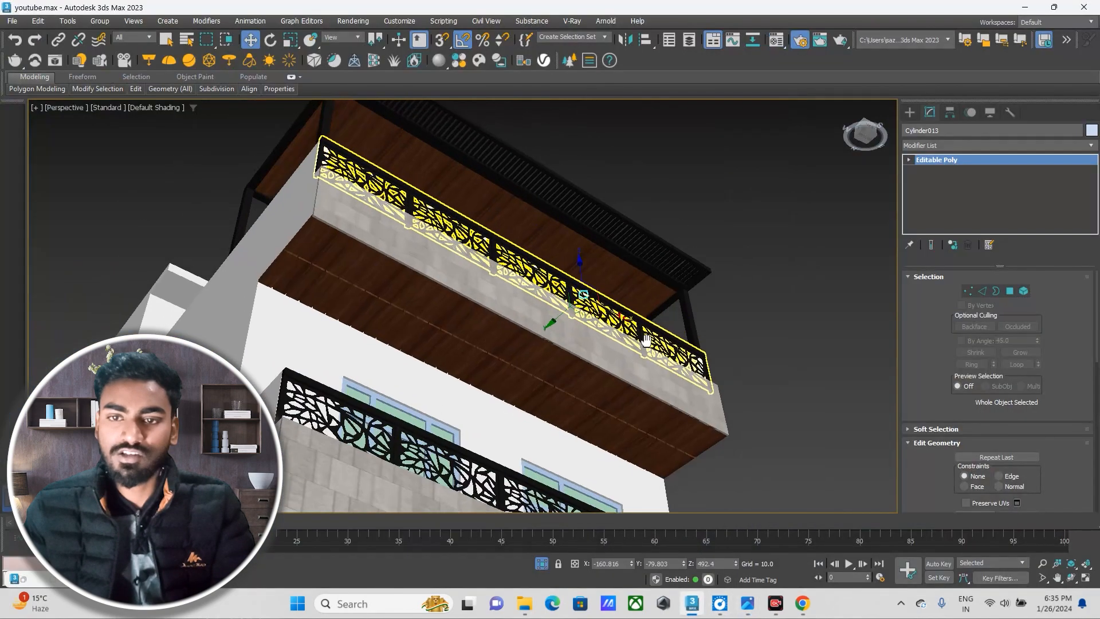
pyautogui.click(908, 114)
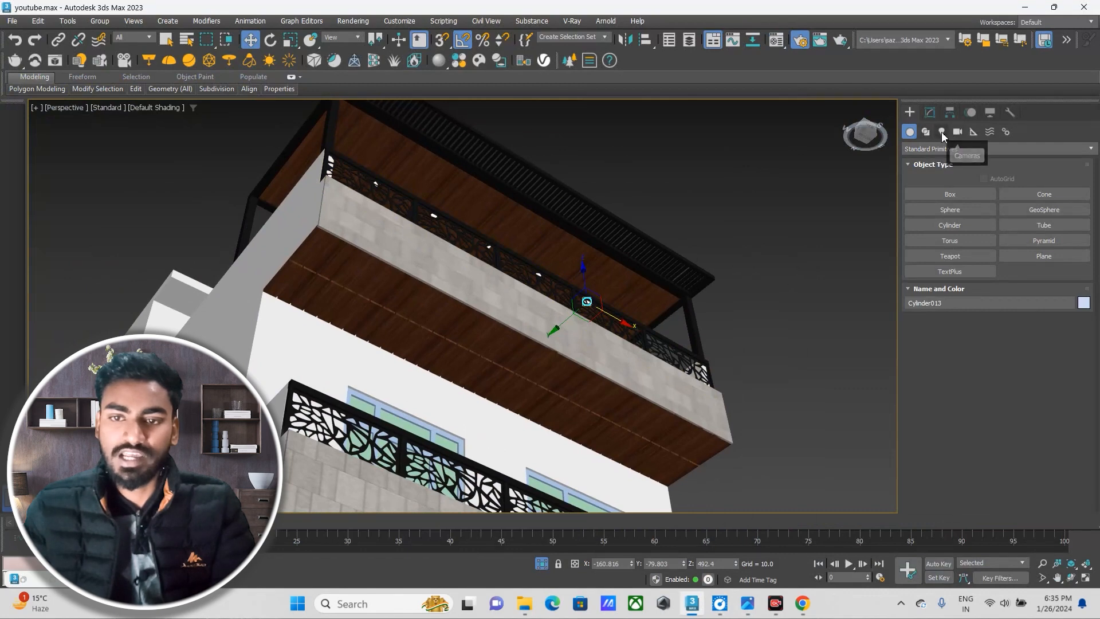
pyautogui.click(941, 132)
pyautogui.click(963, 148)
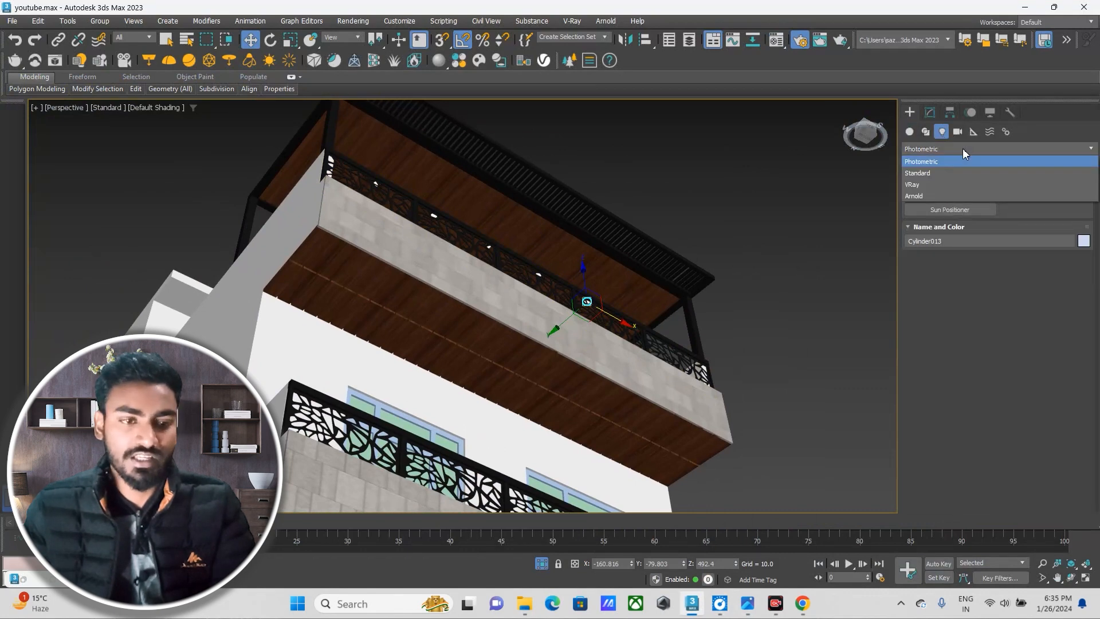
pyautogui.click(941, 184)
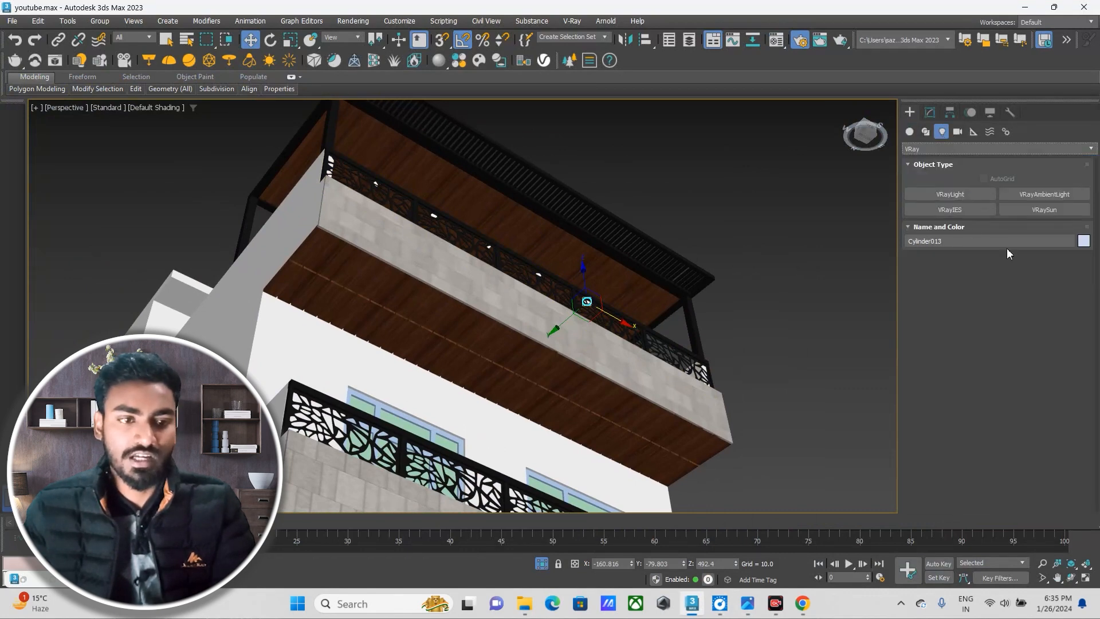
pyautogui.click(951, 194)
# Leave light creation, select the slatted wooden ceiling under the upper balcony in the perspective view and isolate it.
pyautogui.hotkey('alt', 'w')
pyautogui.click(281, 224)
pyautogui.hotkey('alt', 'w')
pyautogui.hotkey('alt', 'w')
pyautogui.middleClick(689, 395)
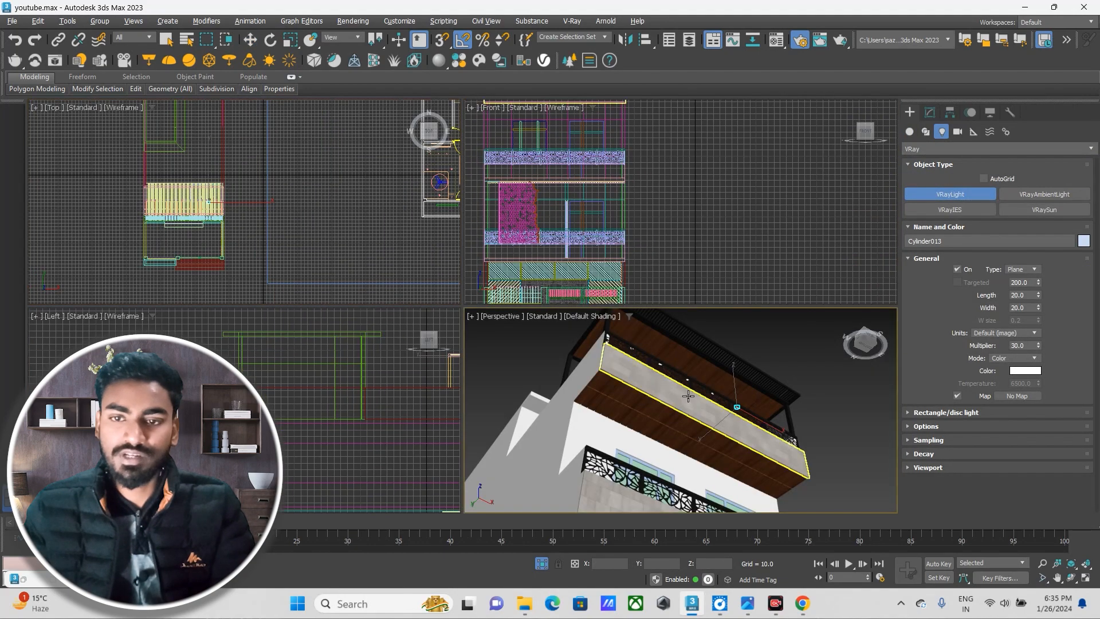
pyautogui.hotkey('alt', 'w')
pyautogui.moveTo(547, 324); pyautogui.dragTo(556, 340, button='middle')
pyautogui.press('w')
pyautogui.click(478, 361)
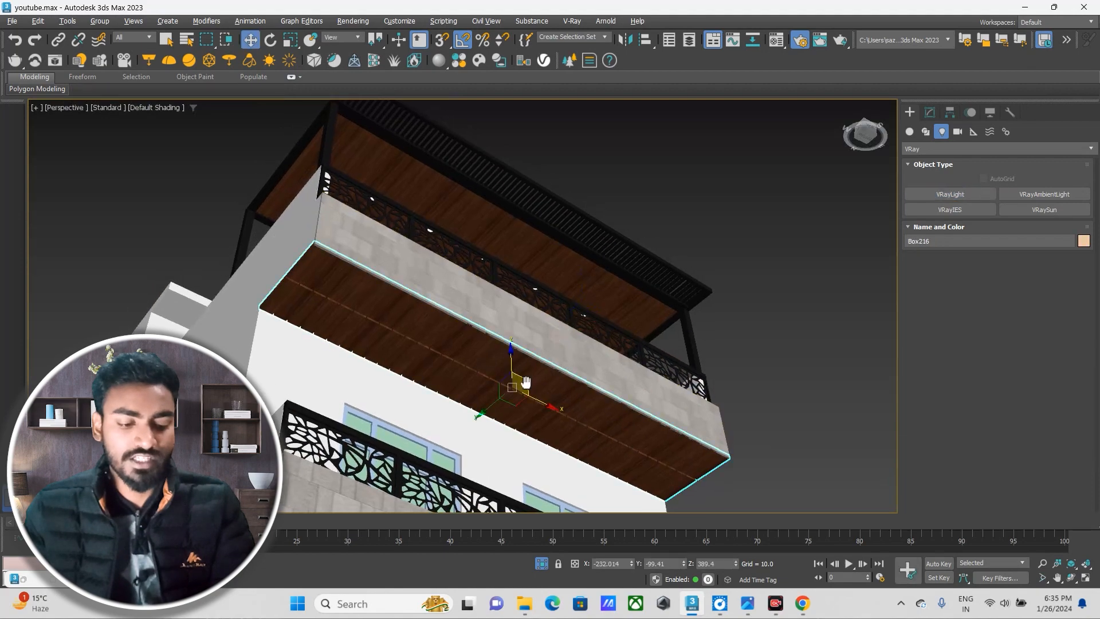
pyautogui.scroll(5, 516, 380)
pyautogui.moveTo(507, 371); pyautogui.dragTo(436, 368, button='middle')
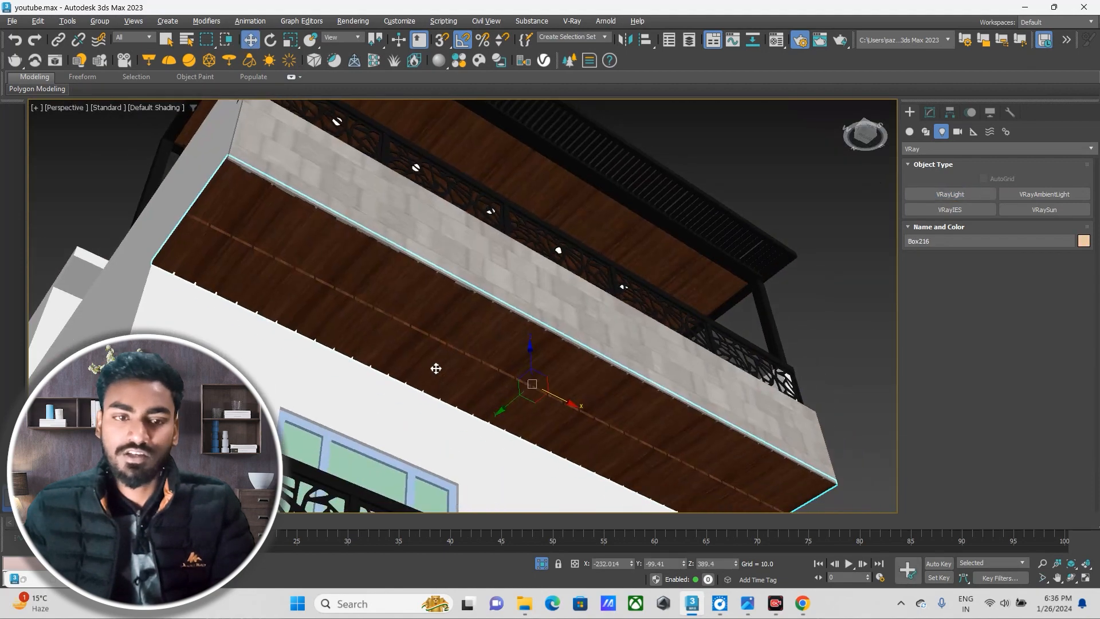
# Draw a thin plane VRayLight with snapping, spanning the full length of the slatted ceiling's central groove.
pyautogui.click(966, 196)
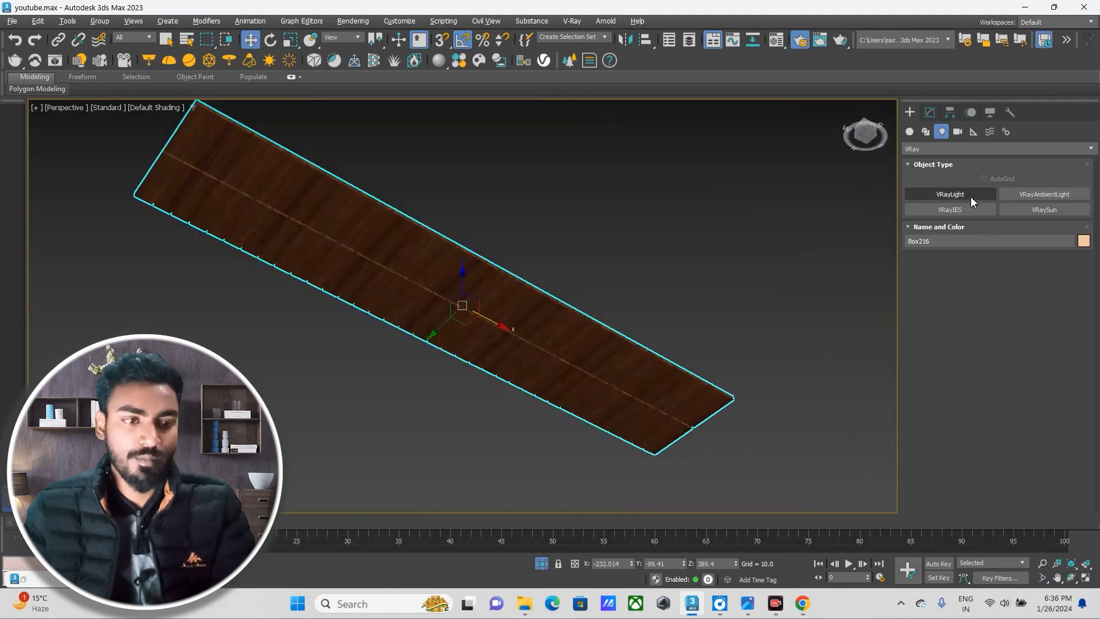
pyautogui.click(969, 197)
pyautogui.scroll(-3, 331, 332)
pyautogui.scroll(6, 307, 282)
pyautogui.scroll(2, 225, 253)
pyautogui.moveTo(226, 253); pyautogui.dragTo(234, 278, button='middle')
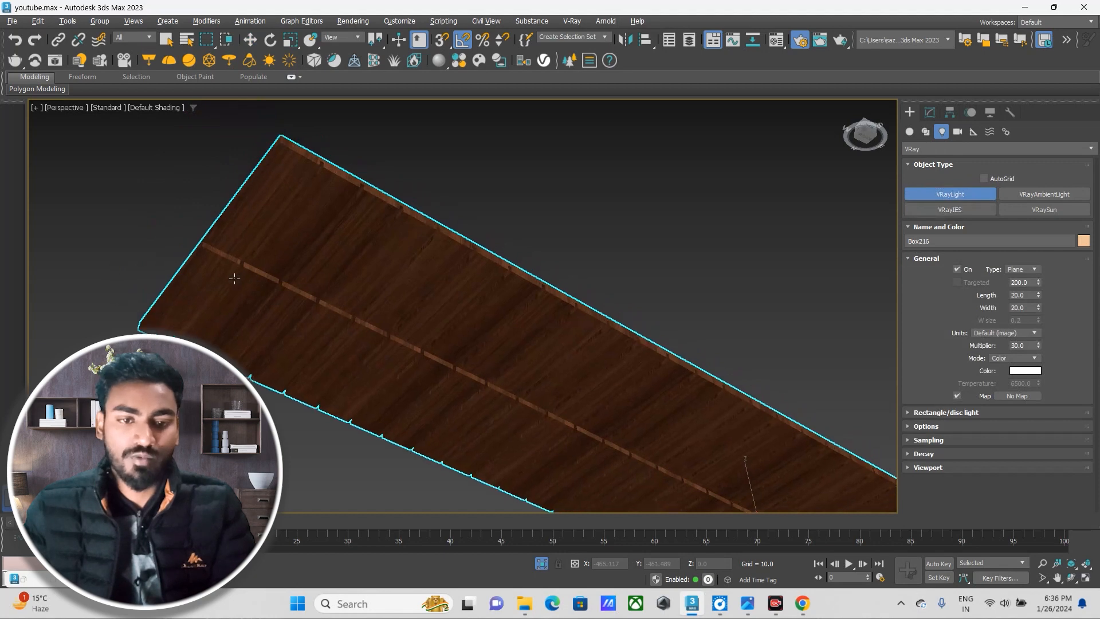
pyautogui.scroll(3, 213, 271)
pyautogui.moveTo(182, 221); pyautogui.dragTo(587, 430)
pyautogui.scroll(-3, 314, 285)
pyautogui.moveTo(687, 477); pyautogui.dragTo(486, 385, button='middle')
pyautogui.moveTo(587, 430); pyautogui.dragTo(534, 286)
pyautogui.scroll(6, 551, 432)
pyautogui.click(535, 283)
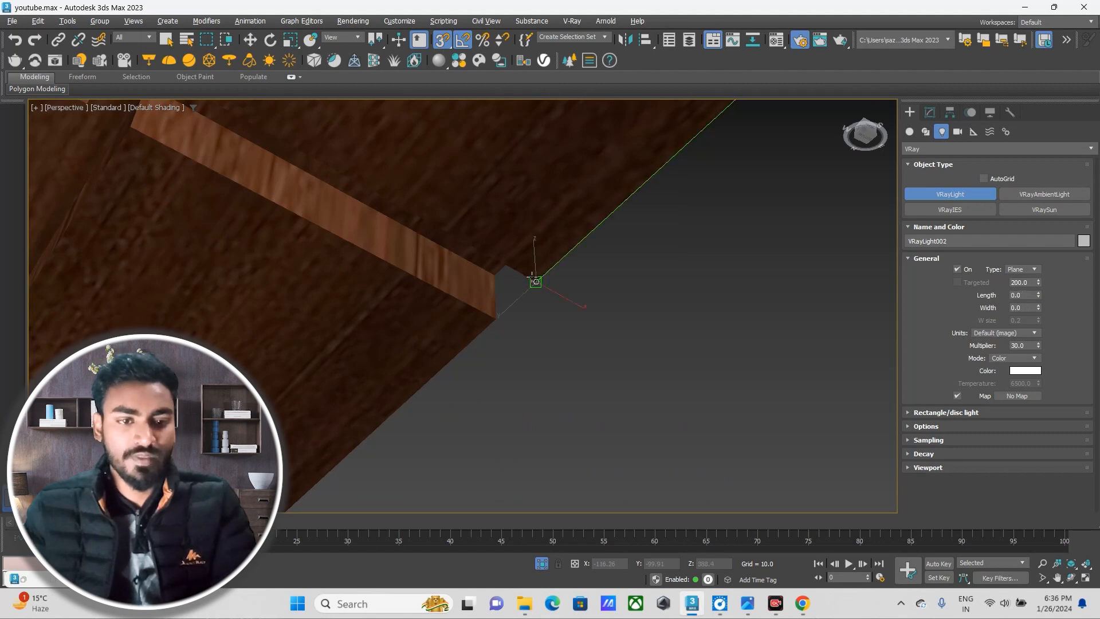
pyautogui.scroll(-5, 511, 310)
pyautogui.moveTo(485, 330); pyautogui.dragTo(555, 397, button='middle')
pyautogui.rightClick(513, 366)
pyautogui.scroll(-2, 466, 351)
pyautogui.rightClick(420, 346)
# Select the new plane light in the front view and raise it to the underside of the slatted ceiling.
pyautogui.scroll(-2, 278, 307)
pyautogui.moveTo(278, 307); pyautogui.dragTo(365, 356, button='middle')
pyautogui.scroll(3, 365, 357)
pyautogui.scroll(-3, 366, 357)
pyautogui.scroll(-1, 469, 384)
pyautogui.keyDown('alt'); pyautogui.moveTo(472, 385); pyautogui.dragTo(453, 368, button='middle'); pyautogui.keyUp('alt')
pyautogui.hotkey('alt', 'w')
pyautogui.click(610, 246)
pyautogui.hotkey('alt', 'w')
pyautogui.scroll(-4, 611, 247)
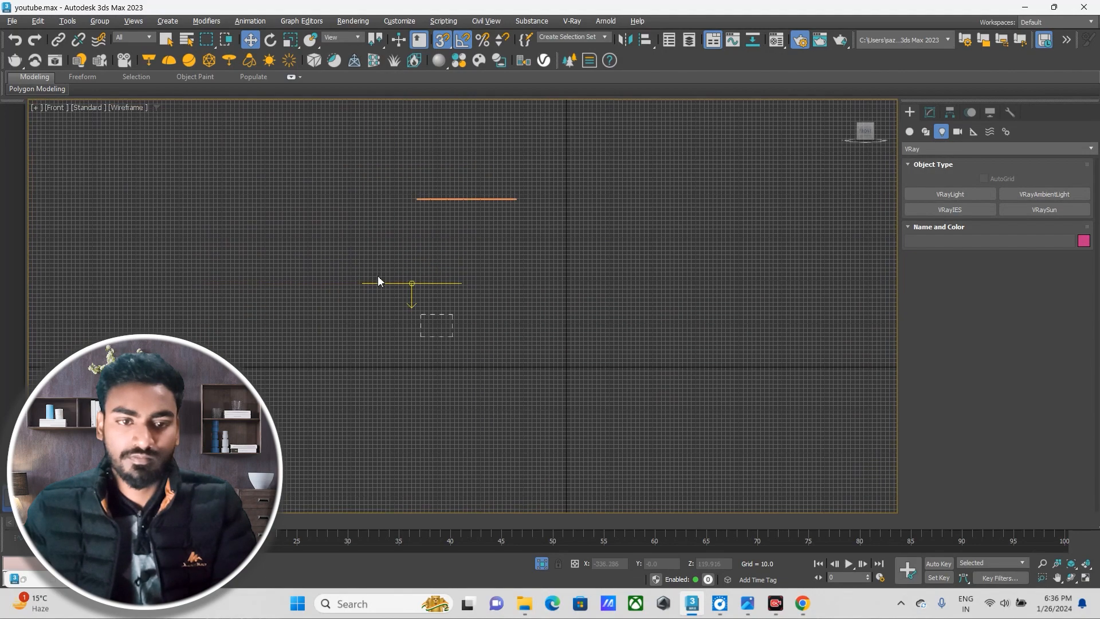
pyautogui.click(378, 277)
pyautogui.scroll(4, 409, 265)
pyautogui.moveTo(416, 260); pyautogui.dragTo(482, 137)
# Move the light horizontally in the front view toward the slatted ceiling's end, to X about -225.88.
pyautogui.scroll(2, 404, 141)
pyautogui.moveTo(462, 157); pyautogui.dragTo(440, 260, button='middle')
pyautogui.moveTo(443, 235); pyautogui.dragTo(545, 236)
pyautogui.scroll(8, 419, 239)
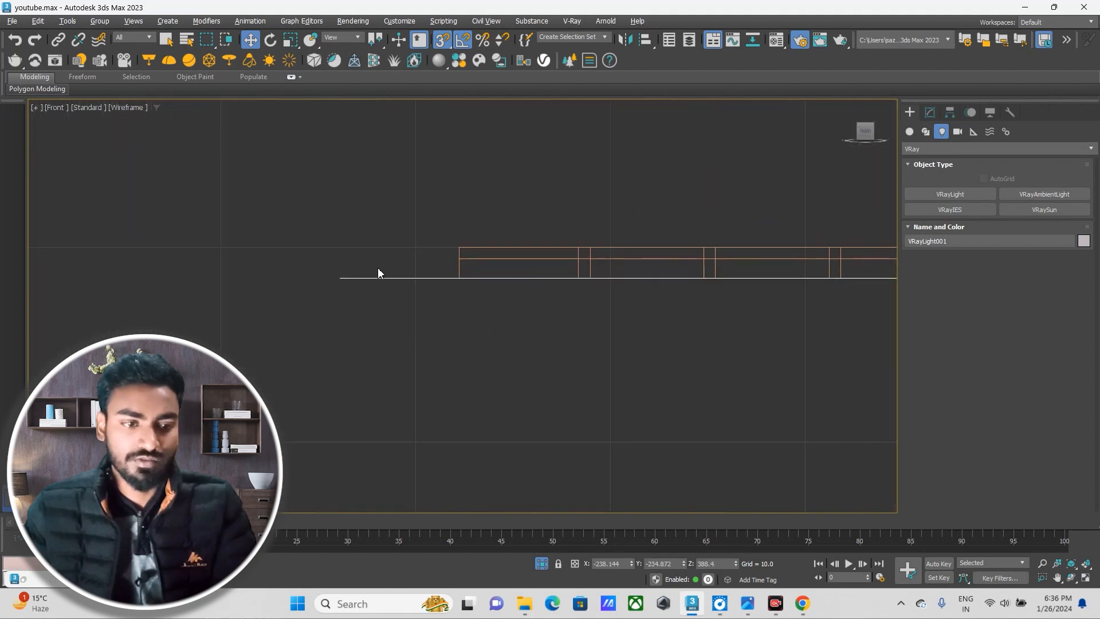
pyautogui.moveTo(346, 279); pyautogui.dragTo(459, 283)
pyautogui.scroll(-5, 458, 283)
# Move the light in the top view onto the slatted ceiling's central groove, to Y about -98.91.
pyautogui.hotkey('alt', 'w')
pyautogui.middleClick(228, 215)
pyautogui.hotkey('alt', 'w')
pyautogui.scroll(2, 280, 367)
pyautogui.moveTo(275, 368); pyautogui.dragTo(355, 382, button='middle')
pyautogui.moveTo(329, 382); pyautogui.dragTo(406, 276)
pyautogui.press('s')
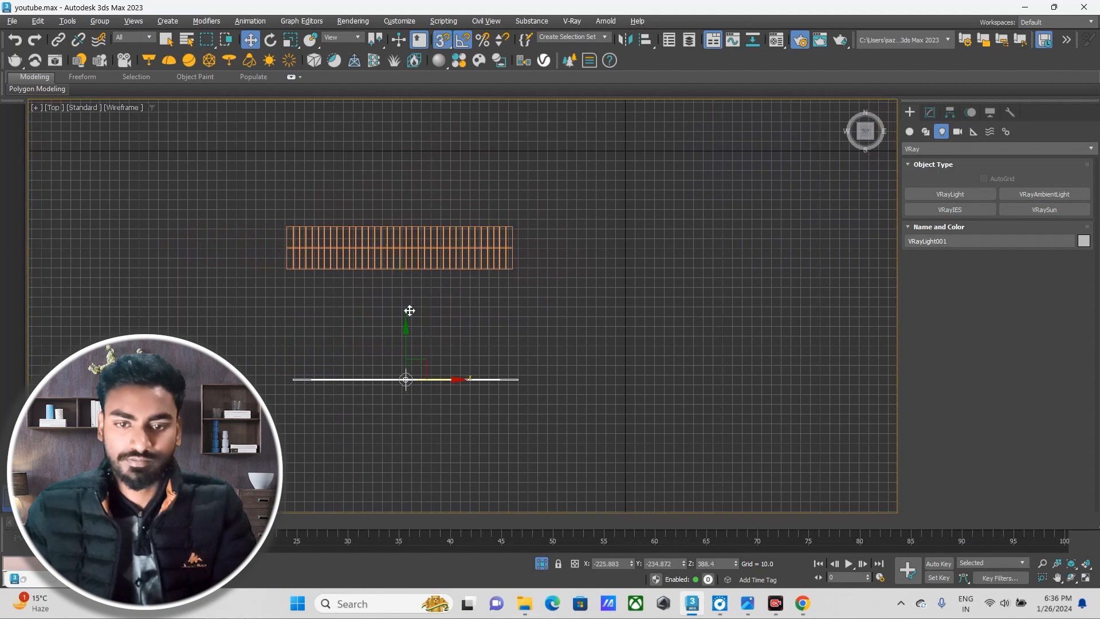
pyautogui.moveTo(403, 345); pyautogui.dragTo(291, 247)
pyautogui.scroll(8, 291, 248)
pyautogui.moveTo(292, 249); pyautogui.dragTo(302, 294, button='middle')
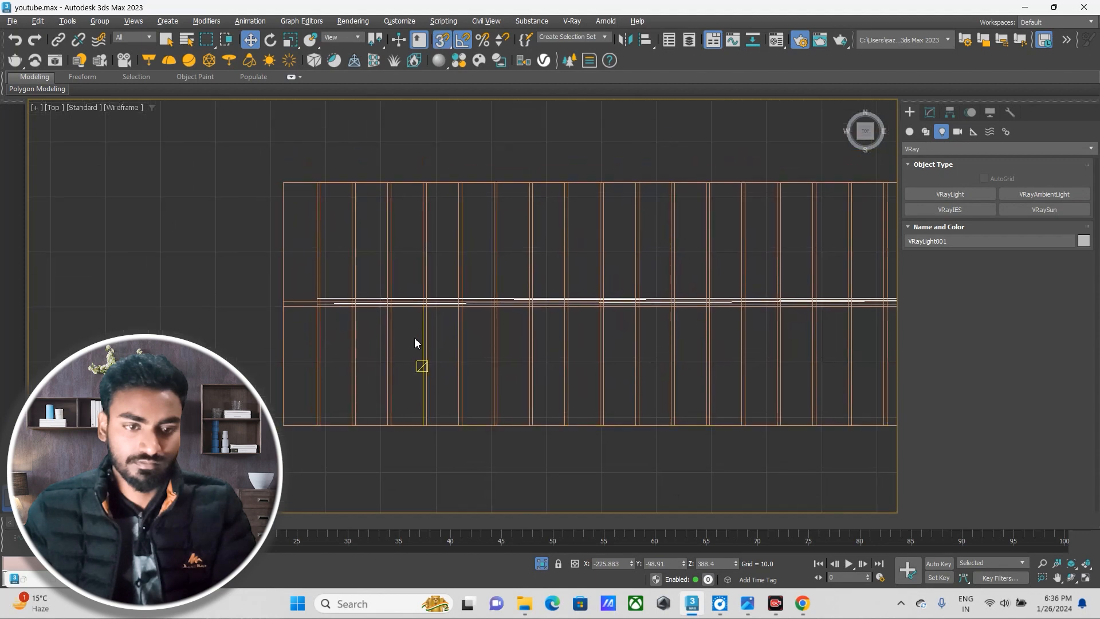
# Turn snapping off and shift the light along its length to match the slatted ceiling's ends, at X about -232.
pyautogui.scroll(-3, 414, 338)
pyautogui.press('s')
pyautogui.moveTo(658, 314); pyautogui.dragTo(640, 320)
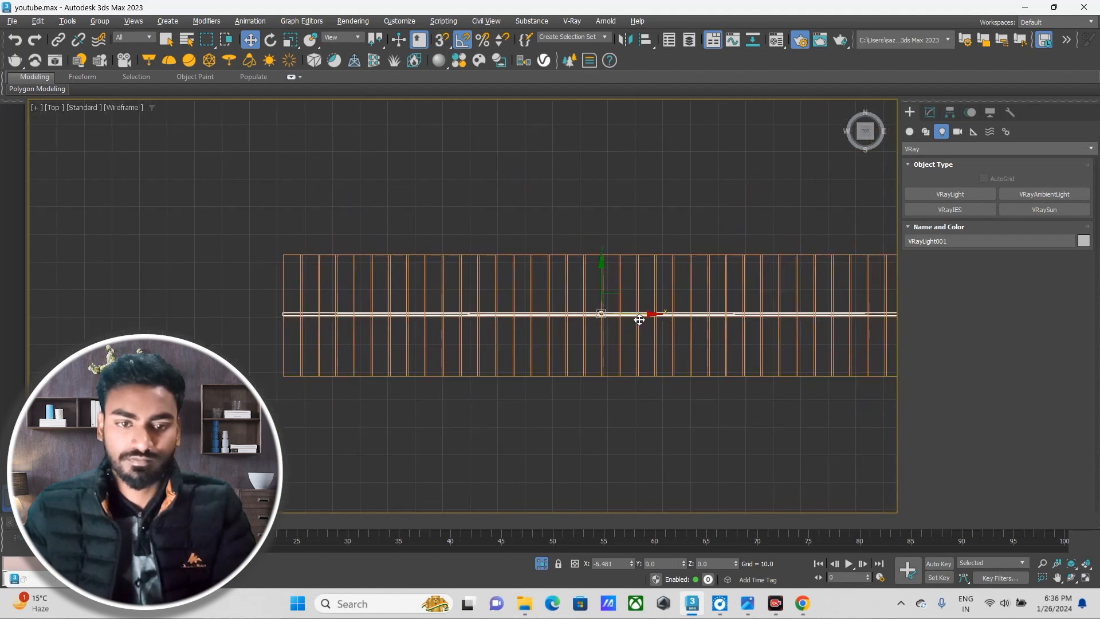
pyautogui.scroll(5, 256, 304)
pyautogui.scroll(3, 351, 351)
pyautogui.moveTo(352, 352); pyautogui.dragTo(348, 326, button='middle')
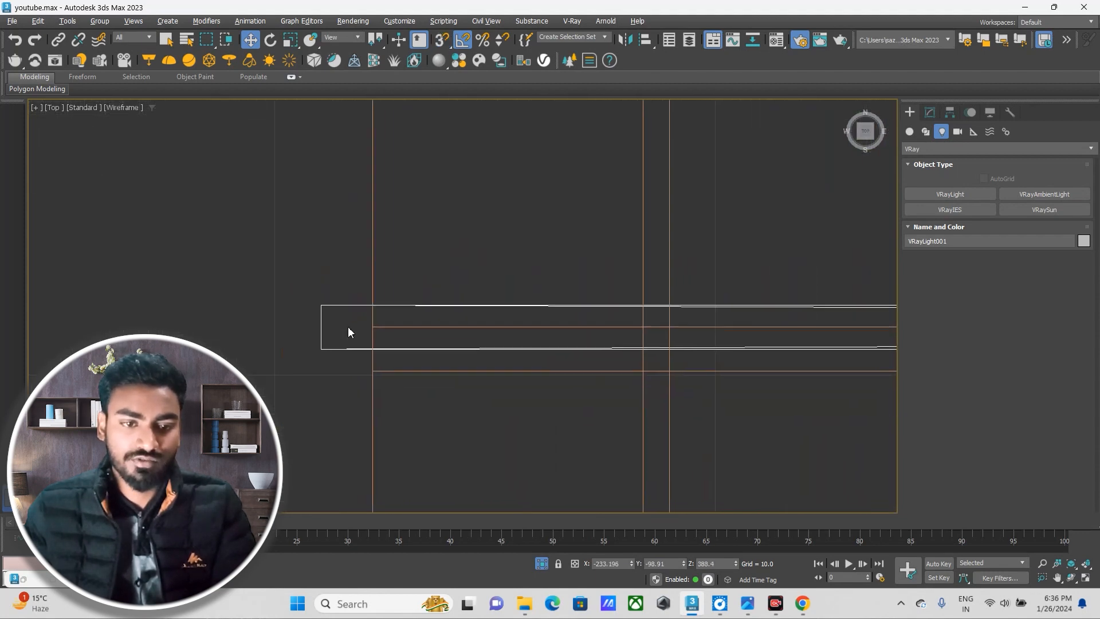
pyautogui.moveTo(335, 306); pyautogui.dragTo(400, 317)
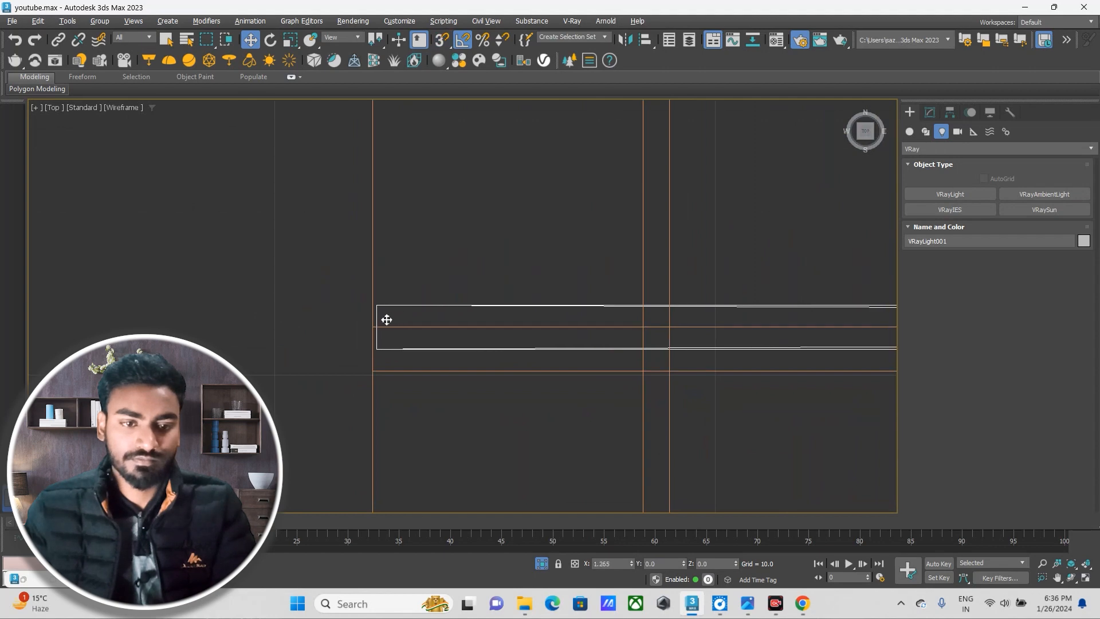
# Centre the light across the width of the ceiling groove in the top view, at Y about -99.41.
pyautogui.scroll(-5, 425, 344)
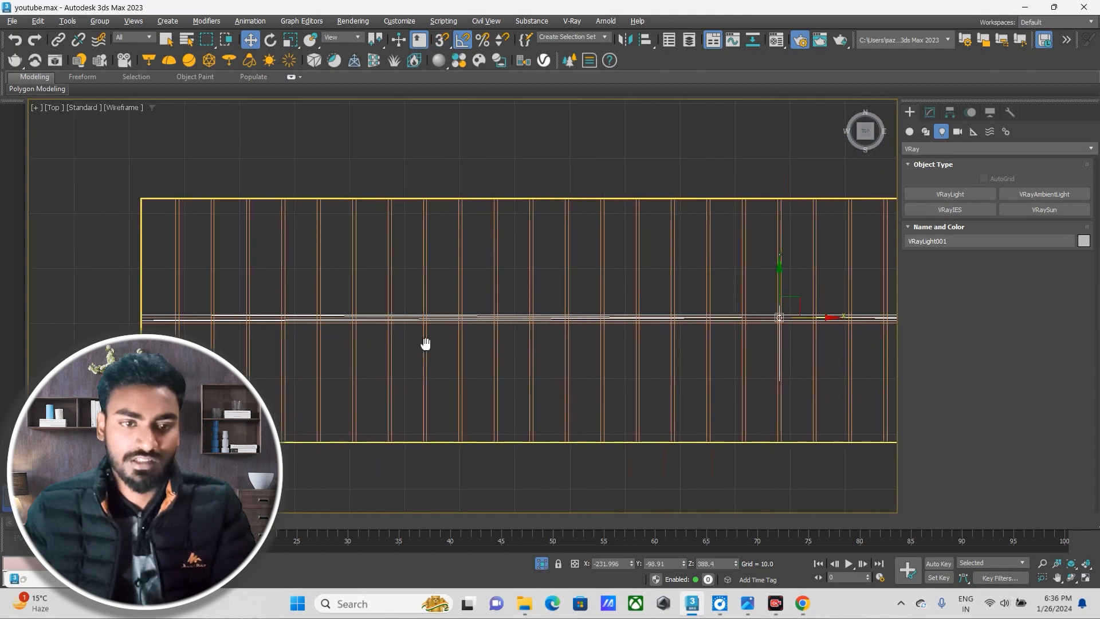
pyautogui.scroll(6, 444, 329)
pyautogui.moveTo(449, 321); pyautogui.dragTo(469, 341)
pyautogui.scroll(5, 446, 371)
pyautogui.moveTo(470, 379); pyautogui.dragTo(468, 316, button='middle')
pyautogui.moveTo(468, 316); pyautogui.dragTo(472, 324)
pyautogui.scroll(-10, 473, 324)
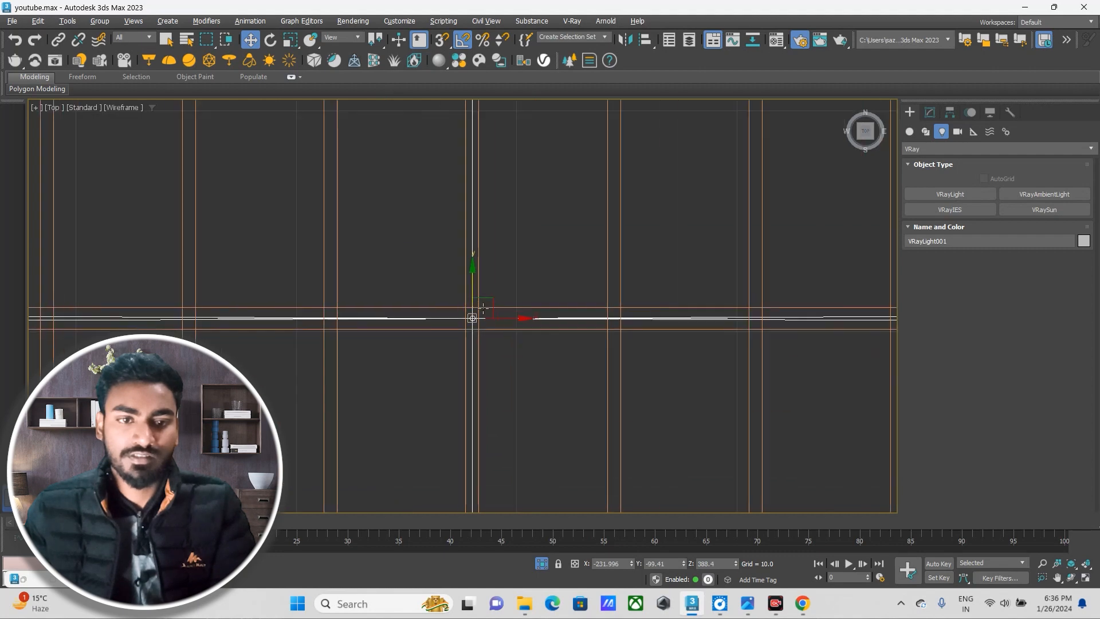
# Raise the light into the ceiling groove in the front view, to Z about 389.34.
pyautogui.hotkey('alt', 'w')
pyautogui.hotkey('alt', 'w')
pyautogui.scroll(8, 550, 309)
pyautogui.moveTo(482, 262); pyautogui.dragTo(511, 189)
pyautogui.scroll(5, 486, 218)
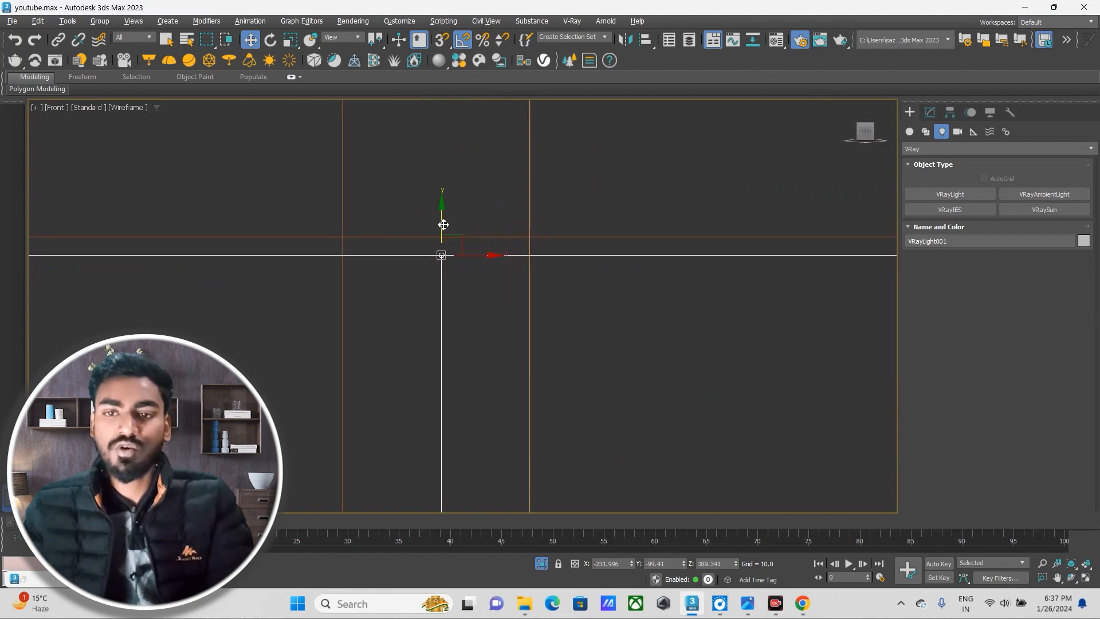
# Raise the light slightly within the ceiling groove in the front view, to Z about 389.38, and check its fit in perspective.
pyautogui.moveTo(446, 224); pyautogui.dragTo(456, 213)
pyautogui.press('p')
pyautogui.scroll(-2, 683, 332)
pyautogui.scroll(5, 573, 407)
pyautogui.keyDown('alt'); pyautogui.moveTo(592, 398); pyautogui.dragTo(613, 393, button='middle'); pyautogui.keyUp('alt')
pyautogui.scroll(5, 457, 314)
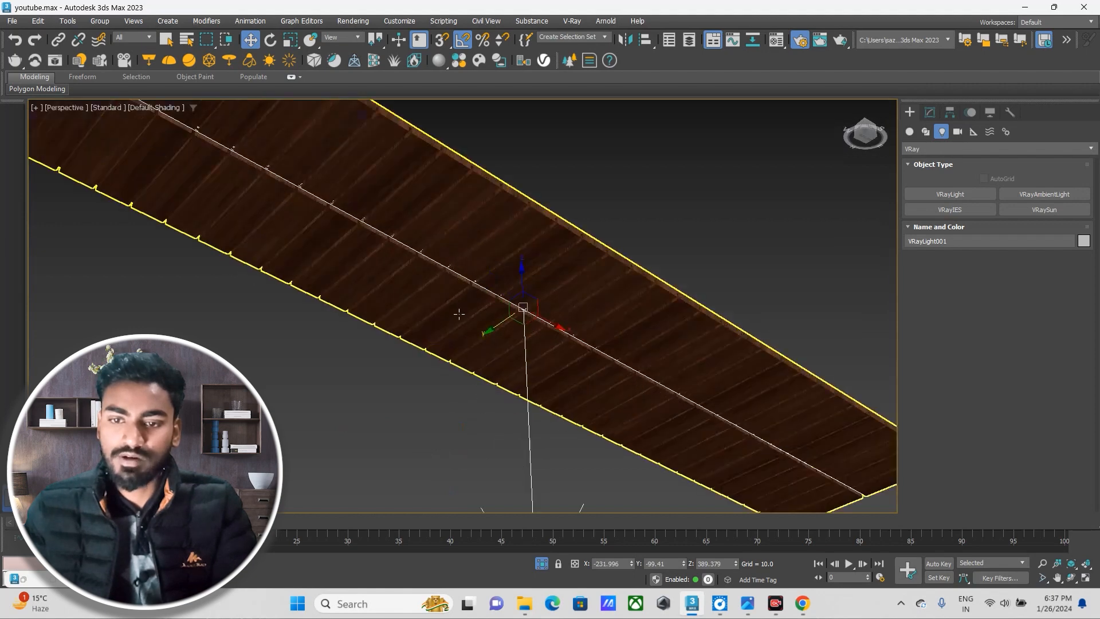
pyautogui.scroll(-5, 551, 340)
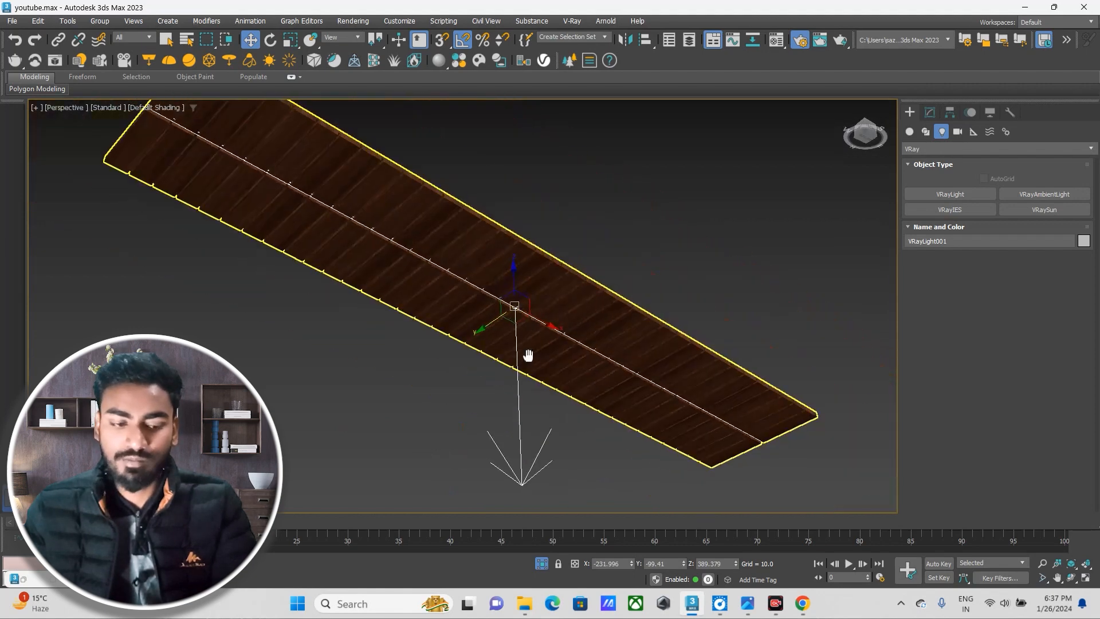
# Set the plane light's multiplier to 300.
pyautogui.click(929, 113)
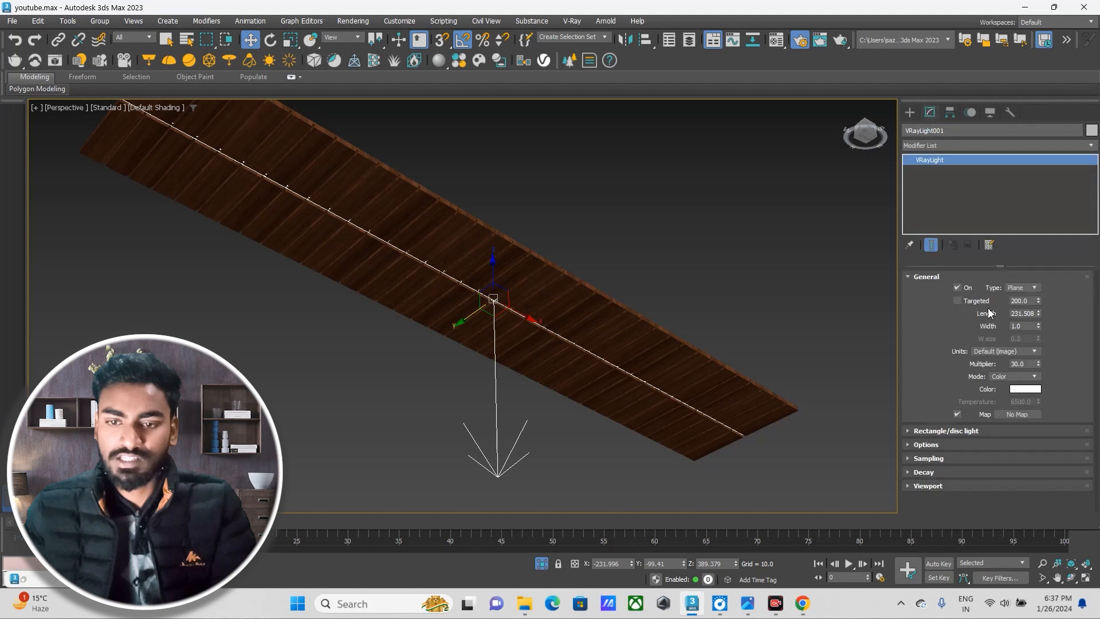
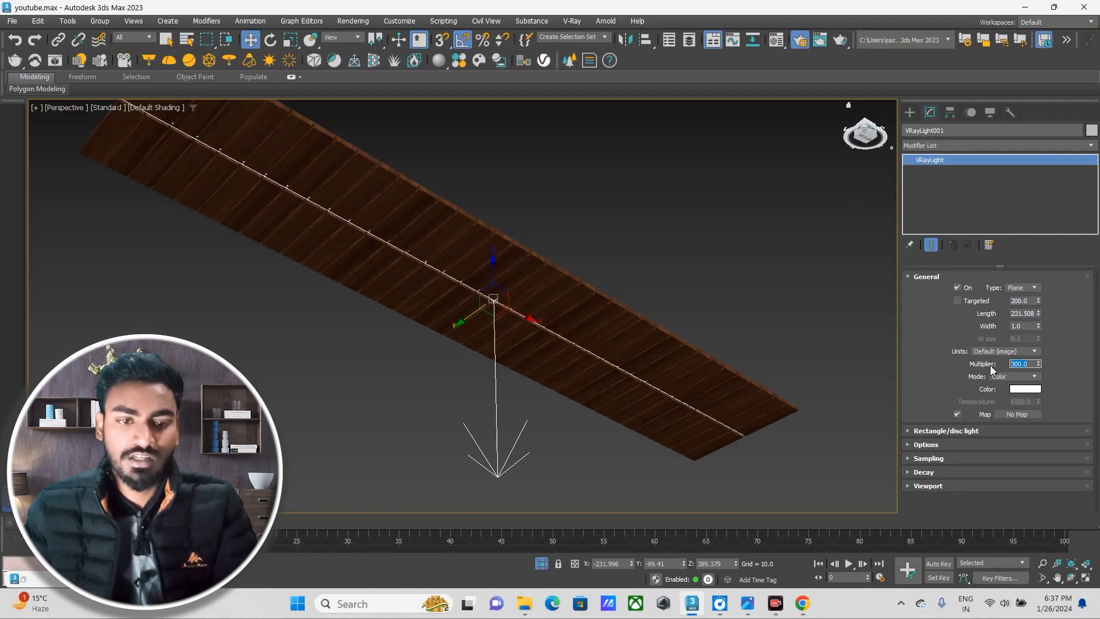
pyautogui.scroll(5, 521, 324)
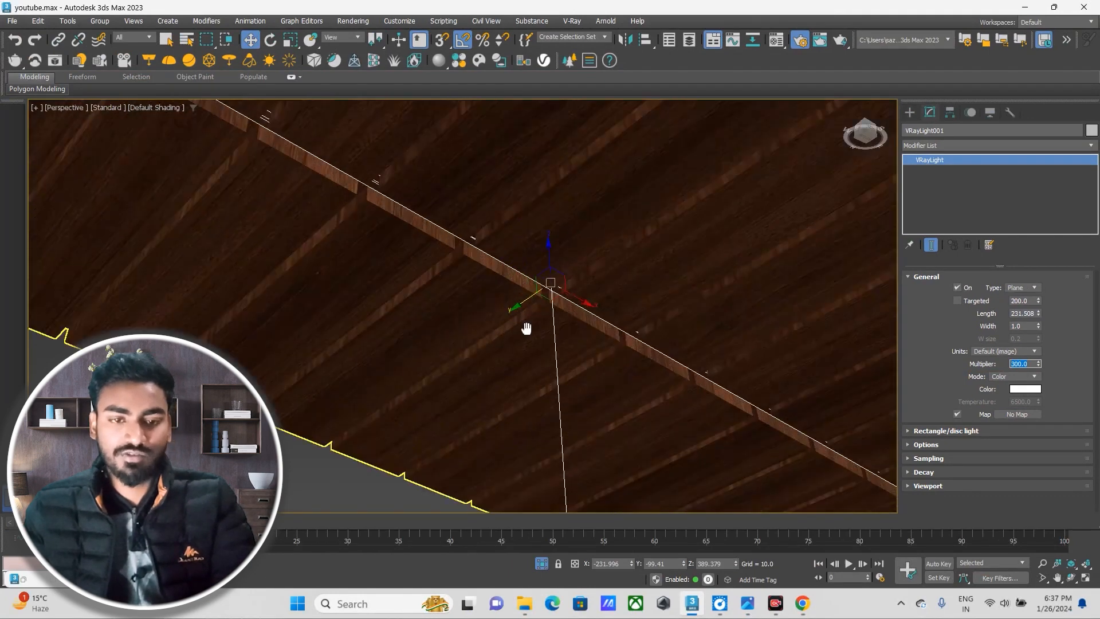
pyautogui.scroll(-7, 466, 309)
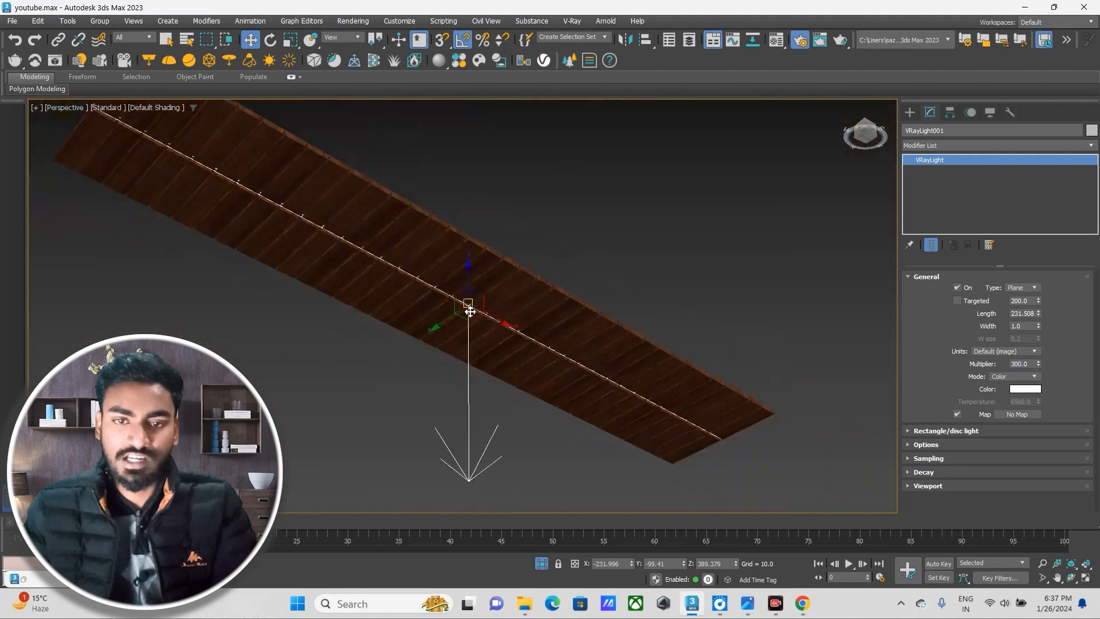
# End isolation of the slatted ceiling and its light so the whole house shows again.
pyautogui.rightClick(485, 224)
pyautogui.click(507, 159)
pyautogui.scroll(-3, 492, 310)
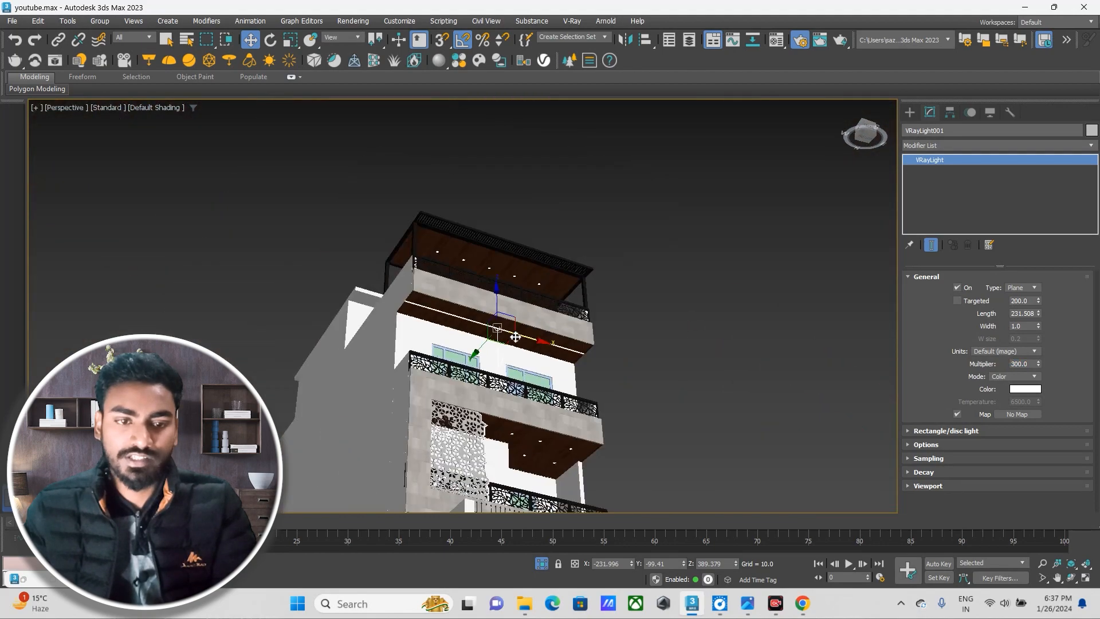
pyautogui.scroll(10, 499, 338)
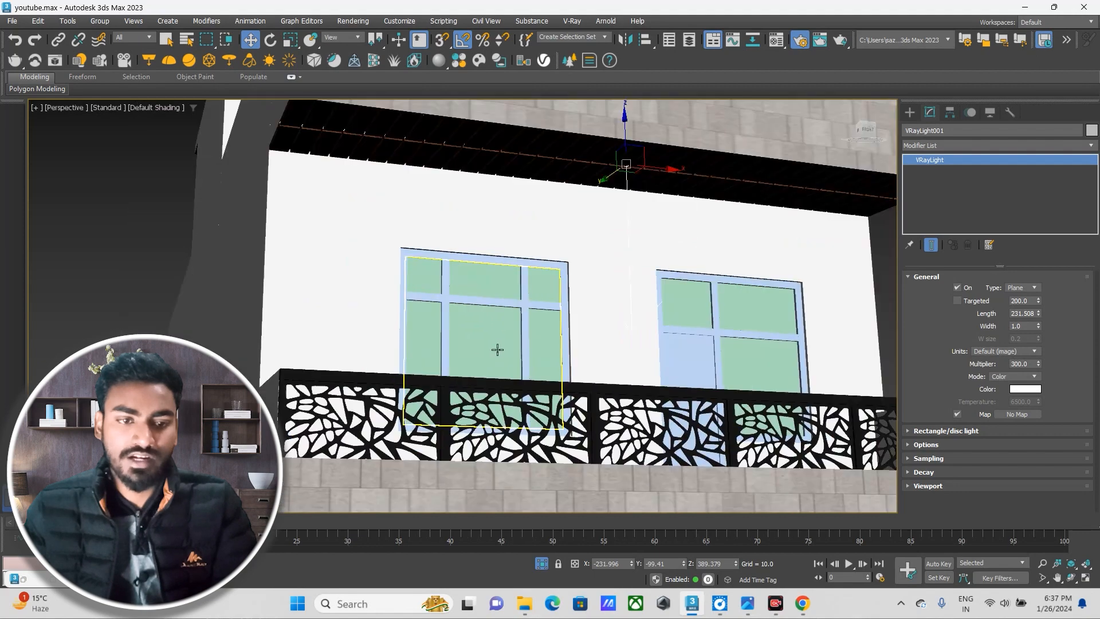
# Set the unused grey VRayMtl sample's diffuse colour to pure black, value 0.
pyautogui.press('m')
pyautogui.click(750, 150)
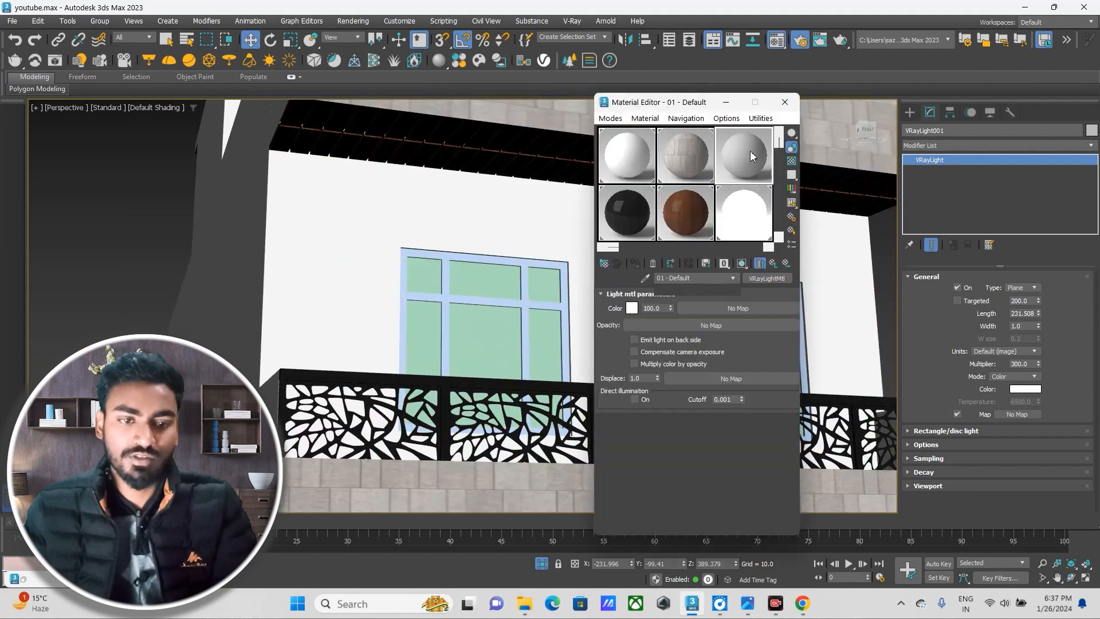
pyautogui.moveTo(695, 103); pyautogui.dragTo(469, 89)
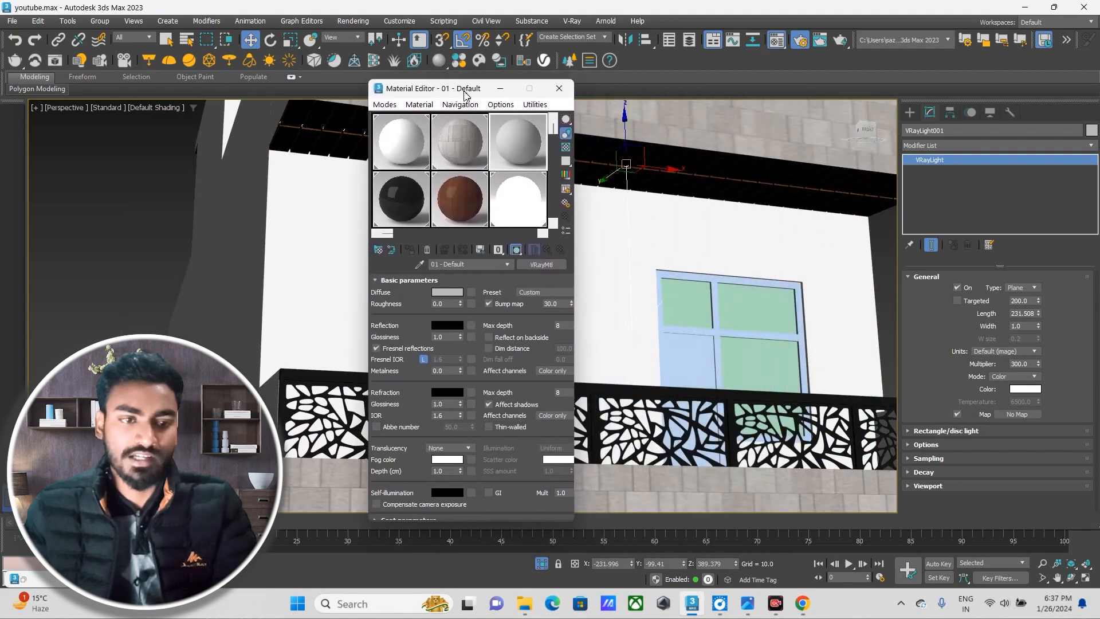
pyautogui.click(444, 293)
pyautogui.moveTo(299, 216); pyautogui.dragTo(705, 102)
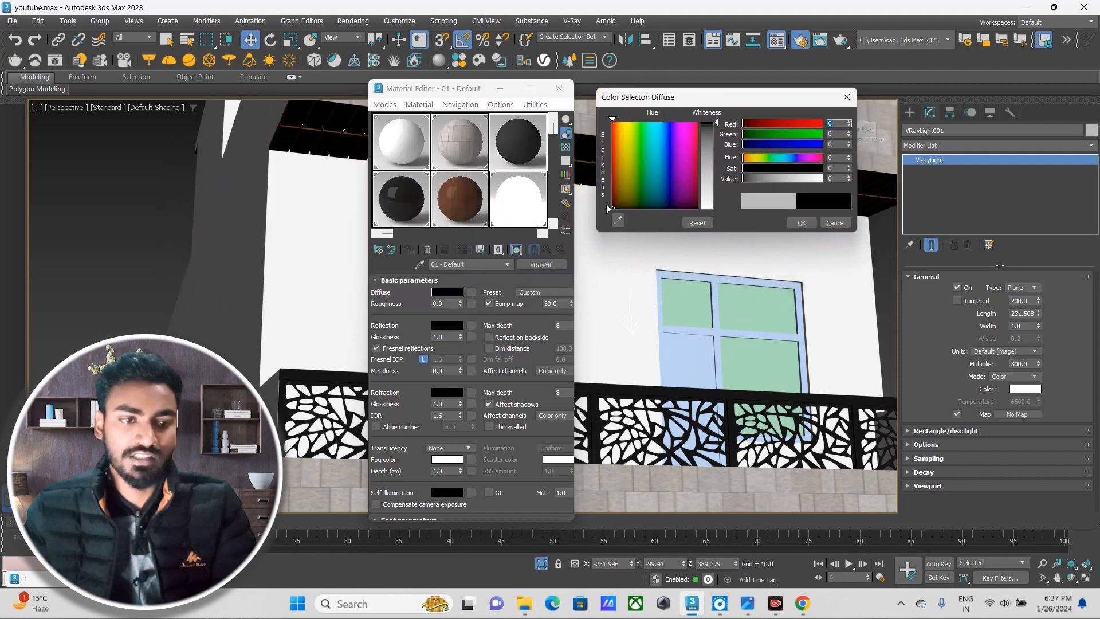
pyautogui.click(802, 223)
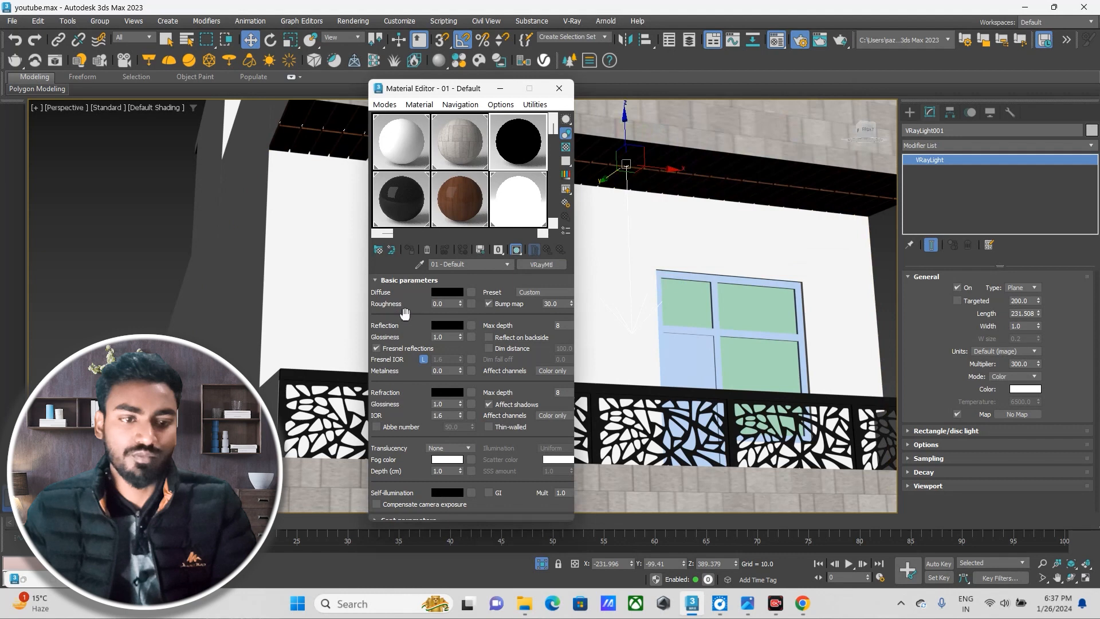
# Set the black material's reflection colour to near white, value 247.
pyautogui.click(445, 326)
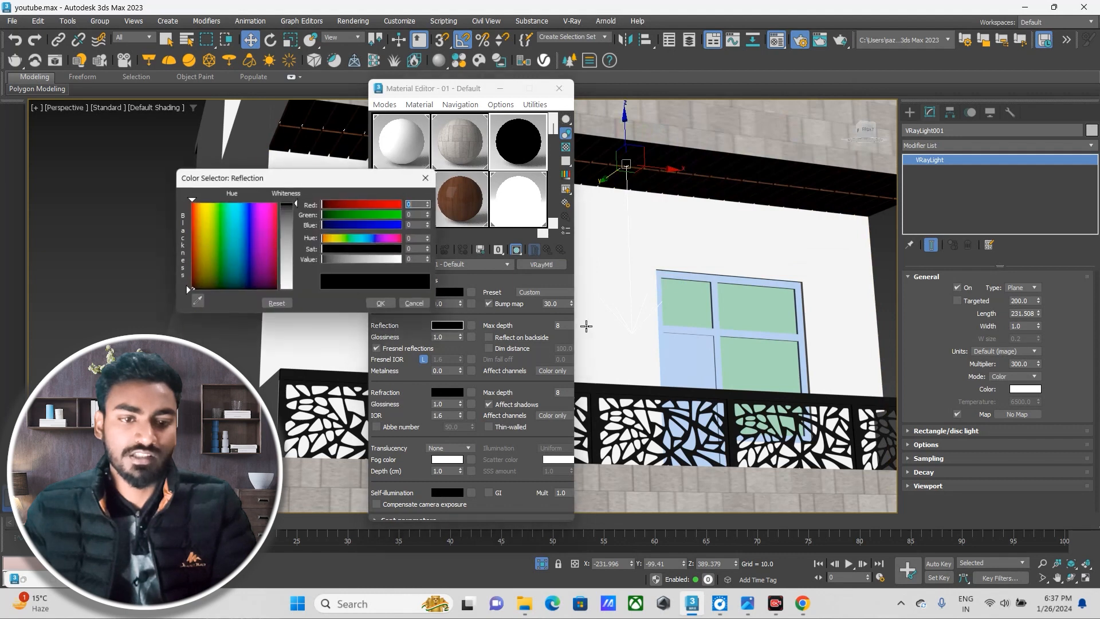
pyautogui.moveTo(291, 218); pyautogui.dragTo(294, 283)
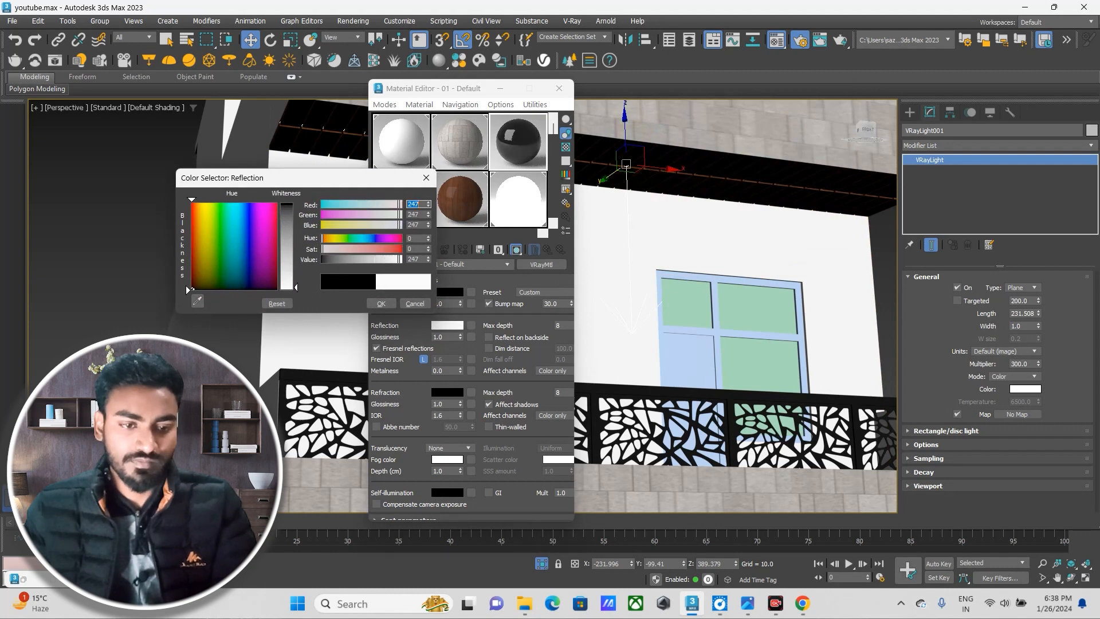
pyautogui.click(381, 305)
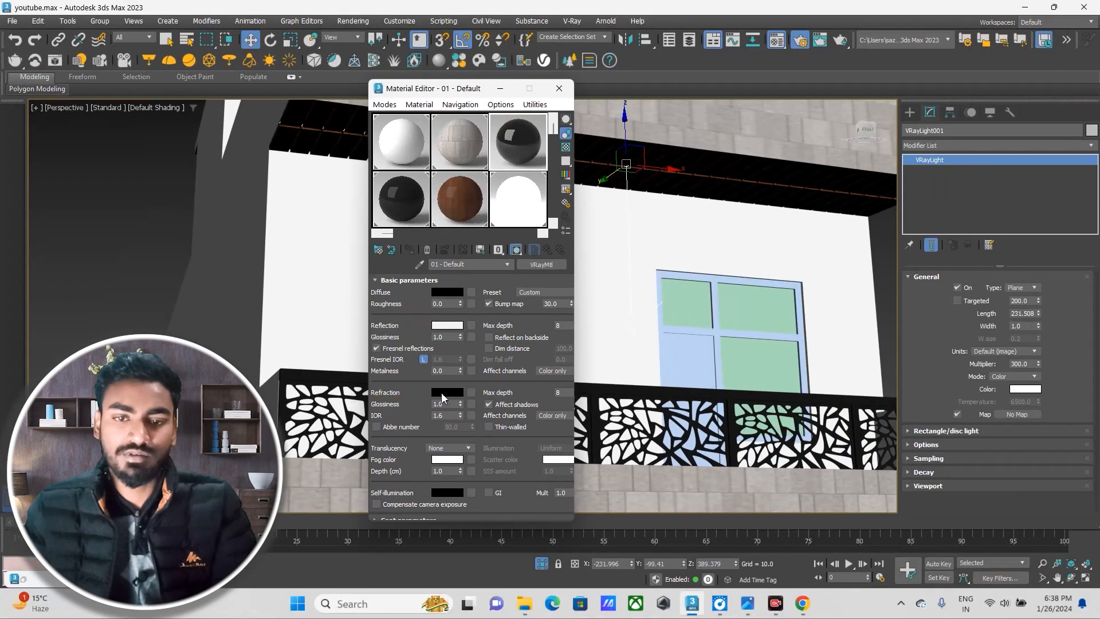
# Set the material's refraction colour to light grey, value 225, judging the transparency in an enlarged sample preview.
pyautogui.click(443, 394)
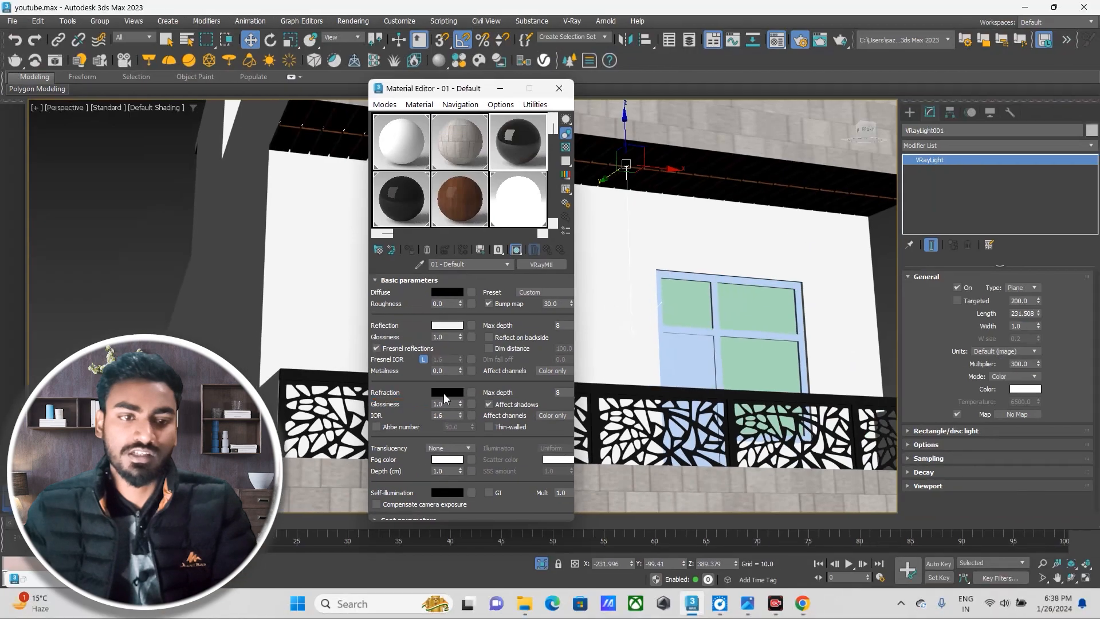
pyautogui.click(443, 394)
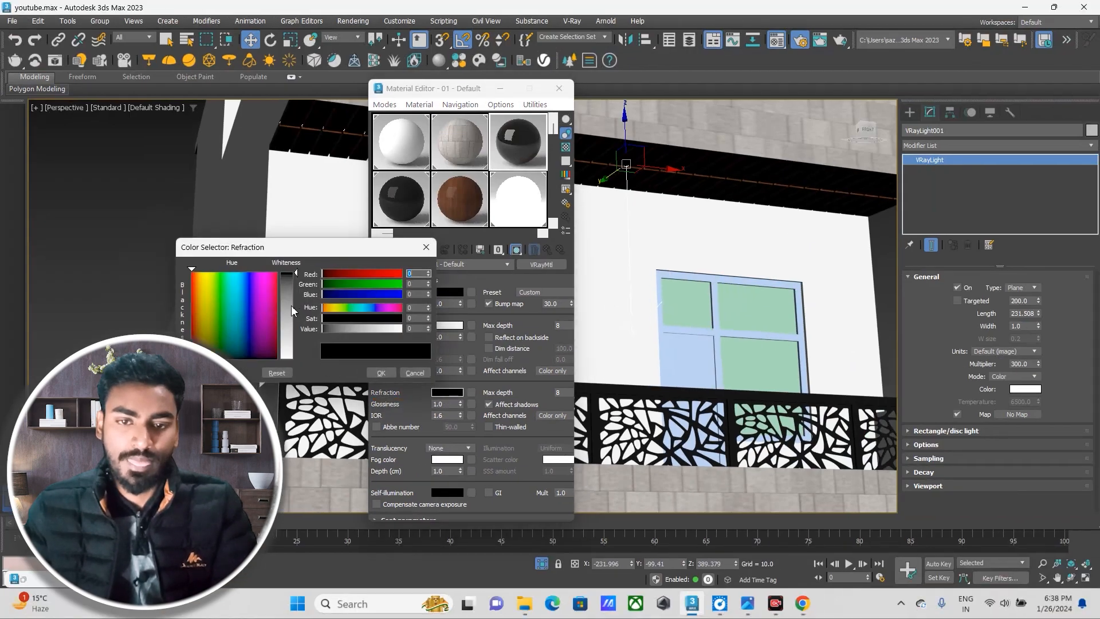
pyautogui.moveTo(313, 247); pyautogui.dragTo(685, 194)
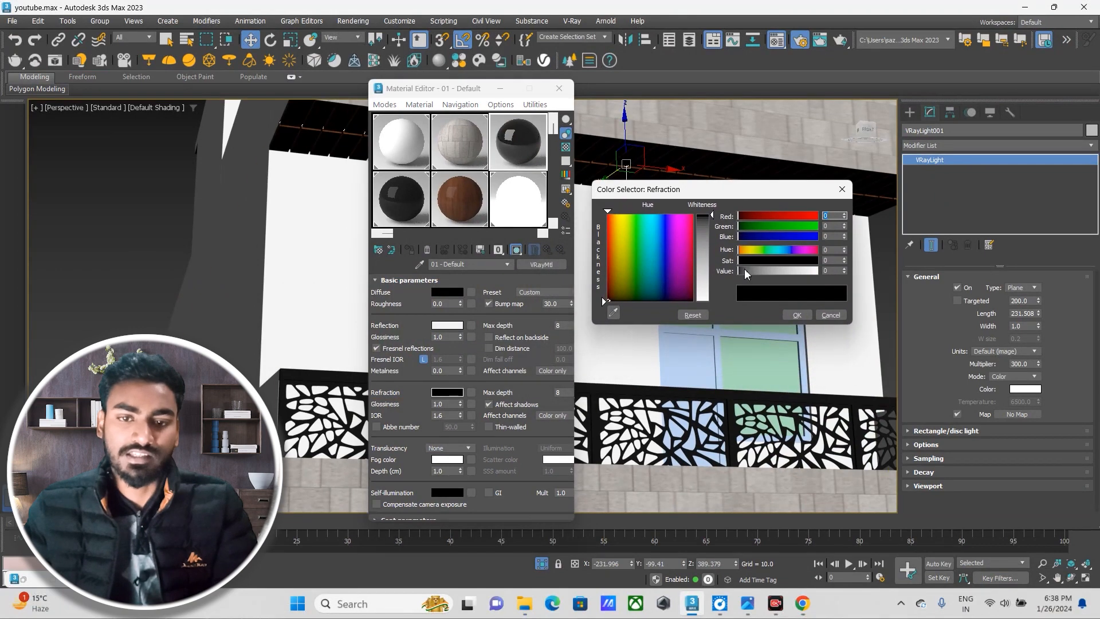
pyautogui.moveTo(702, 252); pyautogui.dragTo(703, 290)
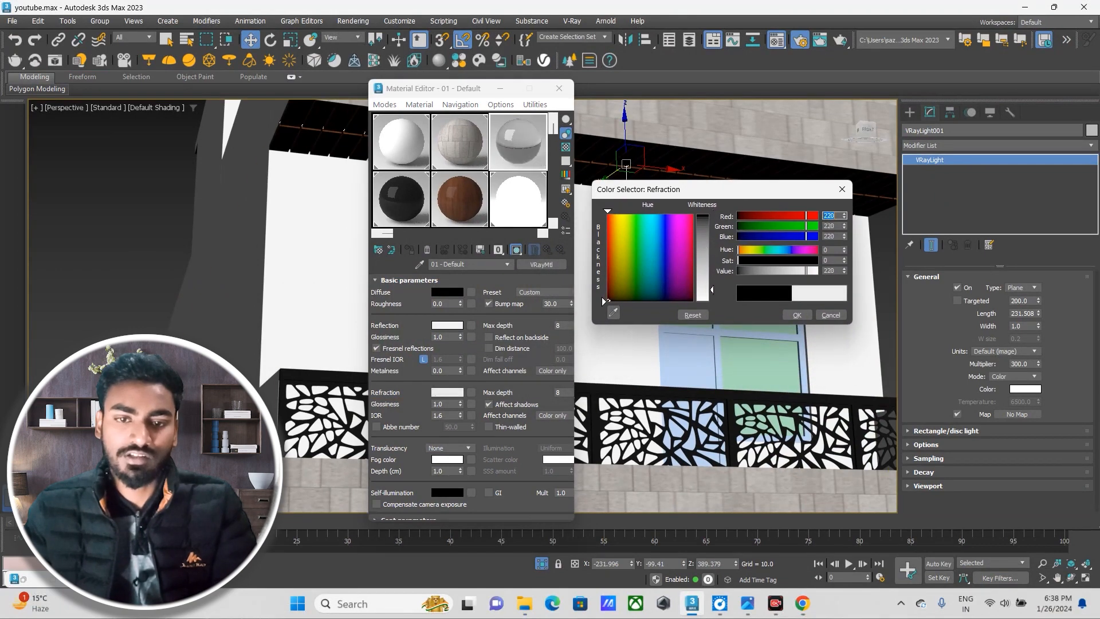
pyautogui.click(527, 145)
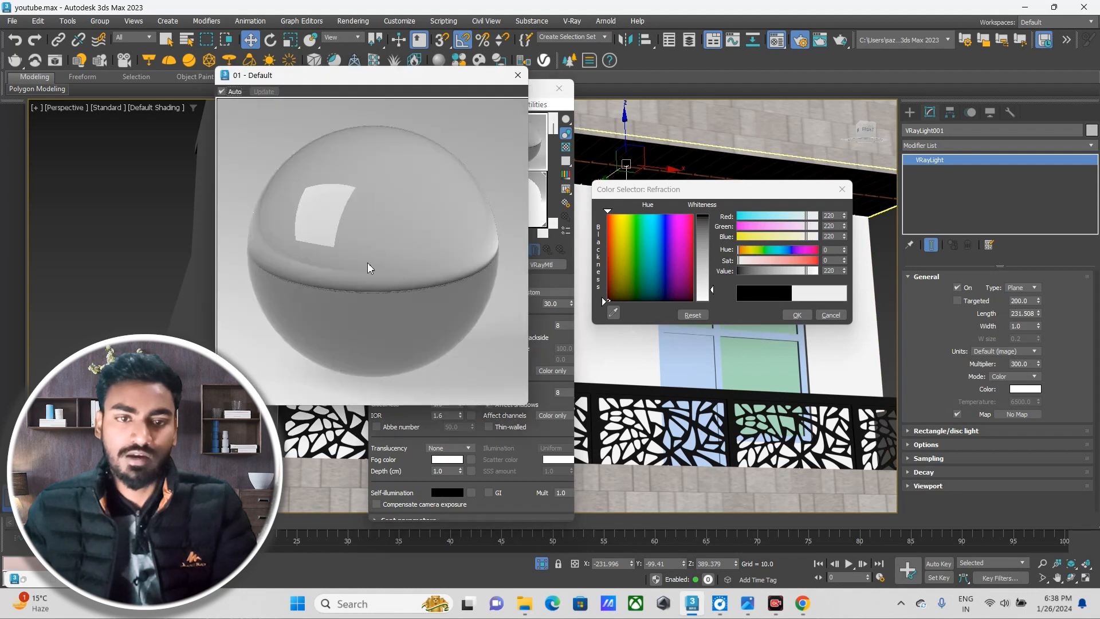
pyautogui.moveTo(705, 269); pyautogui.dragTo(705, 253)
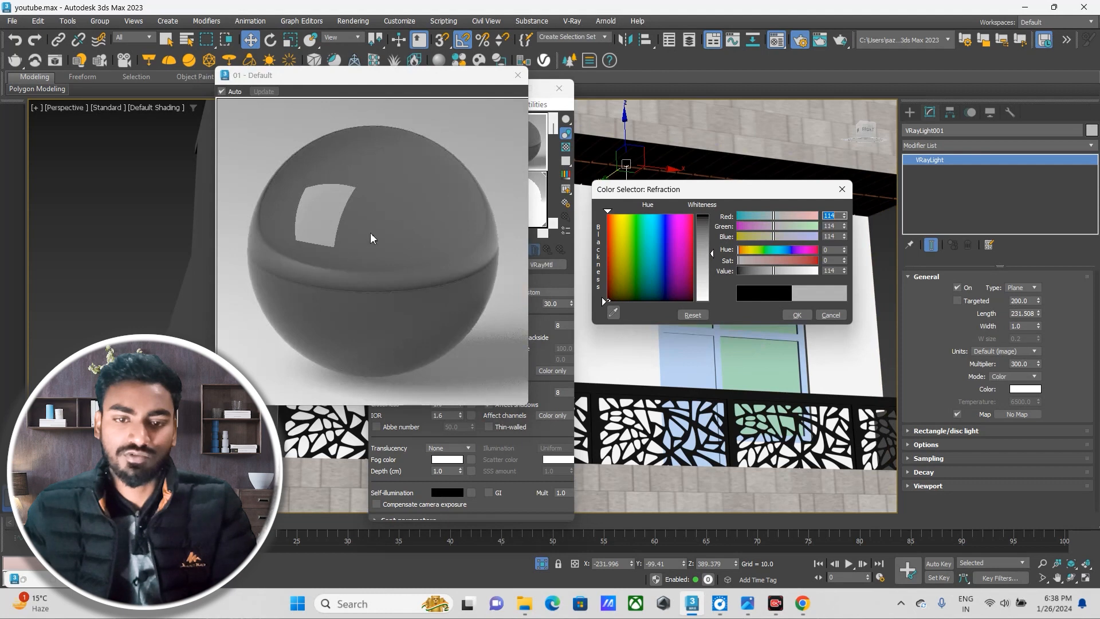
pyautogui.moveTo(705, 253); pyautogui.dragTo(704, 292)
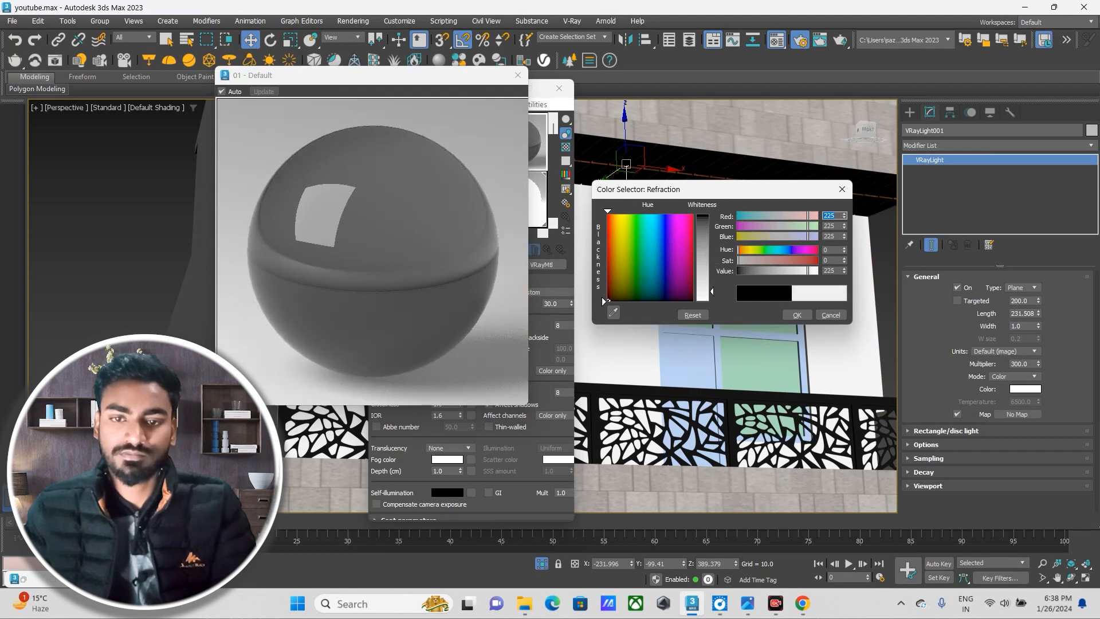
pyautogui.click(797, 315)
pyautogui.scroll(-5, 767, 394)
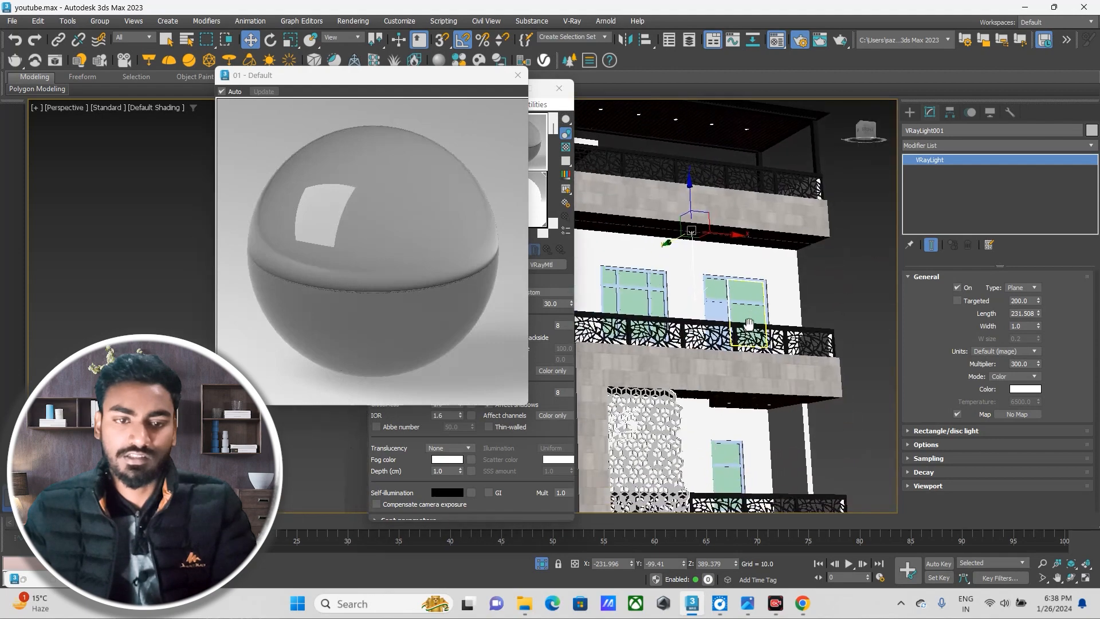
pyautogui.moveTo(465, 78); pyautogui.dragTo(652, 428)
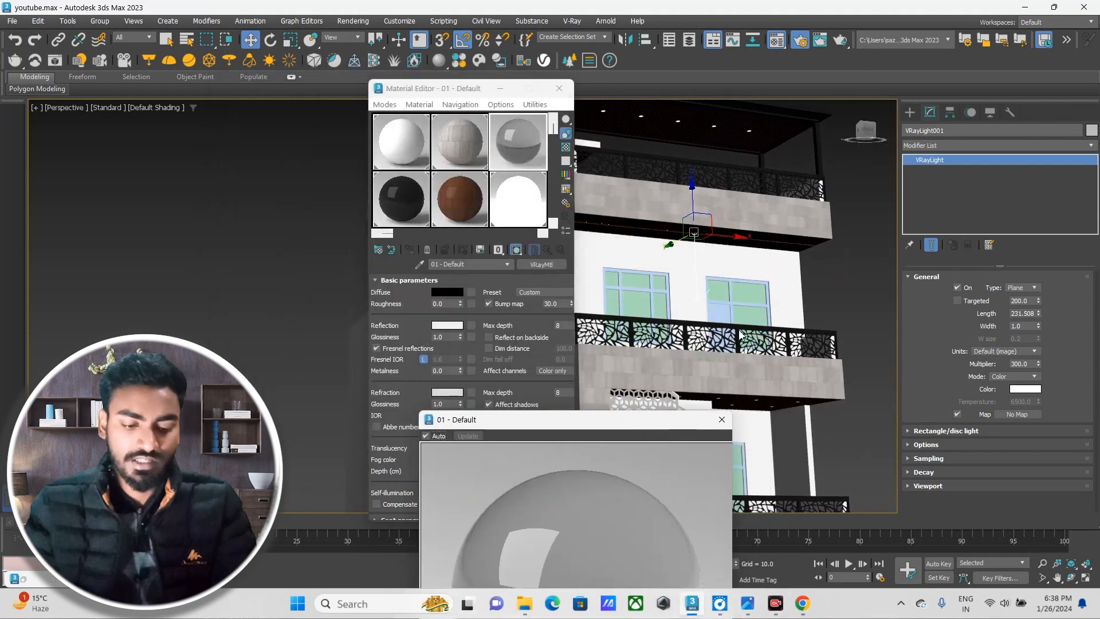
pyautogui.click(721, 420)
# Assign the transparent material to the green window panes on both upper floors, renaming it glass.
pyautogui.scroll(-5, 616, 190)
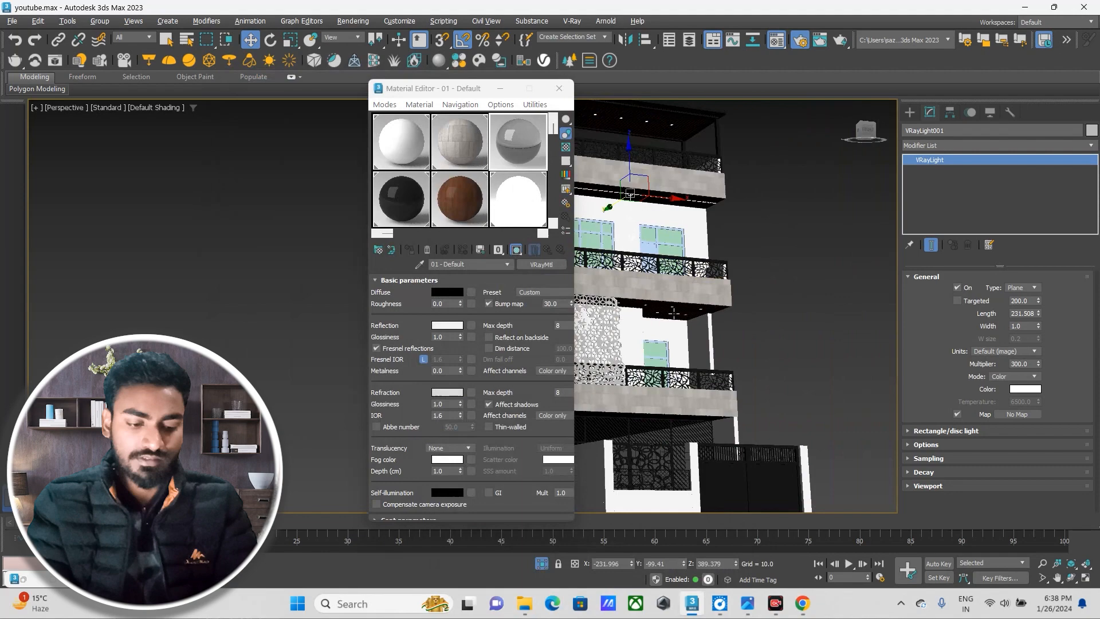
pyautogui.keyDown('alt'); pyautogui.moveTo(616, 189); pyautogui.dragTo(685, 355, button='middle'); pyautogui.keyUp('alt')
pyautogui.scroll(5, 677, 356)
pyautogui.click(671, 356)
pyautogui.keyDown('ctrl'); pyautogui.click(609, 321); pyautogui.keyUp('ctrl')
pyautogui.moveTo(672, 201); pyautogui.dragTo(804, 371, button='middle')
pyautogui.keyDown('ctrl'); pyautogui.click(800, 271); pyautogui.keyUp('ctrl')
pyautogui.keyDown('ctrl'); pyautogui.click(731, 204); pyautogui.keyUp('ctrl')
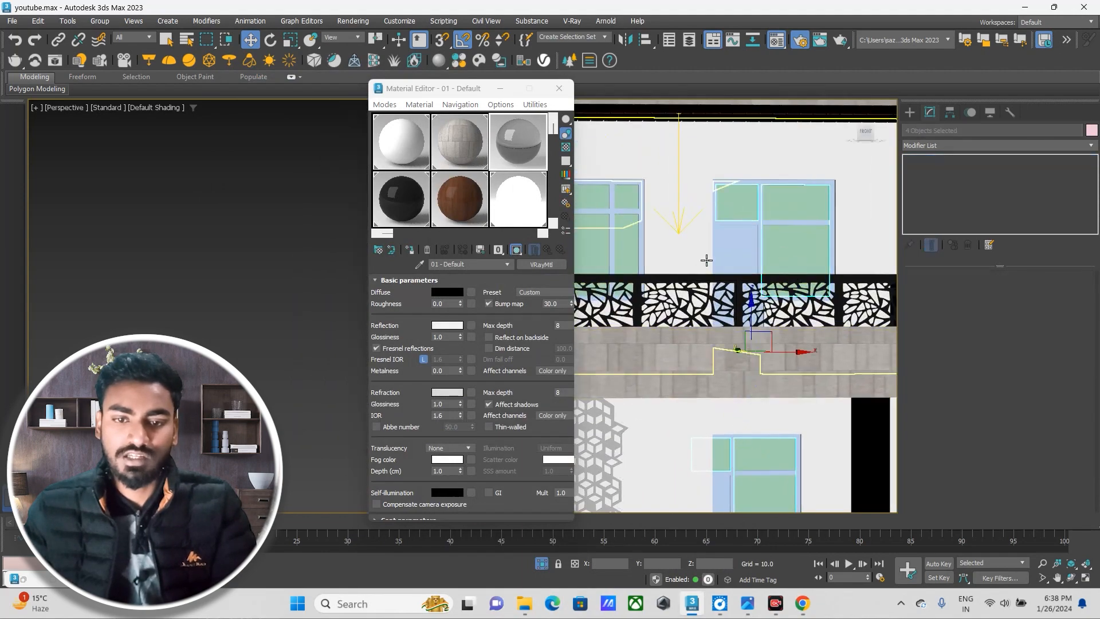
pyautogui.moveTo(625, 252); pyautogui.dragTo(700, 256, button='middle')
pyautogui.keyDown('ctrl'); pyautogui.click(665, 246); pyautogui.keyUp('ctrl')
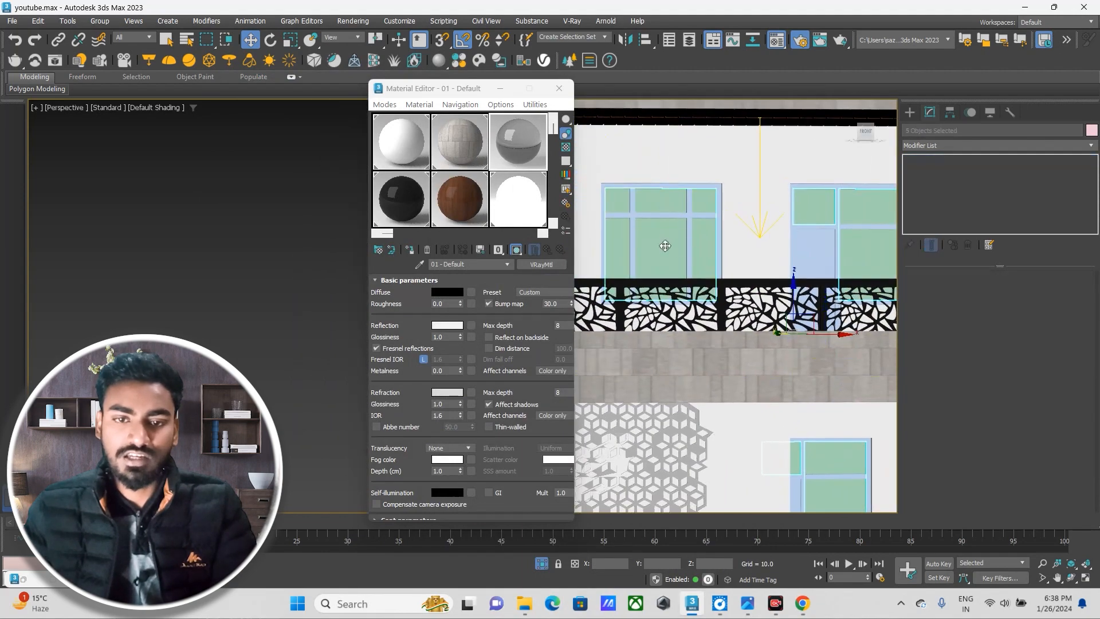
pyautogui.click(409, 250)
pyautogui.click(504, 295)
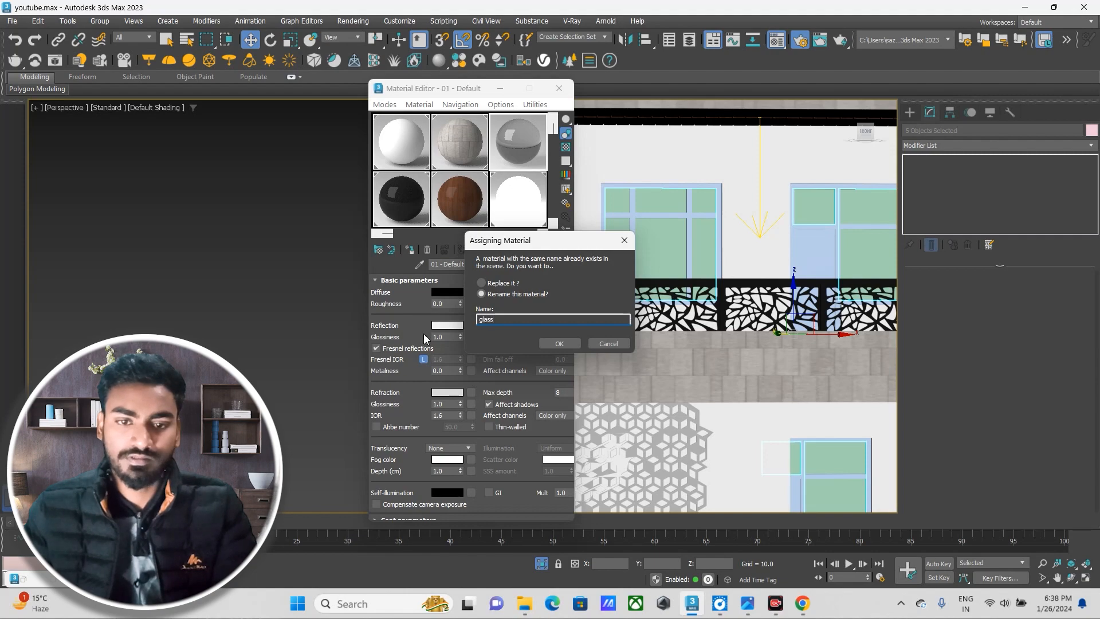
pyautogui.click(555, 344)
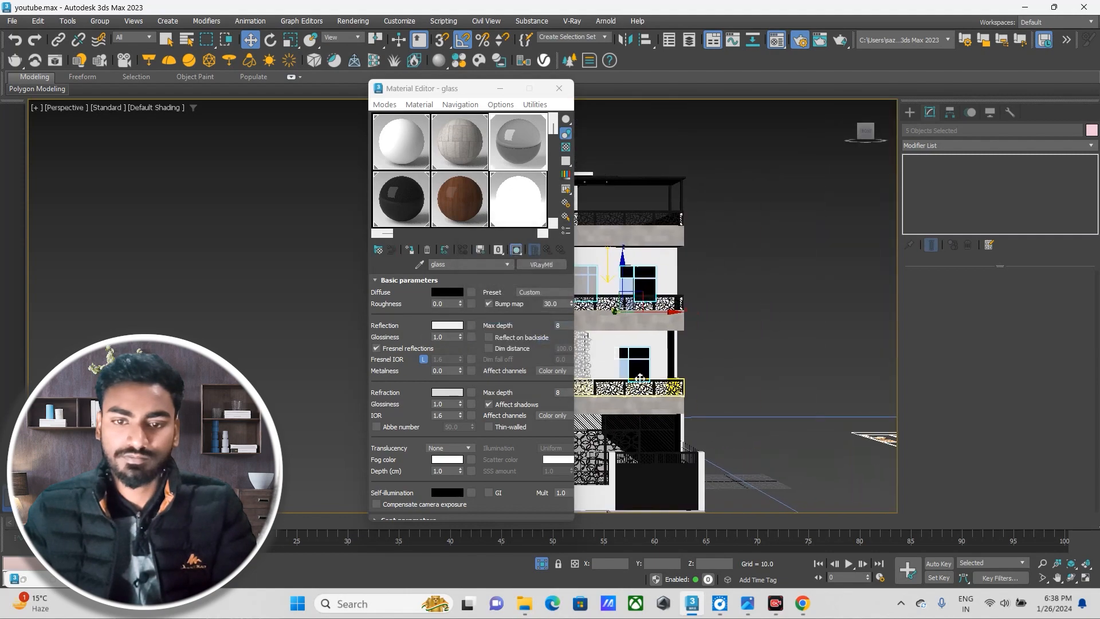
# Assign the wood material to the blue outer frame and bars of the three-column window on the upper floor.
pyautogui.scroll(2, 653, 344)
pyautogui.keyDown('alt'); pyautogui.moveTo(652, 294); pyautogui.dragTo(716, 344, button='middle'); pyautogui.keyUp('alt')
pyautogui.scroll(2, 768, 372)
pyautogui.moveTo(772, 379); pyautogui.dragTo(721, 356, button='middle')
pyautogui.scroll(-5, 762, 408)
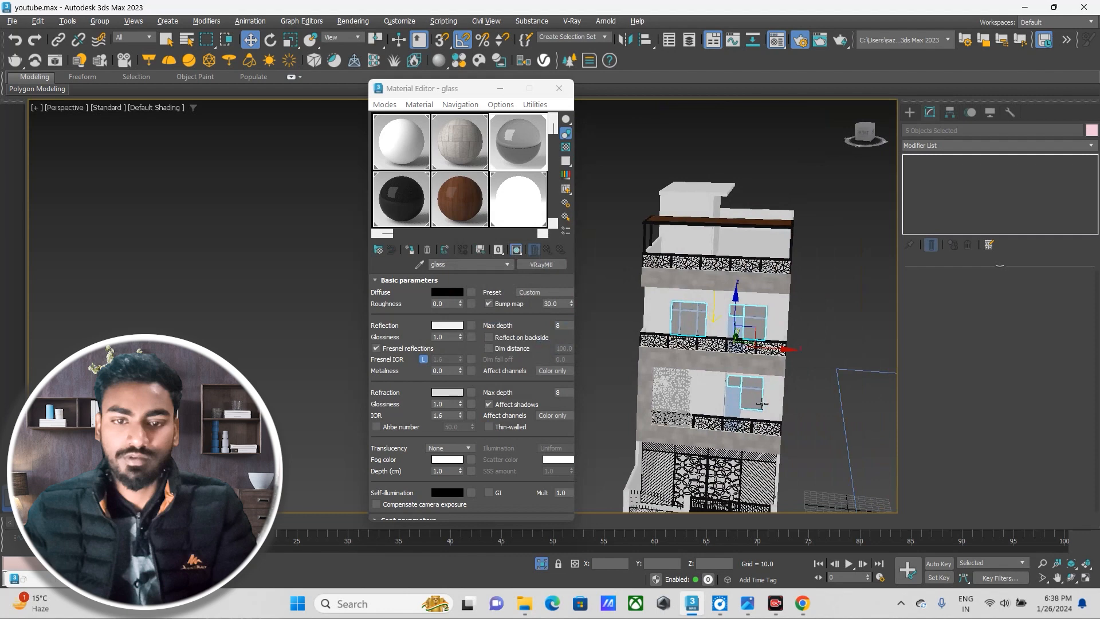
pyautogui.scroll(3, 698, 331)
pyautogui.scroll(2, 698, 331)
pyautogui.scroll(3, 688, 331)
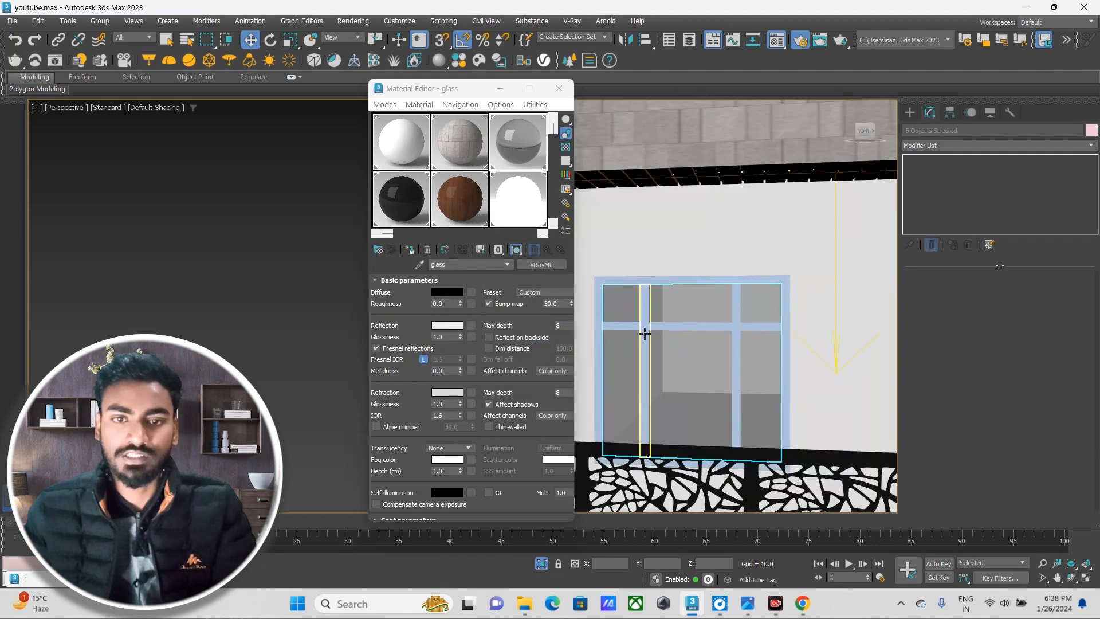
pyautogui.click(667, 327)
pyautogui.scroll(2, 667, 327)
pyautogui.keyDown('ctrl'); pyautogui.click(673, 328); pyautogui.keyUp('ctrl')
pyautogui.keyDown('ctrl'); pyautogui.click(837, 280); pyautogui.keyUp('ctrl')
pyautogui.keyDown('ctrl'); pyautogui.click(799, 222); pyautogui.keyUp('ctrl')
pyautogui.click(480, 225)
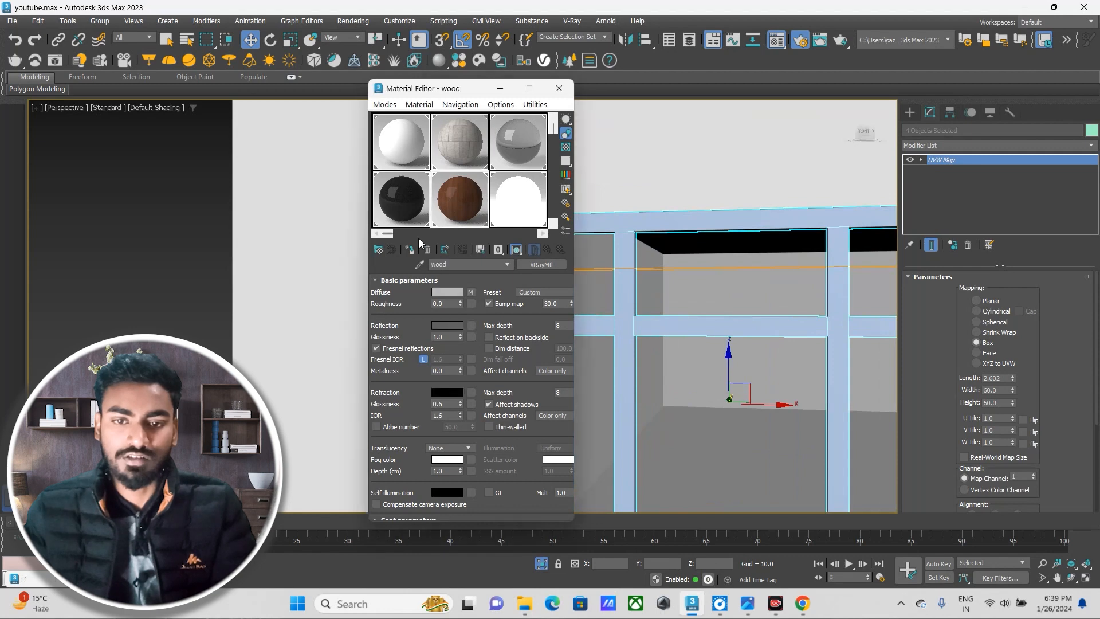
pyautogui.click(410, 251)
pyautogui.press('z')
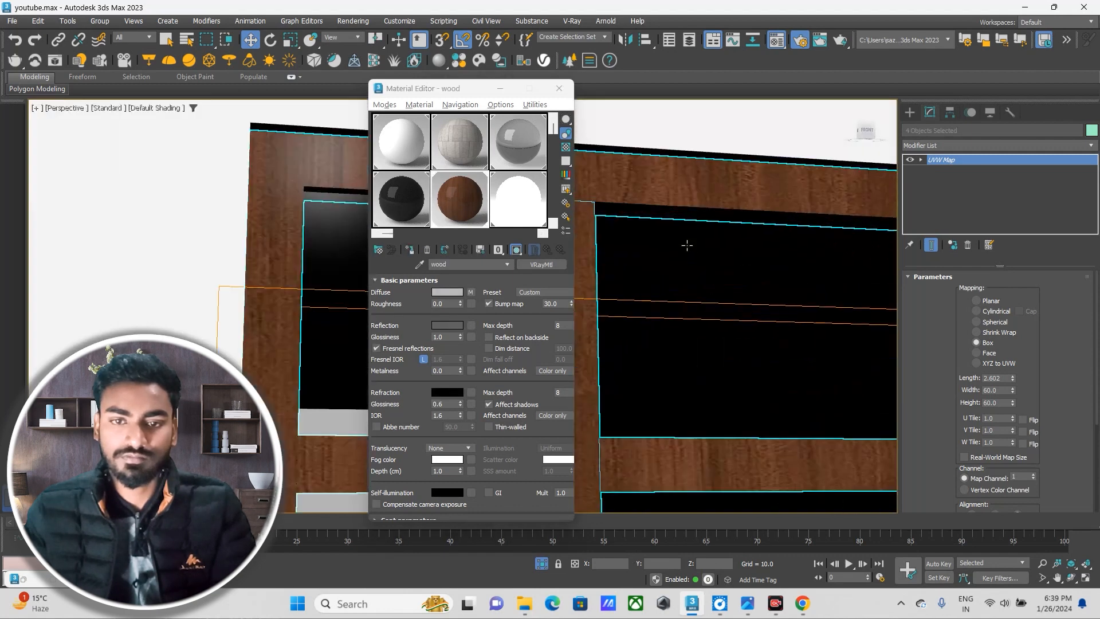
# Assign the wood material to the light-blue door panel and adjoining window frame beside the finished window on the upper floor.
pyautogui.moveTo(825, 318); pyautogui.dragTo(511, 311, button='middle')
pyautogui.scroll(-3, 642, 321)
pyautogui.moveTo(641, 321); pyautogui.dragTo(501, 309, button='middle')
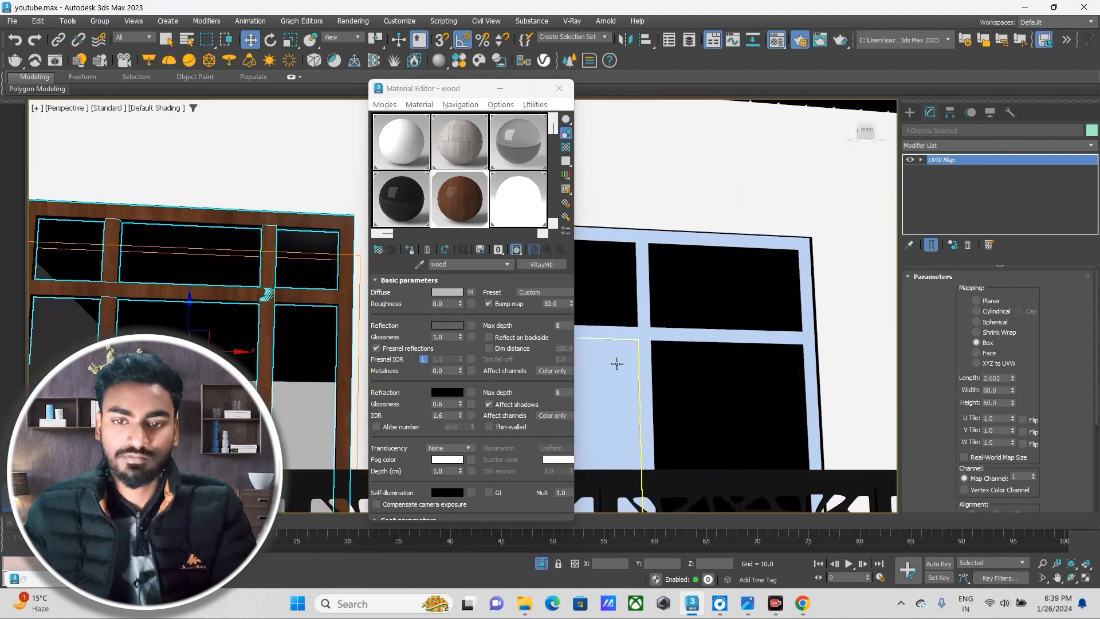
pyautogui.click(616, 363)
pyautogui.scroll(4, 645, 342)
pyautogui.moveTo(646, 342); pyautogui.dragTo(663, 321)
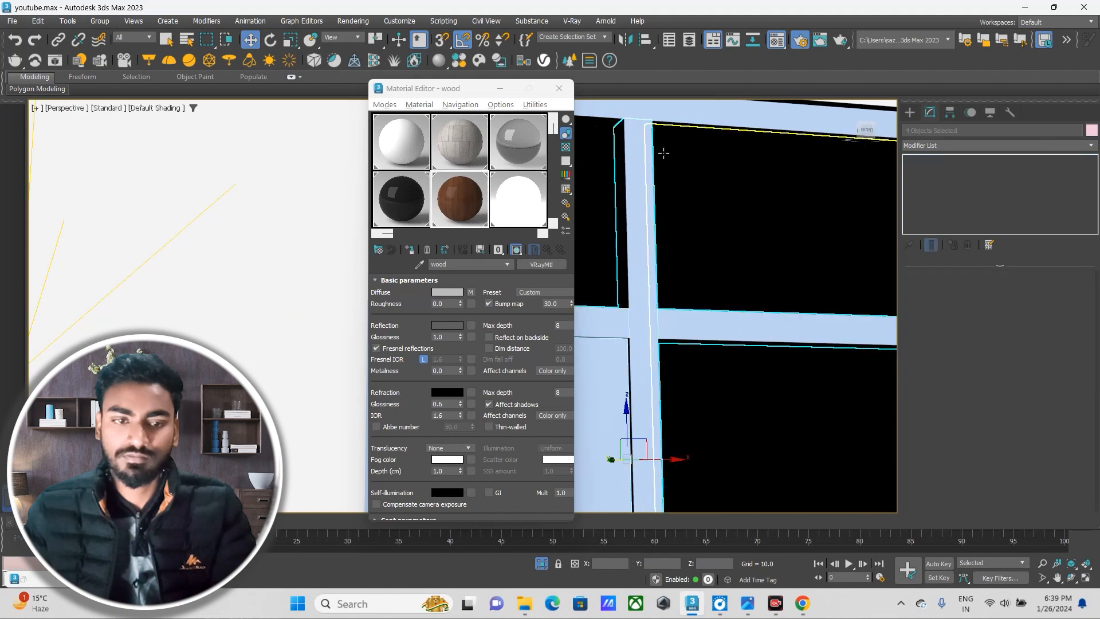
pyautogui.keyDown('ctrl'); pyautogui.click(688, 107); pyautogui.keyUp('ctrl')
pyautogui.press('z')
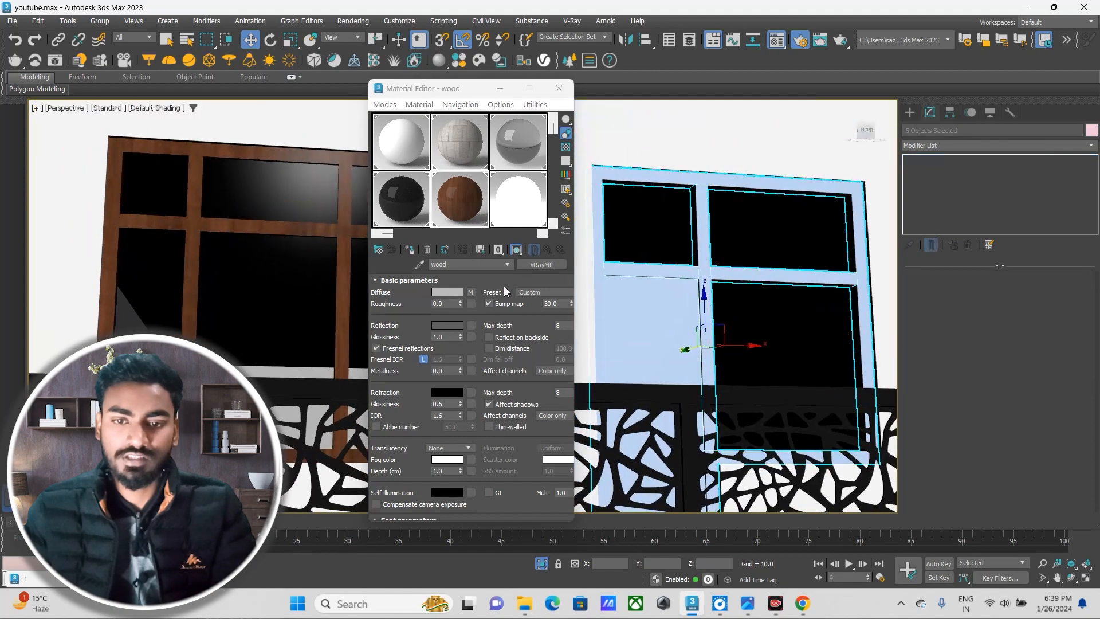
pyautogui.click(409, 249)
# Assign the wood material to the light-blue door panels, door frame and adjoining window frame on the balcony floor below.
pyautogui.scroll(-6, 659, 241)
pyautogui.moveTo(665, 285); pyautogui.dragTo(635, 178, button='middle')
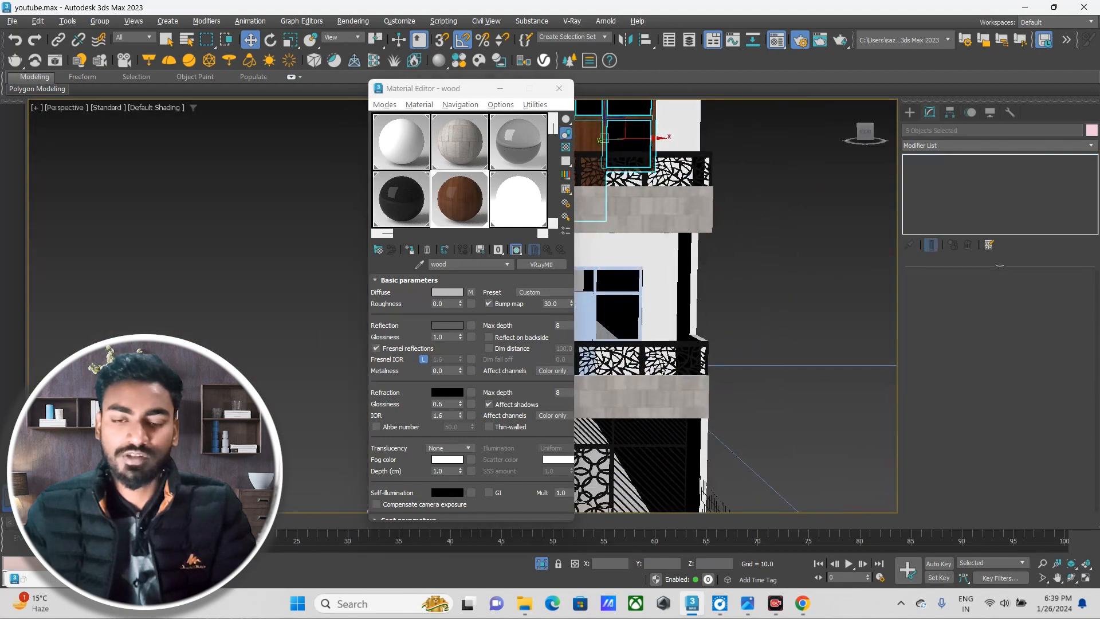
pyautogui.scroll(4, 609, 318)
pyautogui.moveTo(609, 318); pyautogui.dragTo(749, 310, button='middle')
pyautogui.scroll(-4, 749, 310)
pyautogui.scroll(4, 739, 287)
pyautogui.click(751, 288)
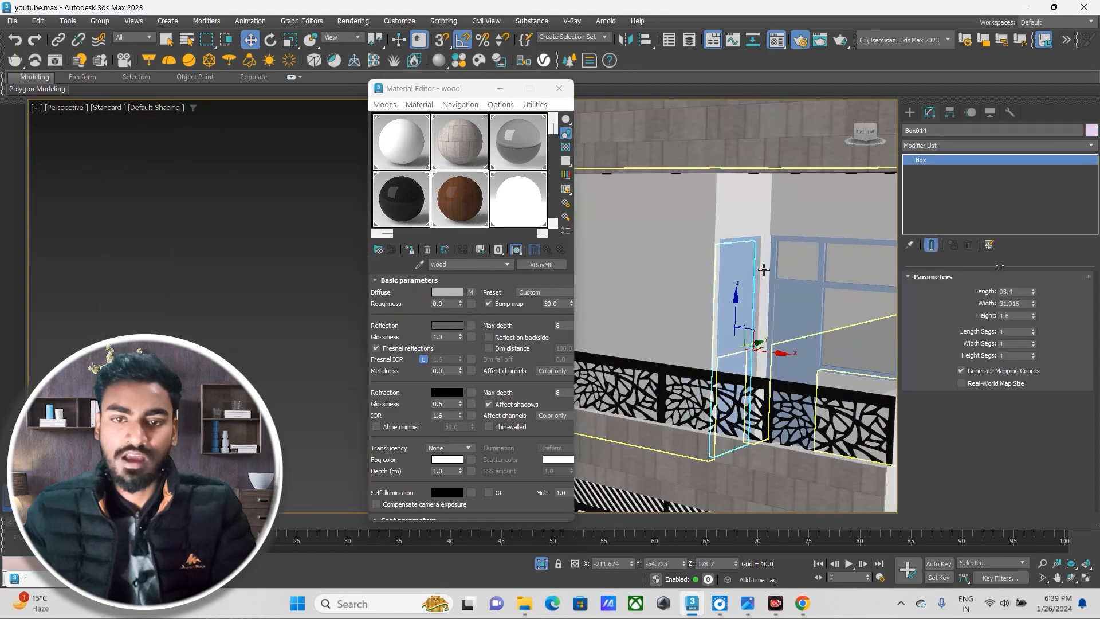
pyautogui.scroll(3, 747, 281)
pyautogui.keyDown('ctrl'); pyautogui.click(743, 271); pyautogui.keyUp('ctrl')
pyautogui.moveTo(819, 331); pyautogui.dragTo(705, 326, button='middle')
pyautogui.keyDown('ctrl'); pyautogui.click(704, 331); pyautogui.keyUp('ctrl')
pyautogui.keyDown('ctrl'); pyautogui.click(696, 309); pyautogui.keyUp('ctrl')
pyautogui.keyDown('ctrl'); pyautogui.click(864, 317); pyautogui.keyUp('ctrl')
pyautogui.keyDown('ctrl'); pyautogui.click(879, 324); pyautogui.keyUp('ctrl')
pyautogui.click(421, 264)
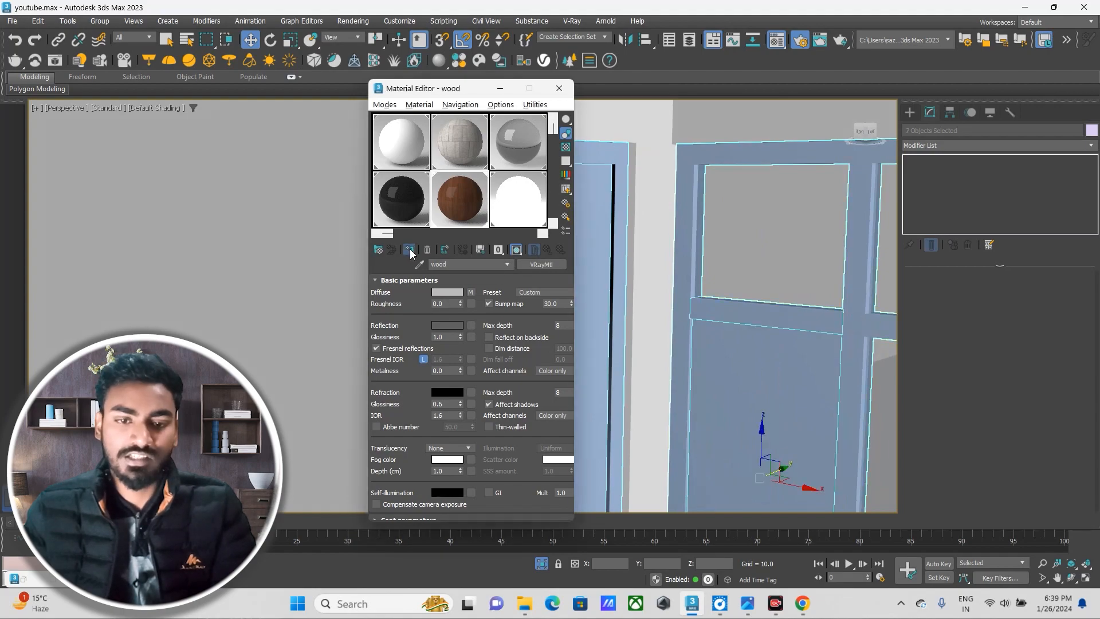
# Examine the wood doors and window frames on both balcony floors from the side and front of the house.
pyautogui.scroll(-5, 803, 389)
pyautogui.scroll(-10, 762, 369)
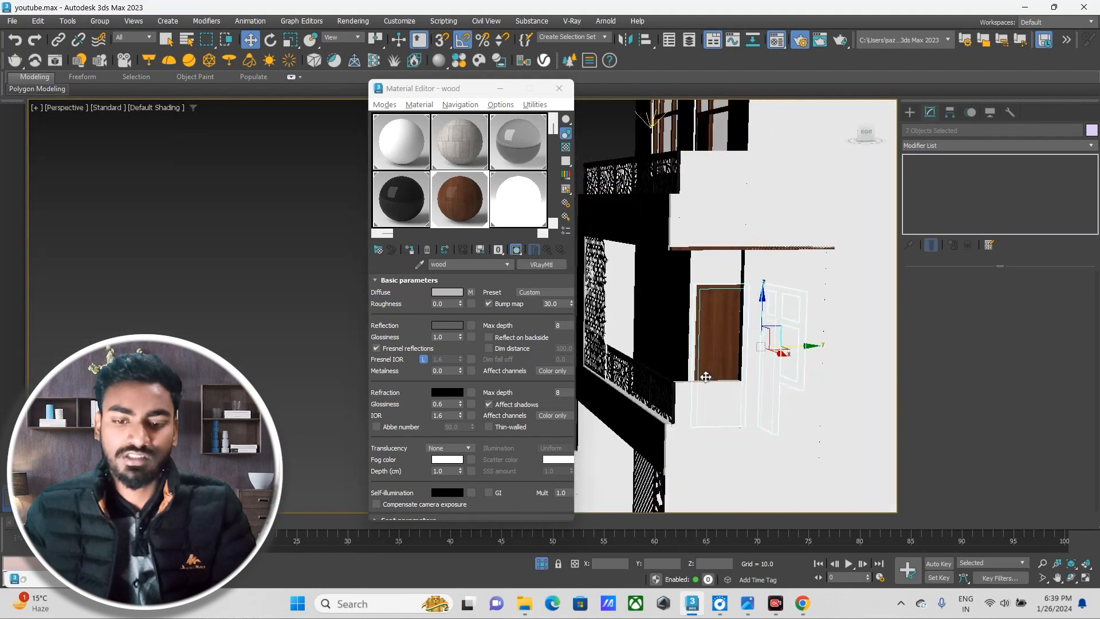
pyautogui.scroll(5, 778, 376)
pyautogui.keyDown('alt'); pyautogui.moveTo(769, 378); pyautogui.dragTo(722, 410, button='middle'); pyautogui.keyUp('alt')
pyautogui.scroll(-2, 711, 438)
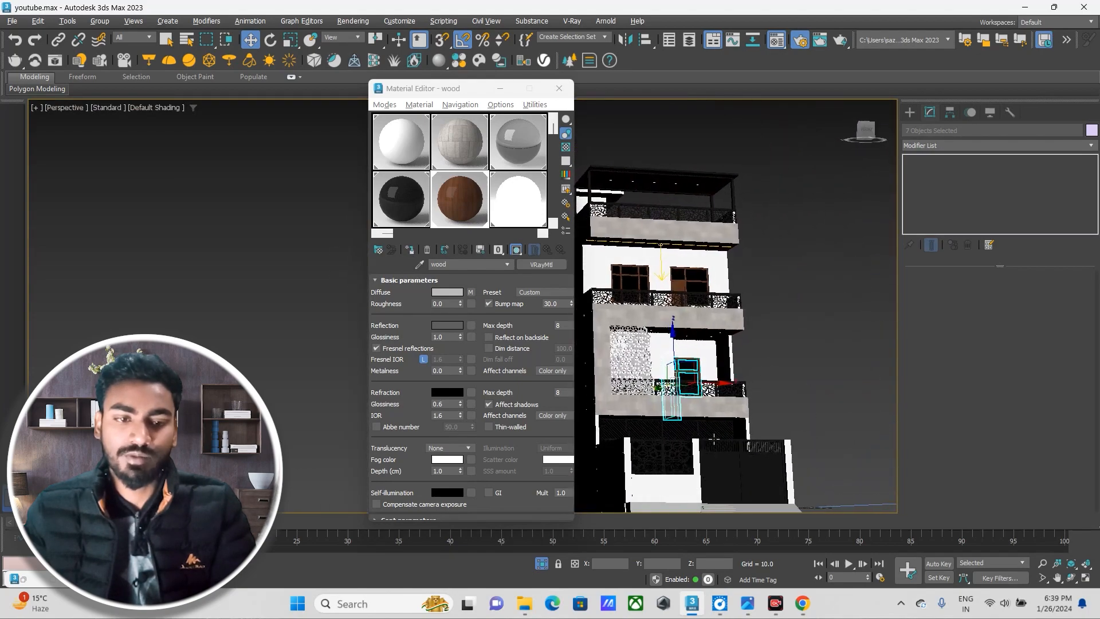
pyautogui.scroll(4, 685, 406)
pyautogui.moveTo(686, 407)
pyautogui.keyDown('alt'); pyautogui.mouseDown(button='middle')
pyautogui.moveTo(698, 452)
pyautogui.moveTo(719, 435)
pyautogui.moveTo(670, 403)
pyautogui.mouseUp(button='middle'); pyautogui.keyUp('alt')
pyautogui.scroll(-4, 711, 441)
pyautogui.scroll(2, 670, 403)
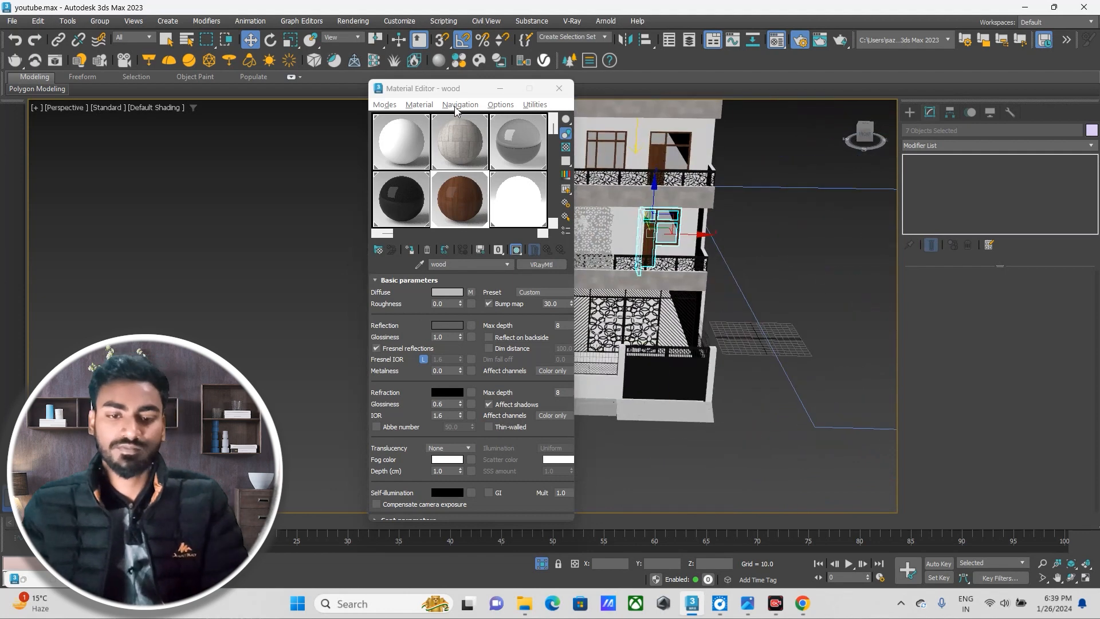